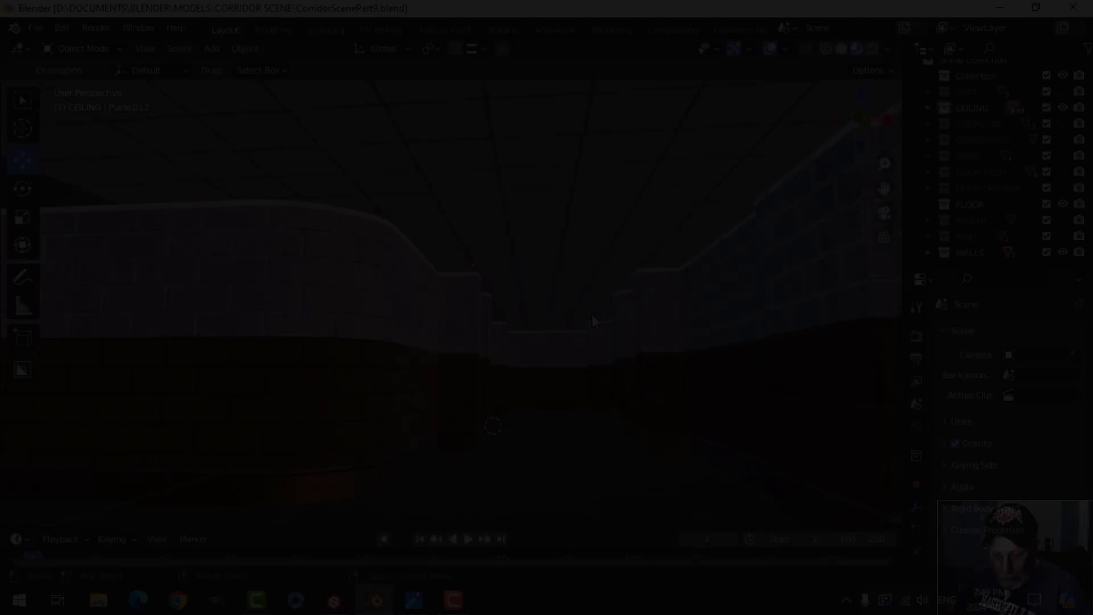
Duplicate the ceiling tile beside the pillar at the curved wall and lower the copy about 4.48 m to floor level
scroll(545, 315, up, 8)
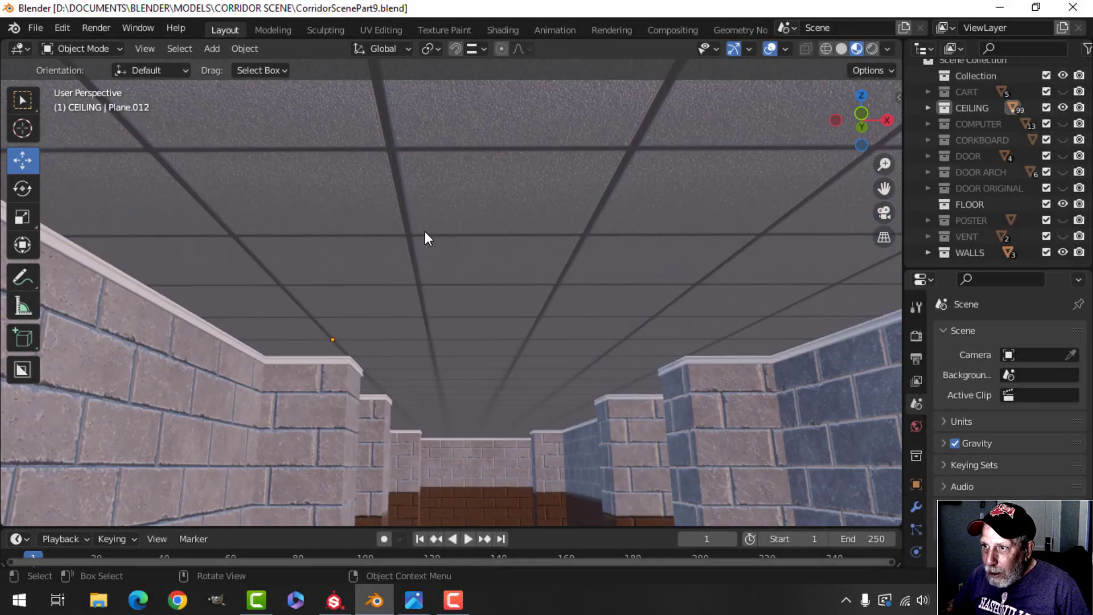
middle_drag(424, 231, 460, 294)
scroll(460, 294, up, 2)
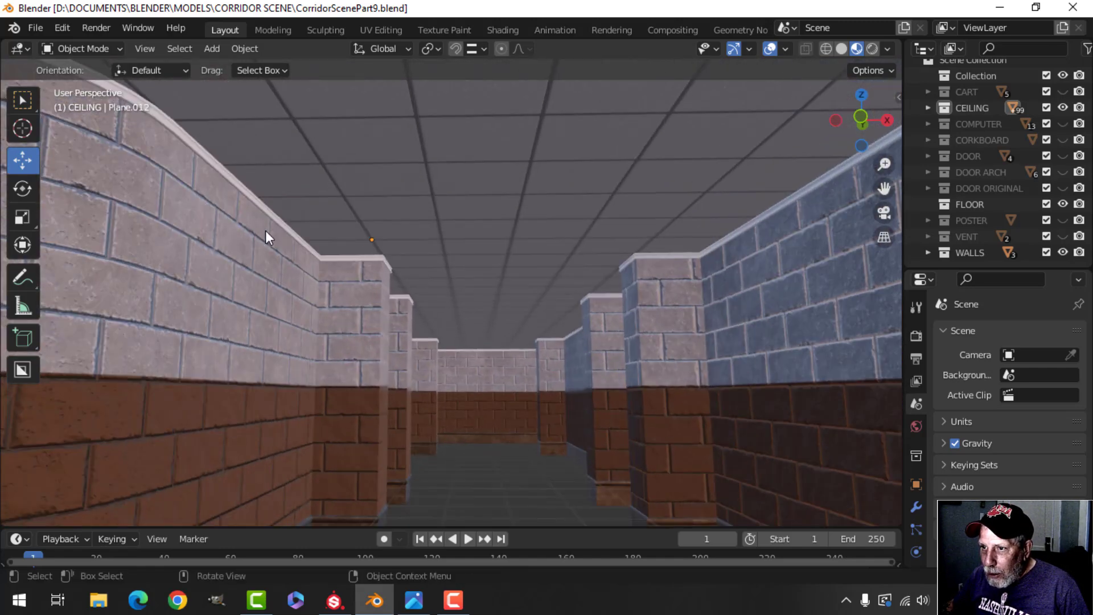
scroll(428, 279, down, 4)
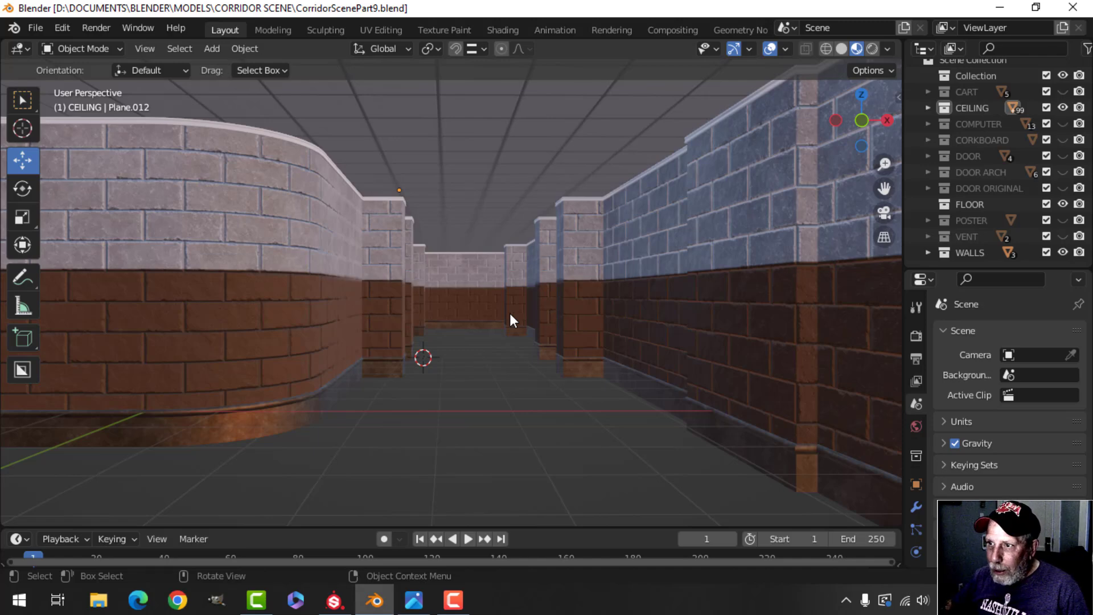
middle_drag(510, 290, 473, 153)
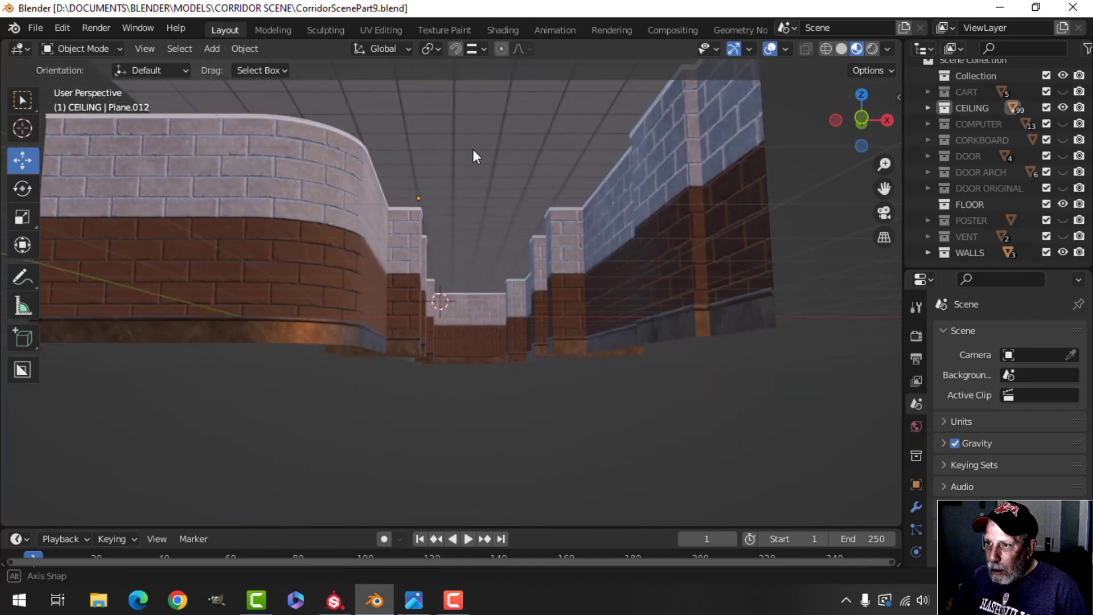
click(406, 198)
middle_drag(423, 207, 473, 177)
click(388, 169)
key(shift+d)
right_click(519, 236)
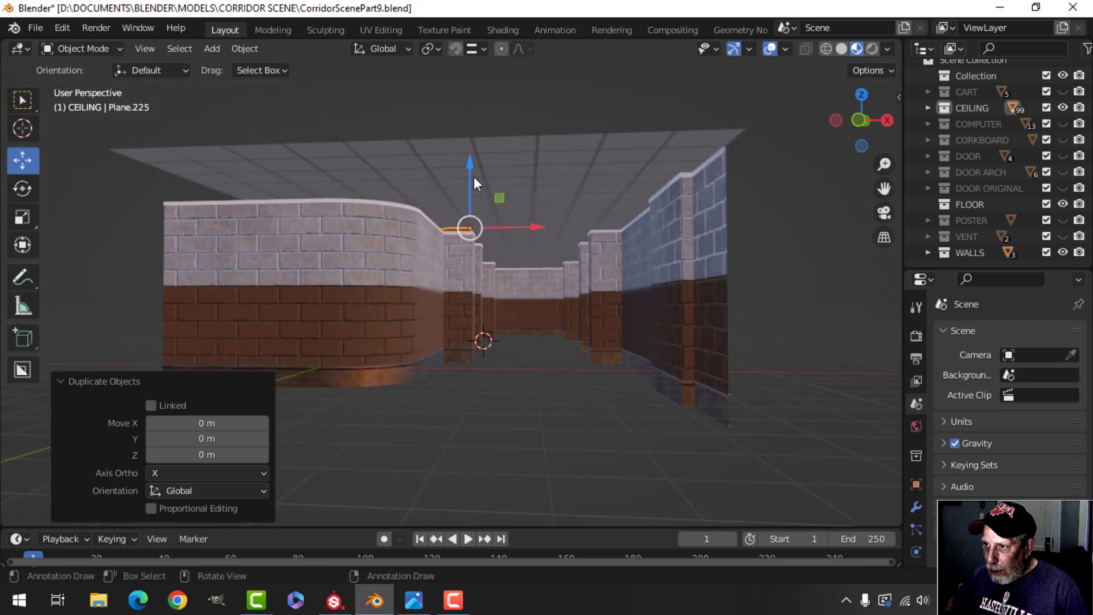
drag(473, 176, 471, 243)
drag(457, 338, 454, 364)
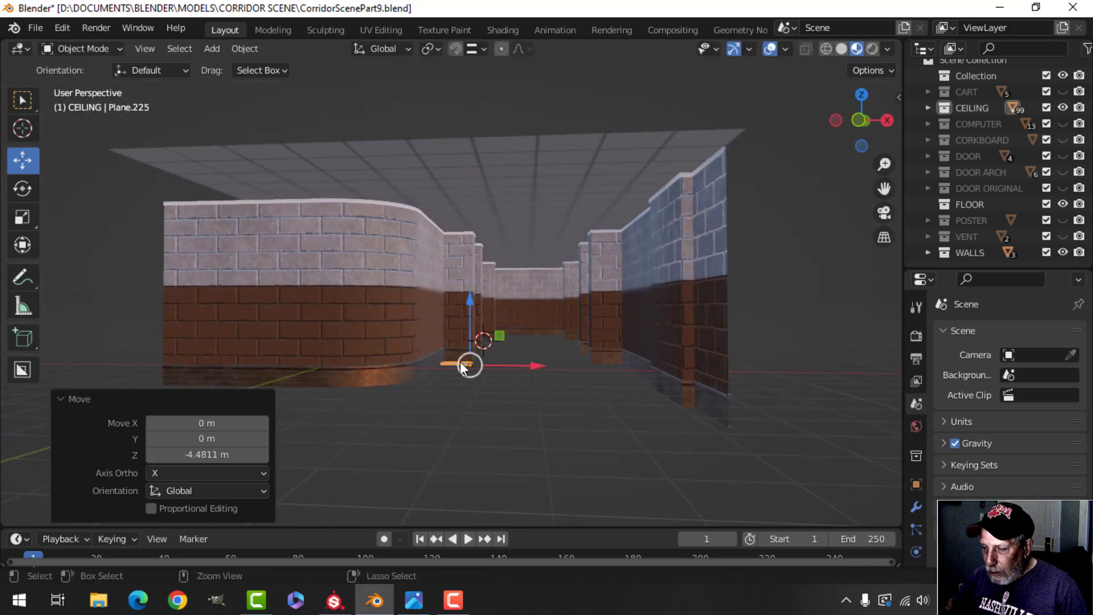
Move the lowered tile into the FLOOR collection
middle_drag(454, 364, 493, 396)
scroll(482, 222, up, 5)
scroll(482, 222, down, 5)
middle_drag(482, 222, 559, 260)
key(m)
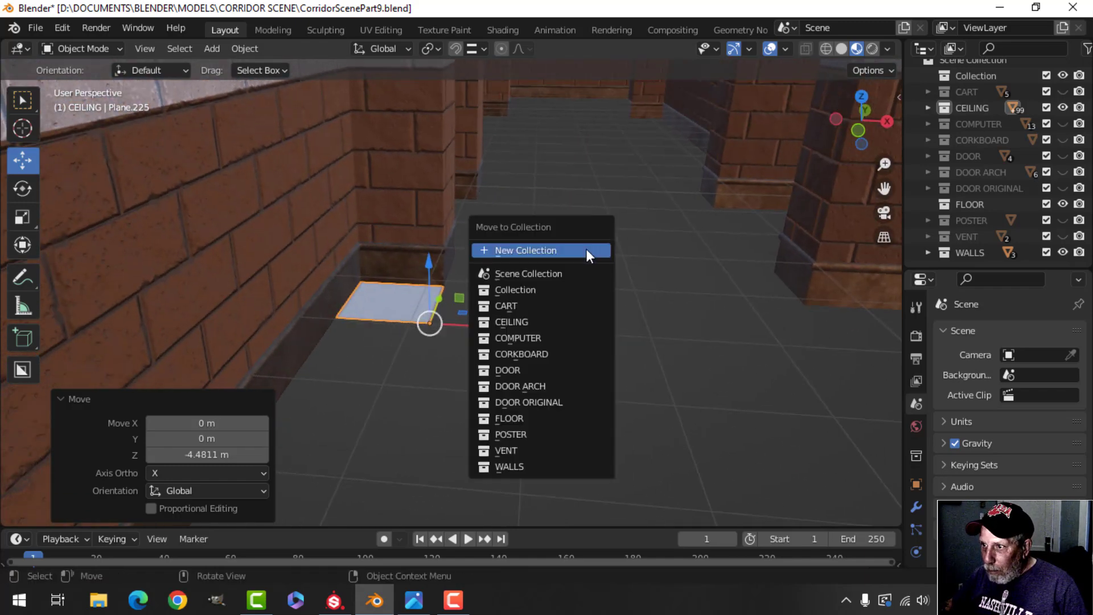
click(527, 417)
Remove the tile's existing material slot and assign a new material named FloorTile
middle_drag(528, 387, 599, 295)
scroll(610, 254, up, 2)
middle_drag(611, 253, 623, 267)
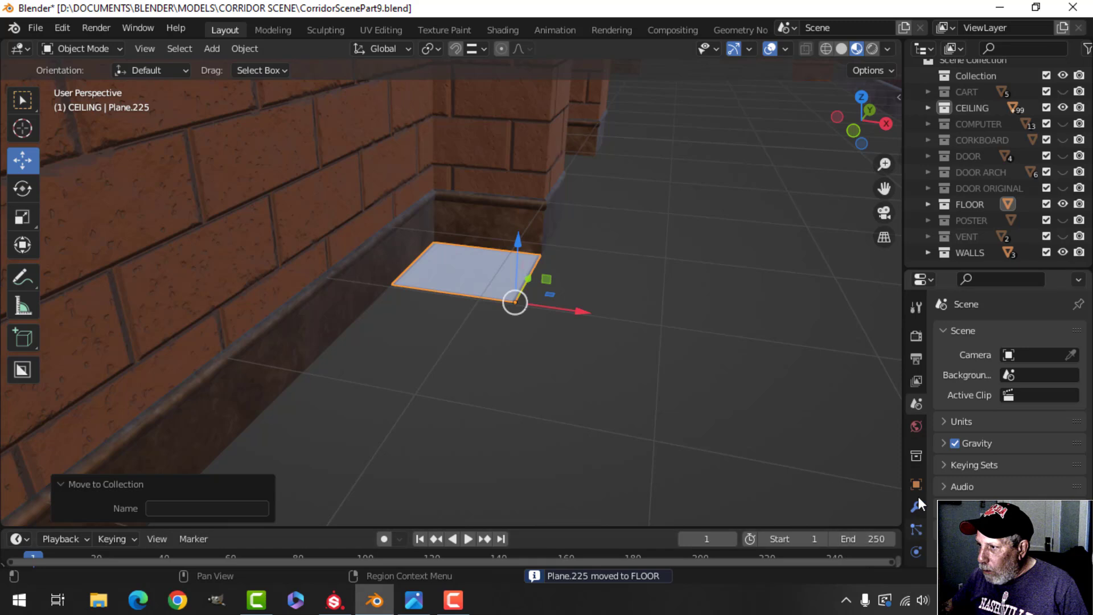
scroll(917, 433, down, 3)
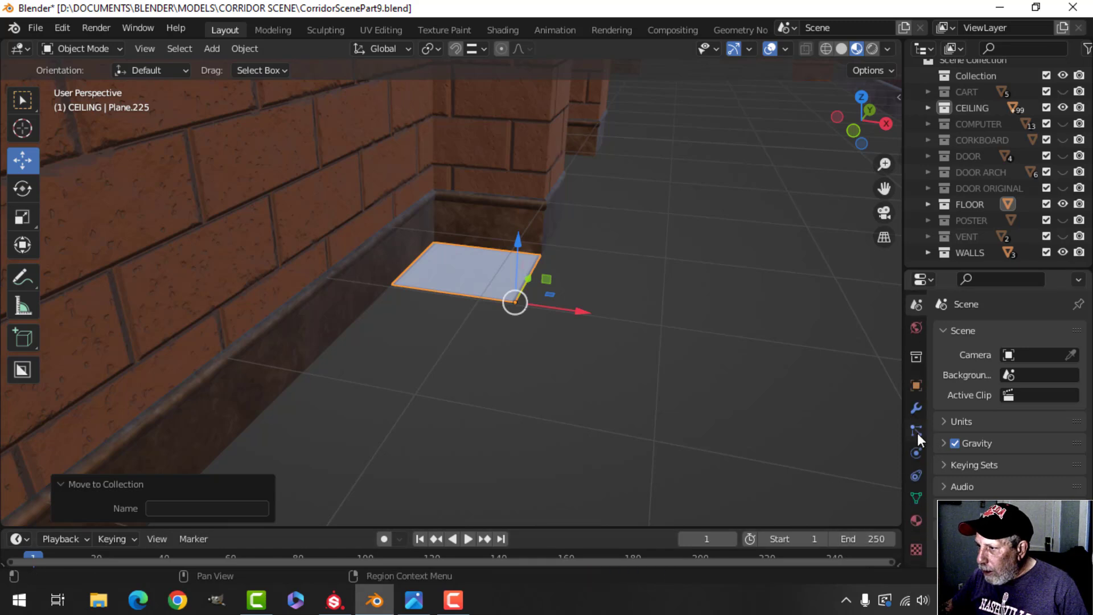
click(916, 520)
click(1079, 349)
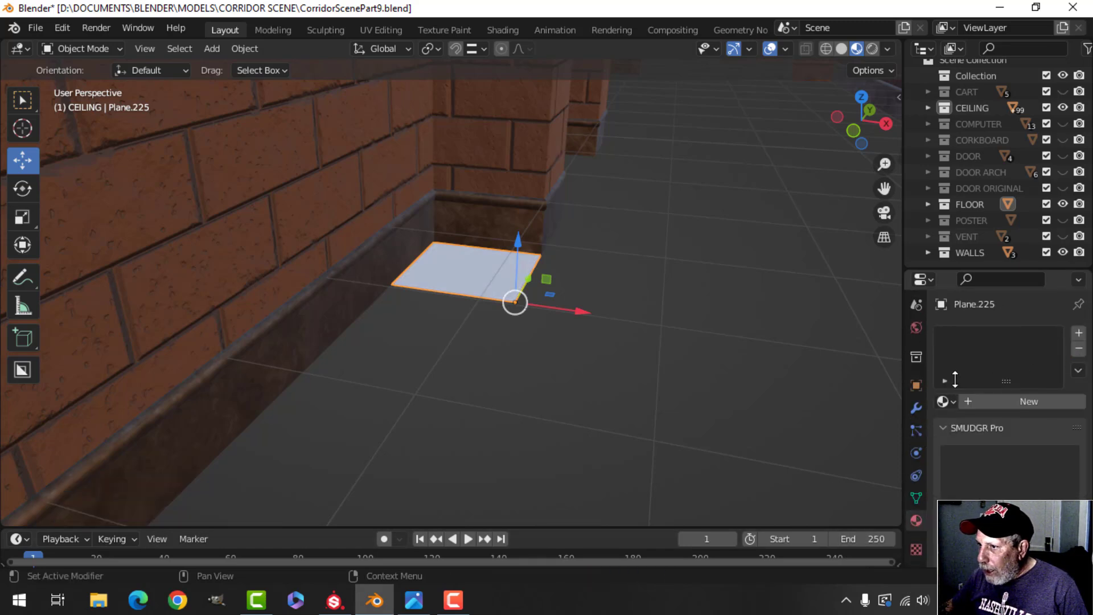
click(1029, 401)
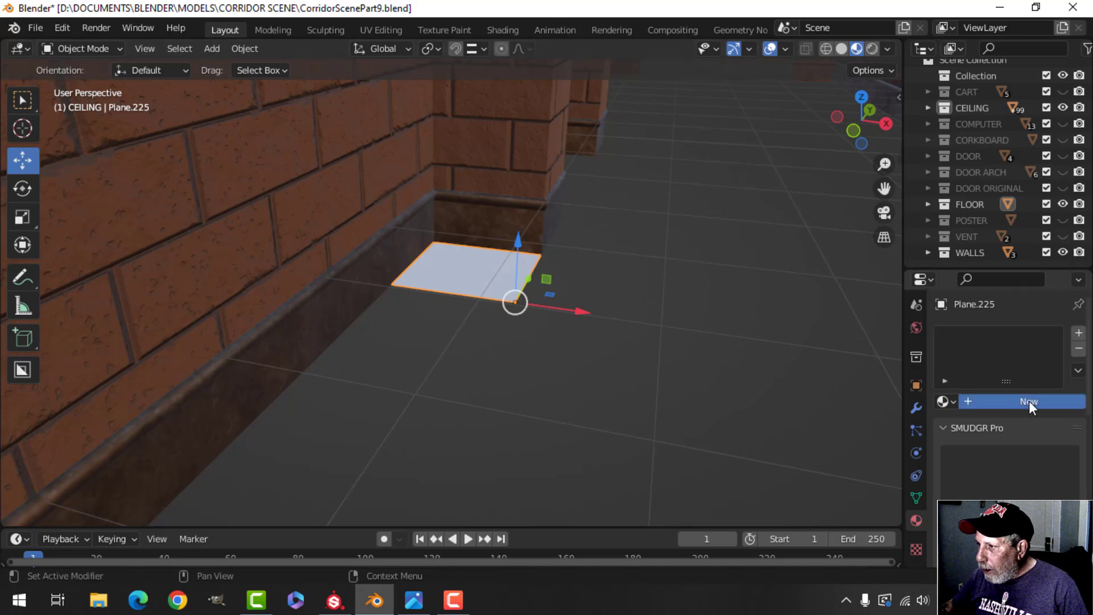
double_click(984, 339)
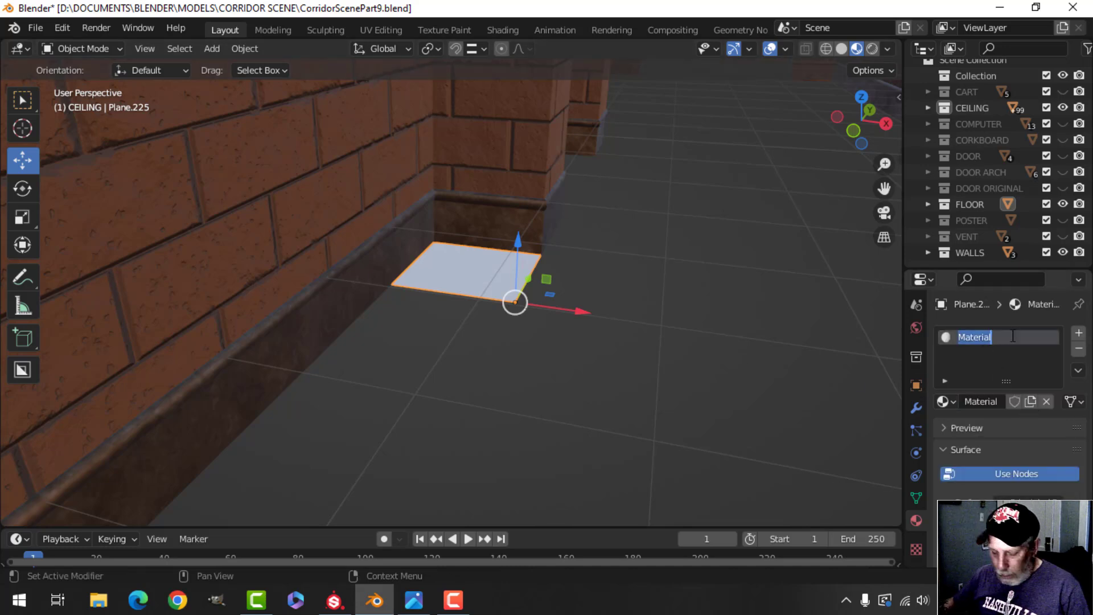
text(FloorTile)
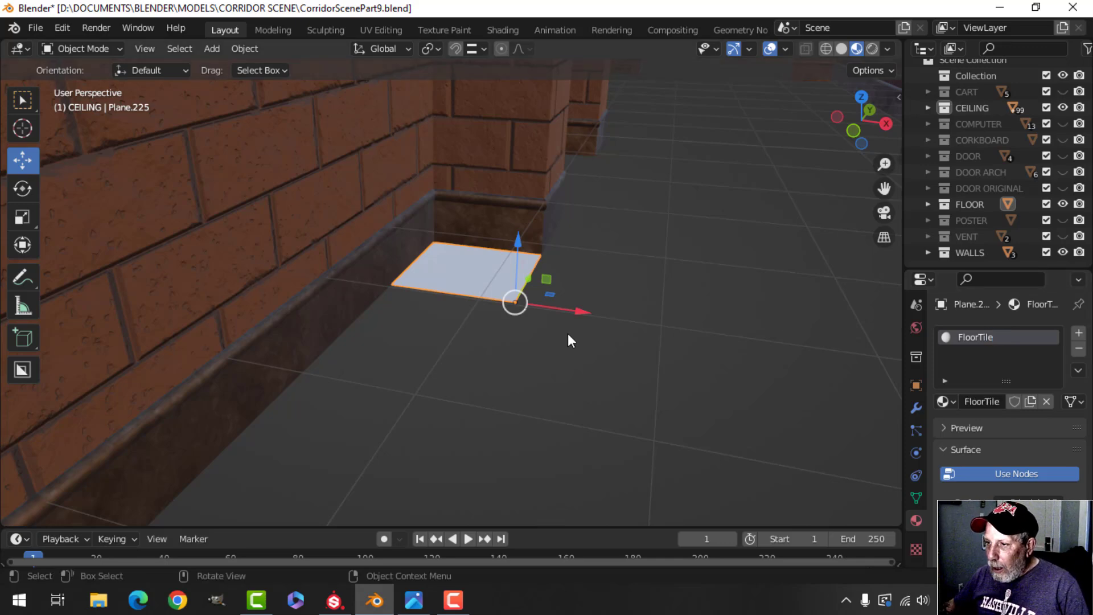
Delete the large inner face of the floor tile's mesh, keeping its narrow border
key(Tab)
scroll(578, 319, up, 4)
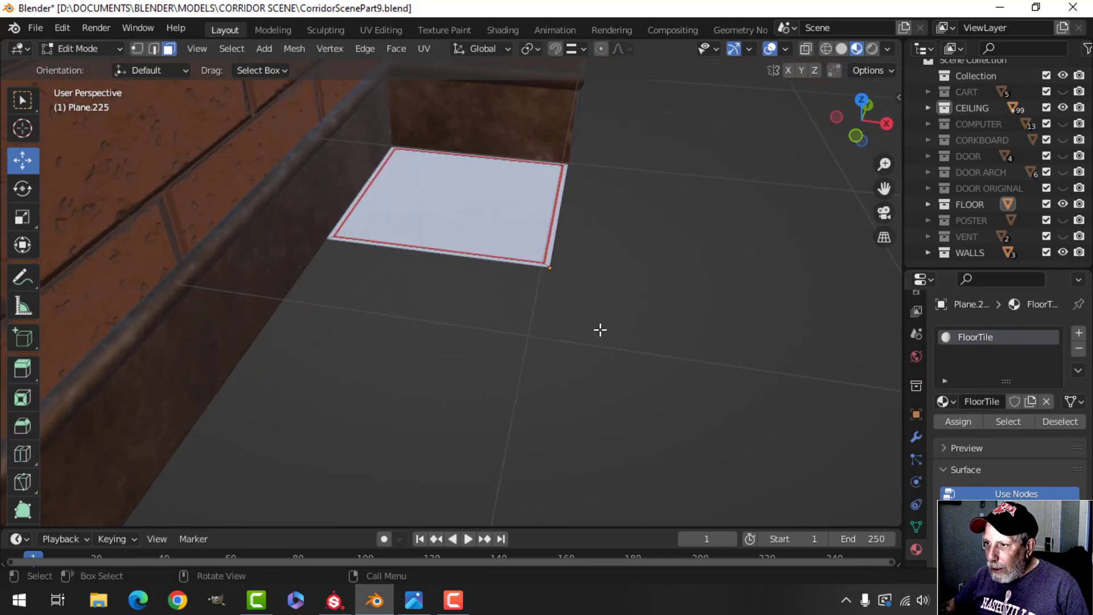
scroll(600, 329, up, 5)
key(a)
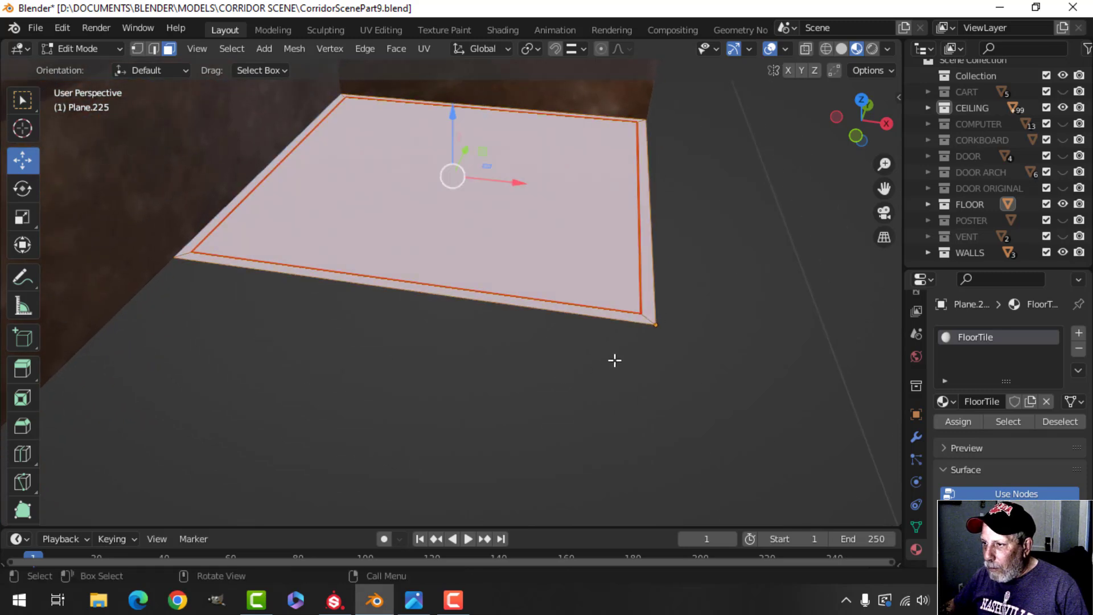
key(alt+a)
shift+middle_drag(639, 325, 624, 361)
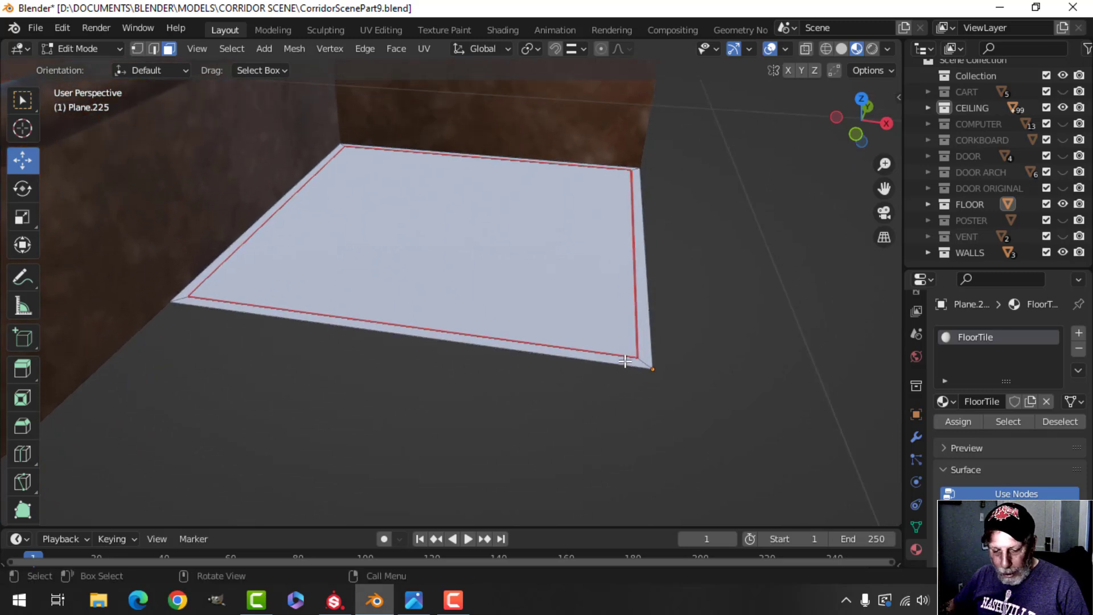
click(554, 290)
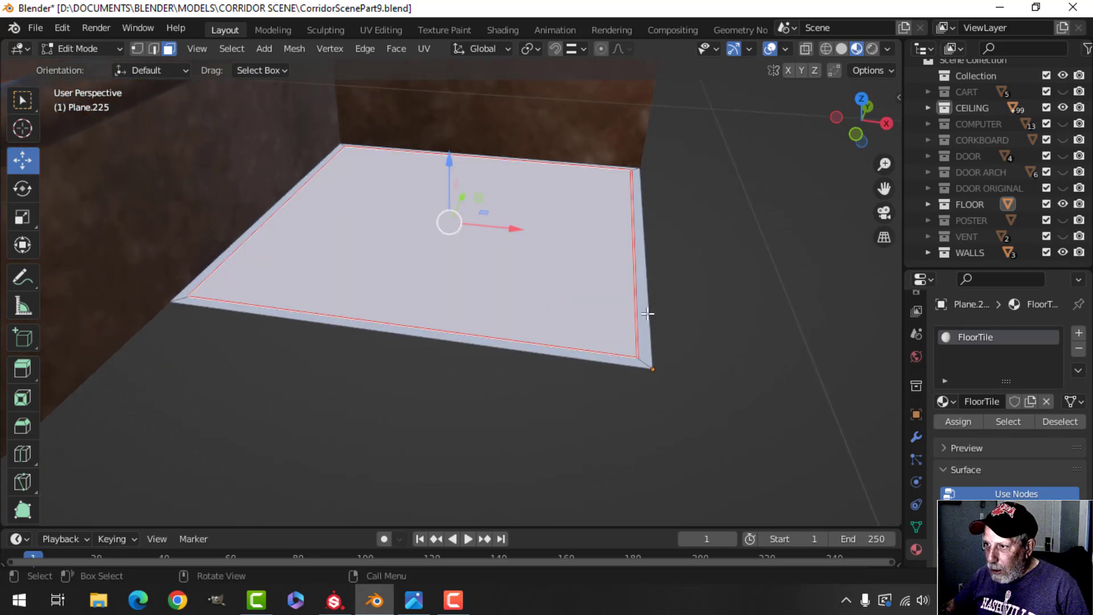
key(x)
click(676, 317)
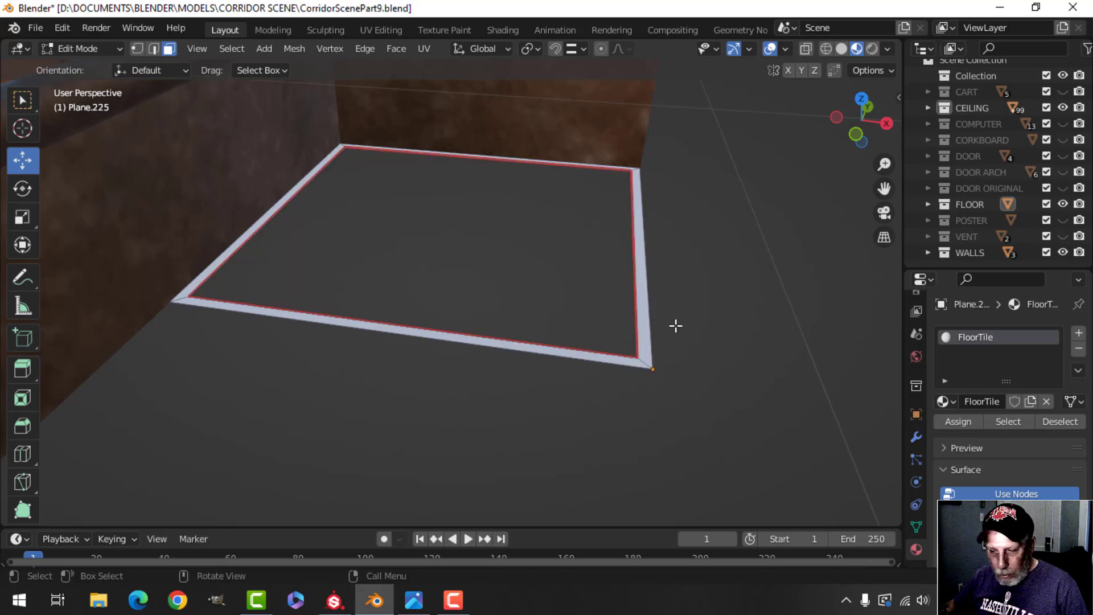
Delete the inner edge loop of the tile's border
key(2)
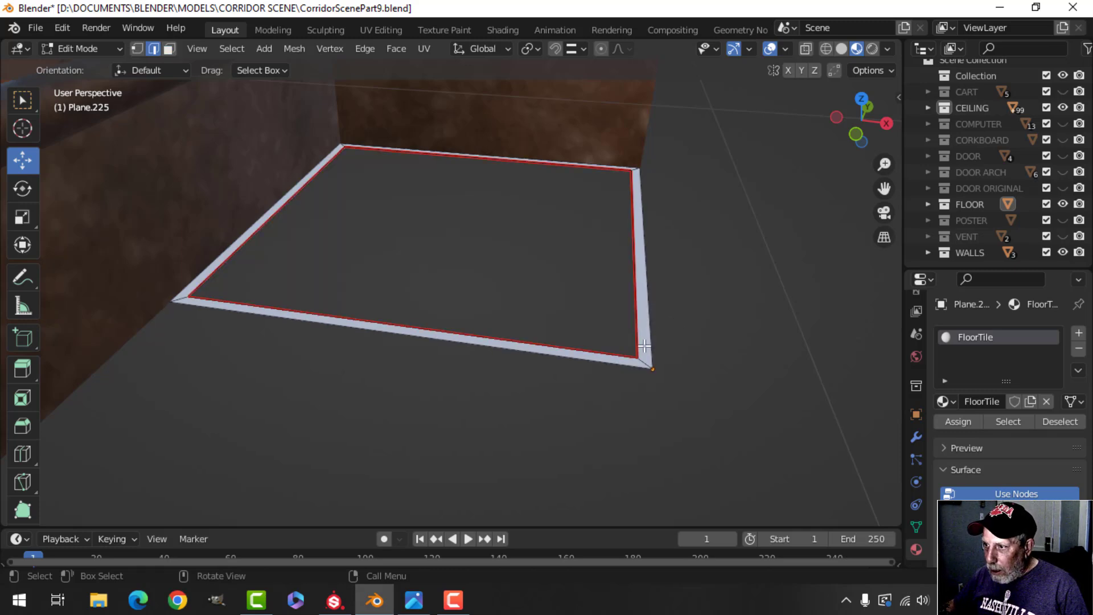
alt+click(636, 340)
key(x)
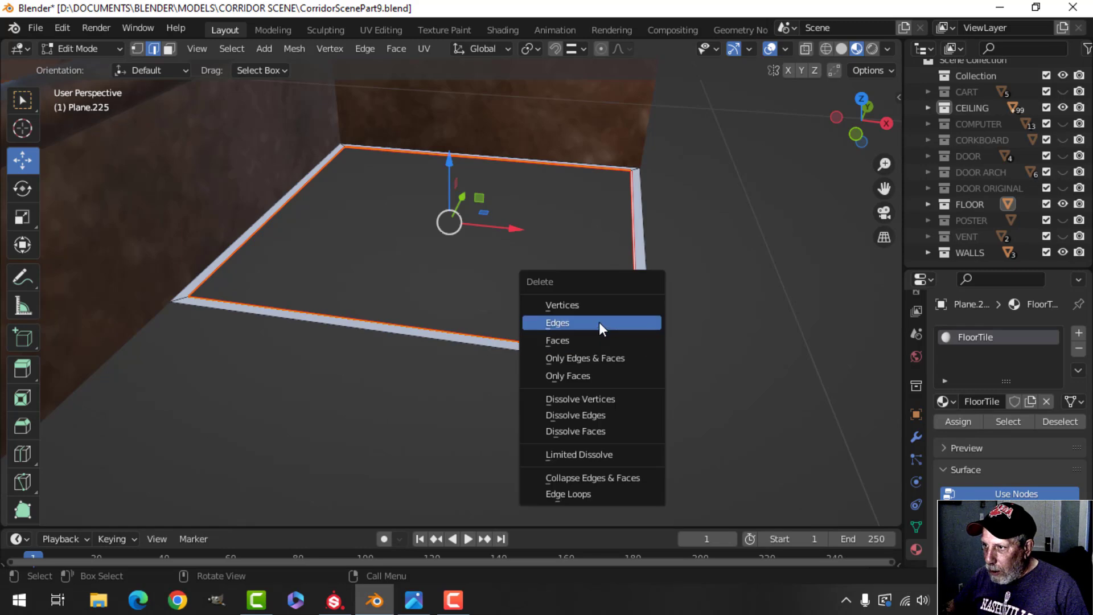
click(598, 322)
Delete the four leftover inner corner vertices inside the tile's outline
alt+click(655, 329)
mouse_move(658, 329)
middle_down()
mouse_move(666, 319)
mouse_move(637, 317)
mouse_move(678, 321)
middle_up()
key(1)
key(alt+a)
click(593, 340)
middle_drag(593, 340, 573, 212)
shift+click(573, 211)
shift+click(315, 187)
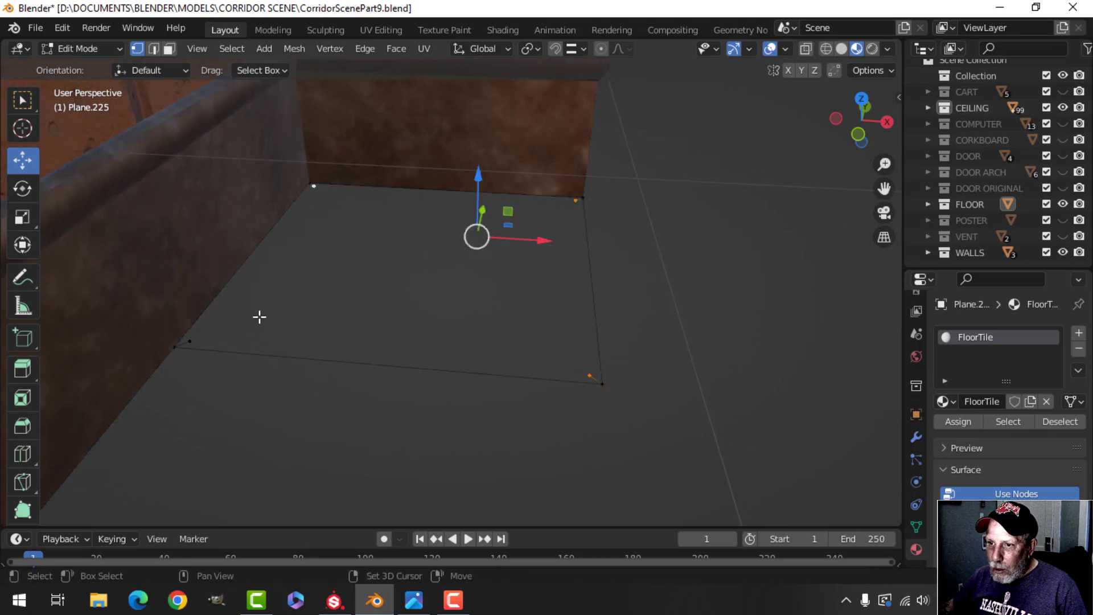
shift+click(198, 337)
key(x)
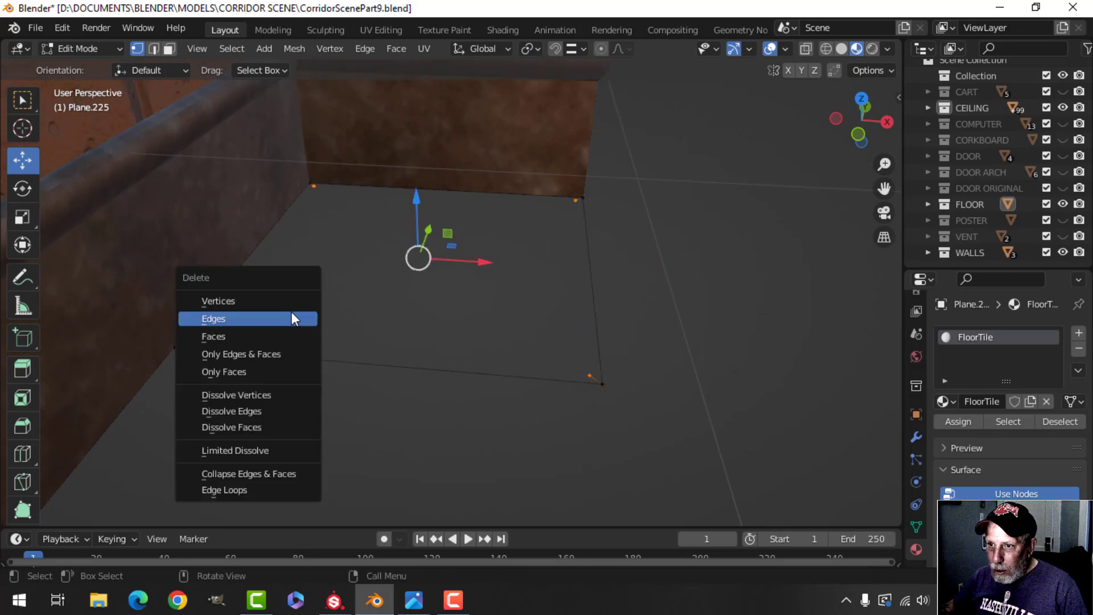
click(291, 318)
Fill the tile's outer outline with a single face
key(ctrl+z)
key(f)
middle_drag(712, 329, 603, 281)
scroll(603, 280, down, 3)
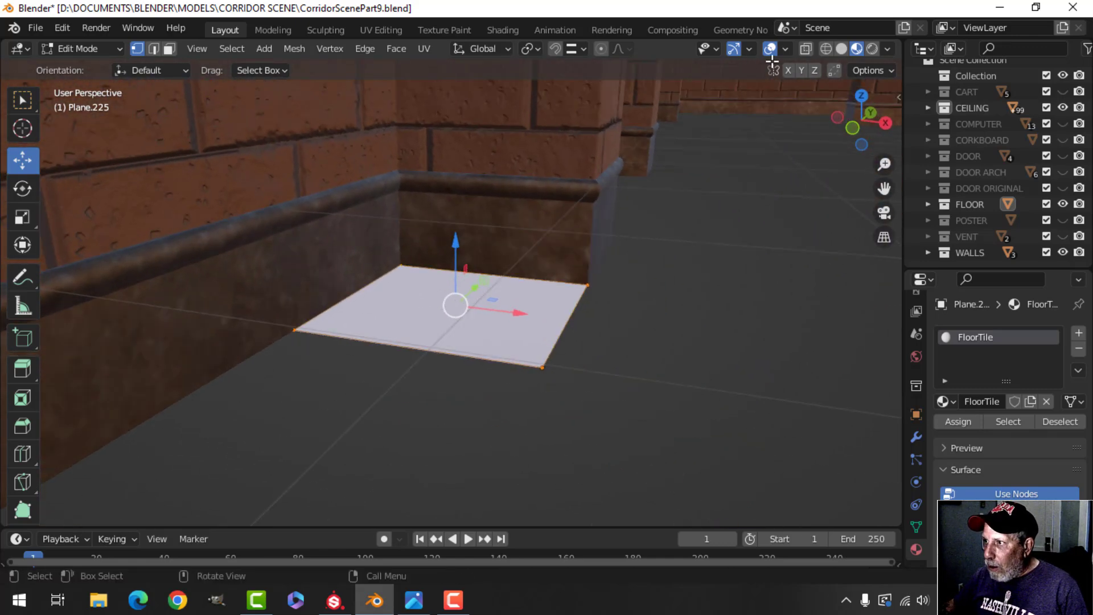
Check the new face's normal direction with the Face Orientation overlay, leaving the overlay switched off
click(786, 48)
click(723, 374)
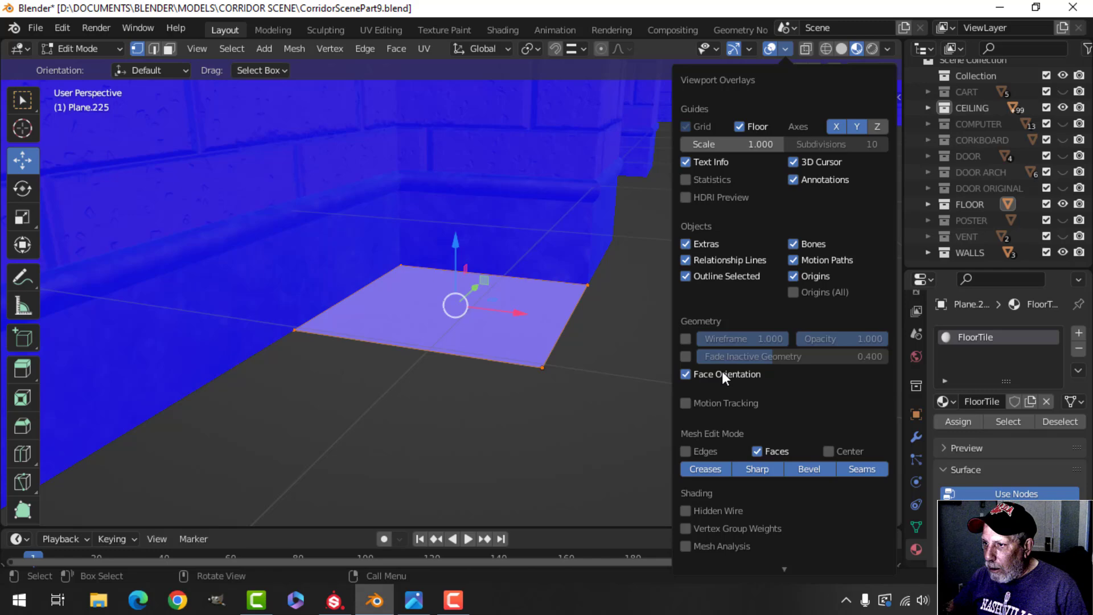
click(722, 374)
scroll(514, 336, up, 4)
mouse_move(607, 389)
middle_down()
mouse_move(581, 380)
mouse_move(603, 387)
middle_up()
Switch the viewport to solid shading and isolate the floor tile in local view, ready for mesh editing
click(841, 48)
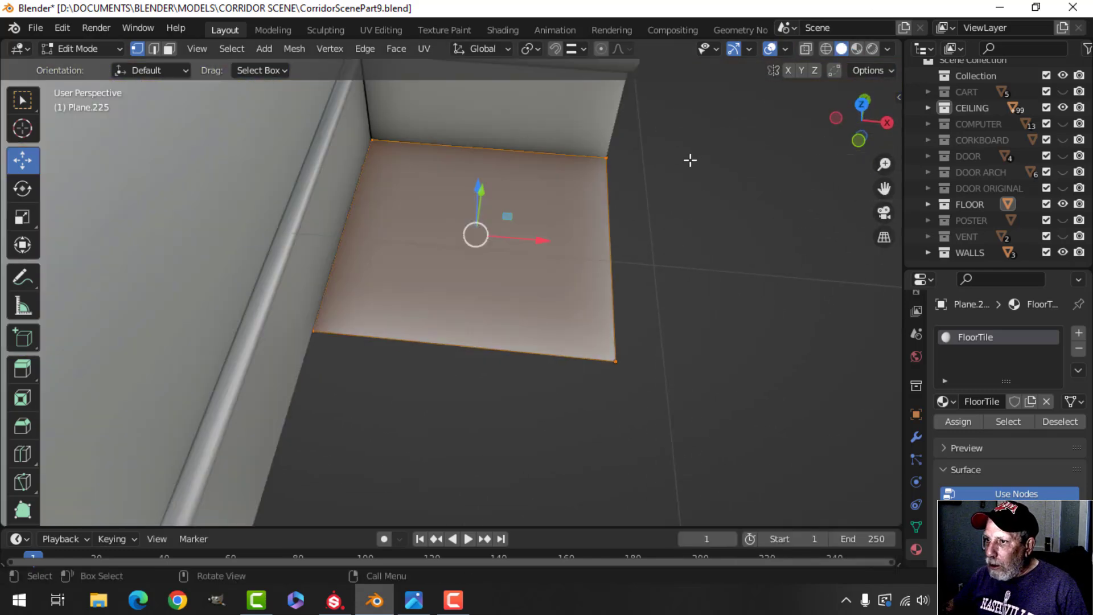
scroll(690, 159, up, 1)
scroll(629, 122, down, 4)
middle_drag(639, 218, 532, 183)
scroll(532, 185, down, 6)
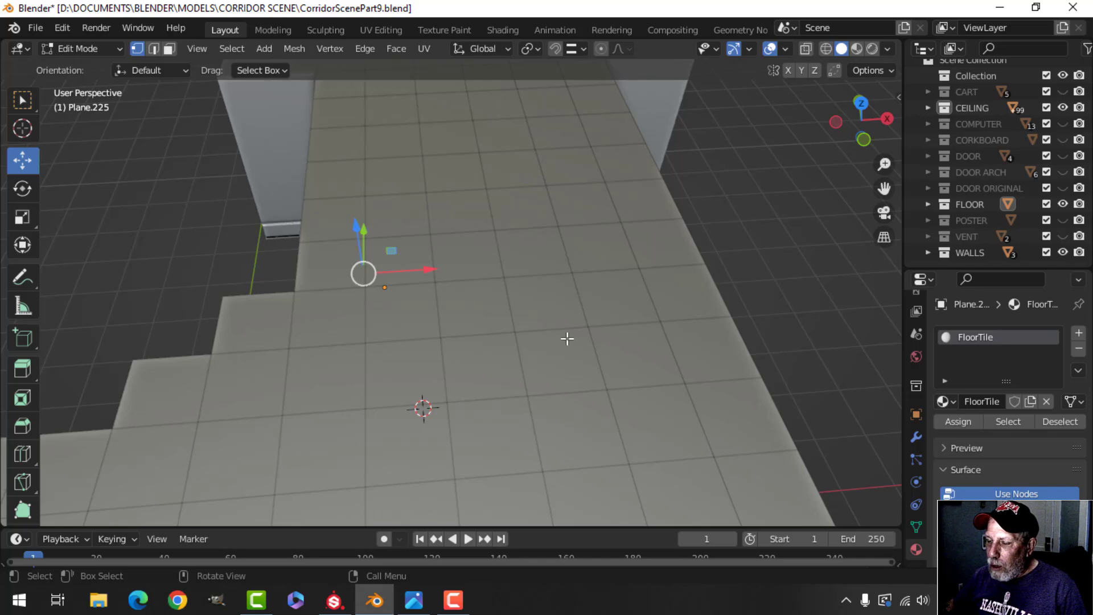
middle_drag(567, 338, 546, 330)
scroll(498, 283, up, 4)
key(Tab)
key(KP_Divide)
key(Tab)
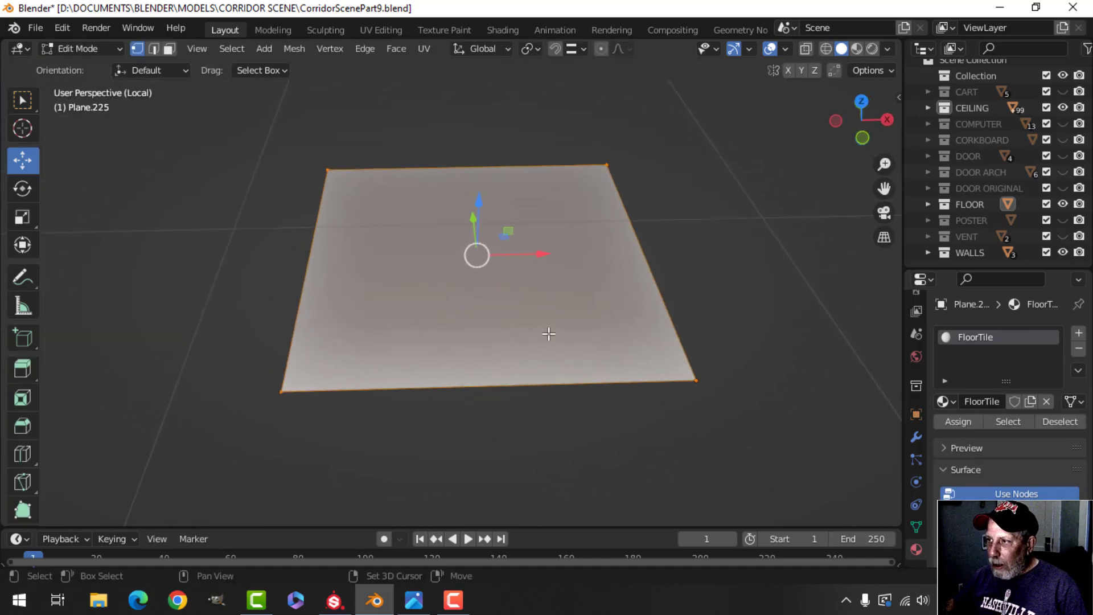
Divide the tile into four equal squares with two centred perpendicular loop cuts
click(917, 437)
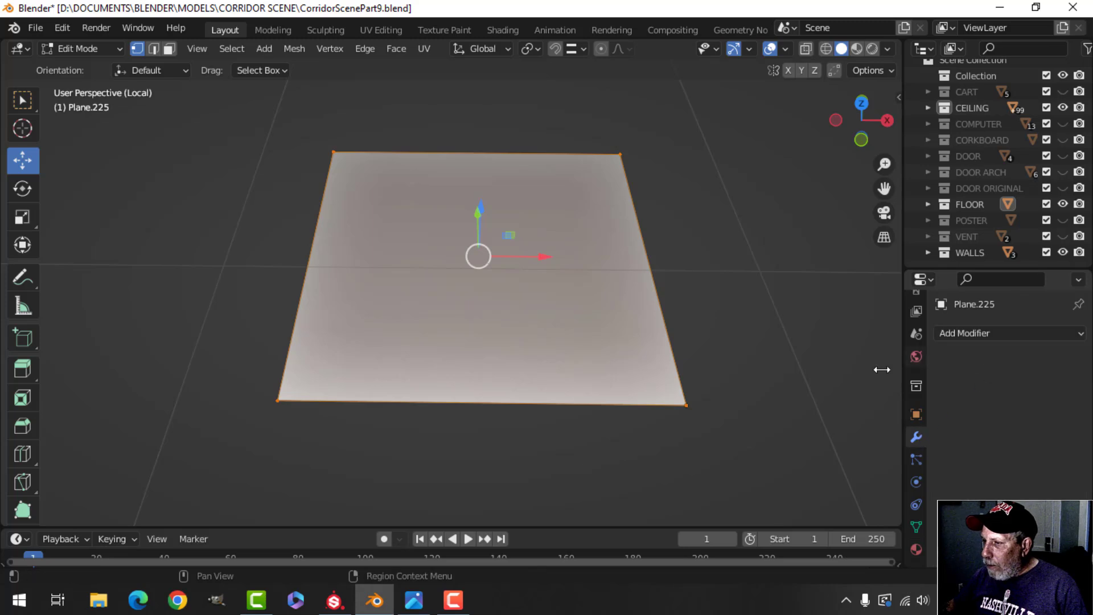
key(ctrl+r)
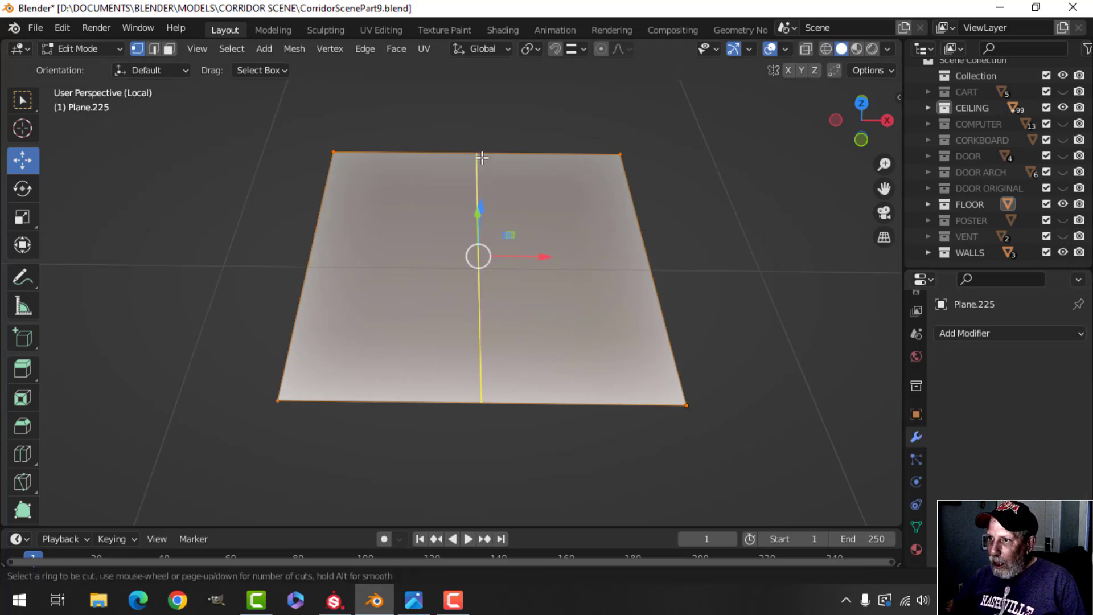
click(481, 158)
right_click(482, 157)
key(ctrl+r)
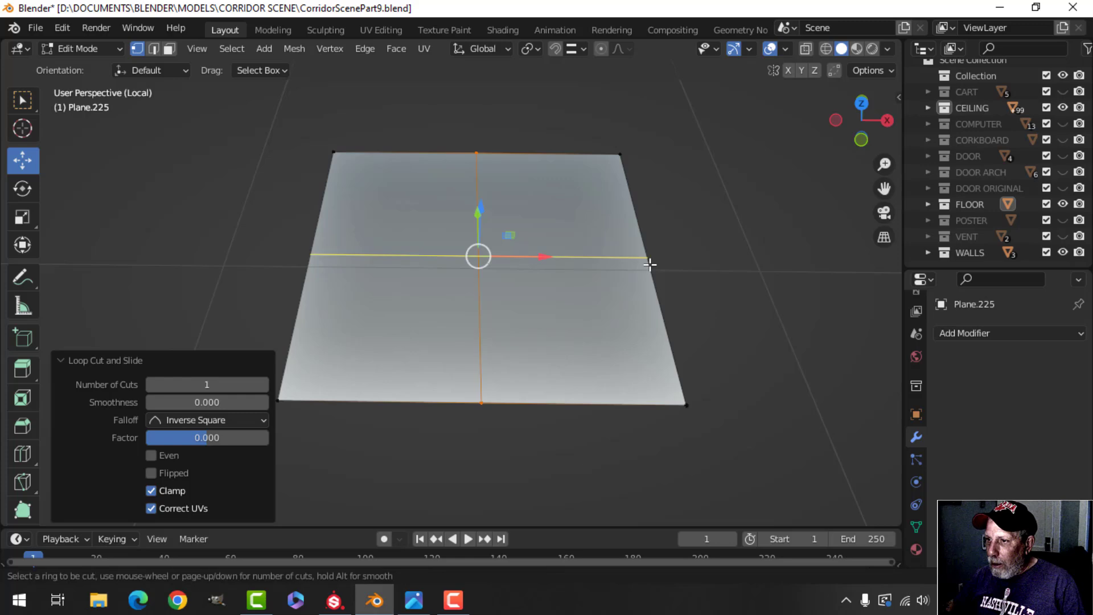
click(650, 261)
right_click(650, 261)
Inset all four tile faces individually by about 0.0089 m
scroll(588, 273, down, 3)
middle_drag(588, 273, 596, 294)
scroll(594, 290, up, 3)
key(a)
scroll(580, 292, down, 3)
scroll(591, 295, up, 4)
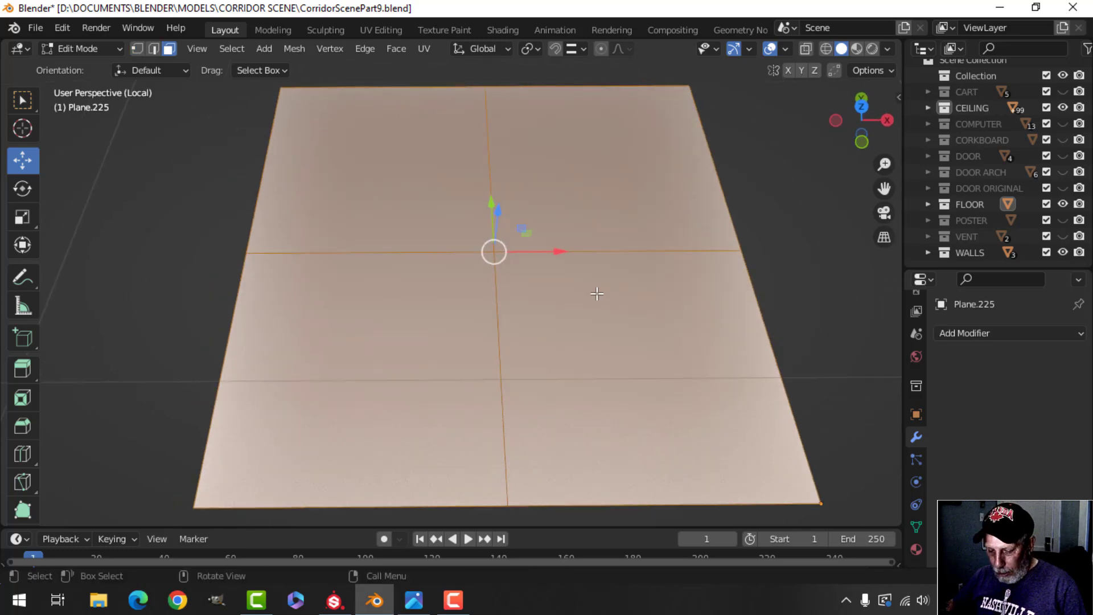
key(i)
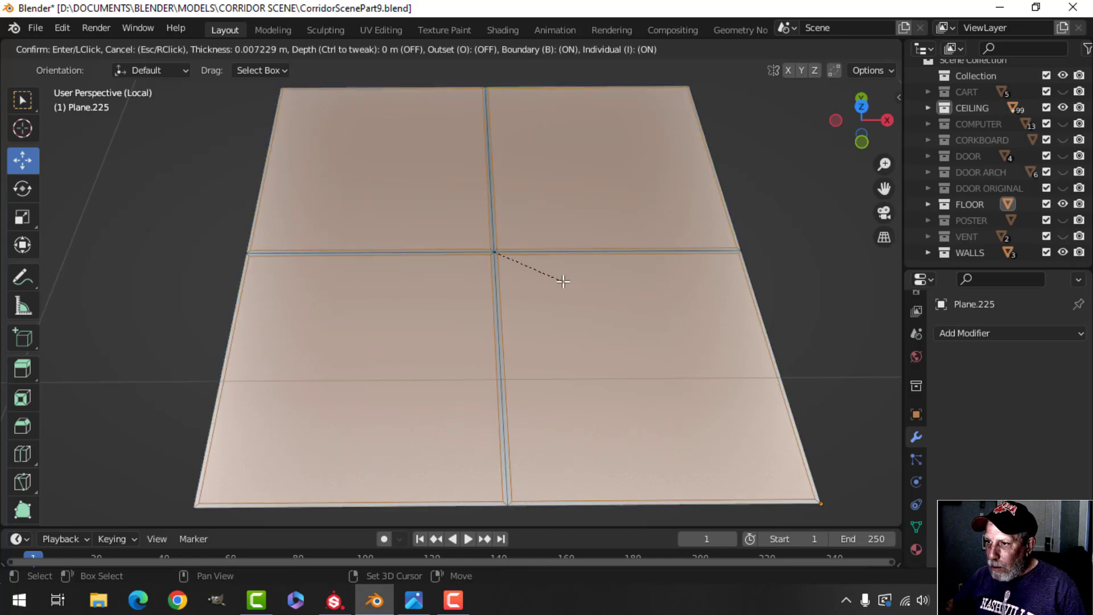
click(546, 275)
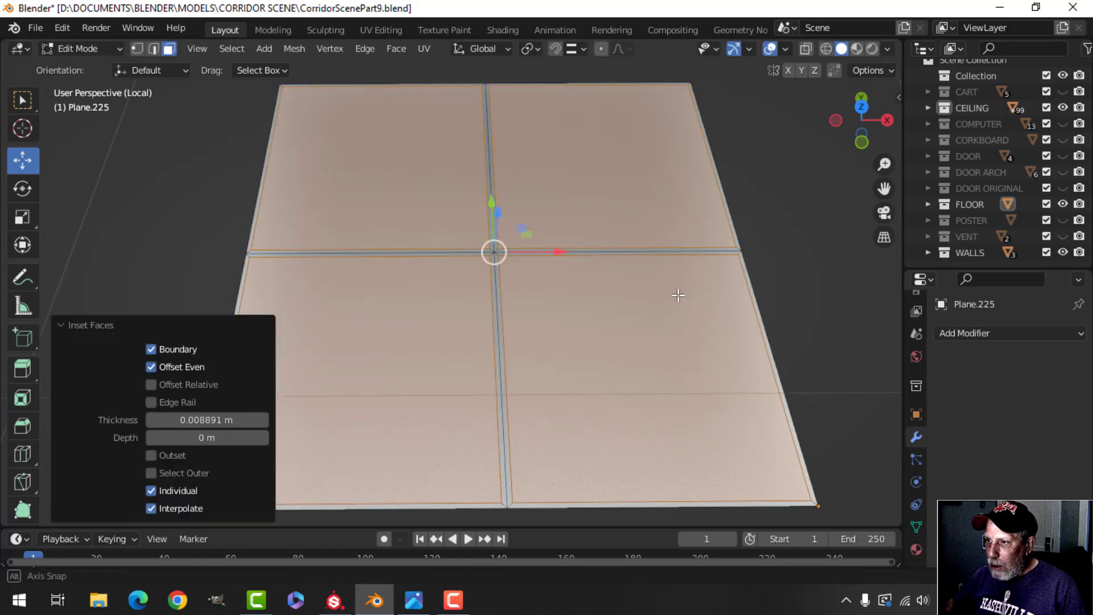
middle_drag(547, 274, 595, 292)
key(Tab)
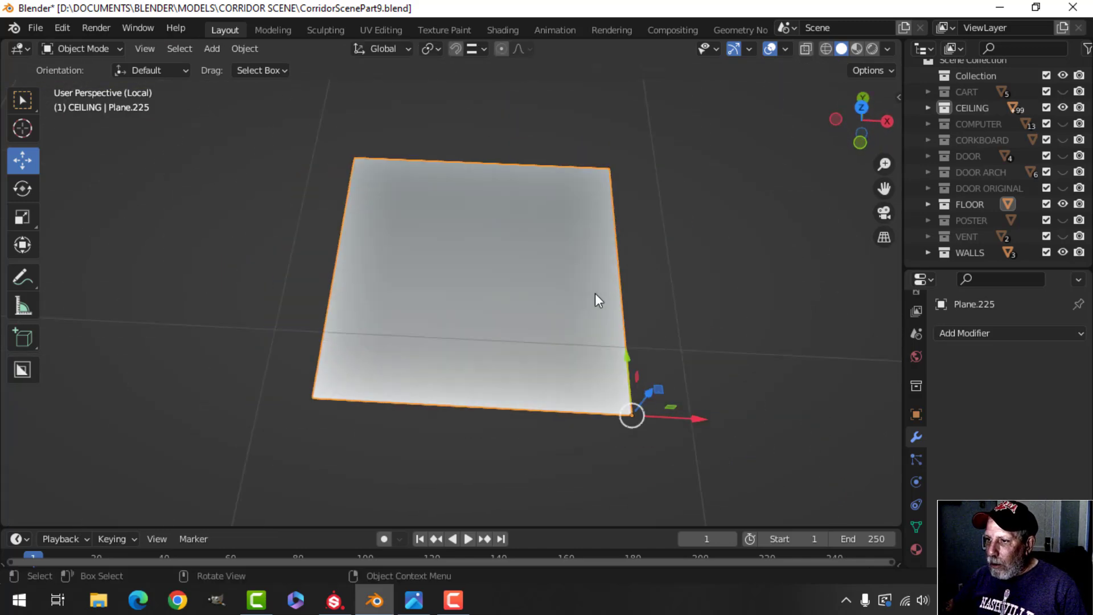
scroll(596, 292, down, 2)
key(Tab)
scroll(517, 297, up, 3)
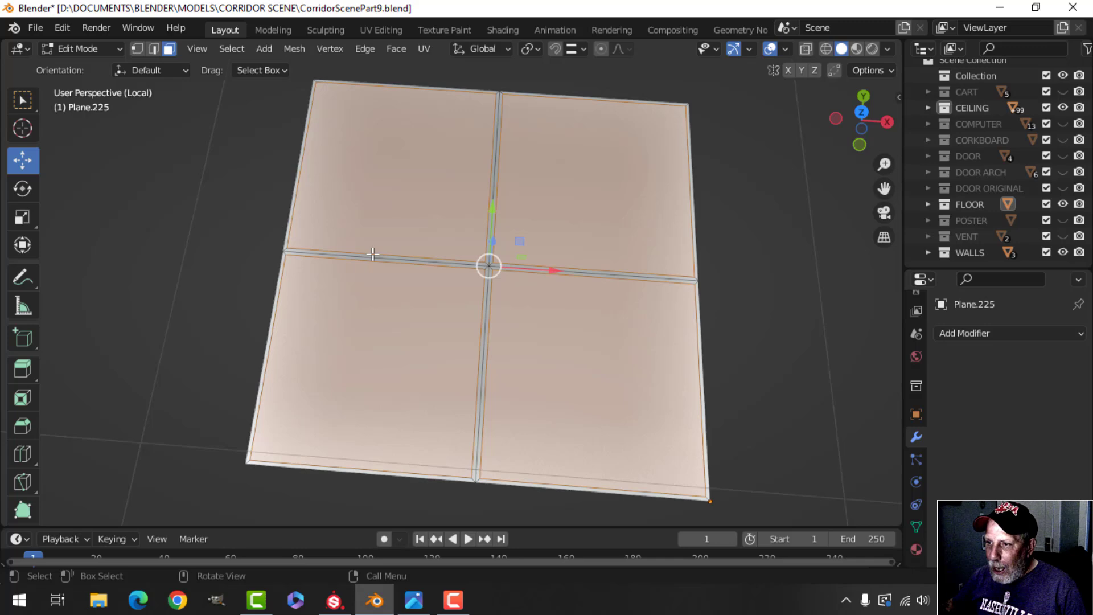
Mark the edges around the four inset tile faces as seams
middle_drag(450, 359, 485, 296)
scroll(443, 297, up, 2)
scroll(483, 308, down, 2)
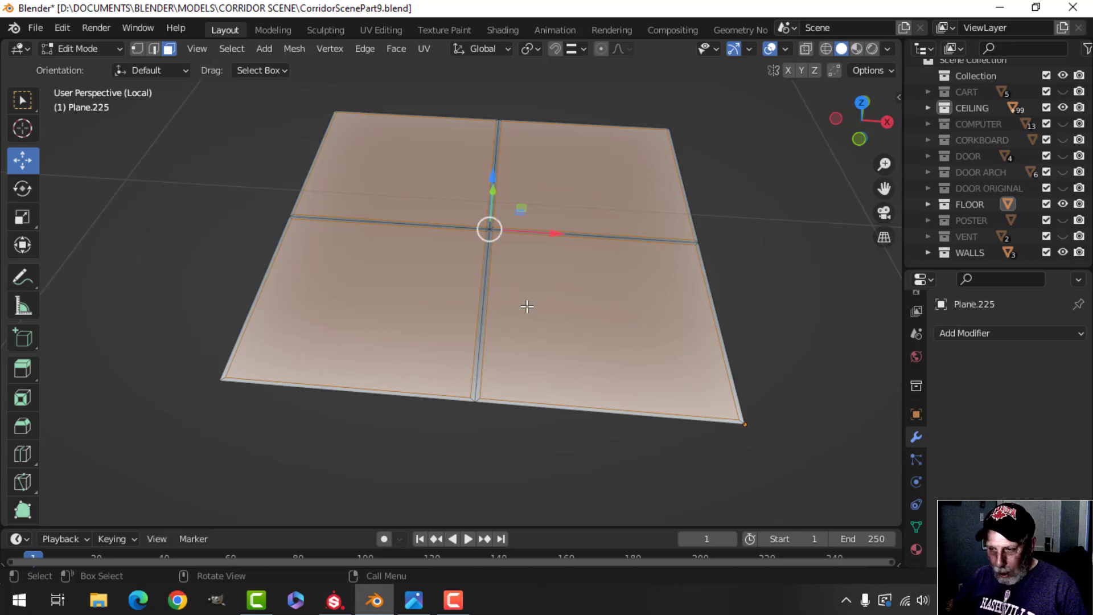
key(ctrl+e)
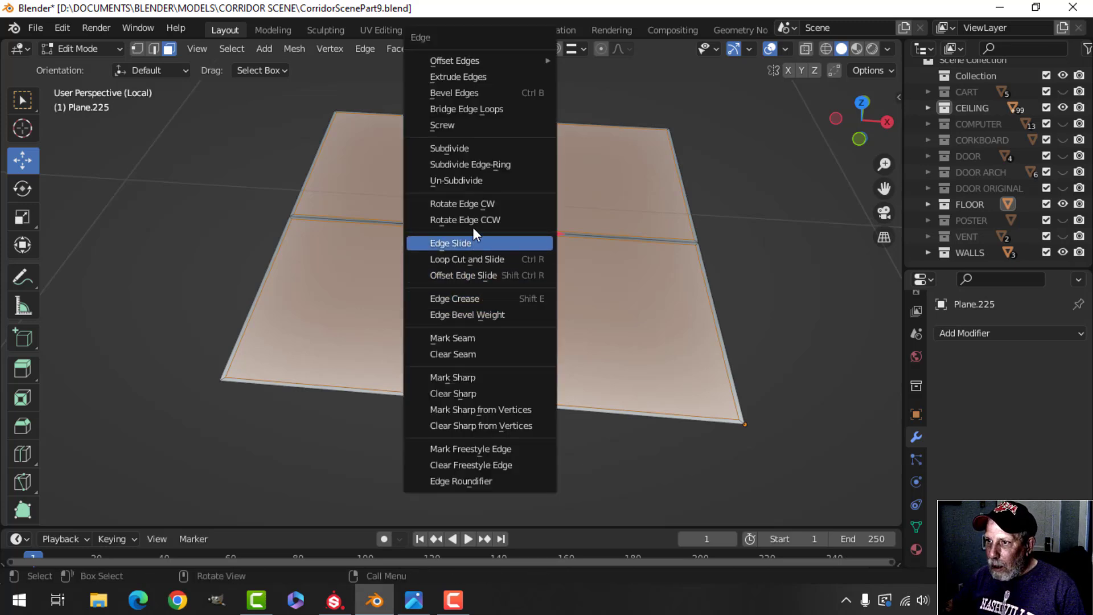
click(497, 333)
middle_drag(519, 315, 556, 341)
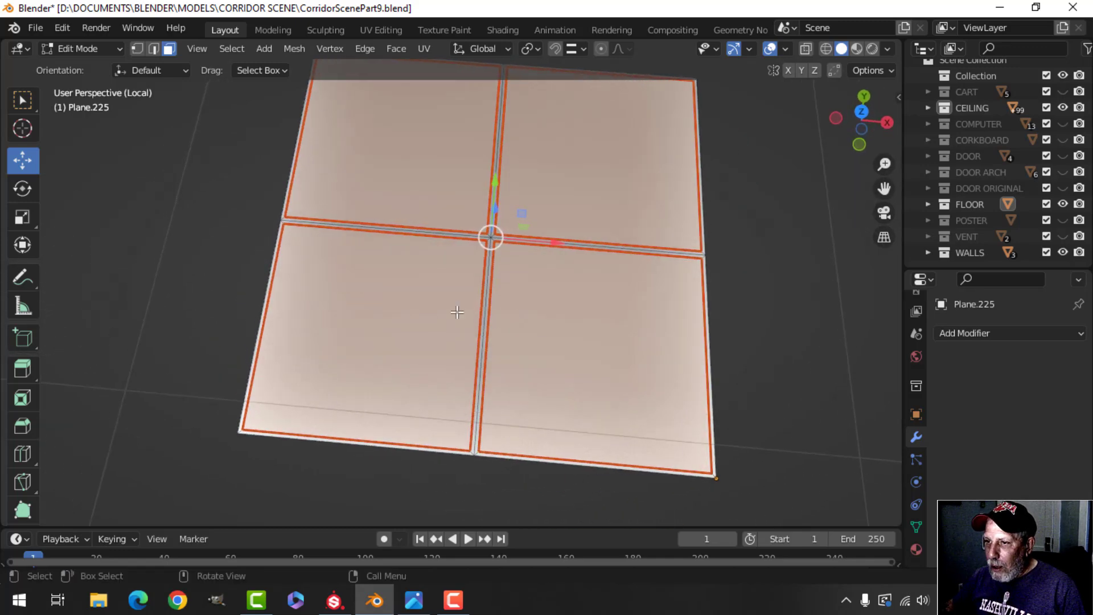
scroll(457, 313, up, 2)
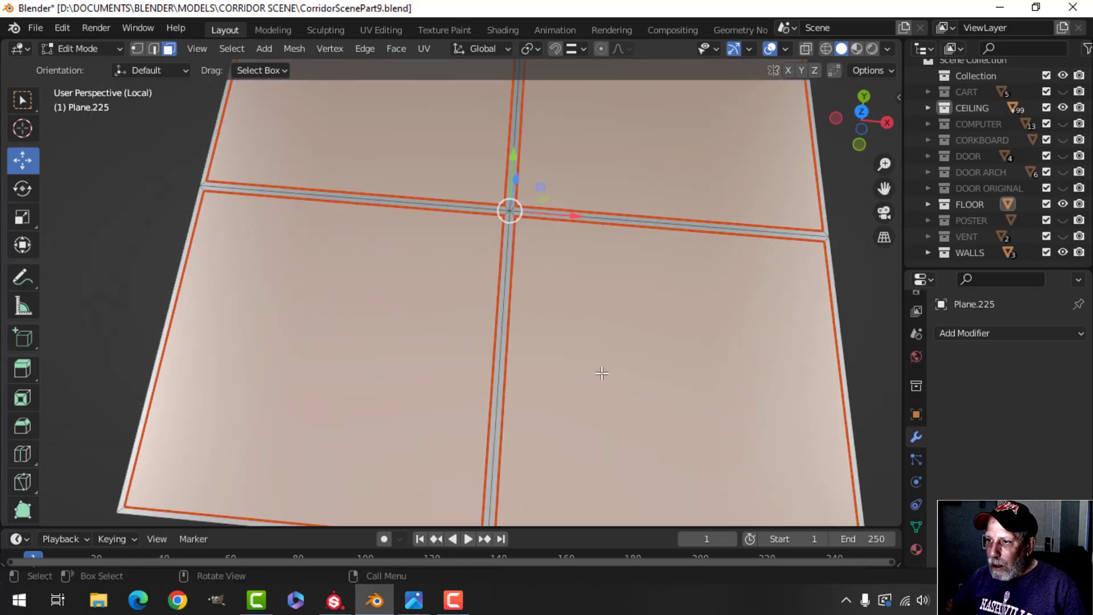
scroll(601, 373, down, 2)
middle_drag(612, 341, 593, 383)
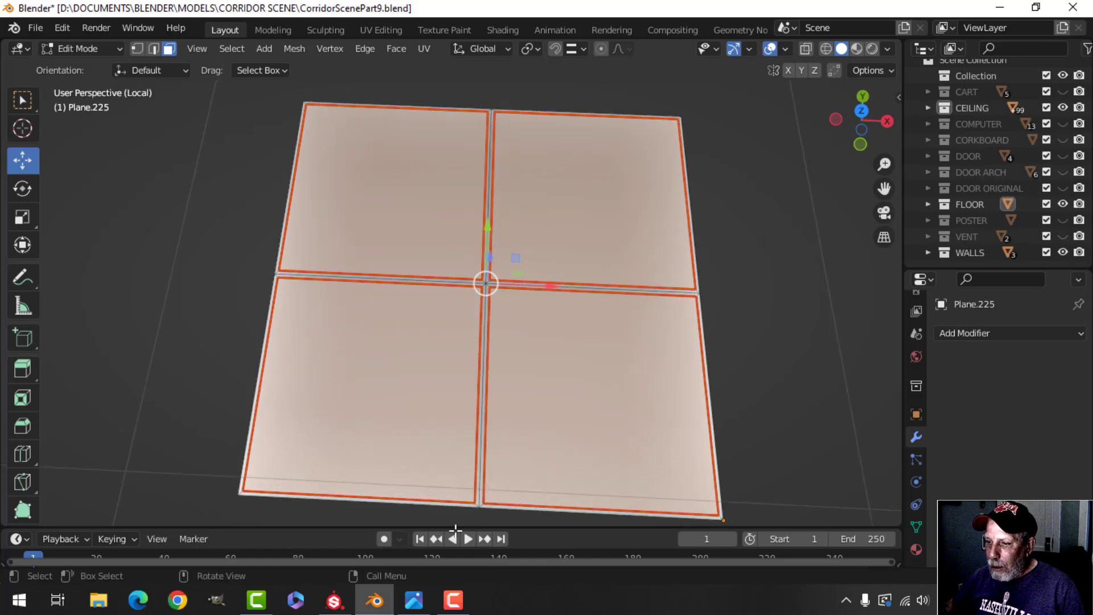
Check the floor's checkered tile pattern in the corridor reference image aft.jpg, returning to the Blender tile model
click(414, 600)
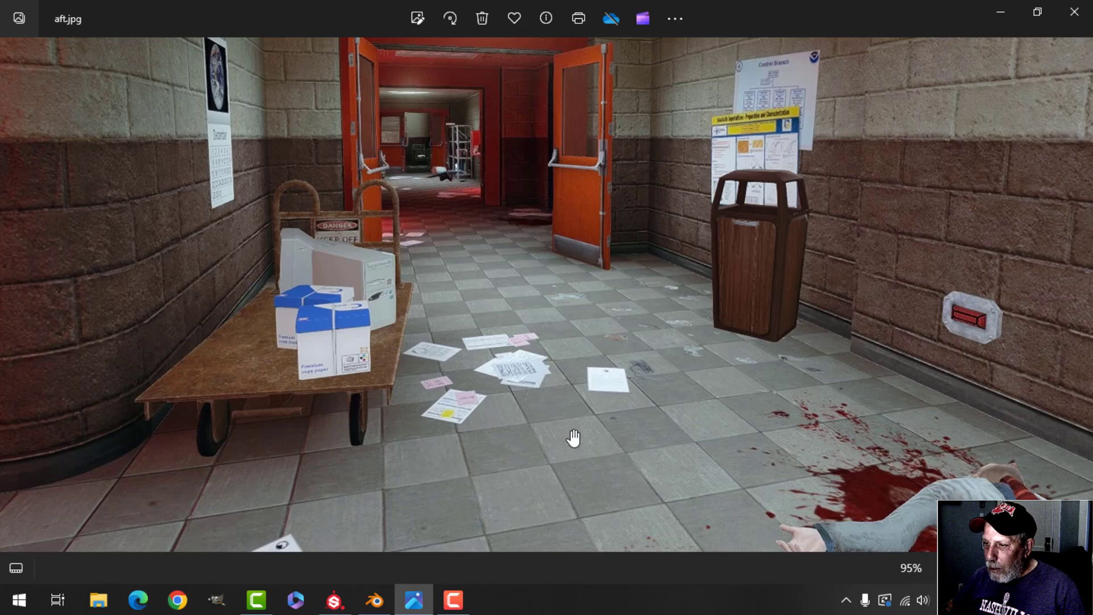
click(374, 600)
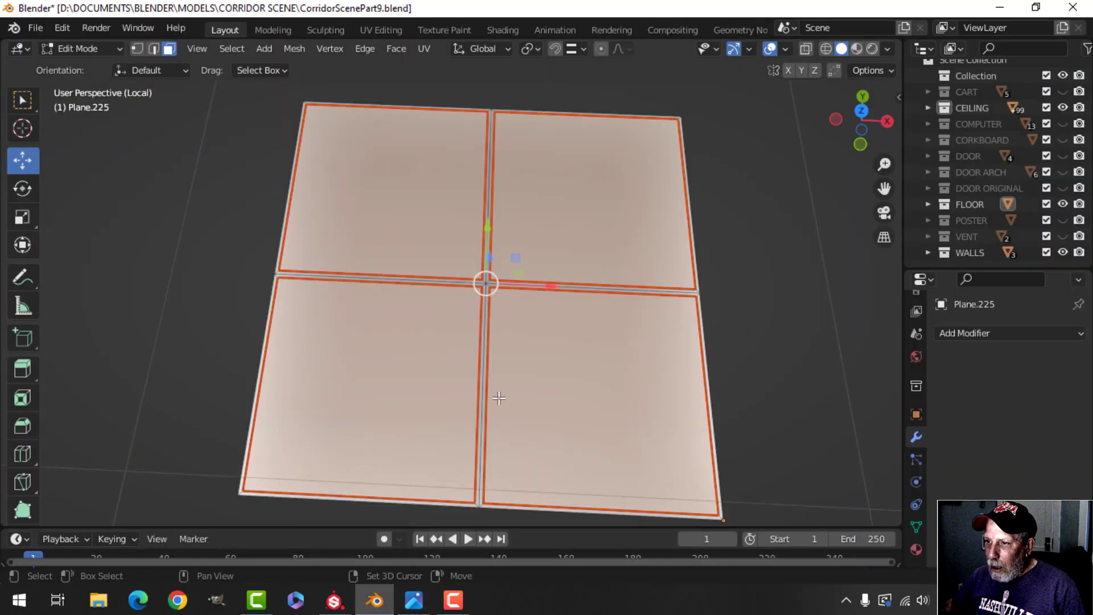
middle_drag(583, 397, 584, 371)
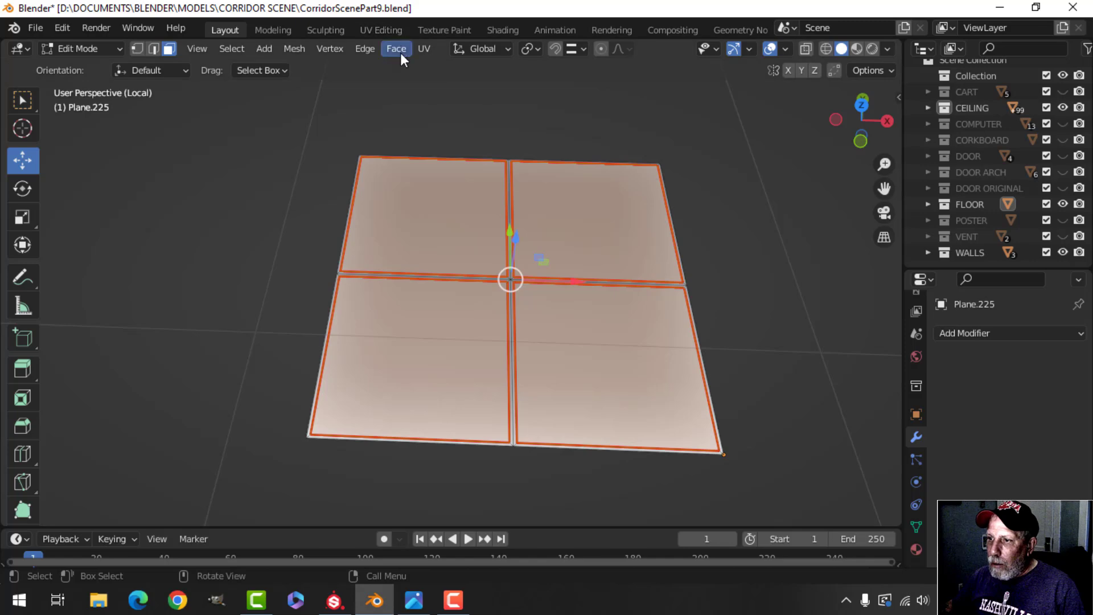
Unwrap the tile in the UV Editing workspace with Project from View, from the top and filling the UV square, and return to Object Mode
click(382, 30)
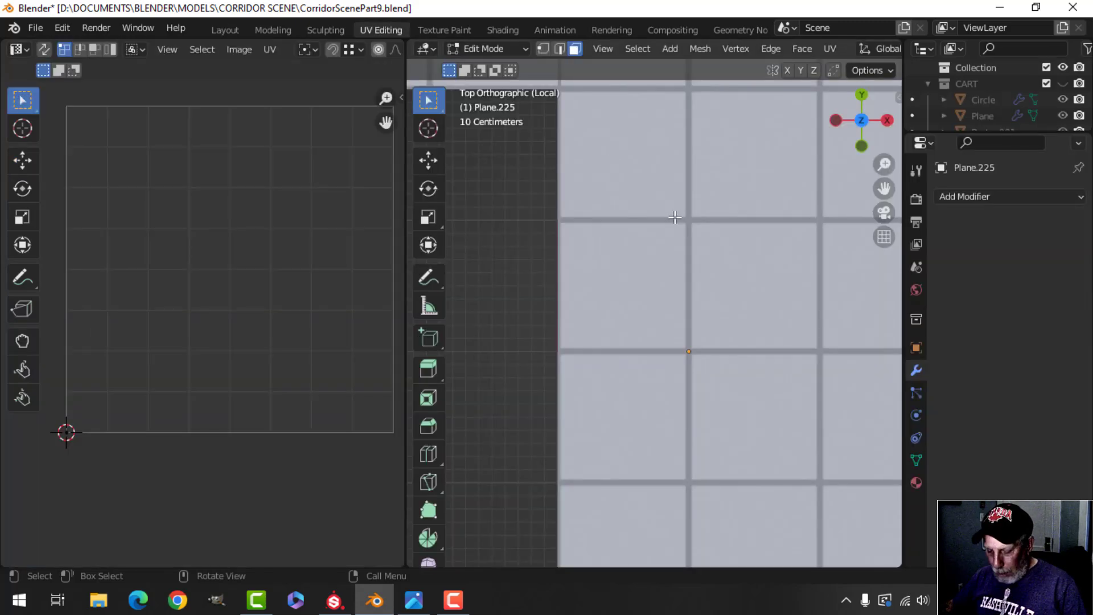
key(KP_Divide)
key(KP_Divide)
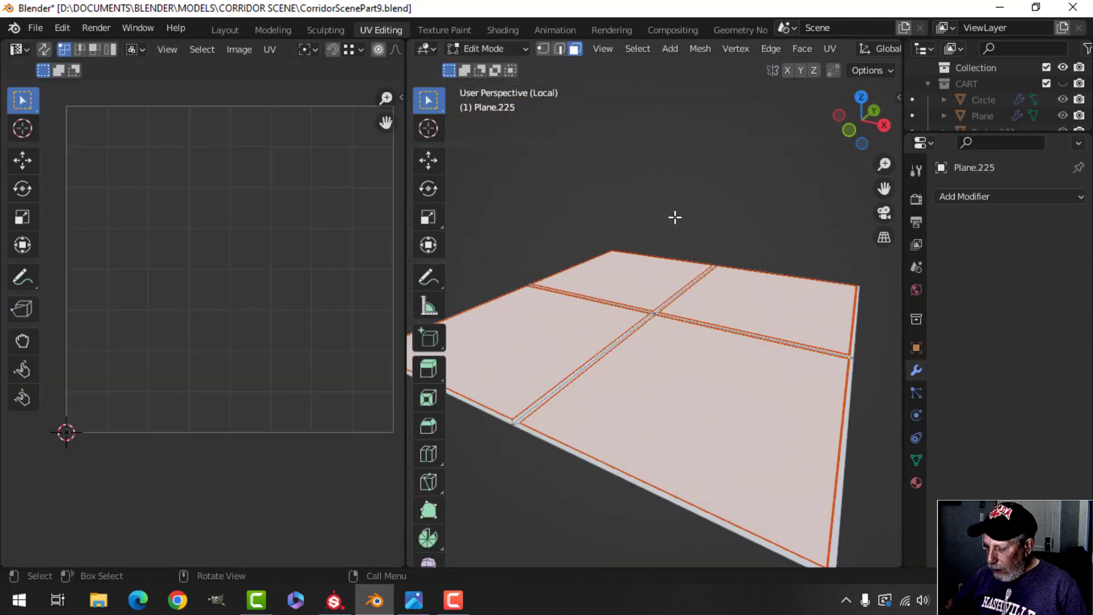
key(KP_7)
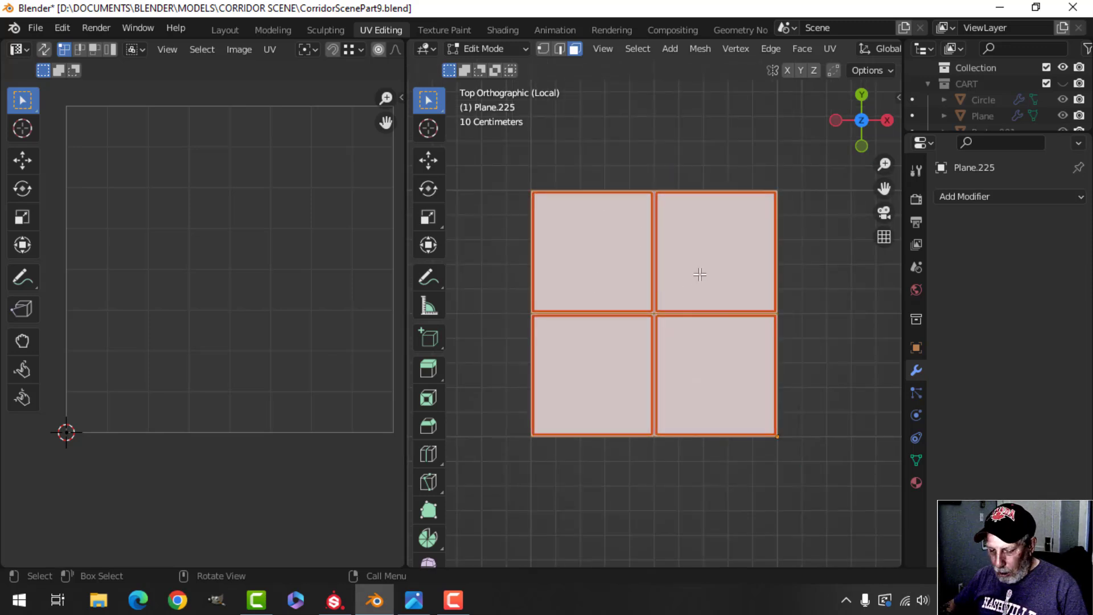
key(u)
click(668, 421)
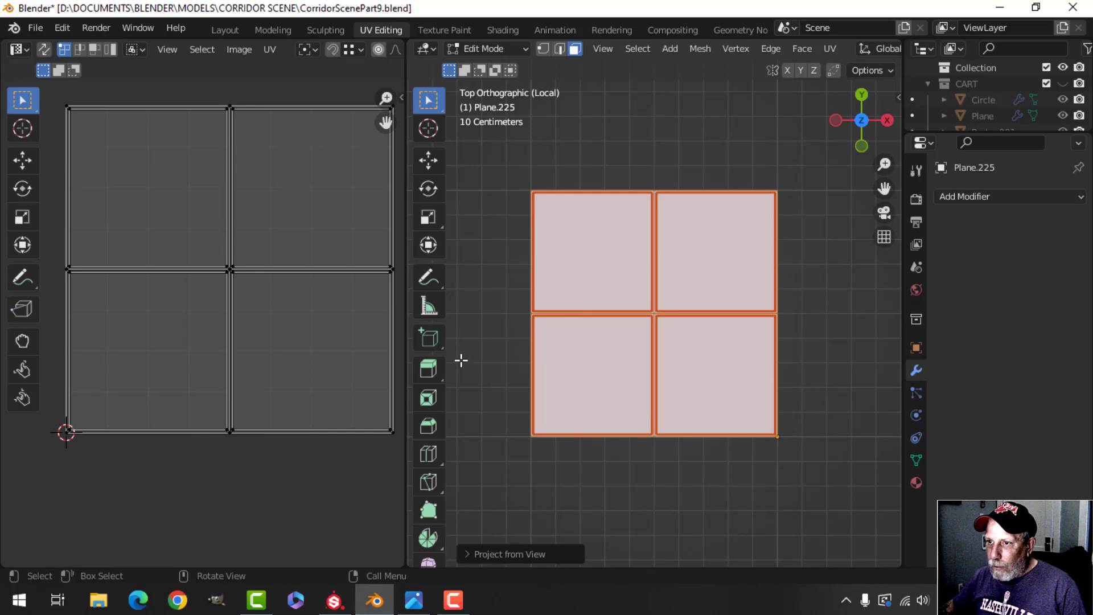
middle_drag(592, 253, 669, 207)
key(Tab)
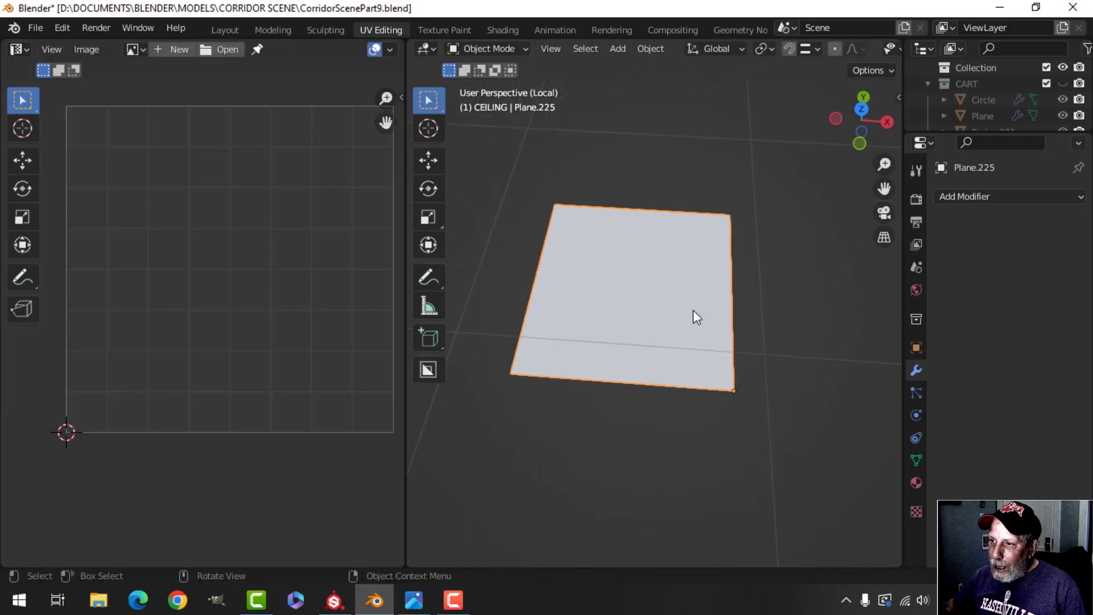
middle_drag(693, 315, 657, 284)
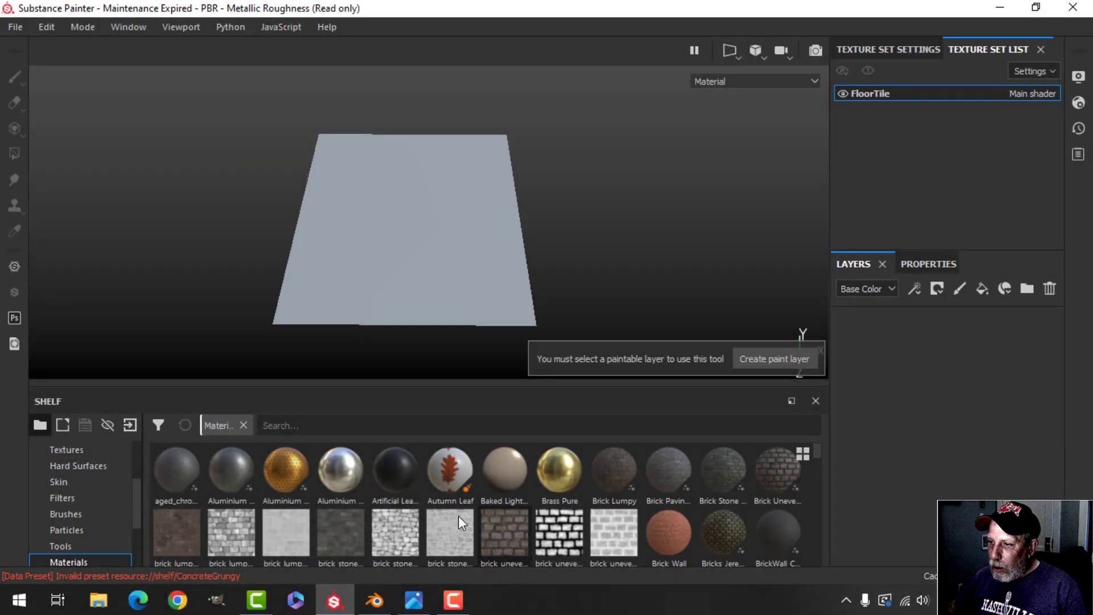
In Substance Painter, search the materials for "conc", try Concrete Simple on the floor tile, and delete its layer
click(289, 428)
text(conc)
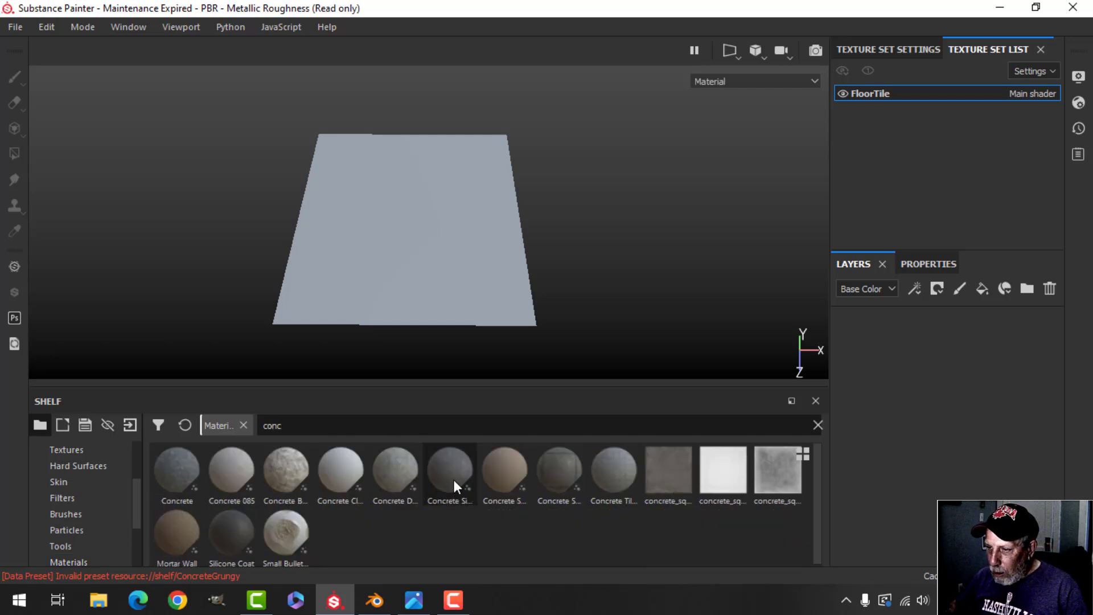
drag(450, 475, 469, 256)
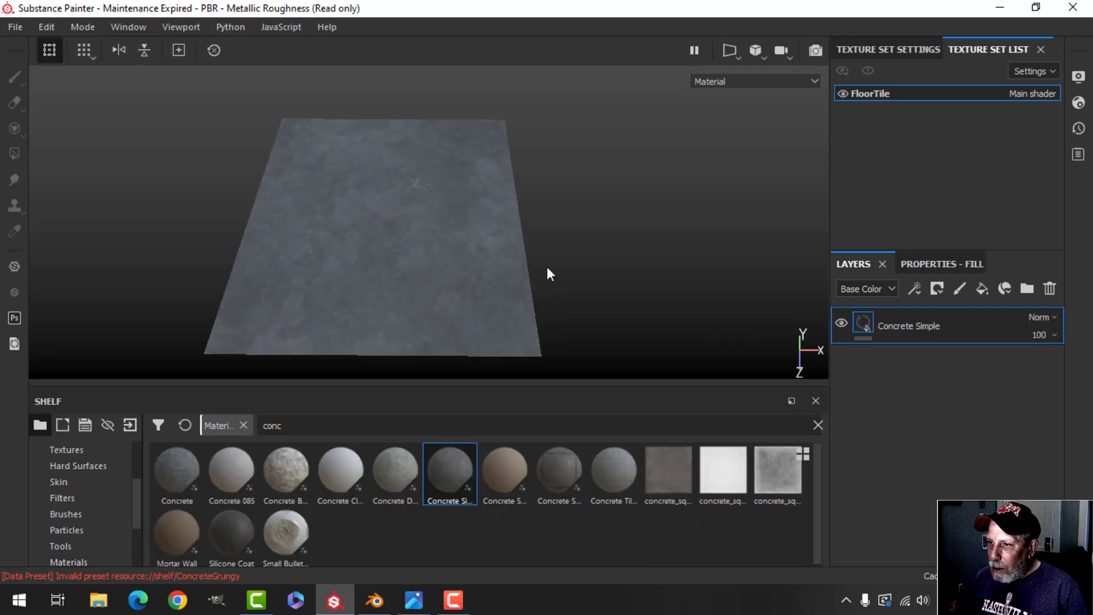
click(1047, 289)
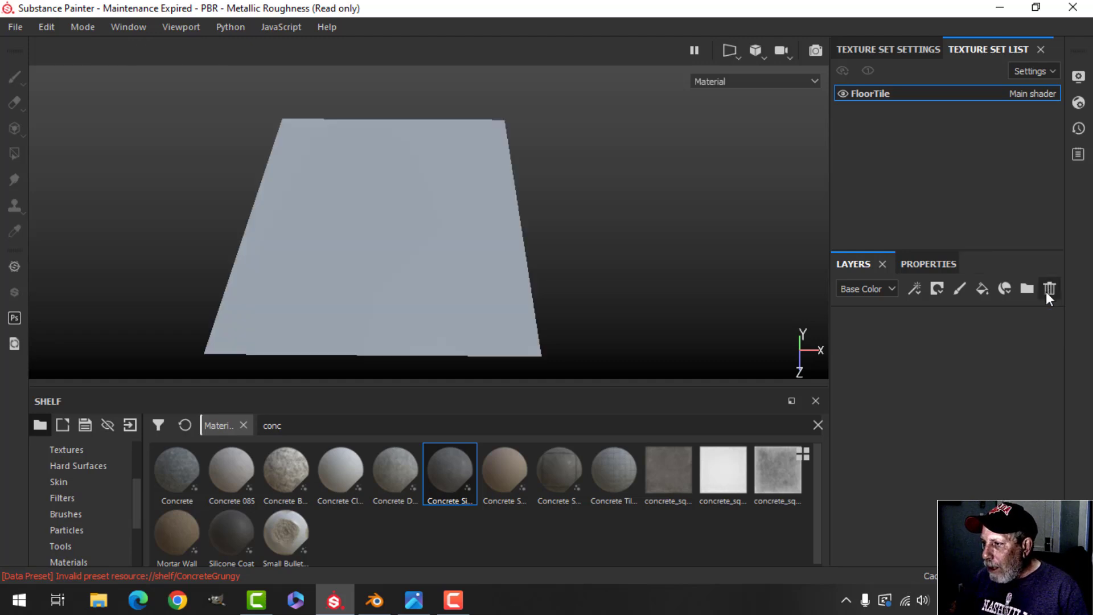
Add a fill layer with only the color and rough channels active and a dark grey base color of value 0.059
click(988, 289)
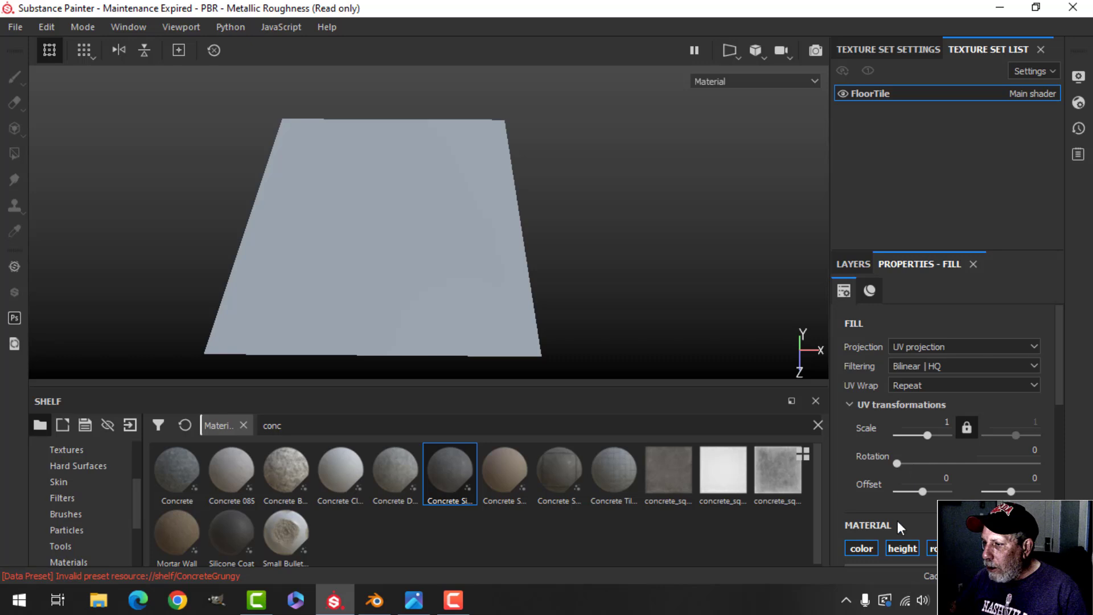
click(902, 548)
scroll(910, 512, down, 4)
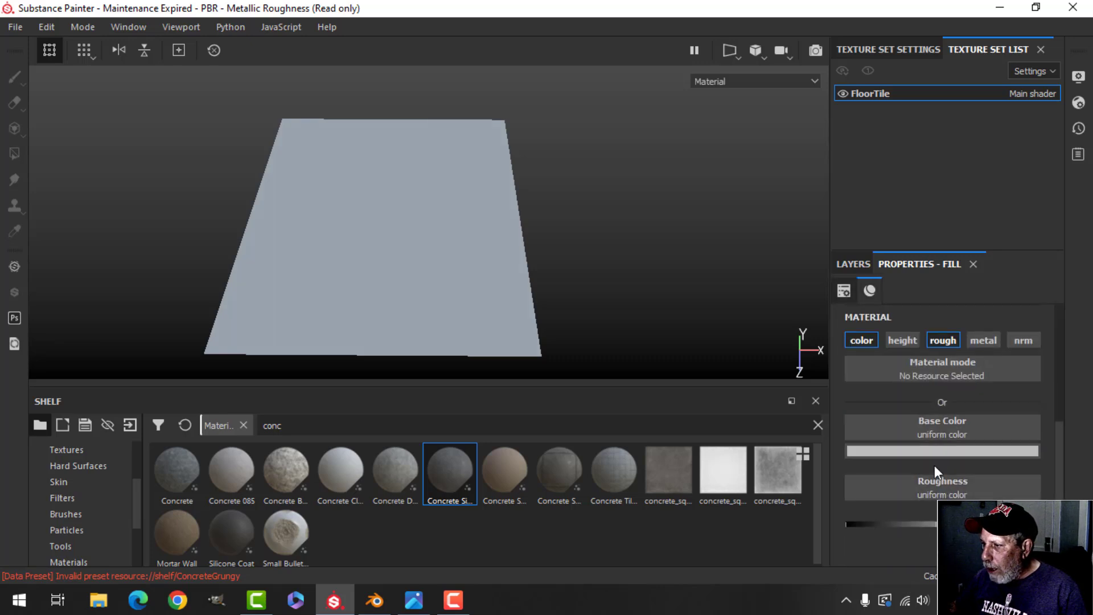
click(935, 450)
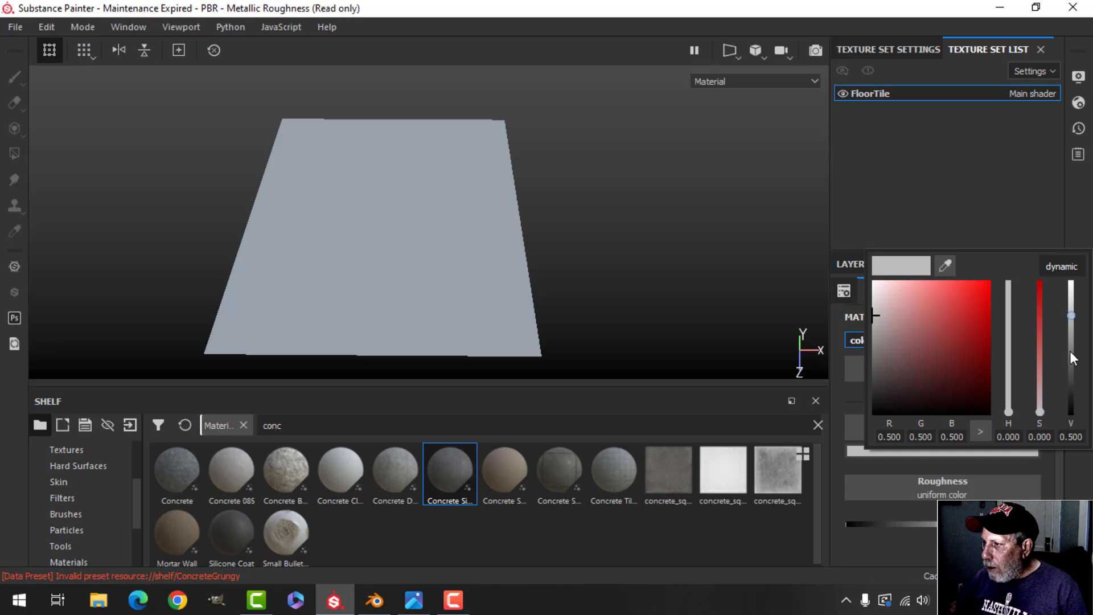
drag(1070, 352, 1074, 377)
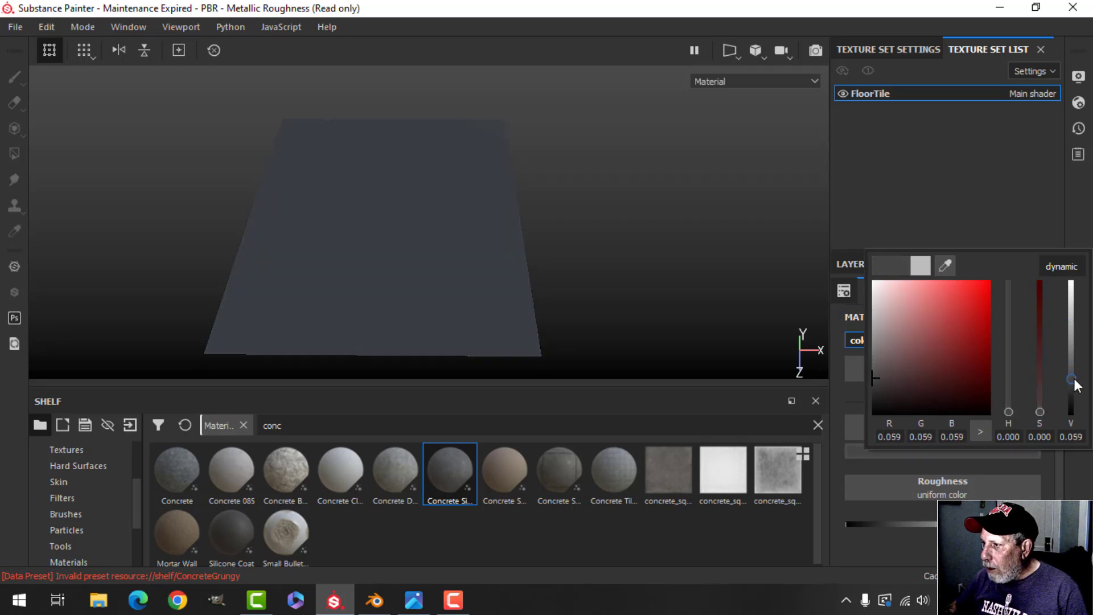
click(854, 264)
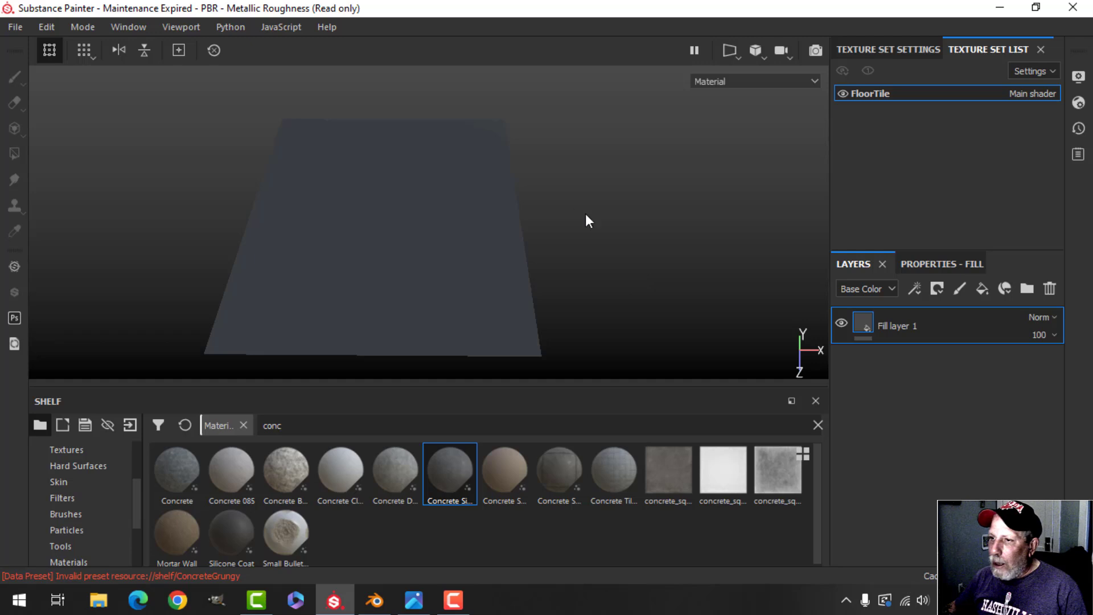
Add a second fill layer above the dark grey one and give it a black mask
alt+drag(585, 219, 527, 195)
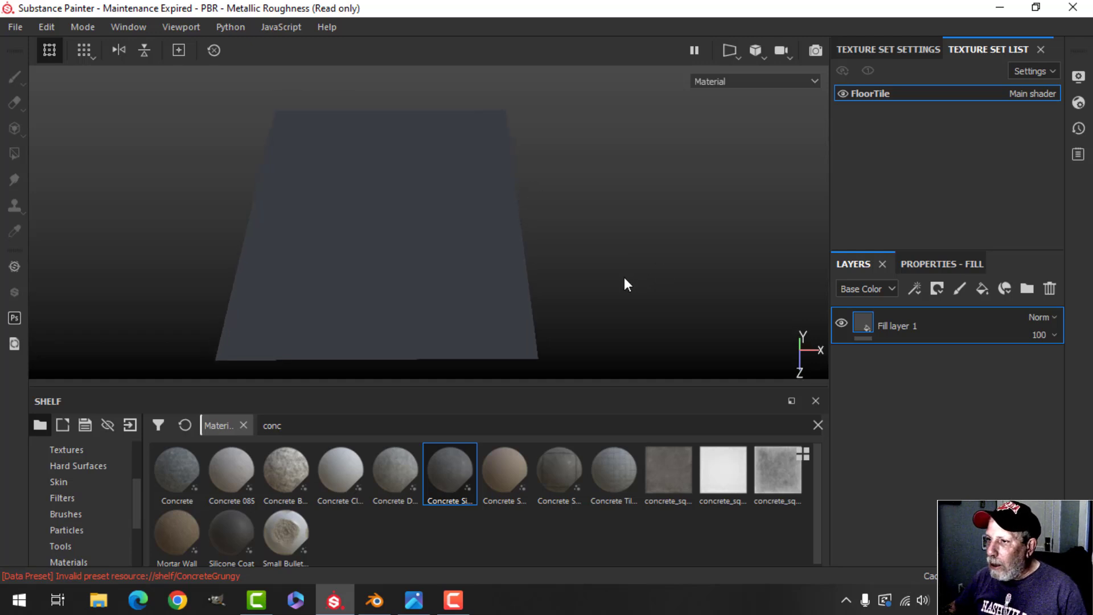
alt+drag(626, 284, 587, 276)
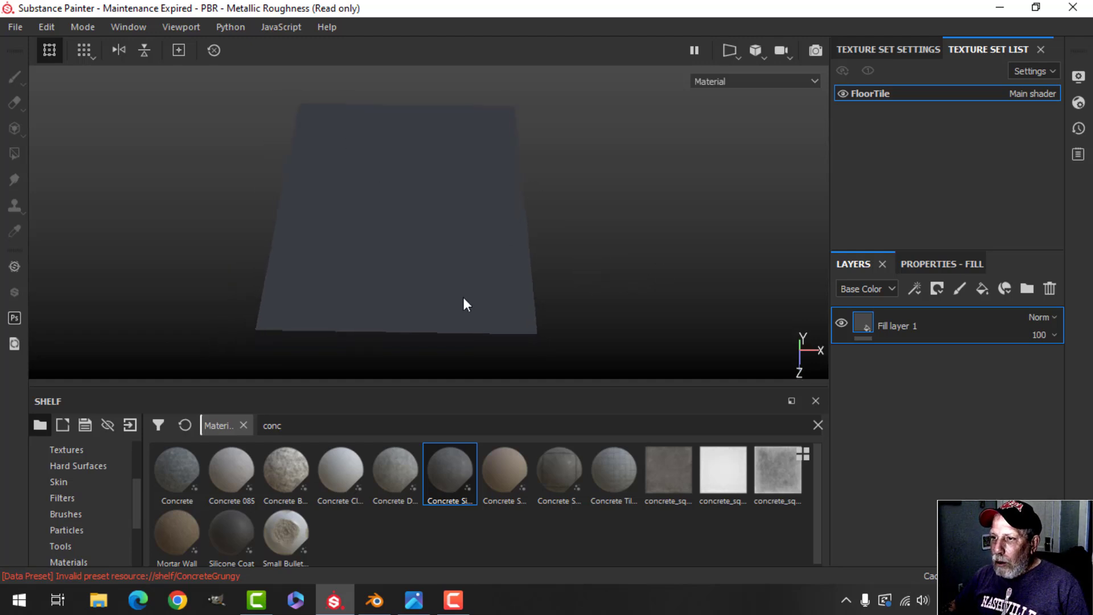
alt+drag(543, 222, 595, 236)
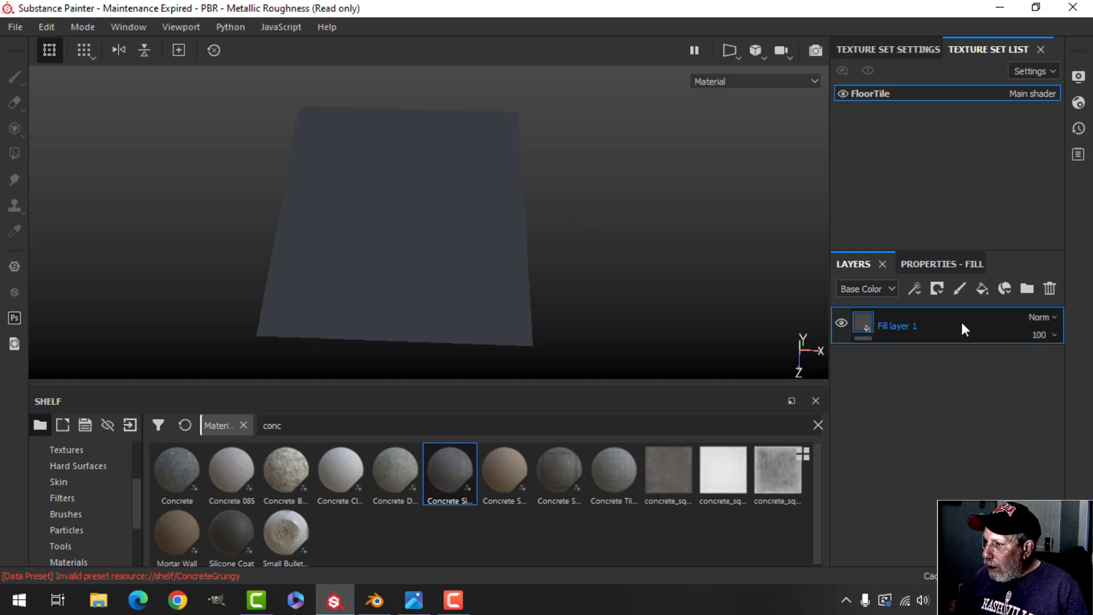
click(982, 288)
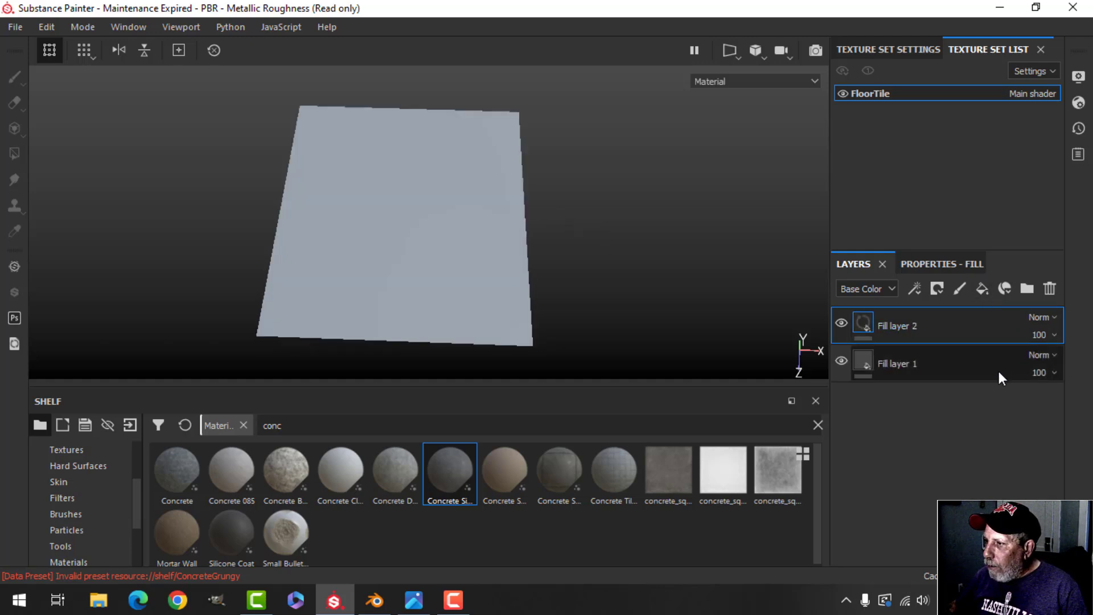
click(937, 289)
click(950, 322)
Fill the far-left and near-right squares white in the second fill layer's mask with Polygon Fill in quad mode
click(14, 153)
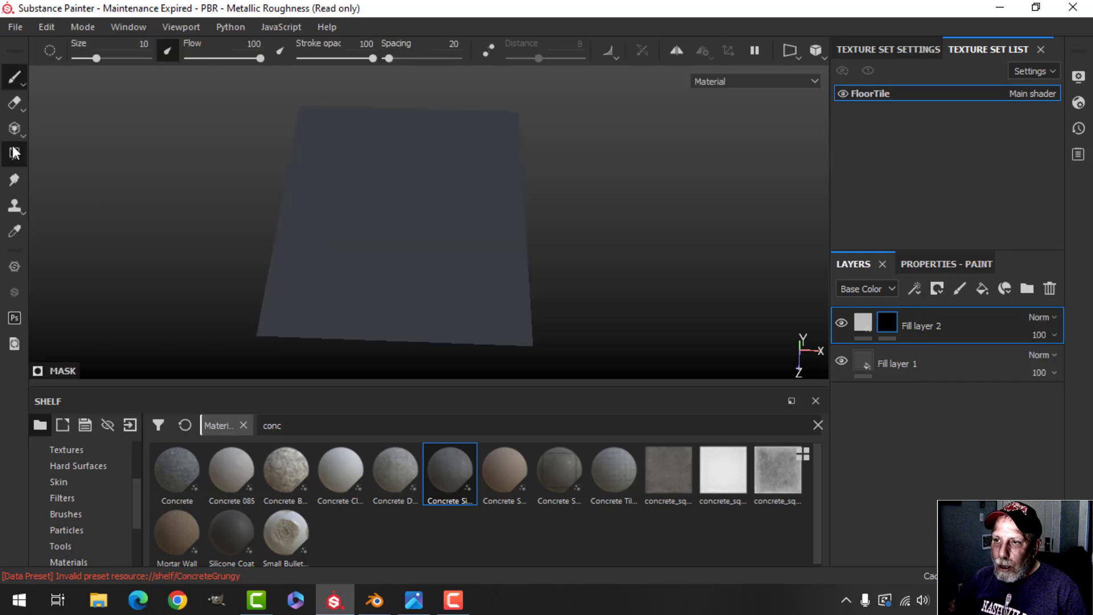
click(948, 265)
click(344, 158)
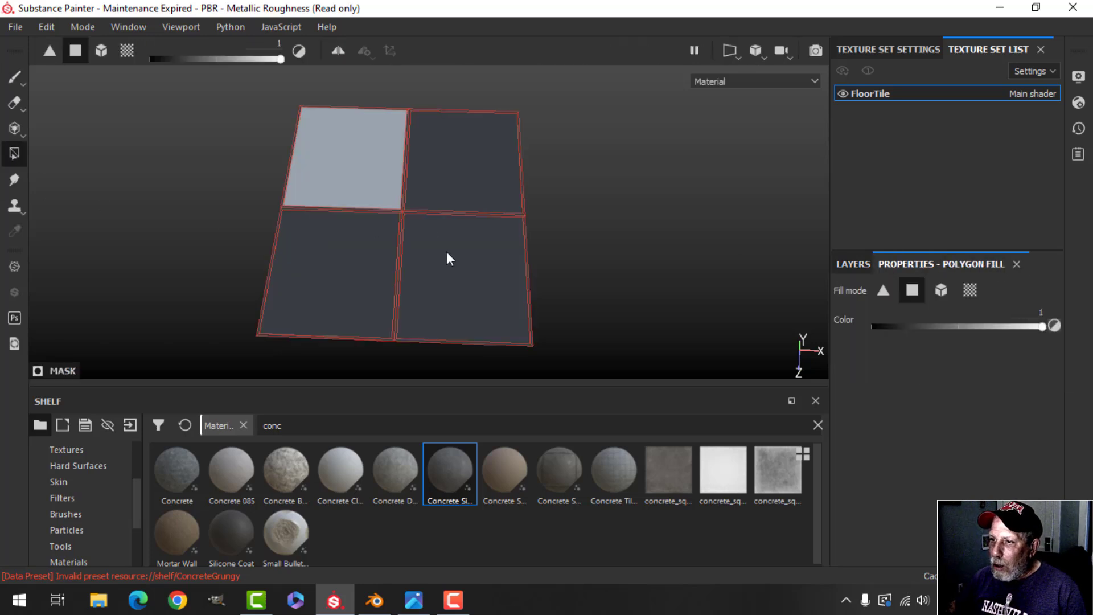
click(449, 254)
scroll(497, 261, up, 2)
scroll(497, 262, up, 2)
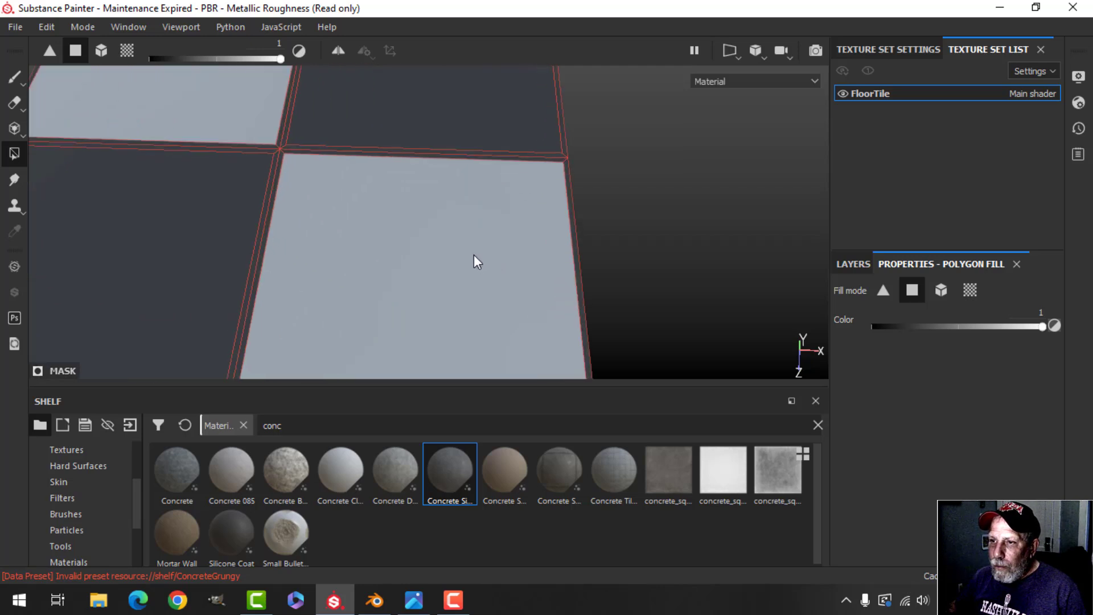
scroll(473, 255, down, 5)
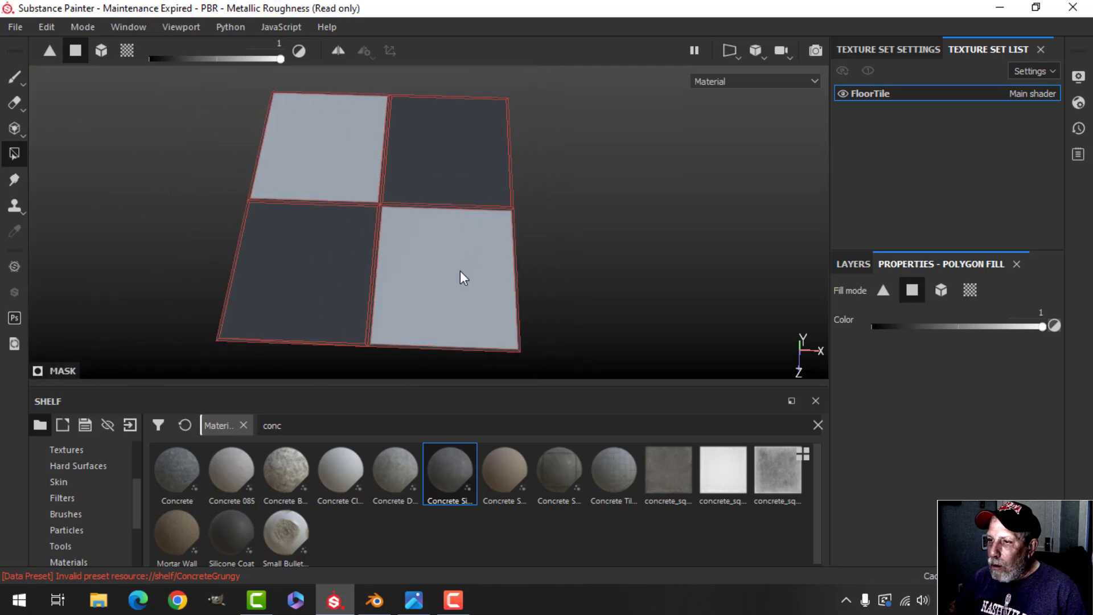
scroll(467, 249, down, 1)
Rename the masked fill layer to "Tiles 1"
click(841, 263)
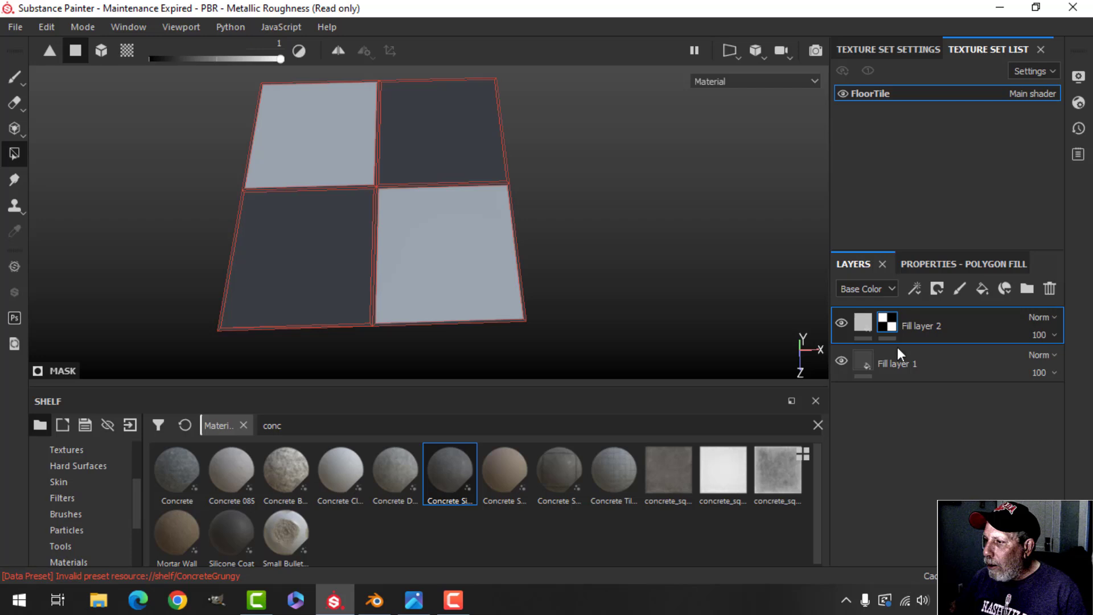
double_click(919, 319)
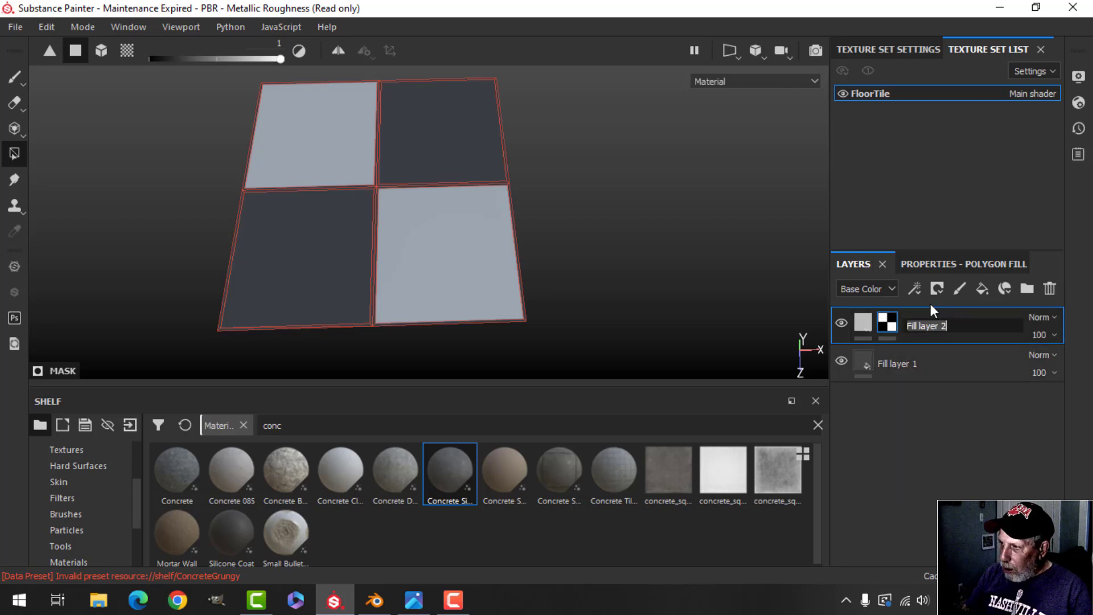
text(Tile)
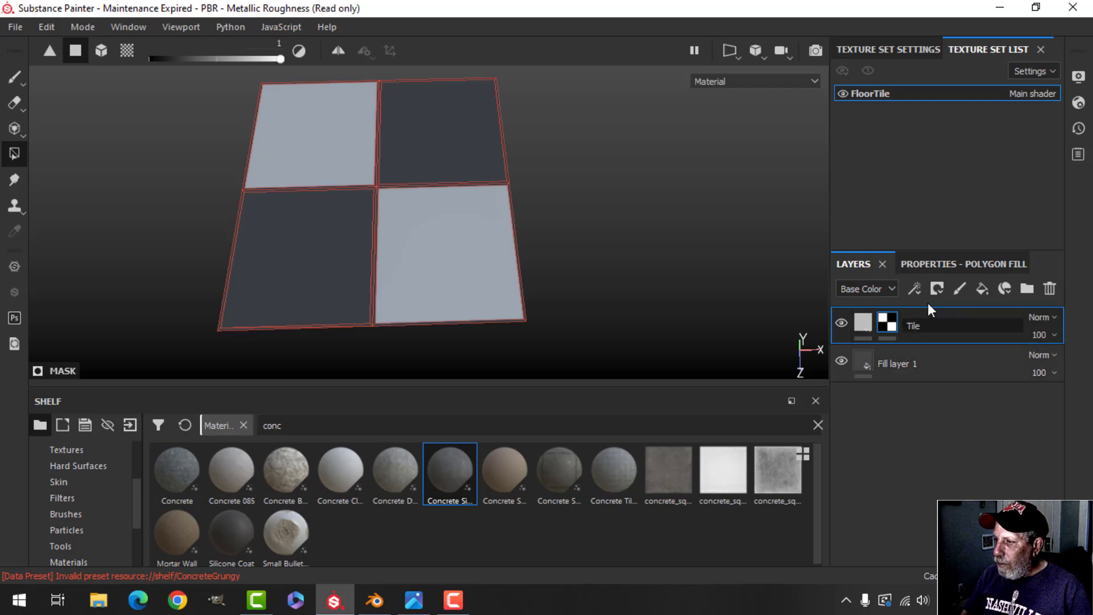
text(s 1)
key(Return)
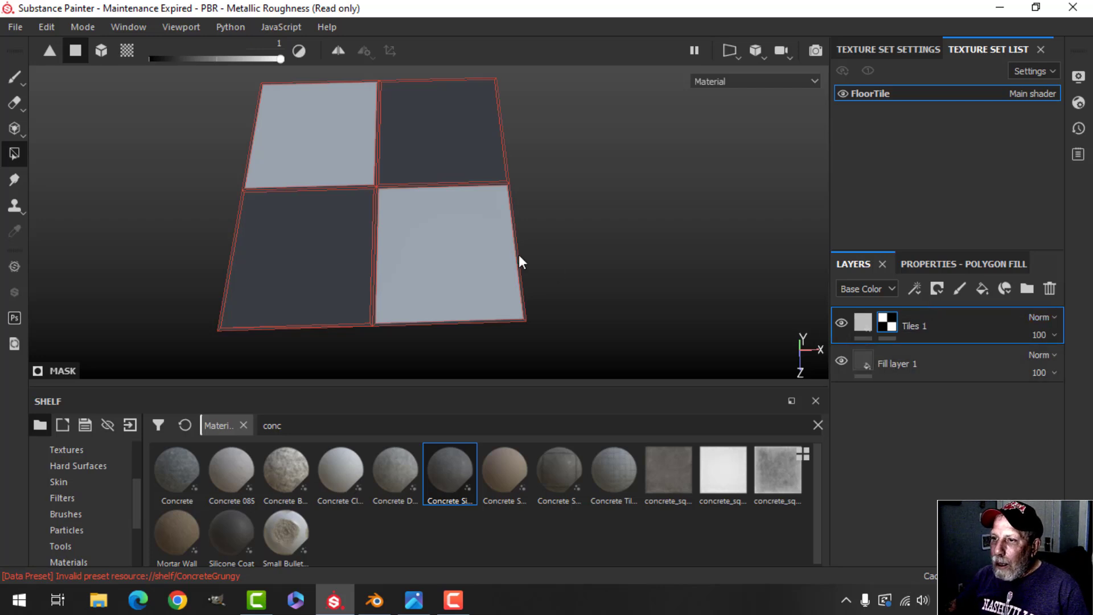
alt+drag(509, 237, 470, 227)
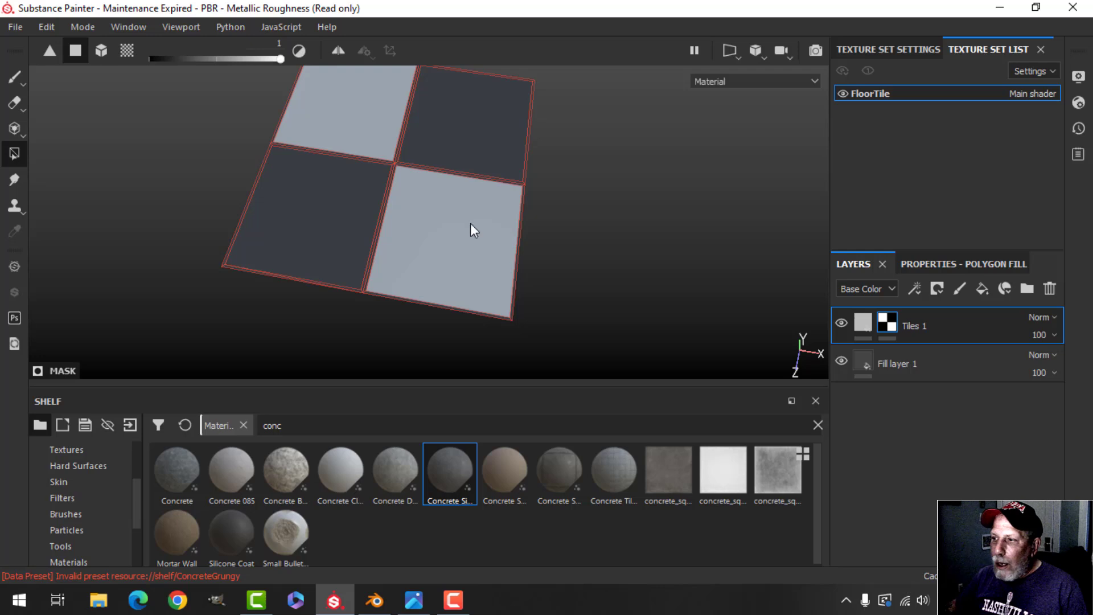
Activate only the color and height channels in the Tiles 1 layer's fill and set the height to 1
click(863, 322)
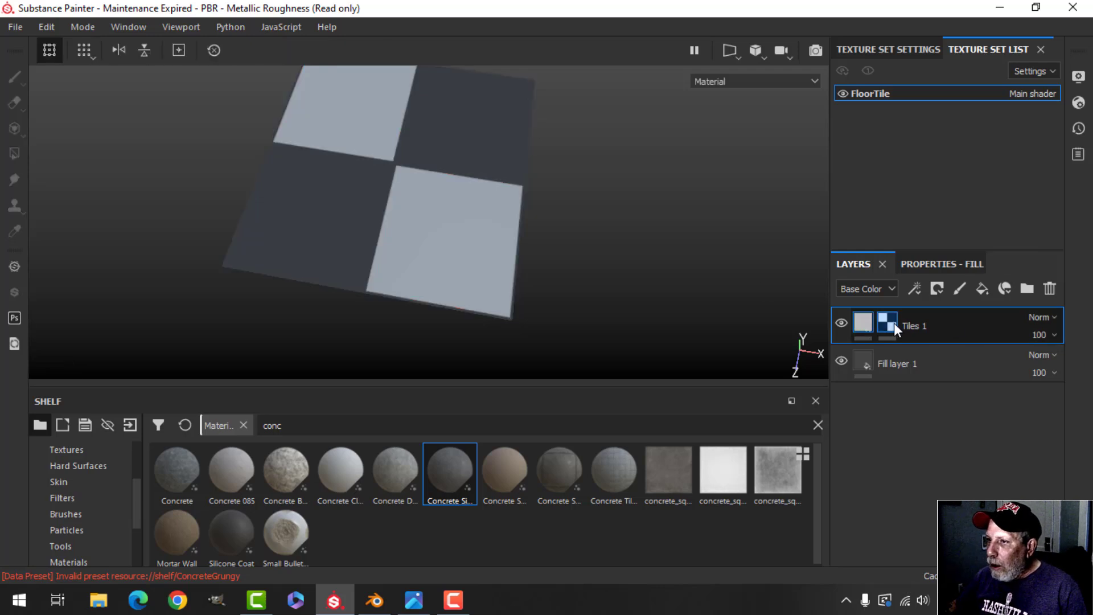
click(893, 323)
click(864, 322)
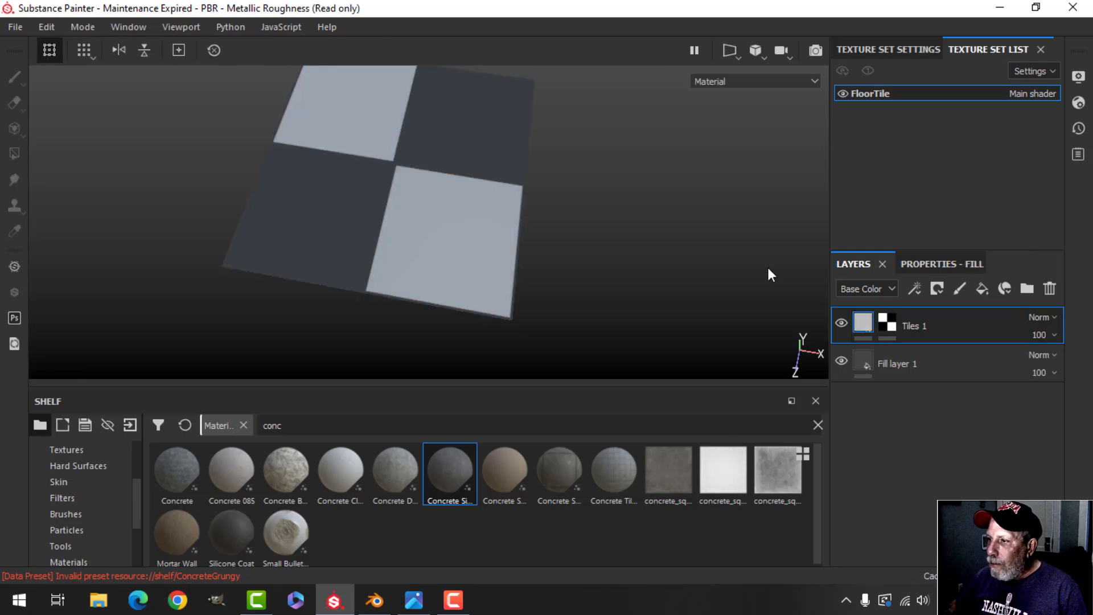
click(938, 264)
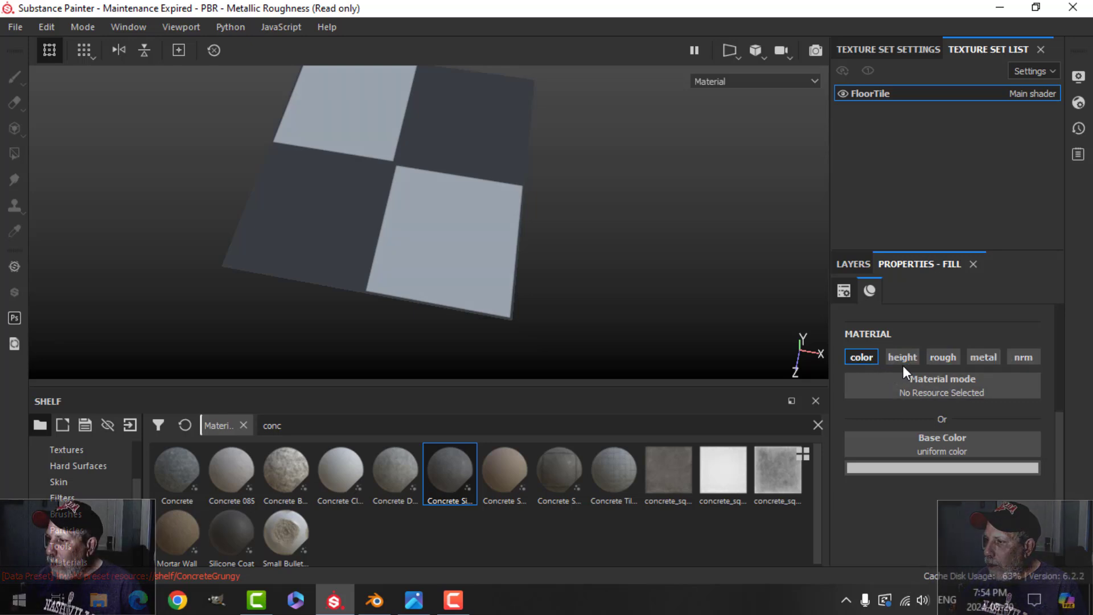
scroll(925, 501, down, 1)
drag(936, 524, 1022, 523)
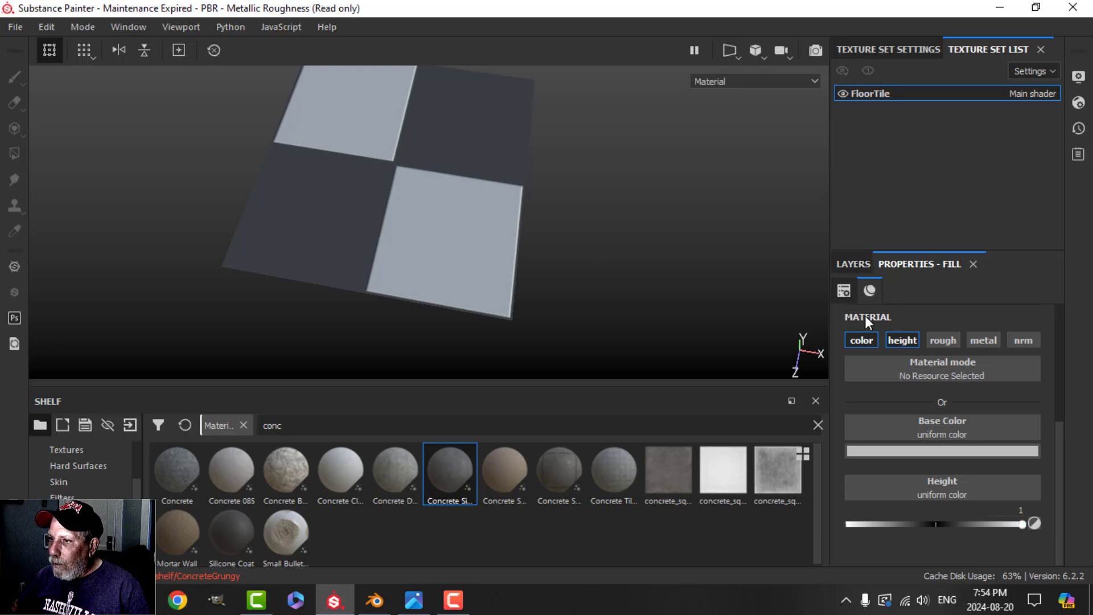
Shrink the texturing window and place it over the aft.jpg reference image so the photo's floor tiles stay visible beside it
click(1035, 7)
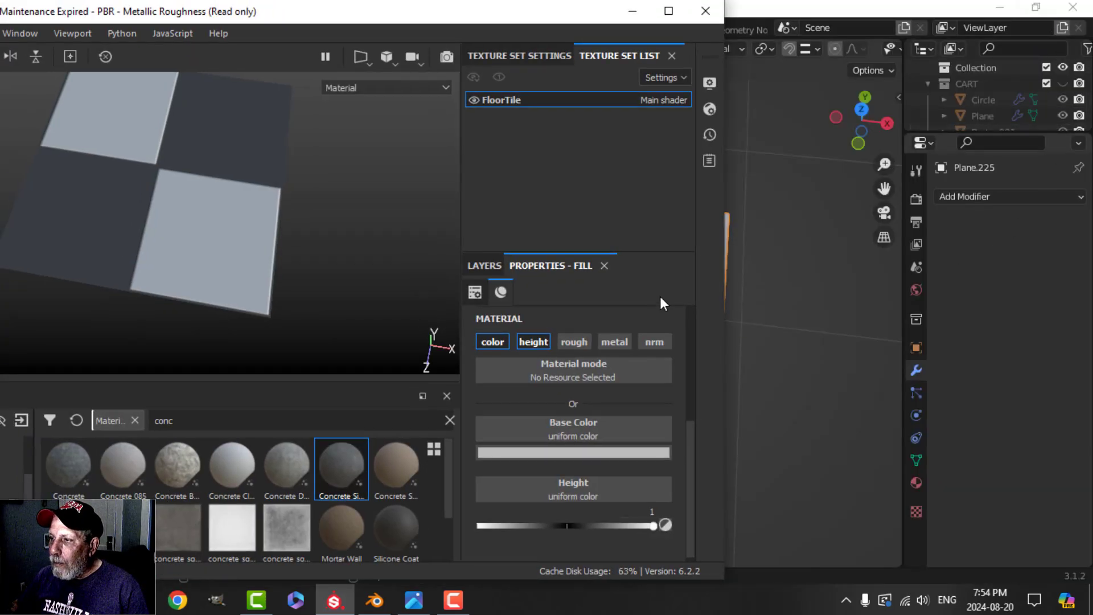
click(414, 600)
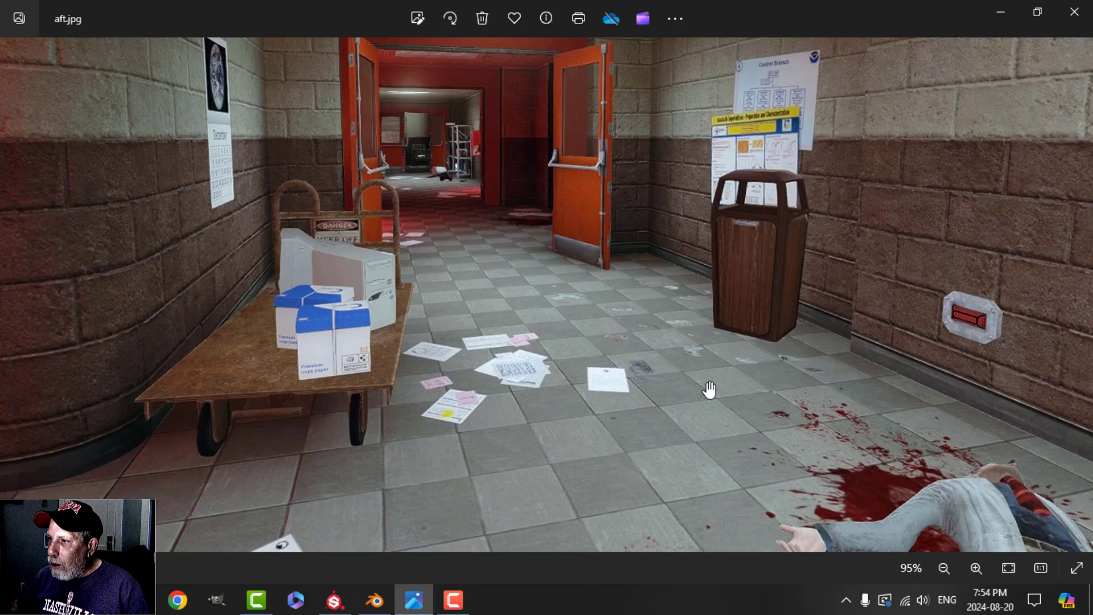
click(378, 605)
click(334, 600)
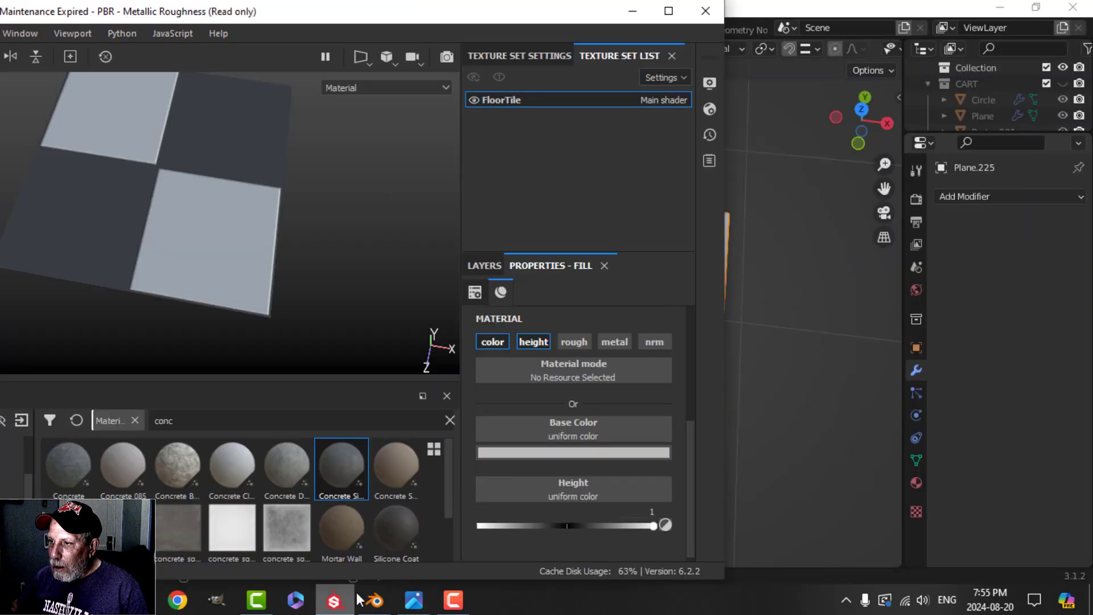
click(414, 601)
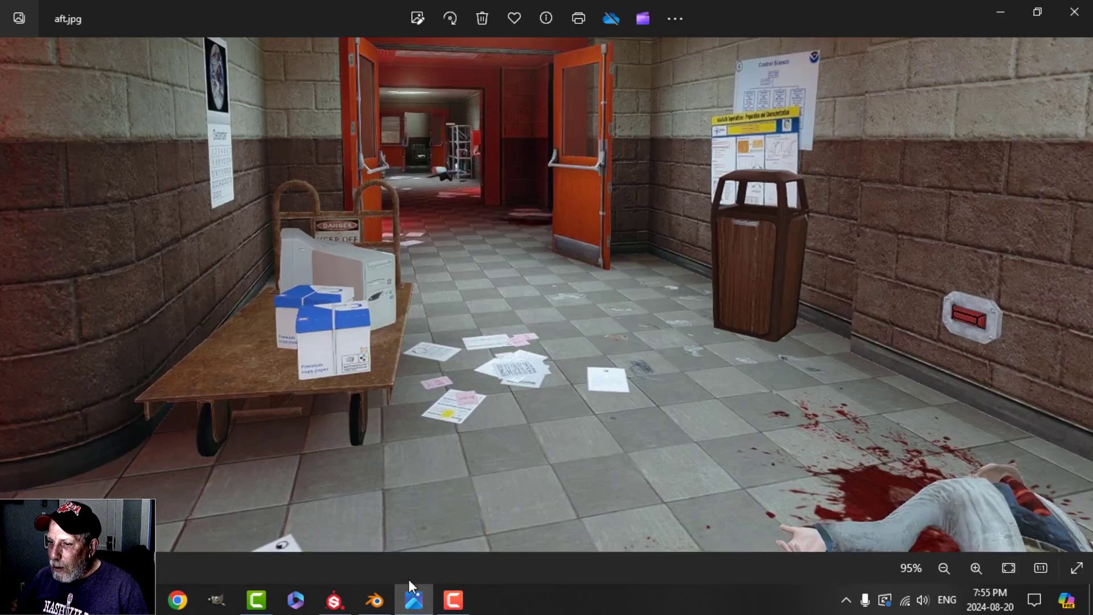
click(334, 601)
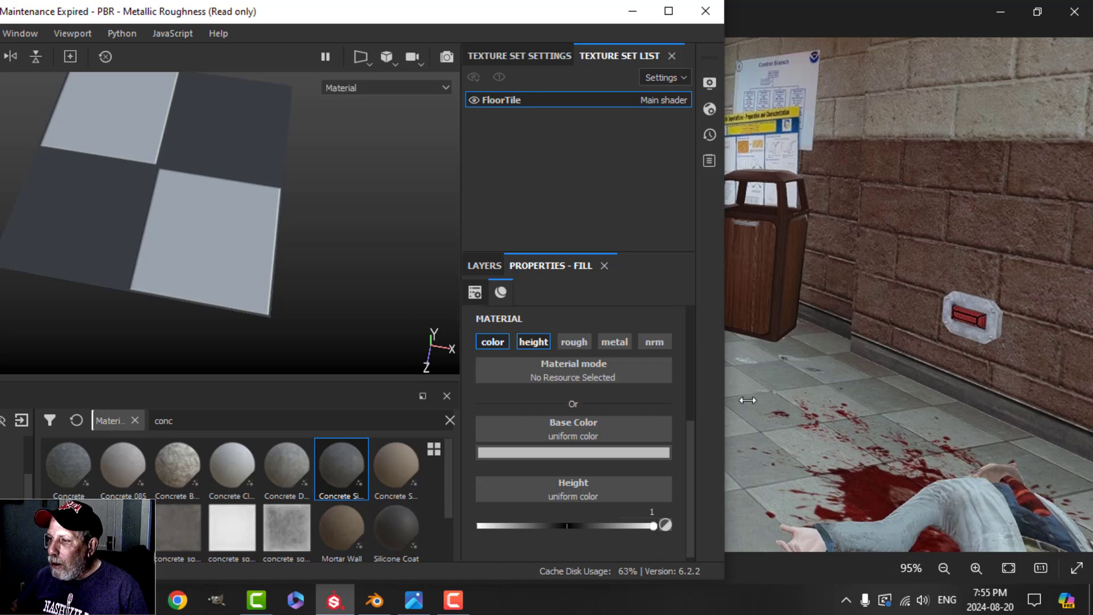
scroll(788, 444, down, 2)
click(792, 440)
scroll(825, 416, up, 1)
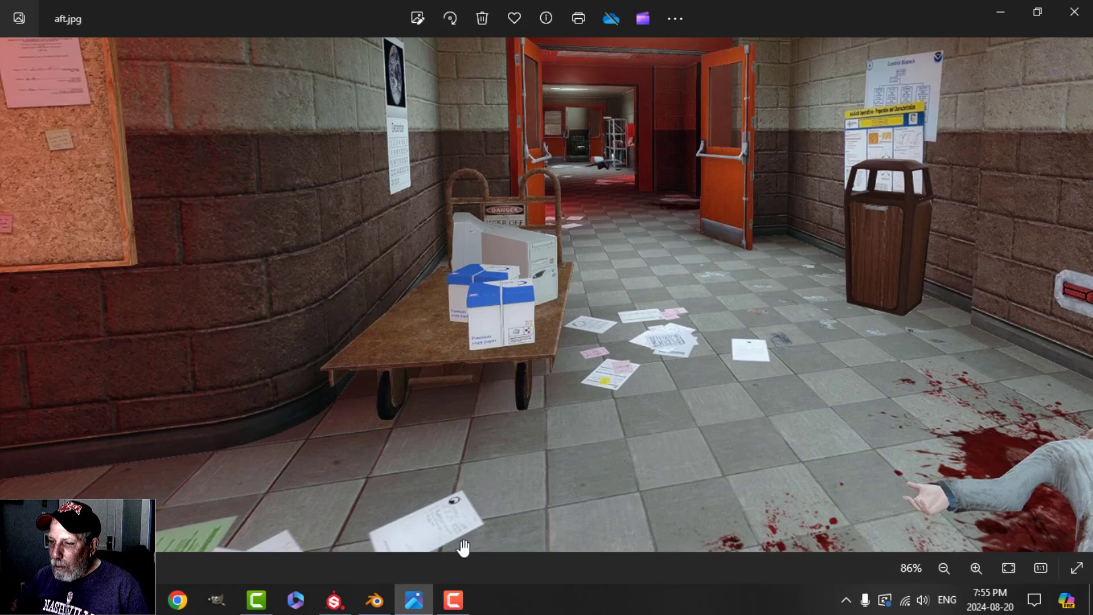
click(335, 598)
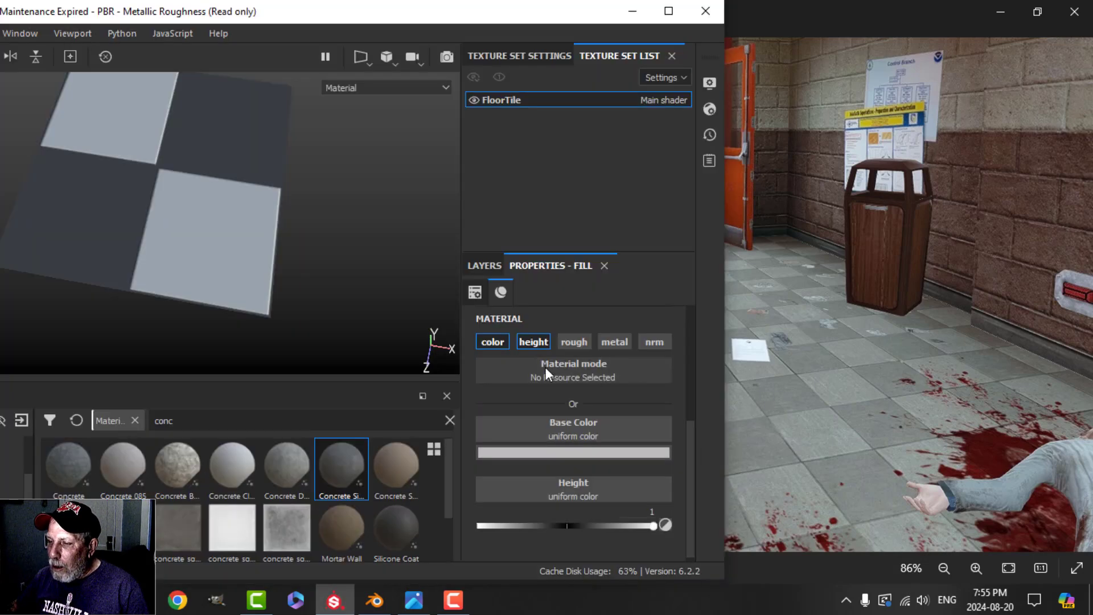
Sample the Tiles 1 base color from a floor tile in the reference image, giving RGB 0.250, 0.287, 0.275, and maximize the texturing window
click(560, 452)
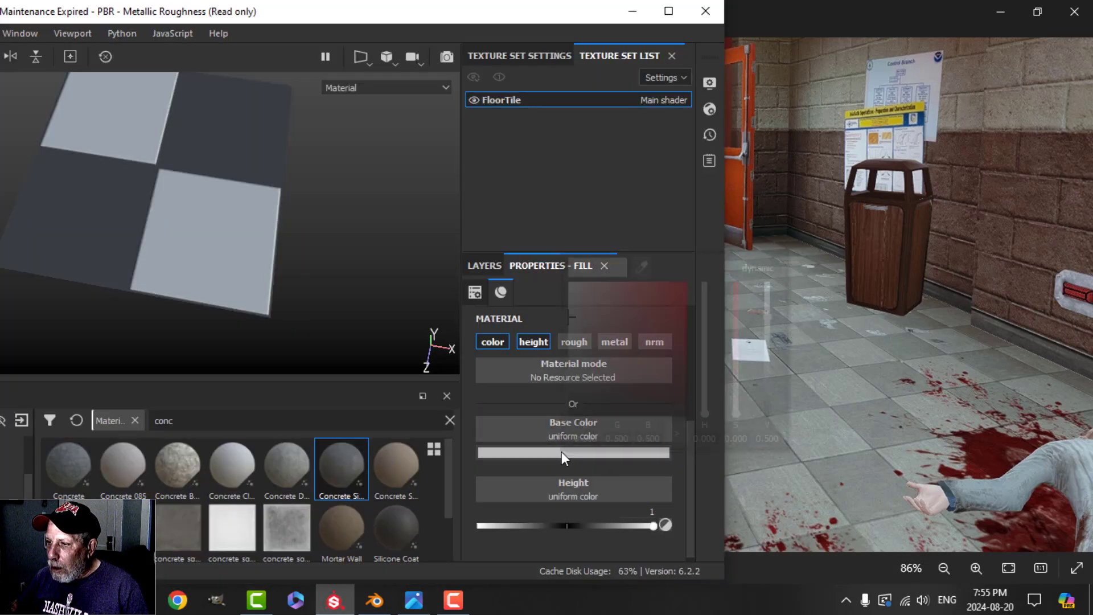
click(642, 268)
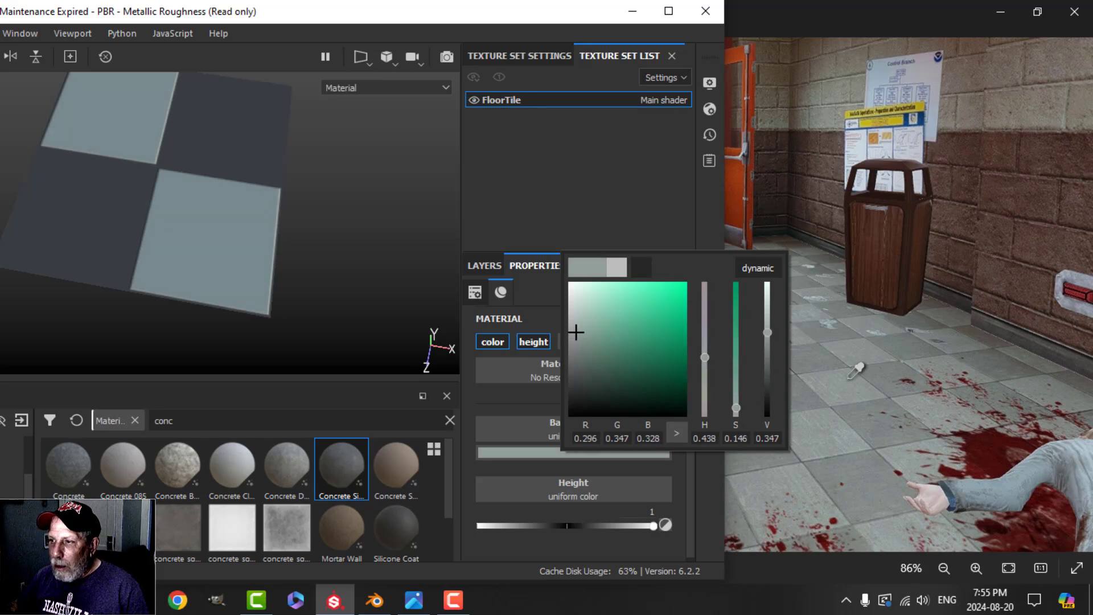
click(830, 379)
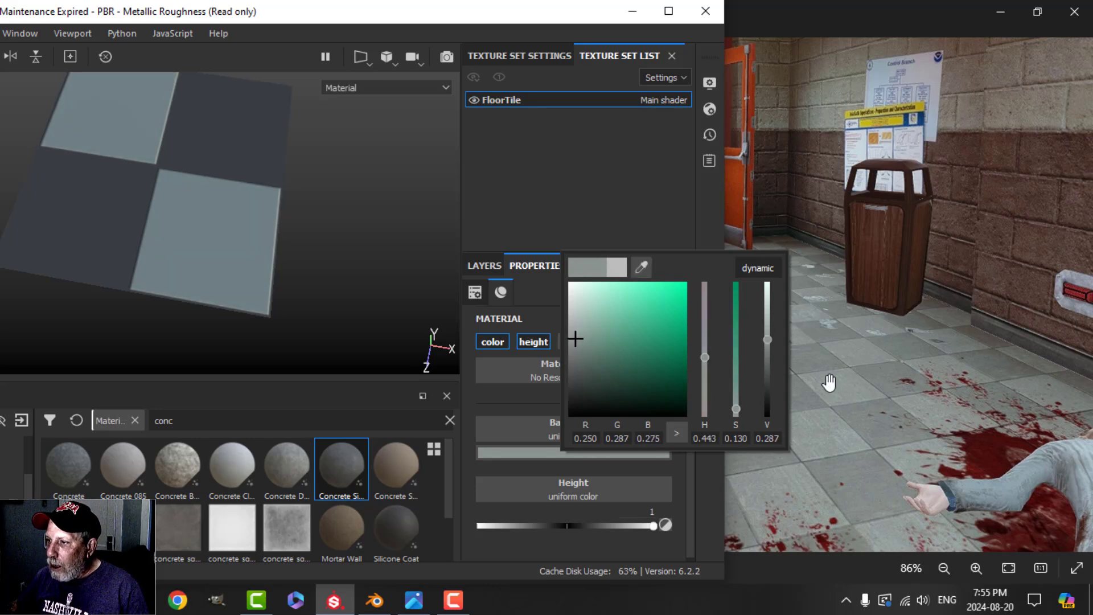
click(666, 12)
click(669, 11)
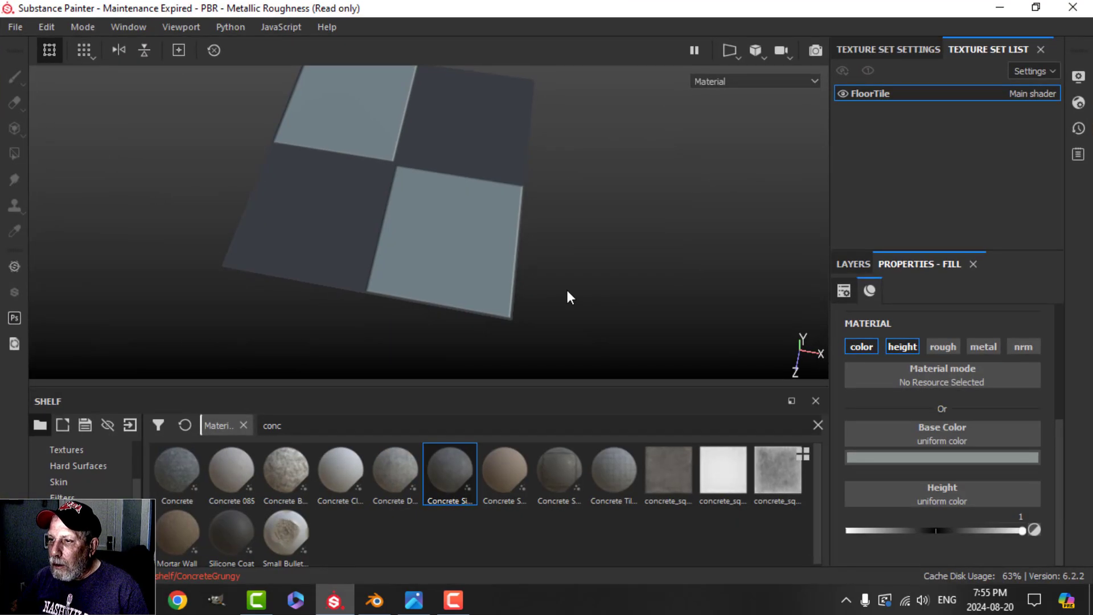
Examine the floor tiles' edges and surface in the aft.jpg reference image, and return to Substance Painter
mouse_move(548, 279)
alt+mouse_down()
mouse_move(571, 251)
mouse_move(583, 268)
mouse_move(556, 269)
alt+mouse_up()
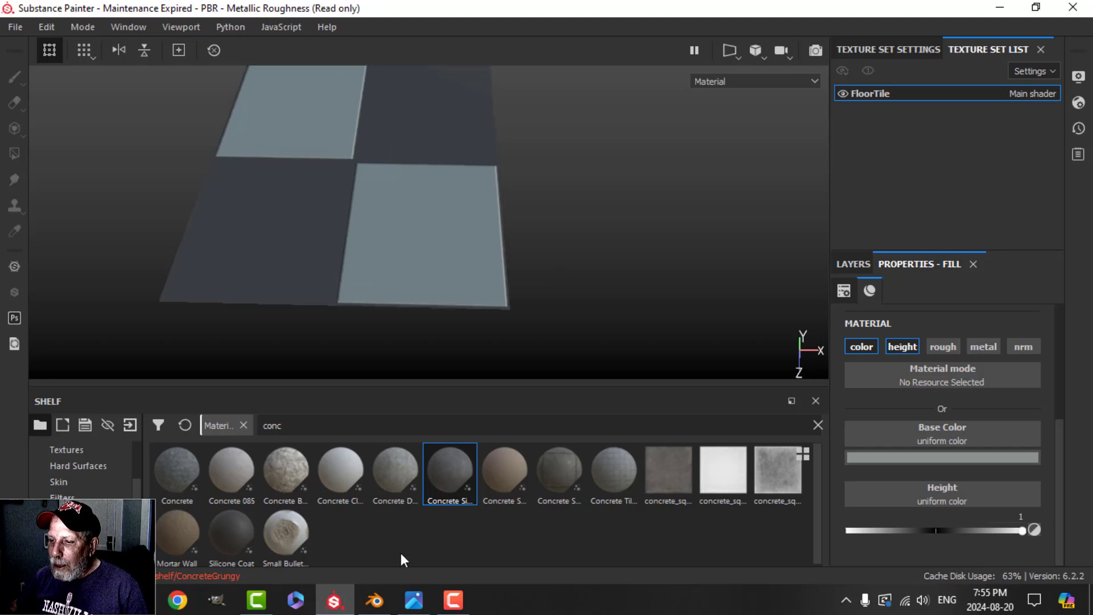
click(413, 601)
scroll(705, 418, up, 5)
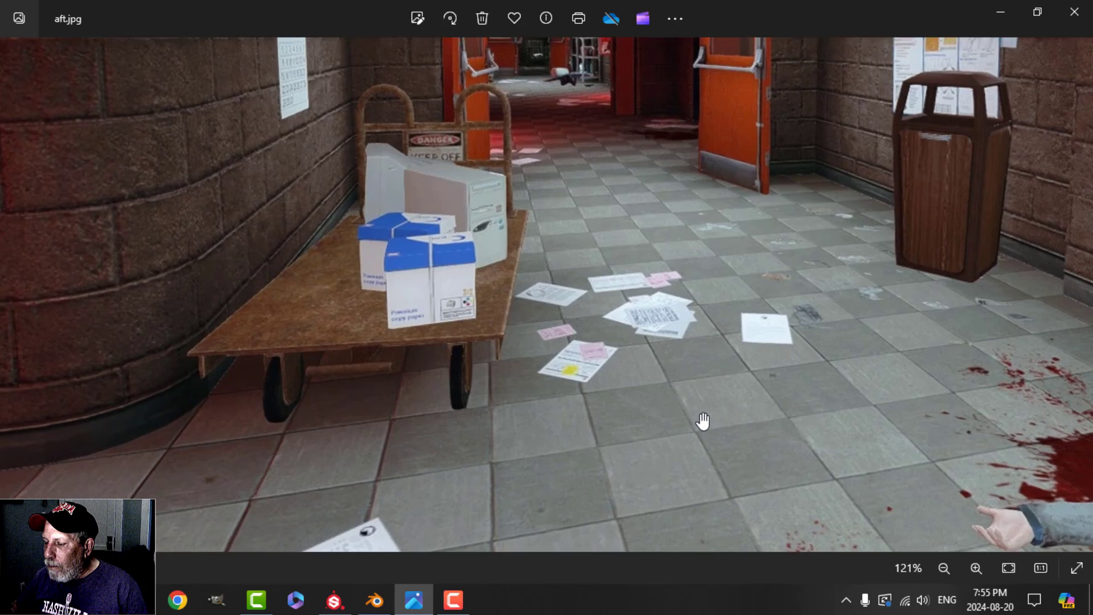
scroll(686, 424, down, 3)
scroll(651, 356, up, 1)
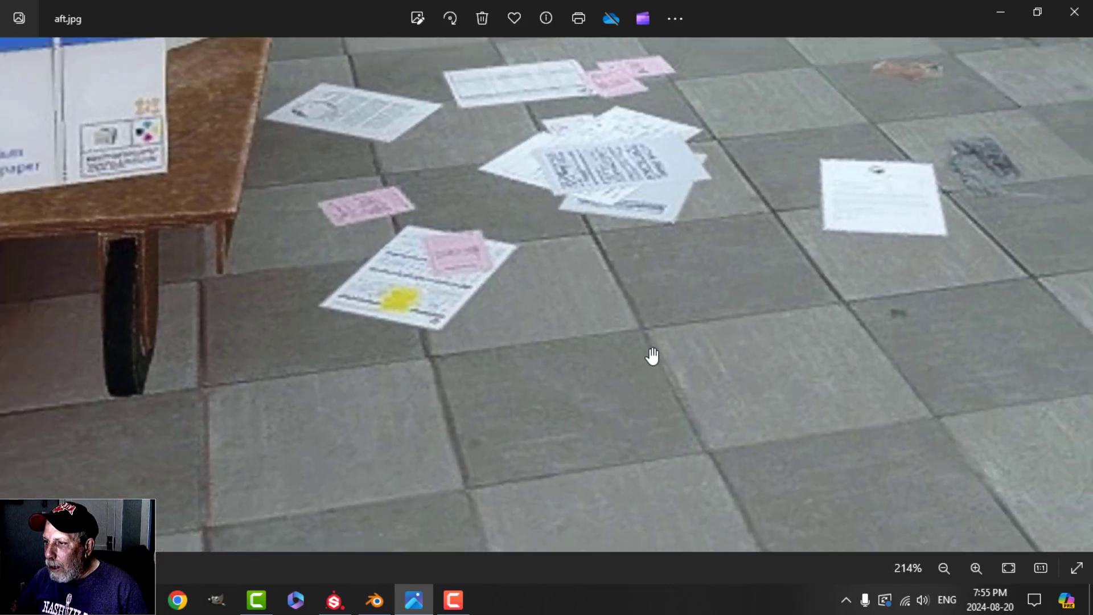
scroll(649, 361, down, 3)
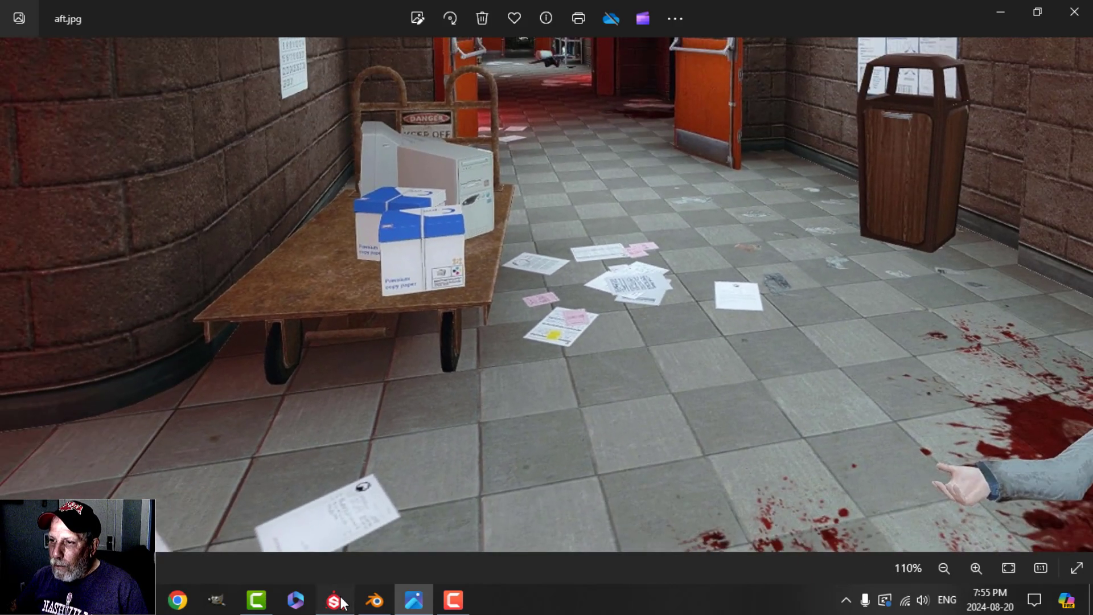
click(334, 599)
Add a filter to the Tiles 1 layer's mask and assign the Bevel filter to it
click(849, 263)
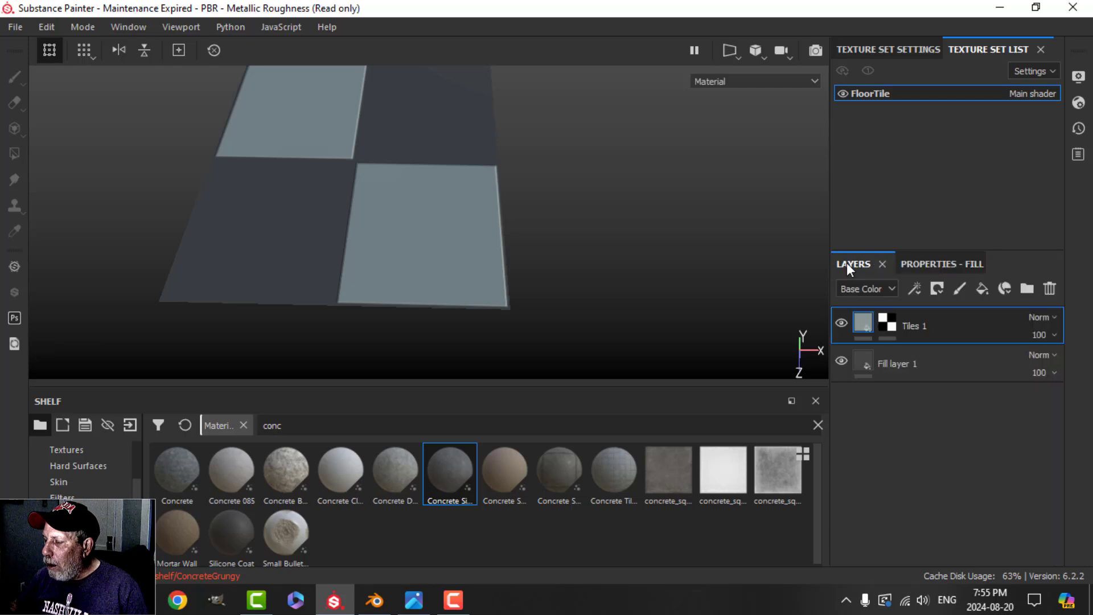
click(889, 325)
click(915, 288)
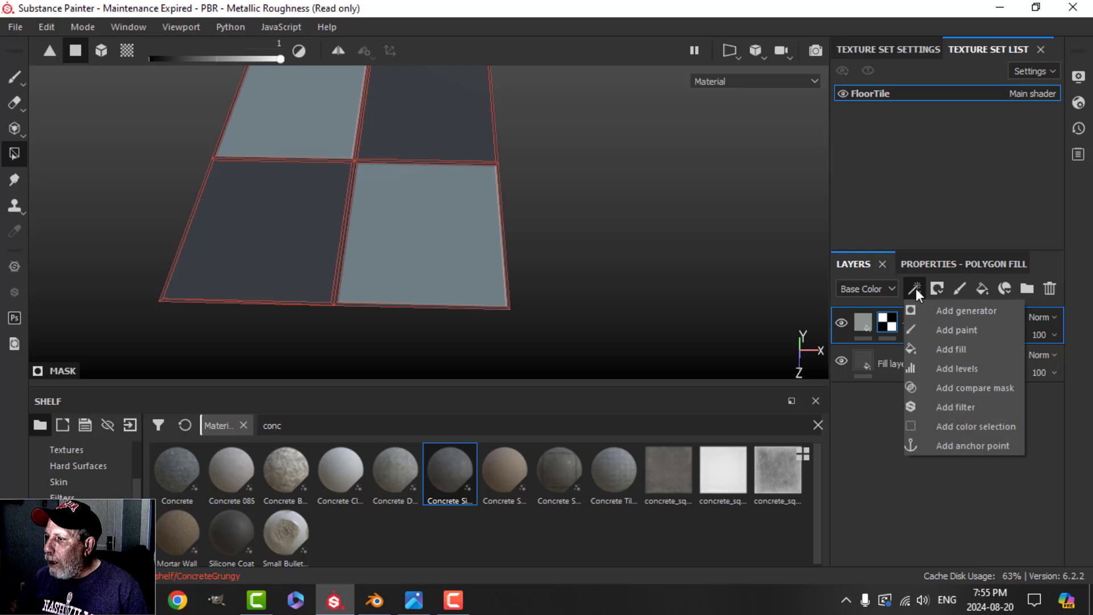
click(955, 405)
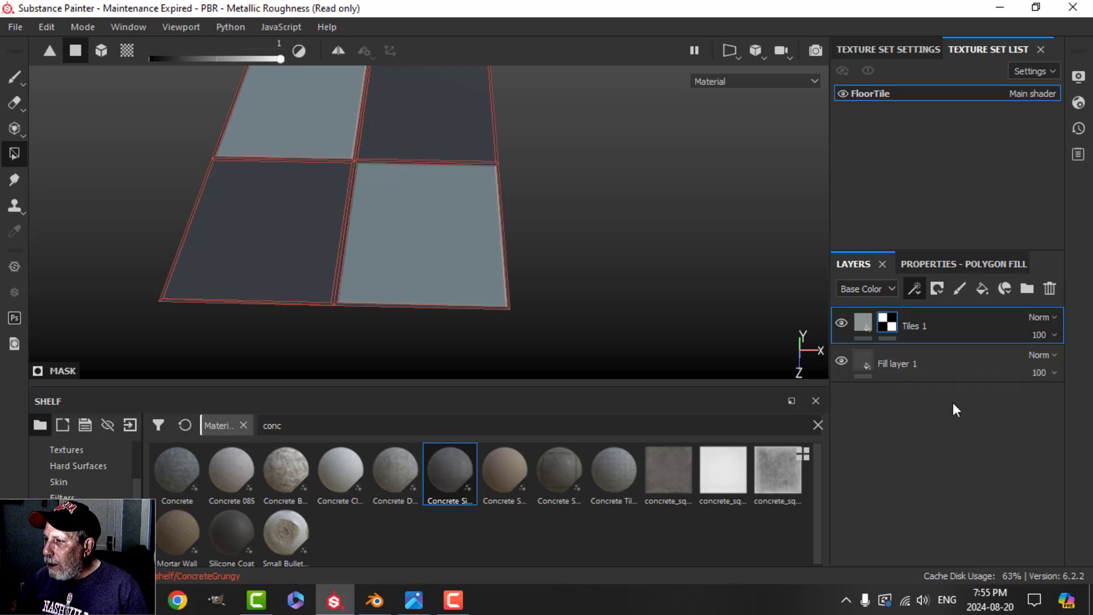
click(947, 264)
click(952, 312)
click(970, 362)
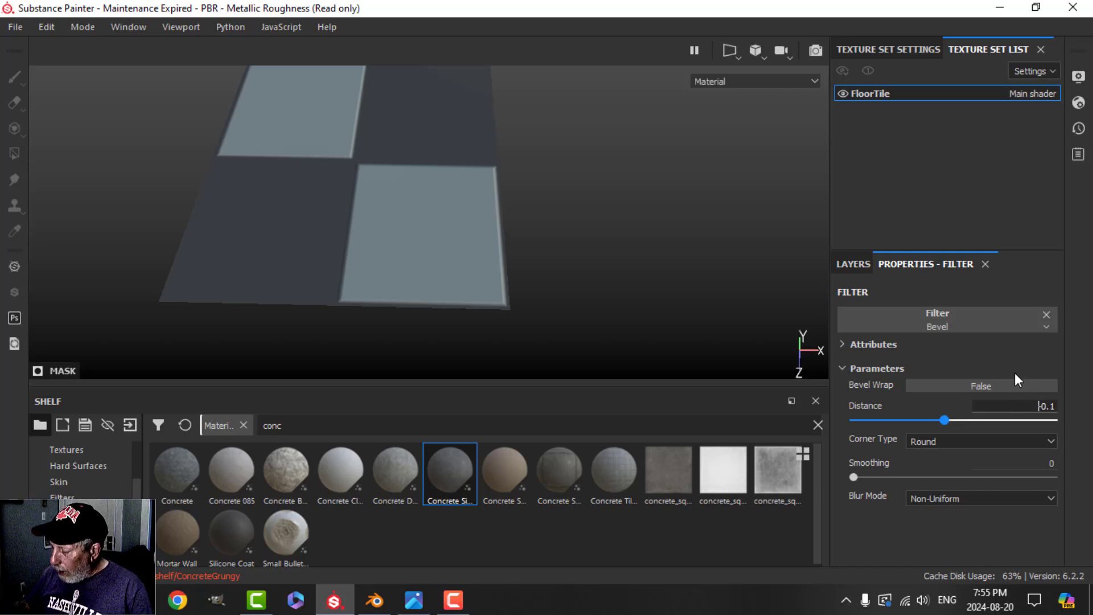
Set the Bevel filter's distance to 0.06
key(BackSpace)
key(BackSpace)
key(BackSpace)
key(BackSpace)
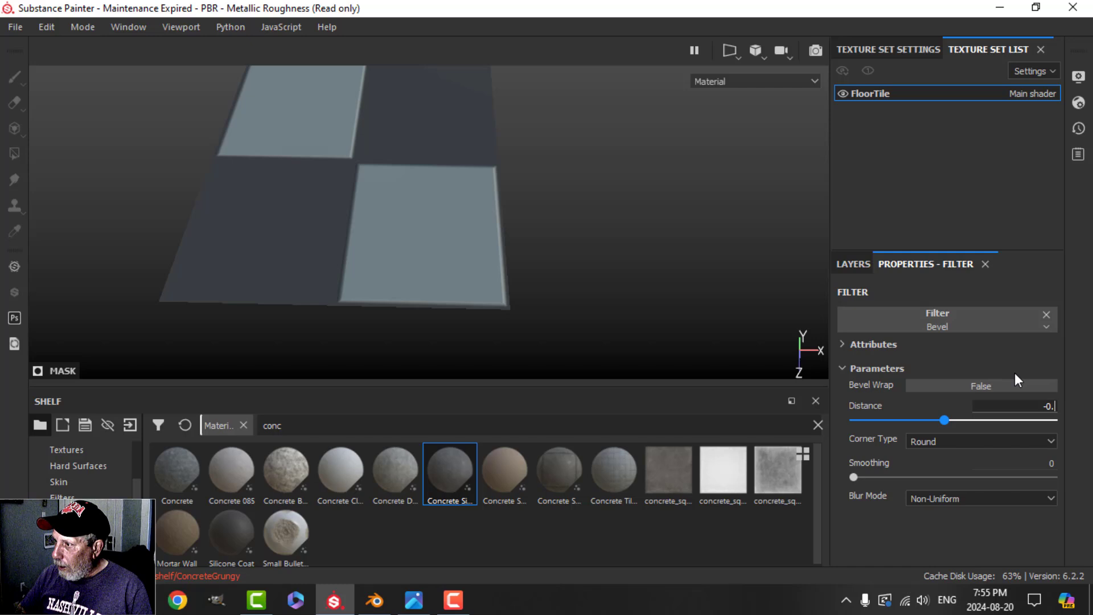
text(0.06)
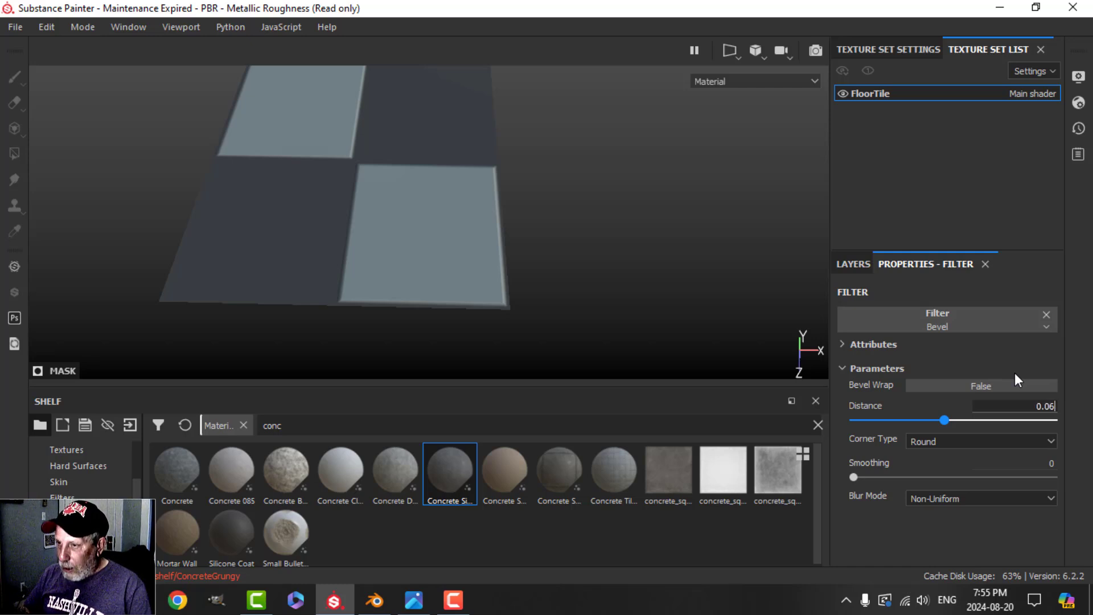
key(Return)
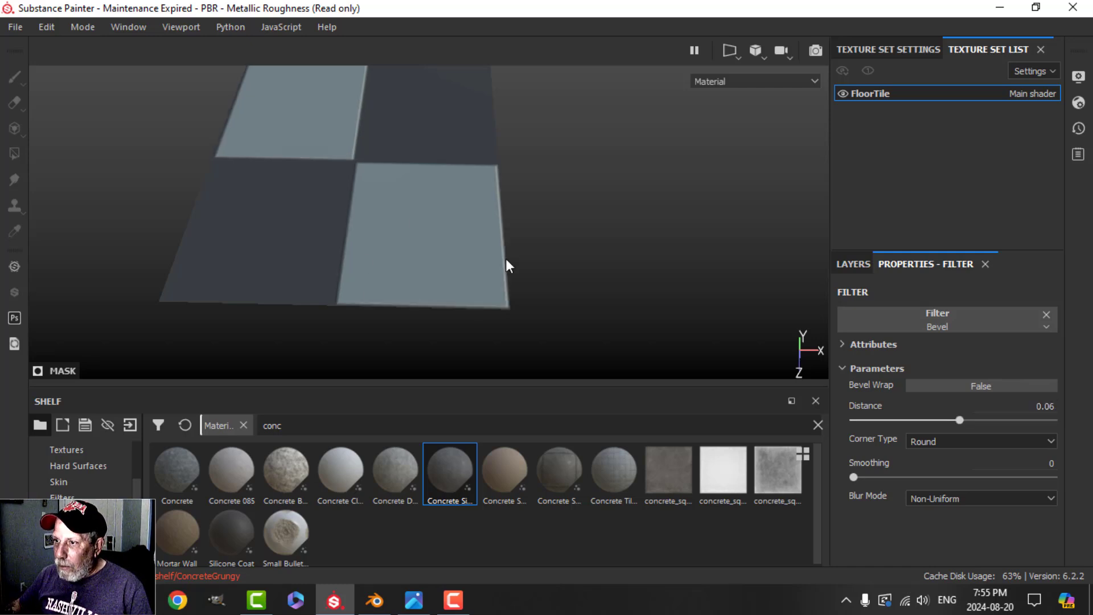
Set the Bevel filter's smoothing to 1.5
scroll(505, 263, up, 3)
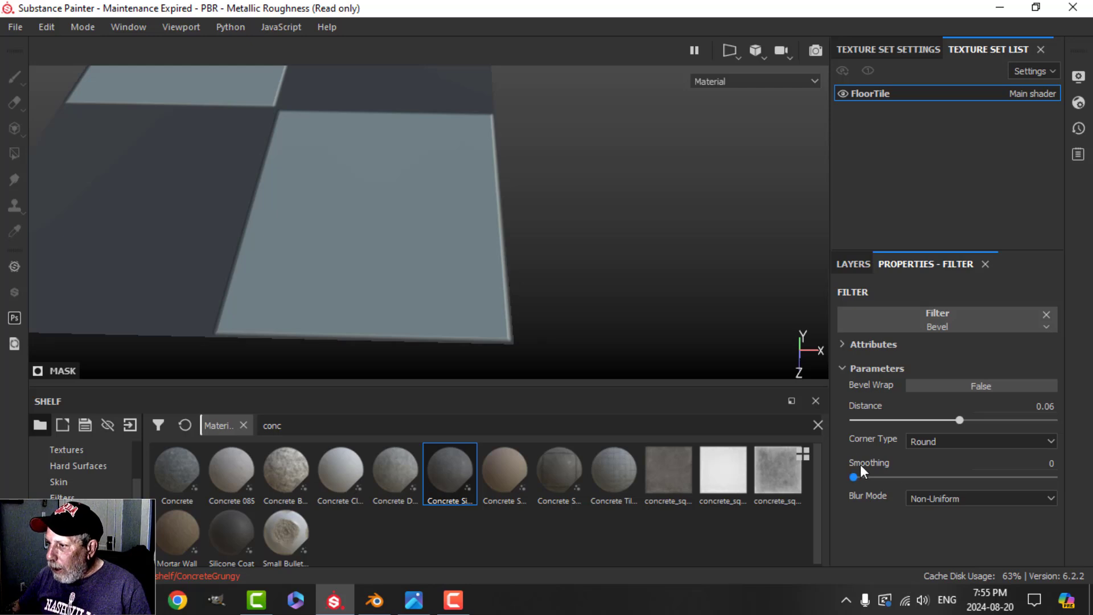
drag(858, 475, 912, 475)
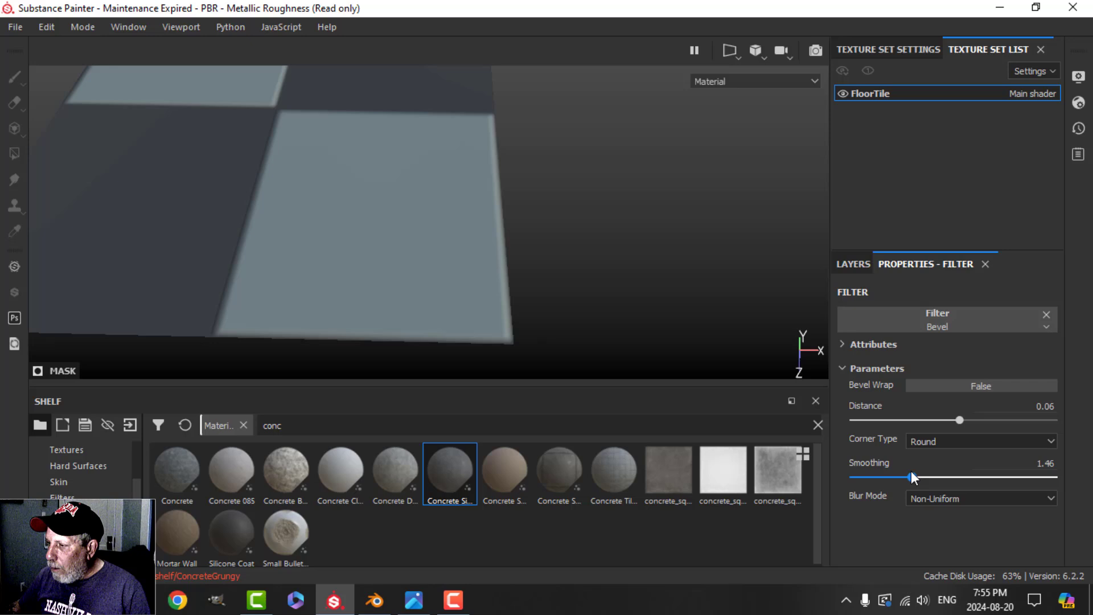
click(1030, 465)
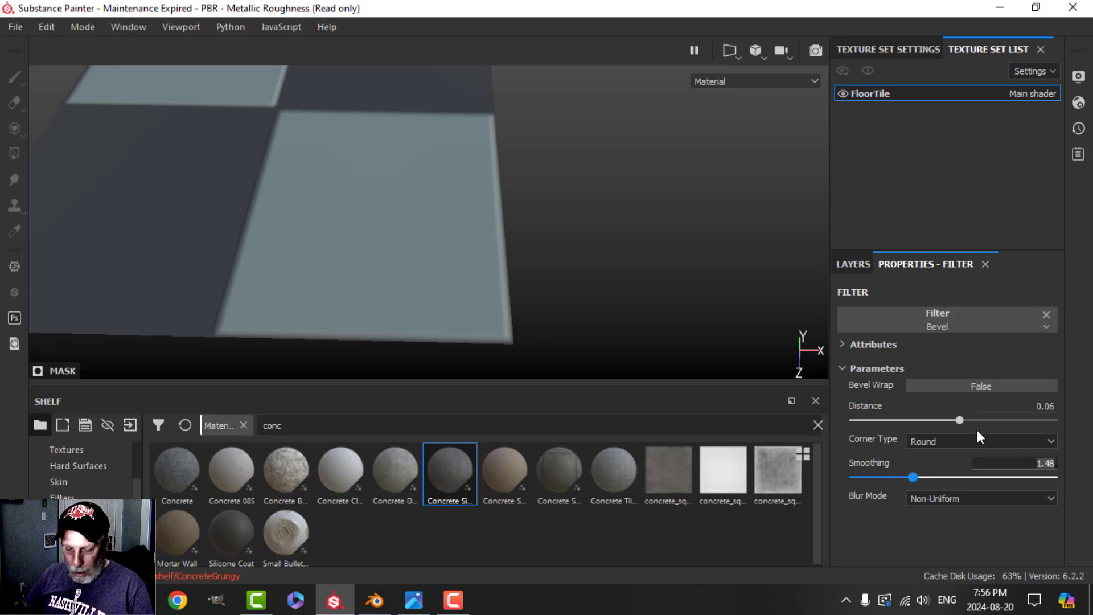
text(1.5)
key(Return)
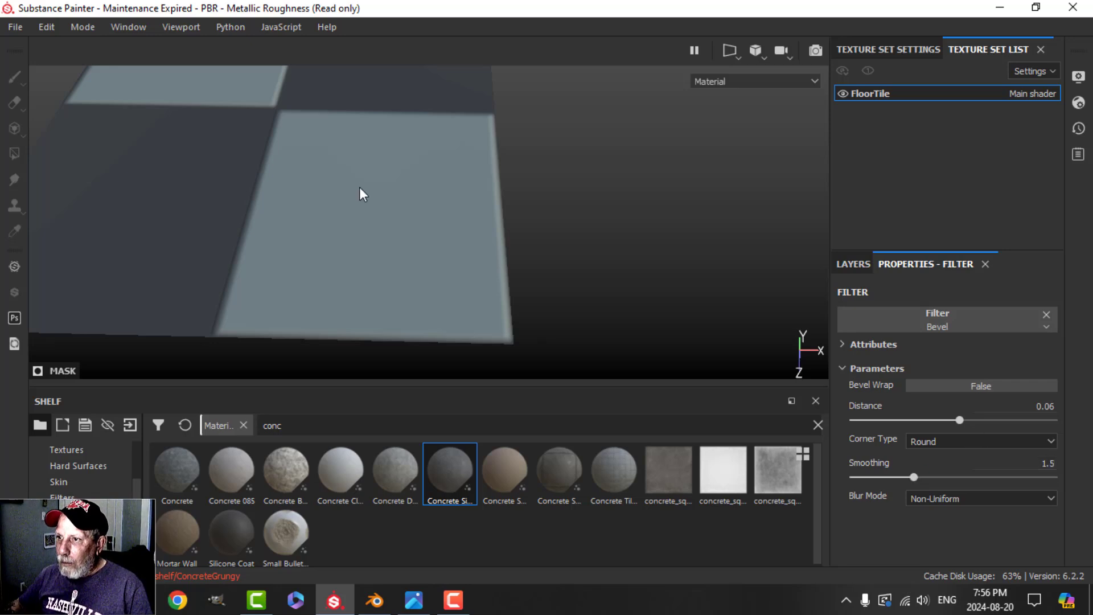
Set the Bevel filter's smoothing to 1.25 and select the Tiles 1 layer's fill content
alt+drag(362, 194, 417, 205)
alt+middle_drag(417, 205, 479, 242)
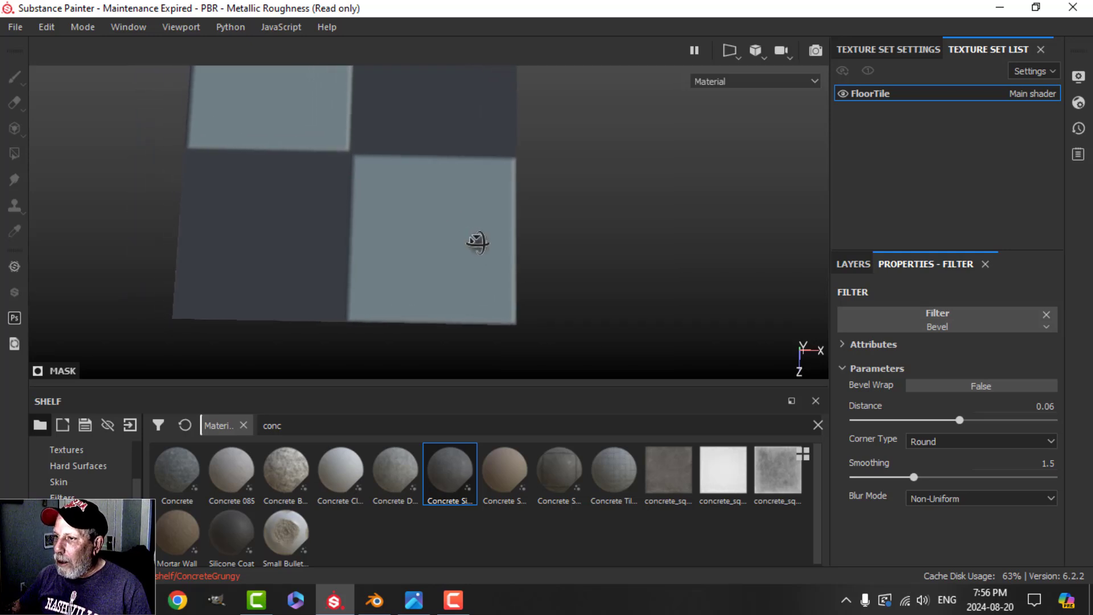
click(1012, 464)
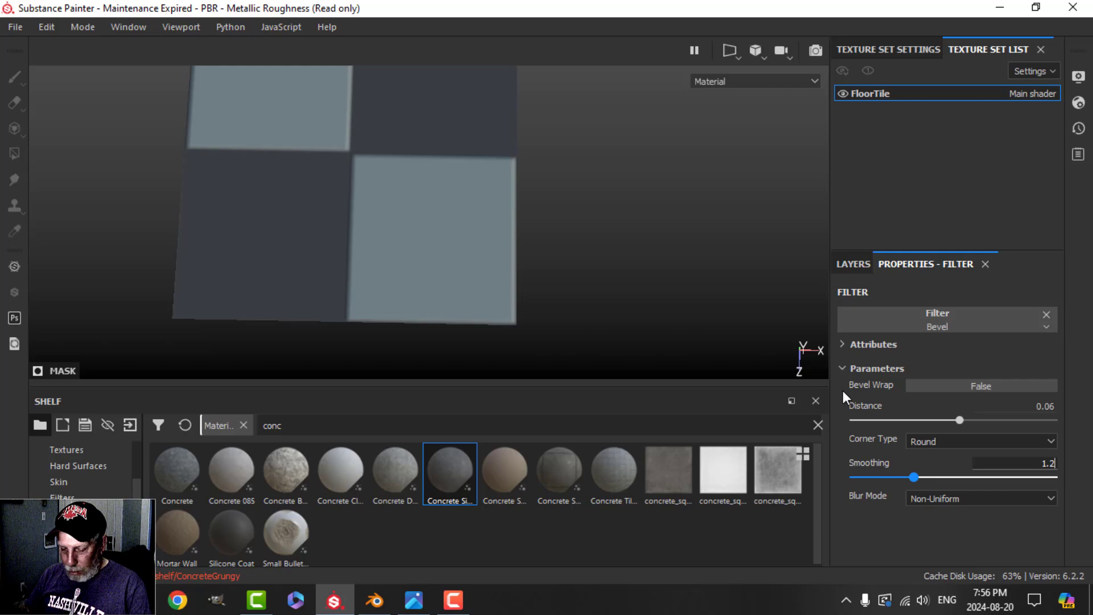
text(5)
key(Return)
mouse_move(512, 243)
alt+mouse_down()
mouse_move(463, 203)
mouse_move(471, 224)
mouse_move(461, 228)
mouse_move(487, 241)
mouse_move(514, 237)
alt+mouse_up()
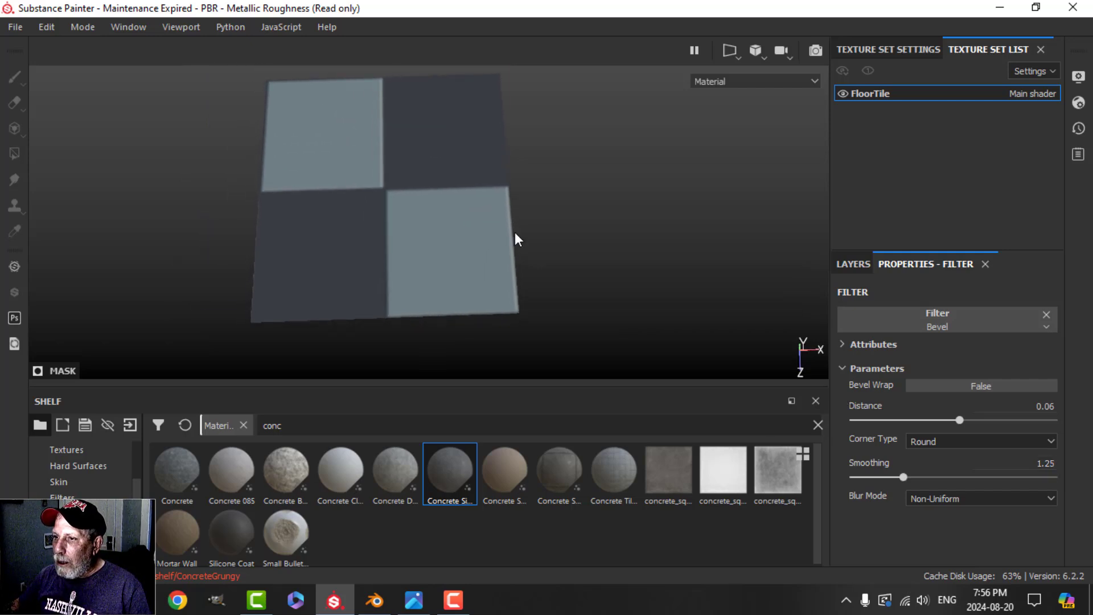
click(855, 264)
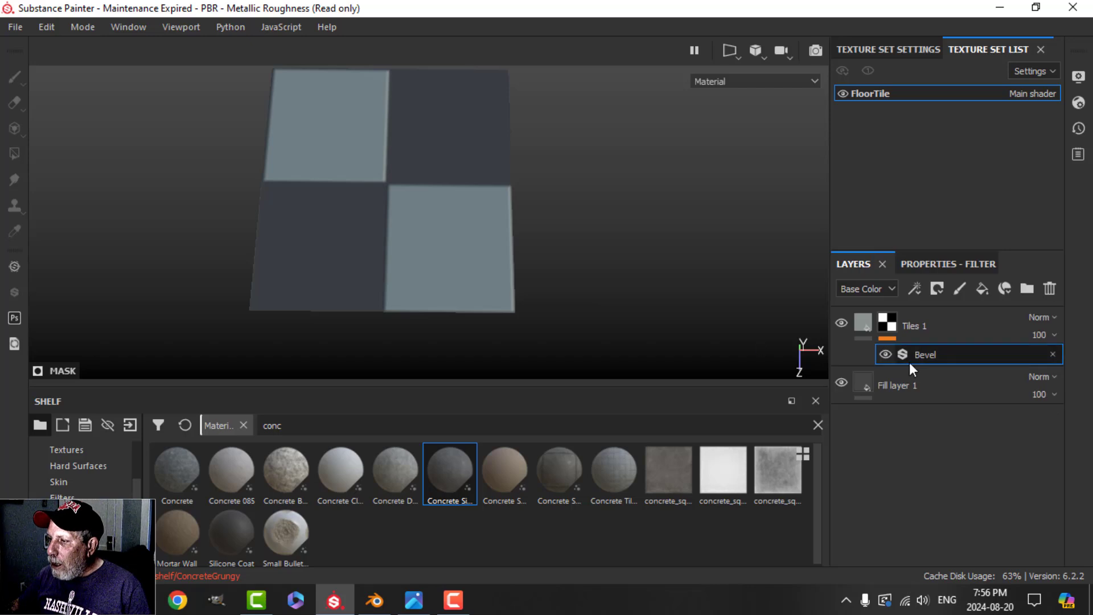
click(865, 324)
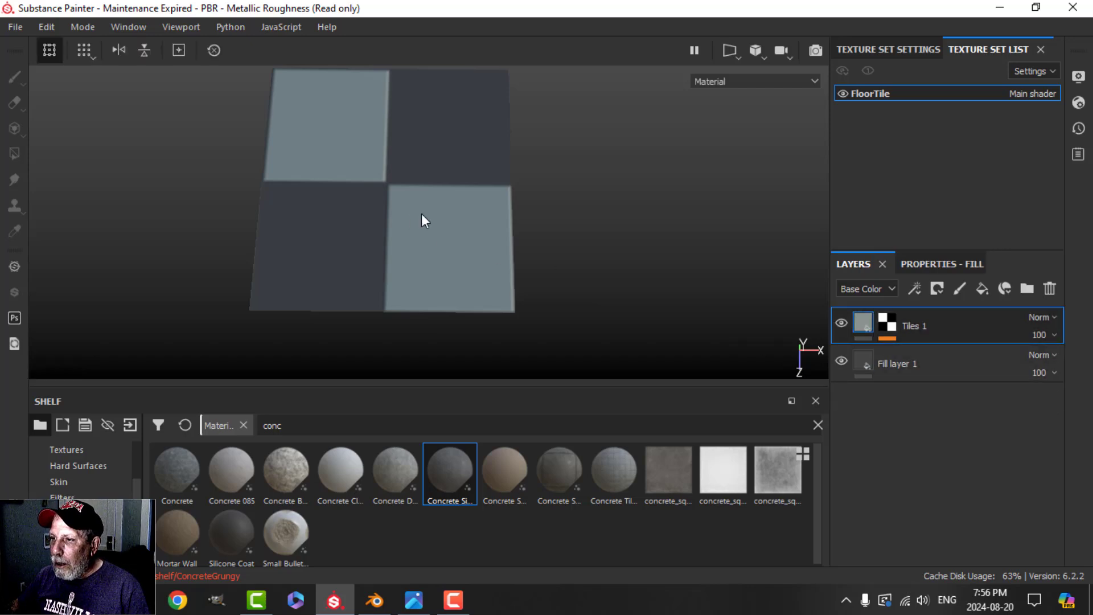
Examine the floor tiles' surface detail and colours in the aft.jpg reference image, and return to Substance Painter
alt+drag(552, 289, 535, 290)
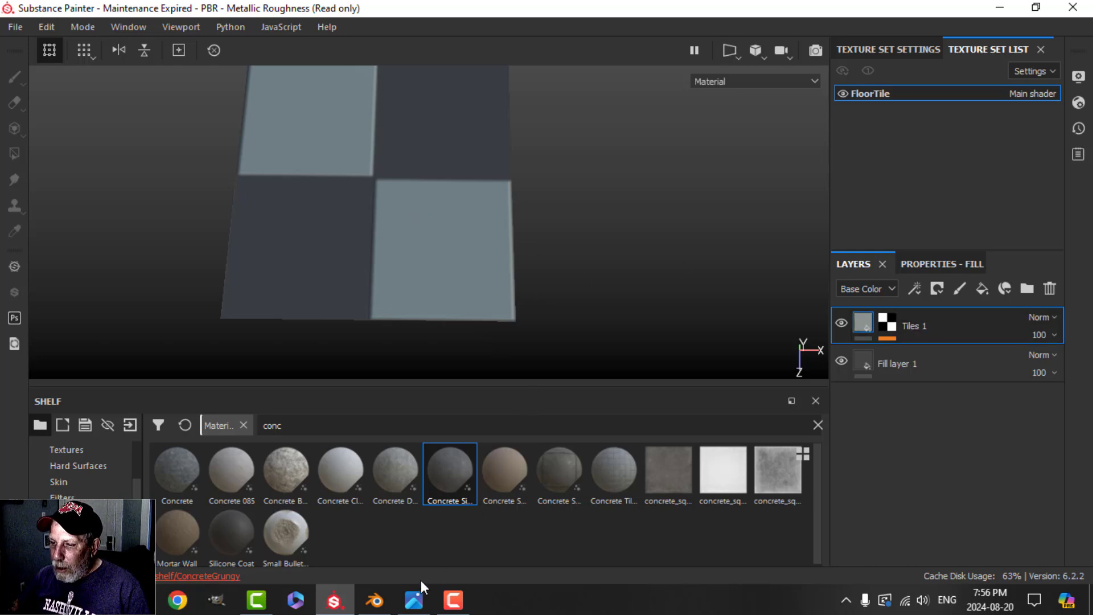
click(415, 599)
scroll(625, 438, up, 4)
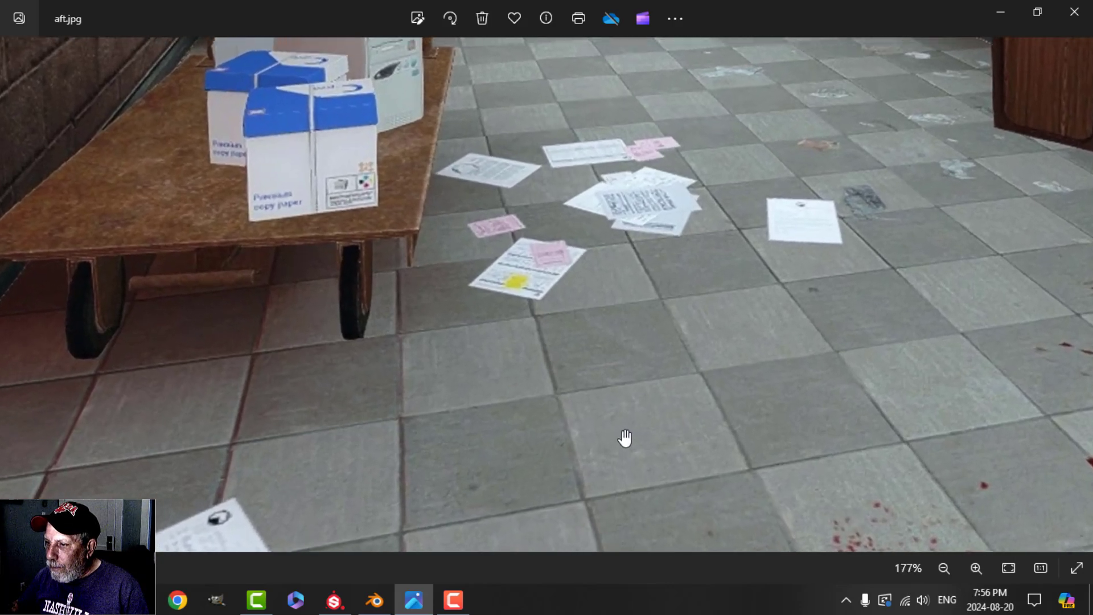
scroll(624, 438, up, 1)
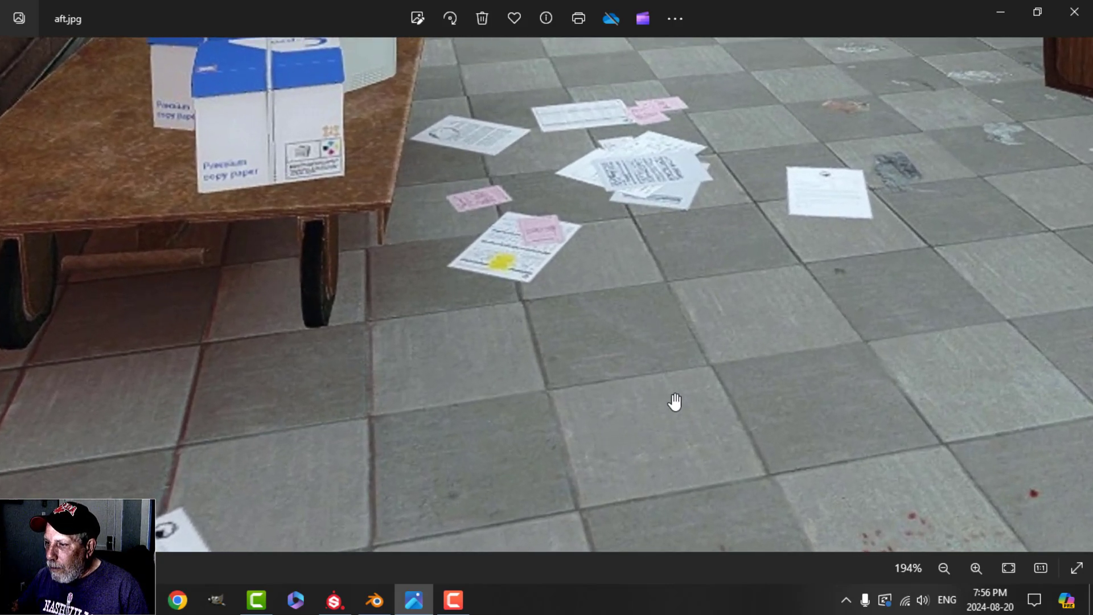
scroll(734, 381, down, 2)
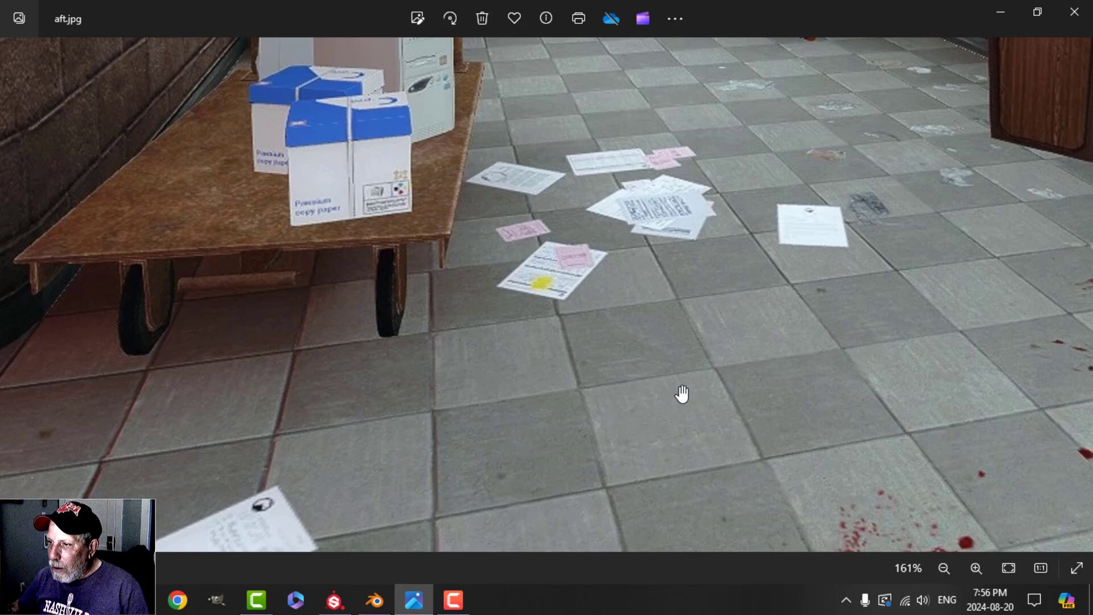
scroll(681, 393, down, 2)
click(334, 599)
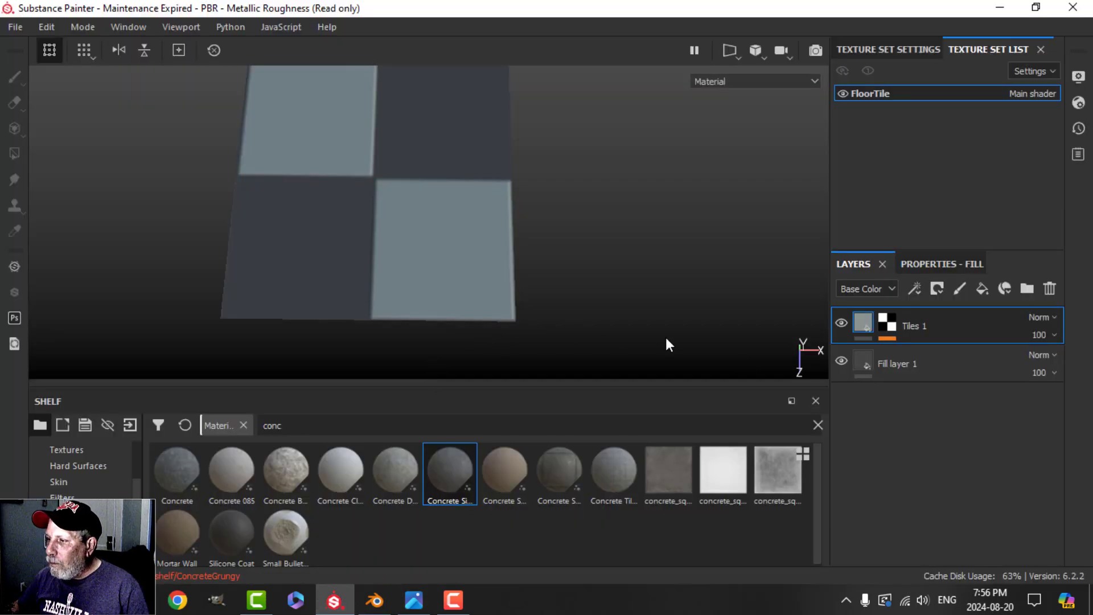
Add the Concrete Simple material as a layer between Tiles 1 and Fill layer 1, and hide Fill layer 1
click(879, 367)
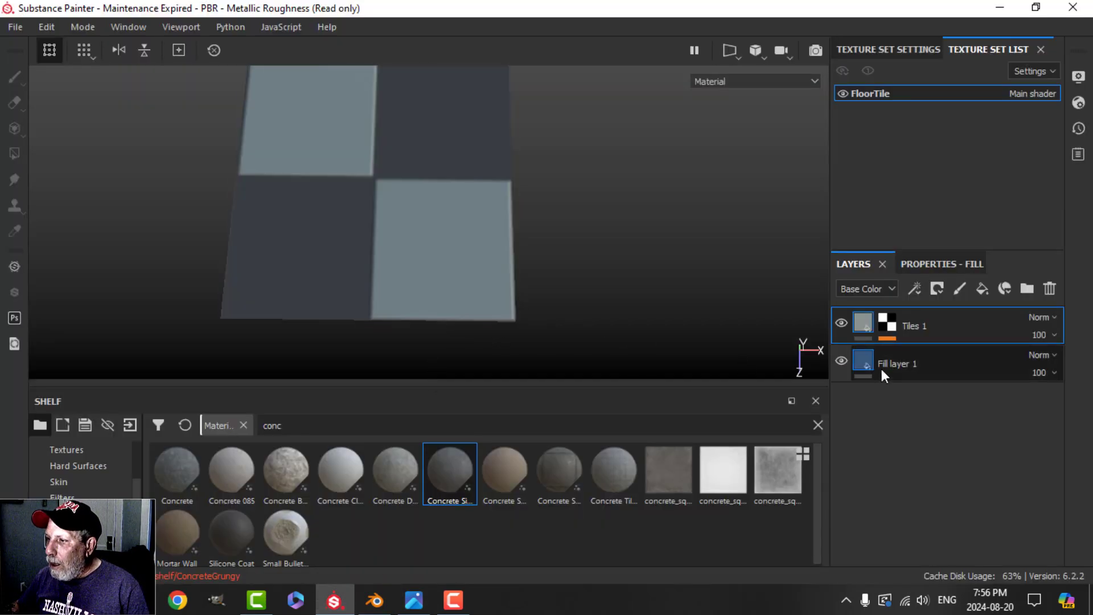
drag(454, 474, 886, 347)
mouse_move(555, 272)
alt+mouse_down()
mouse_move(536, 285)
mouse_move(495, 266)
mouse_move(535, 245)
mouse_move(456, 261)
alt+mouse_up()
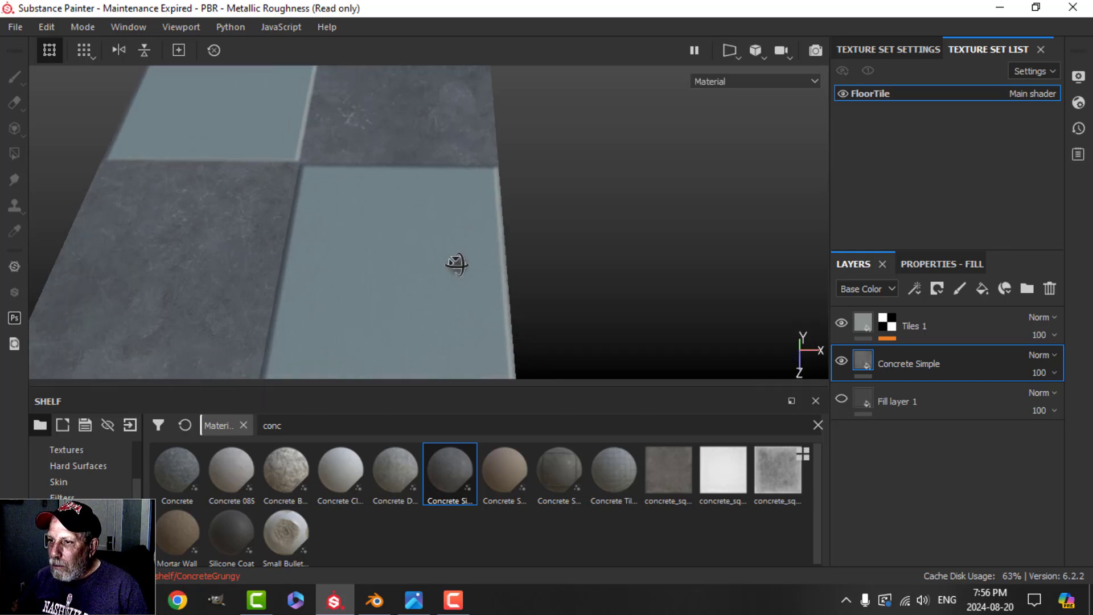
Darken the Concrete Simple layer's Concrete Color to a neutral grey with value 0.287
click(919, 264)
click(975, 509)
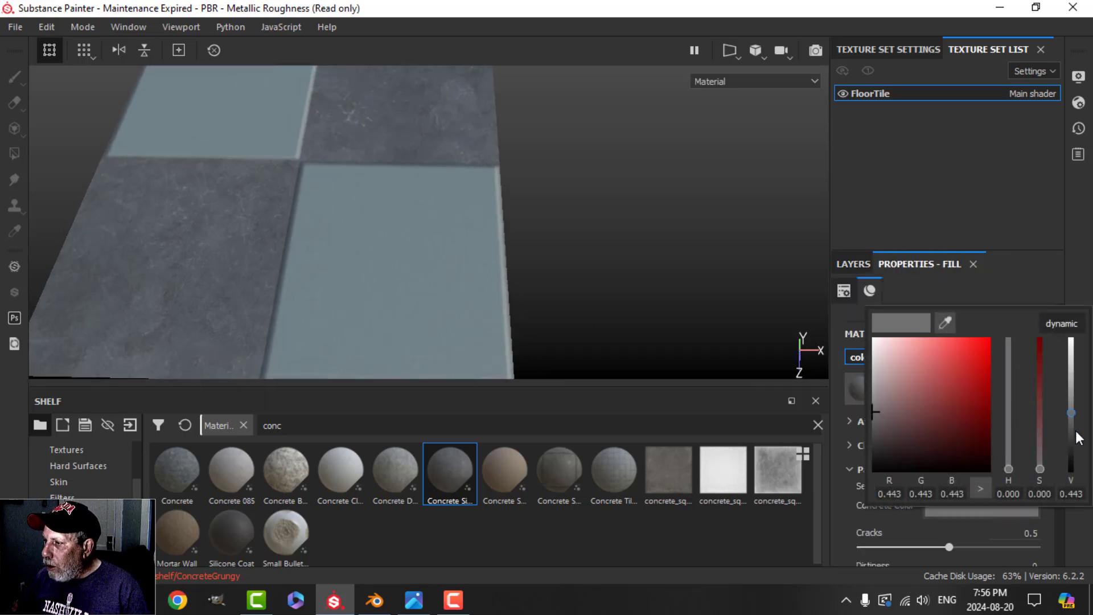
click(1075, 434)
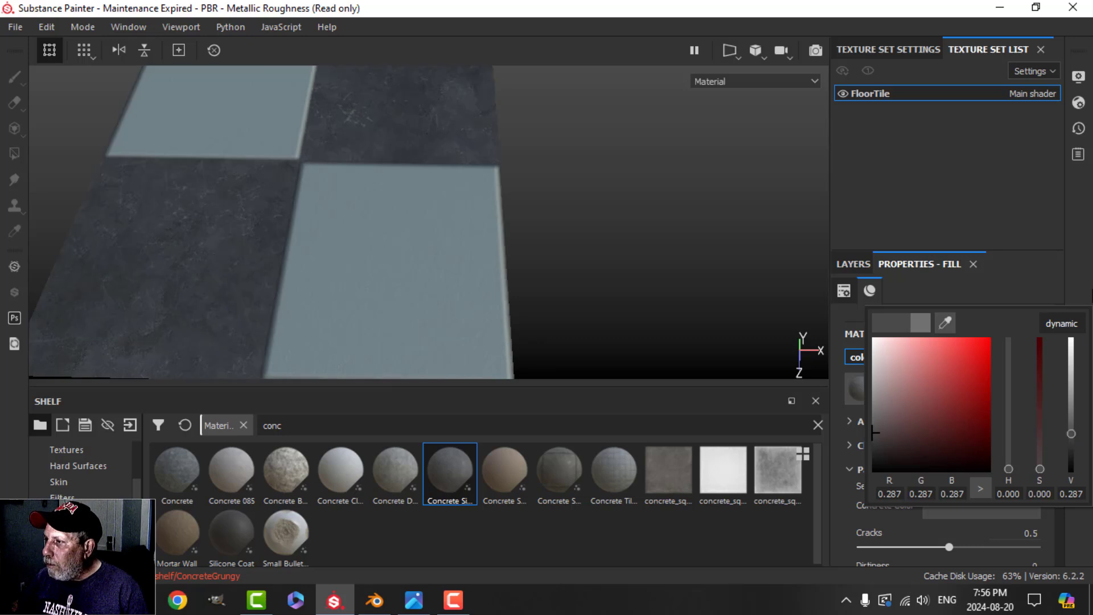
alt+drag(537, 282, 493, 254)
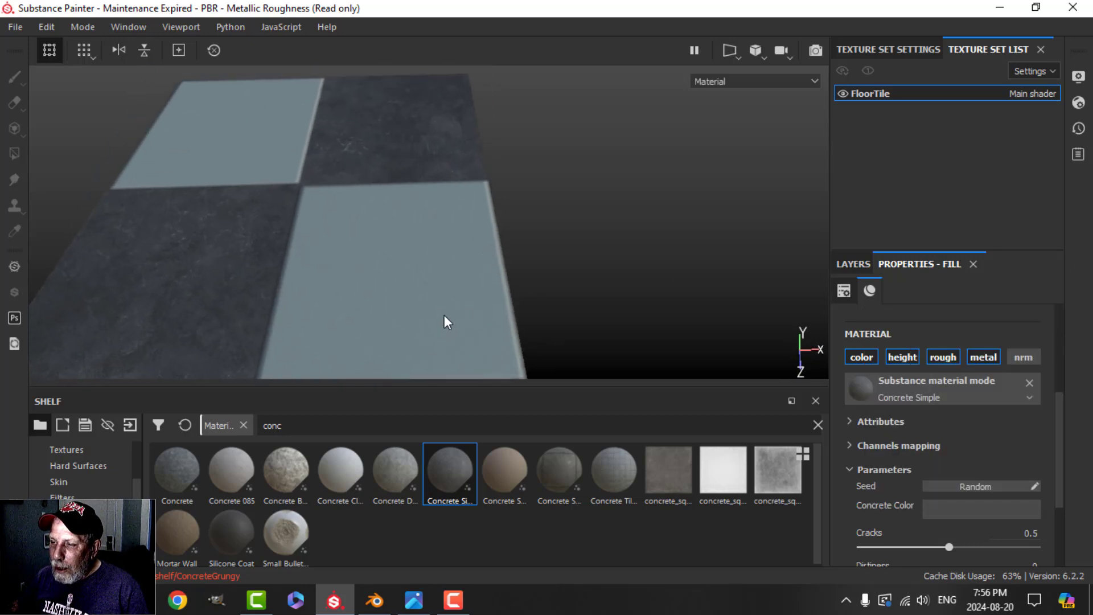
alt+drag(446, 322, 471, 288)
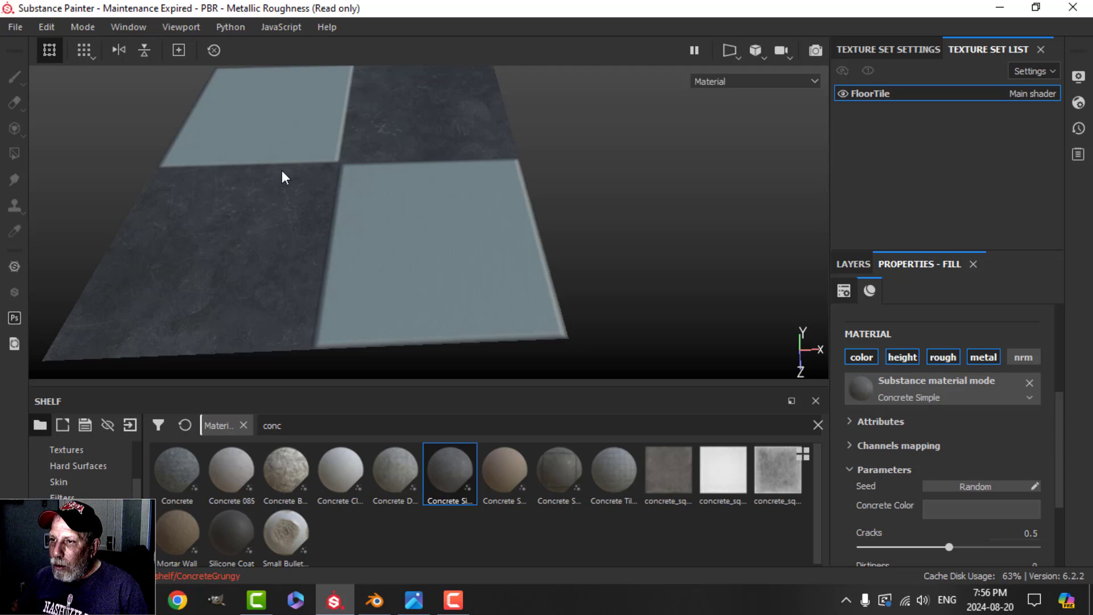
alt+drag(285, 178, 496, 205)
alt+middle_drag(495, 205, 491, 235)
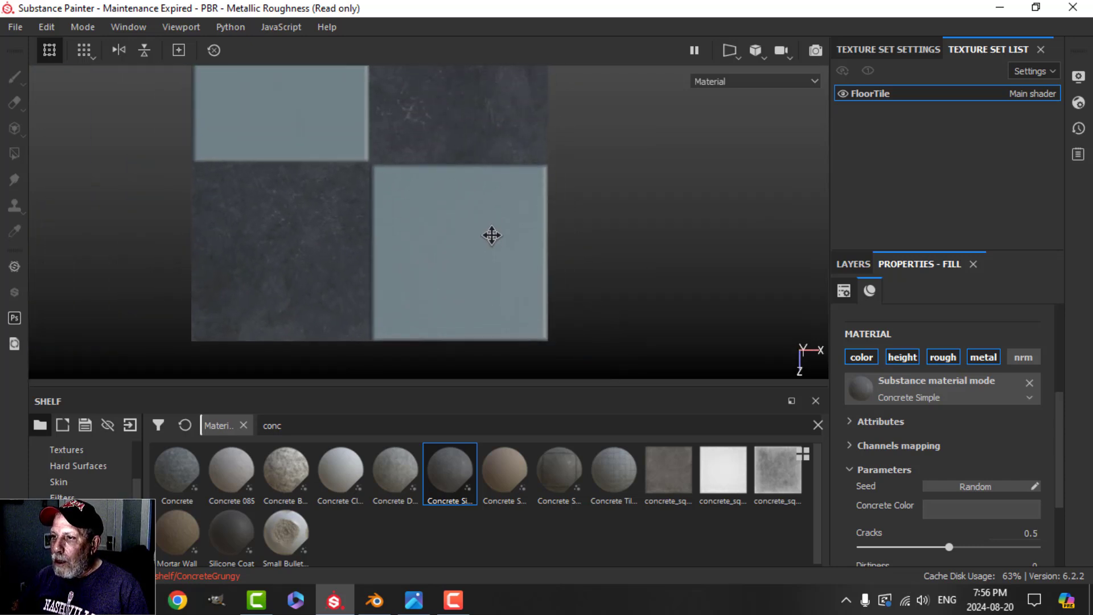
Delete the hidden Fill layer 1 beneath the Concrete Simple layer
click(852, 265)
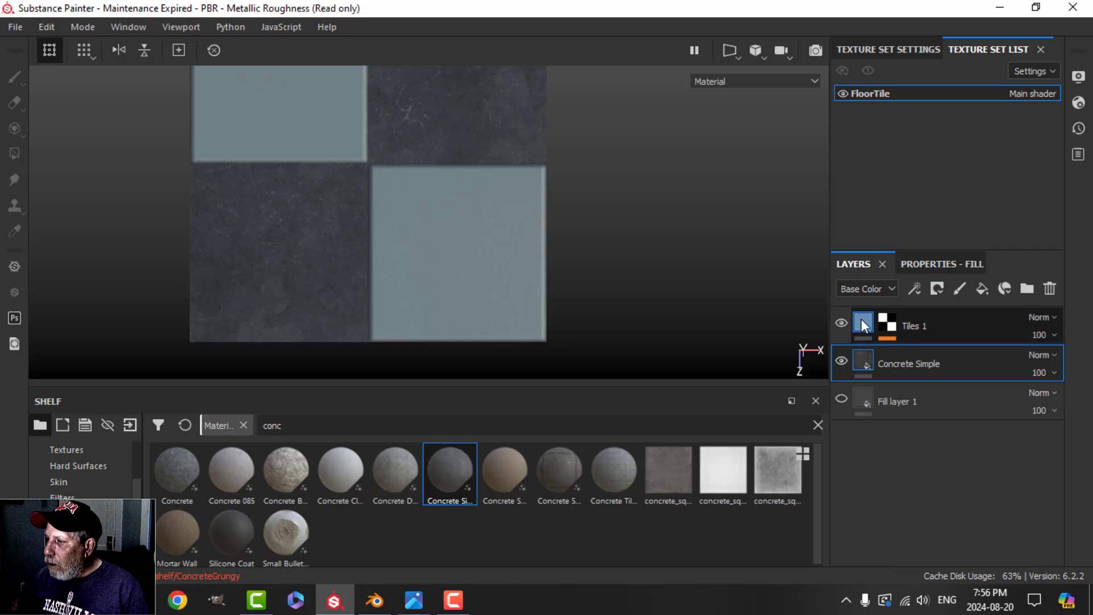
click(893, 398)
click(1049, 289)
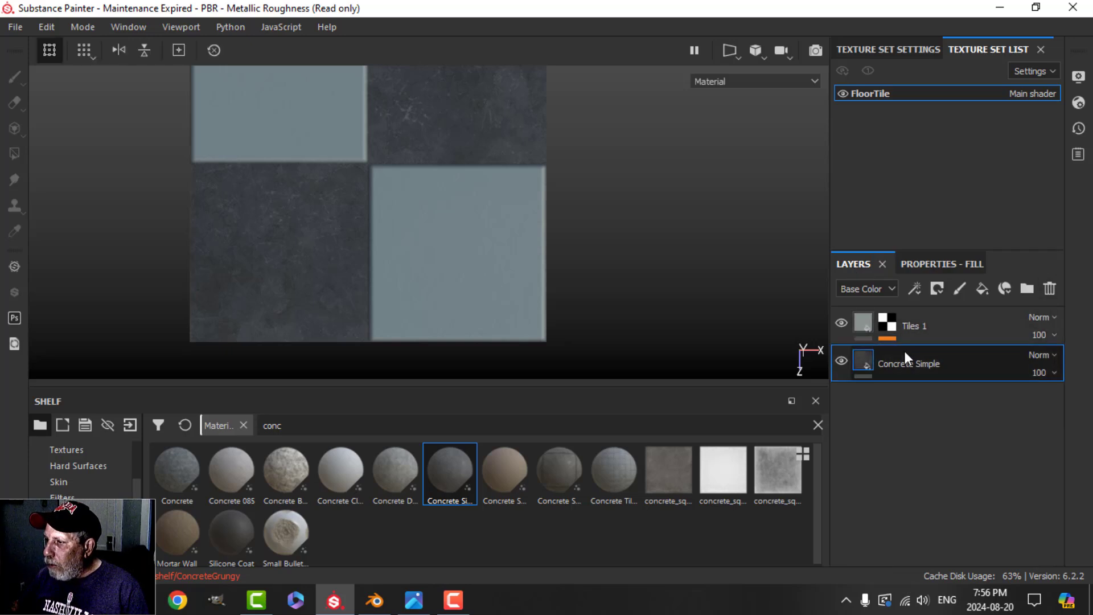
Add a fill layer above Tiles 1 with a black mask and reveal it on the two light squares using Polygon Fill
click(865, 326)
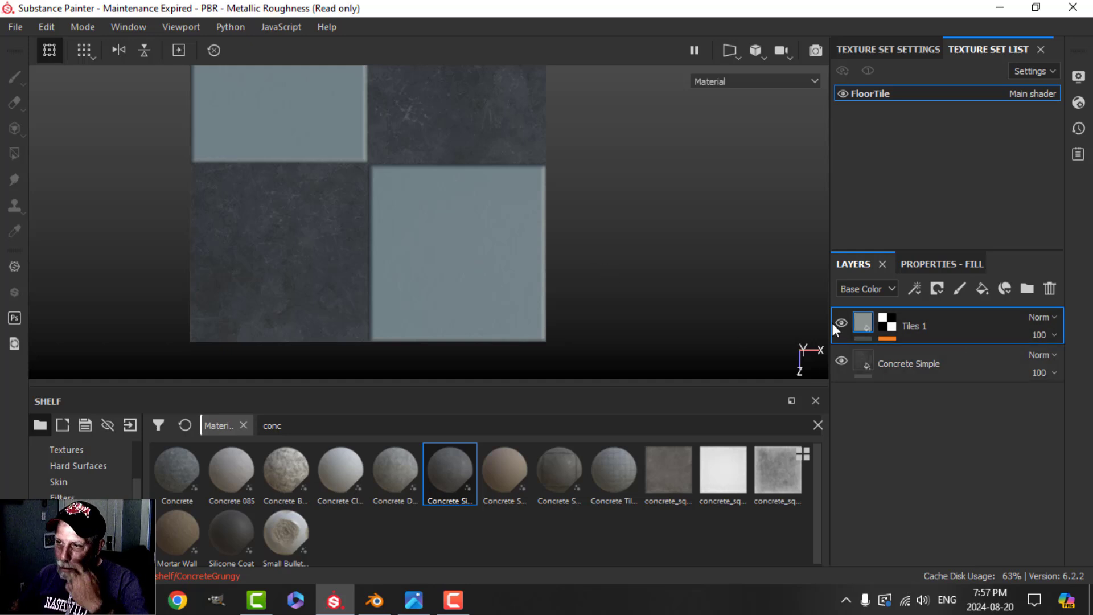
click(980, 288)
click(937, 288)
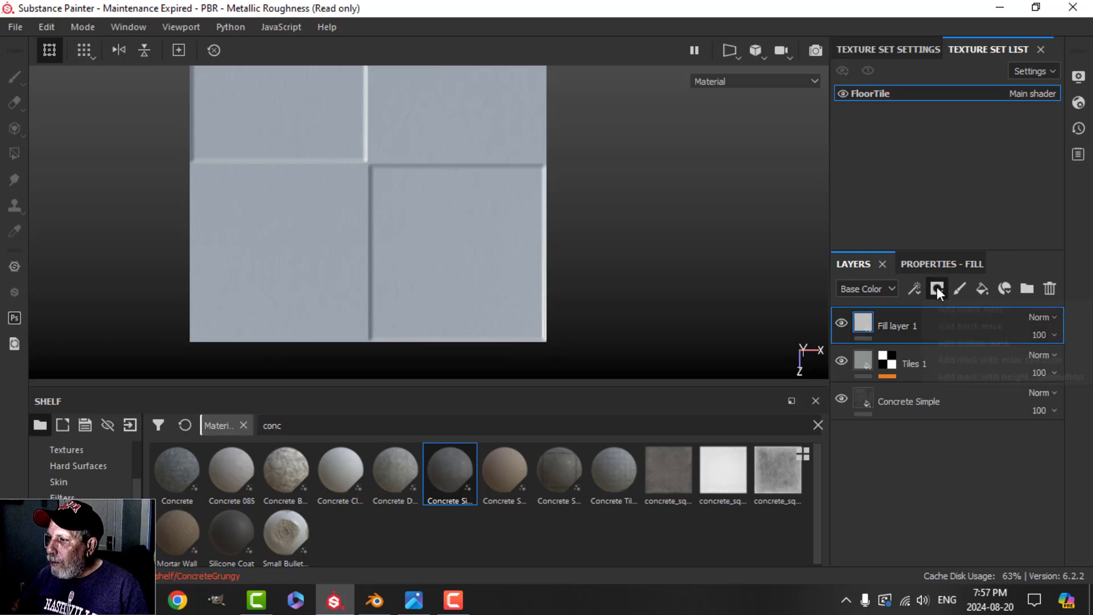
click(945, 326)
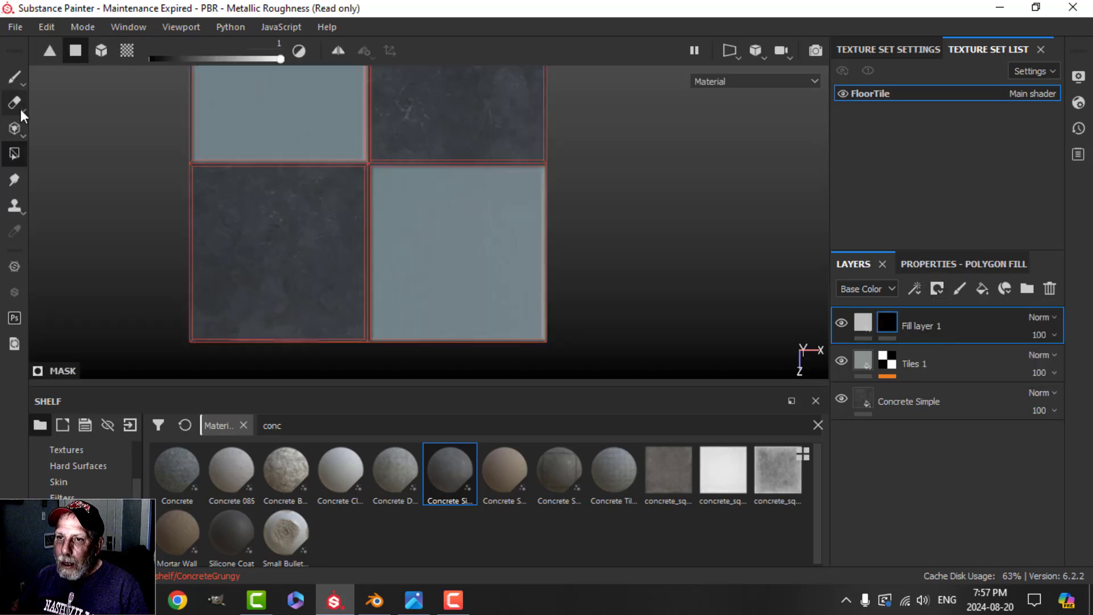
click(457, 247)
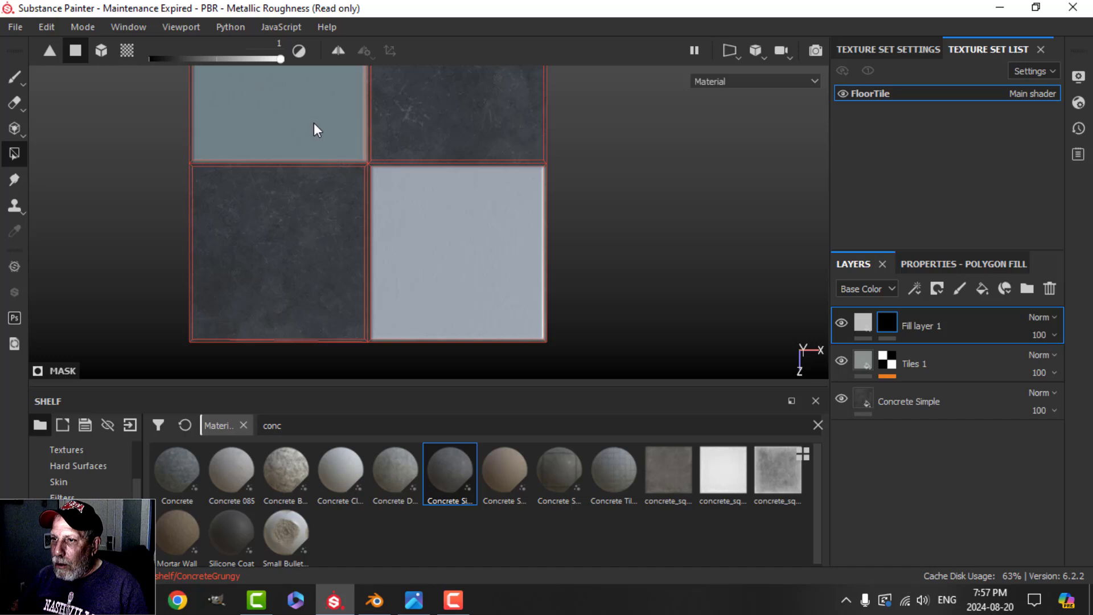
click(313, 122)
Restrict the new fill layer's material to the color channel only
click(862, 322)
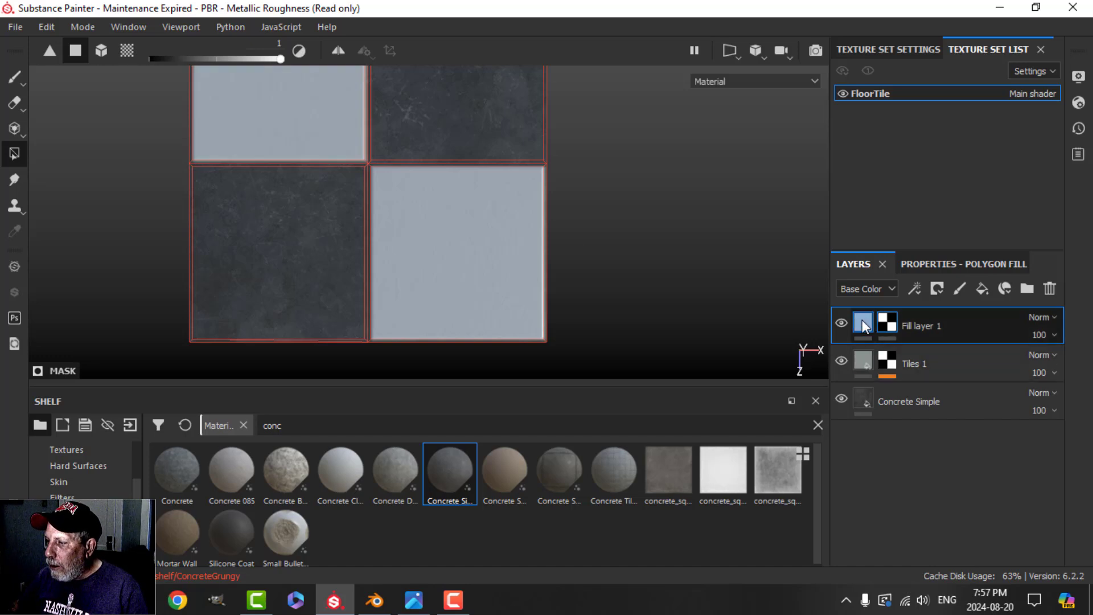
click(924, 265)
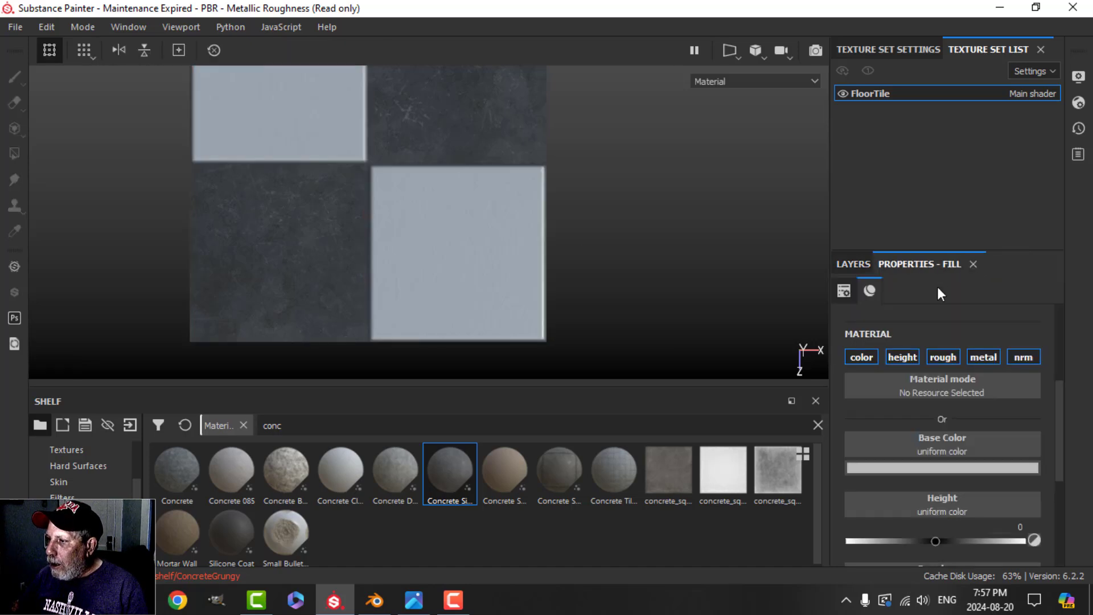
click(868, 354)
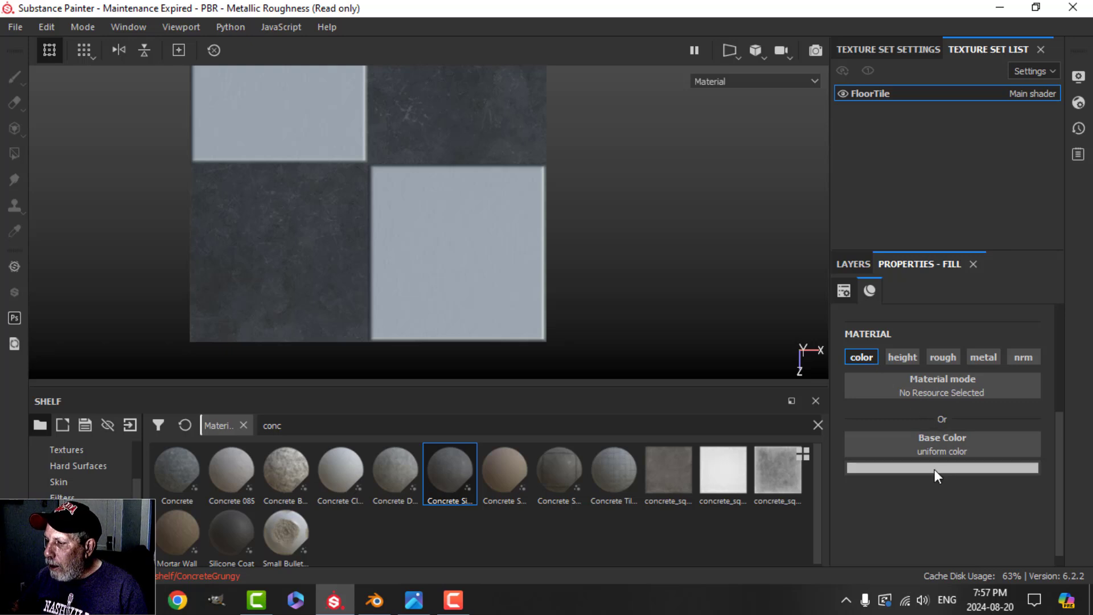
Add a fill to Fill layer 1's mask and assign the Anisotropic Noise texture as its grayscale
click(848, 262)
click(886, 320)
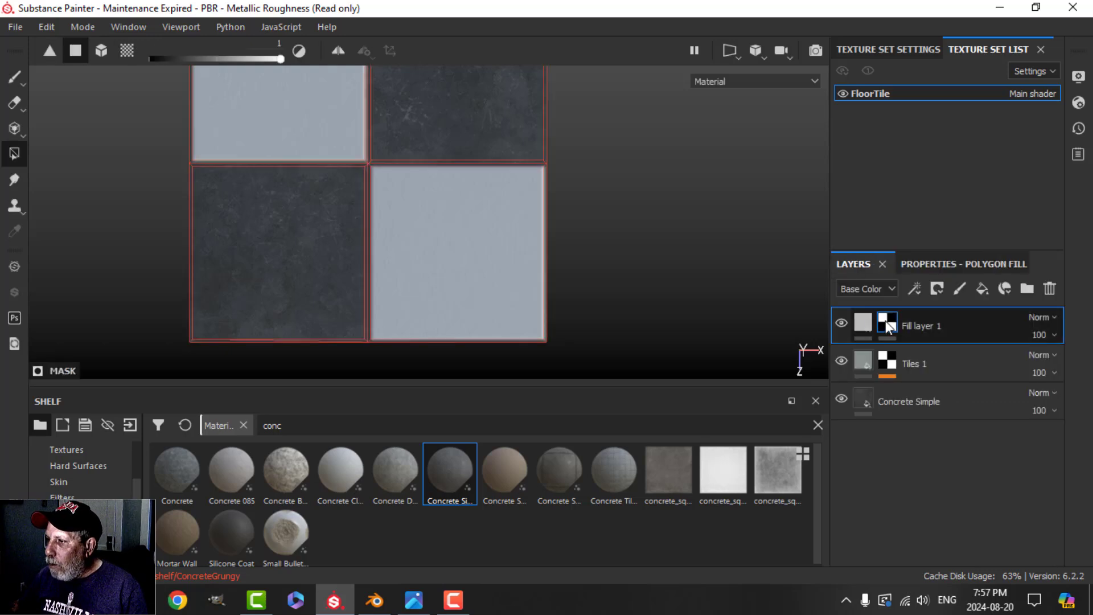
click(916, 288)
click(947, 347)
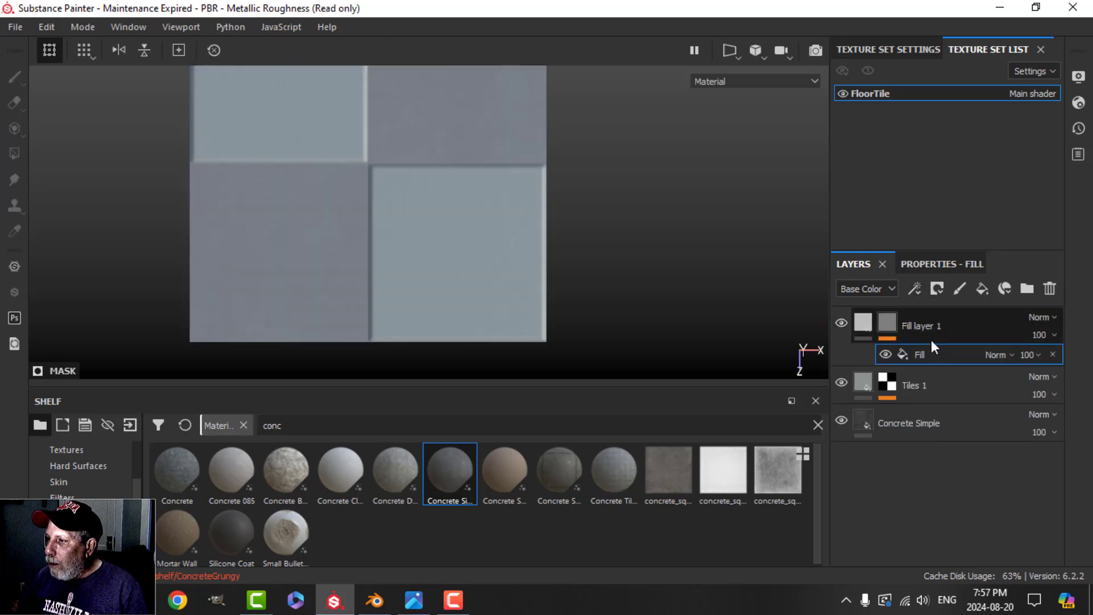
click(933, 263)
click(942, 361)
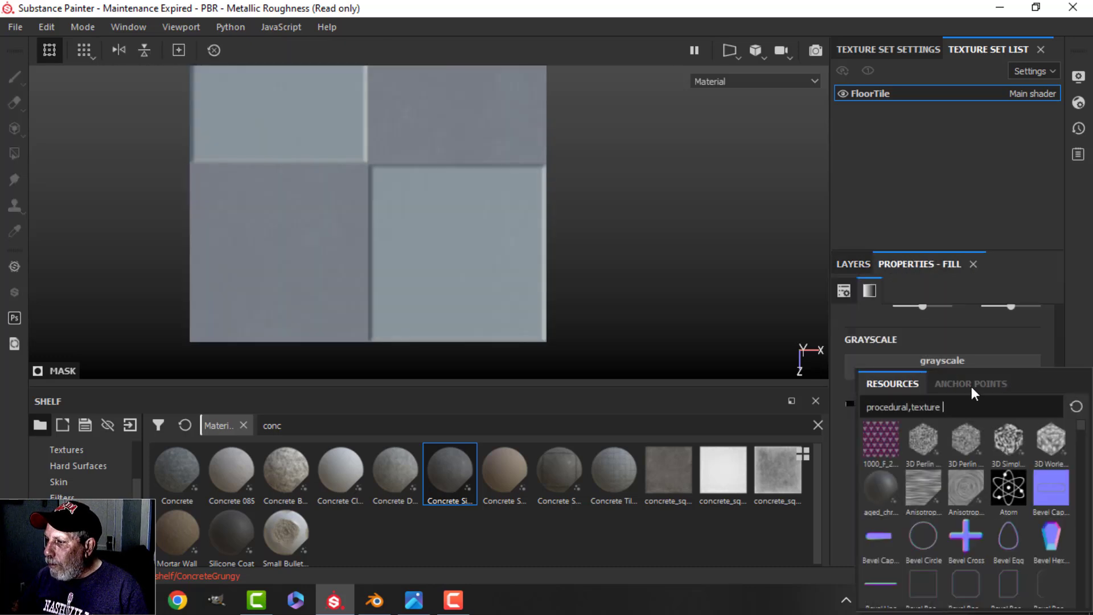
click(923, 486)
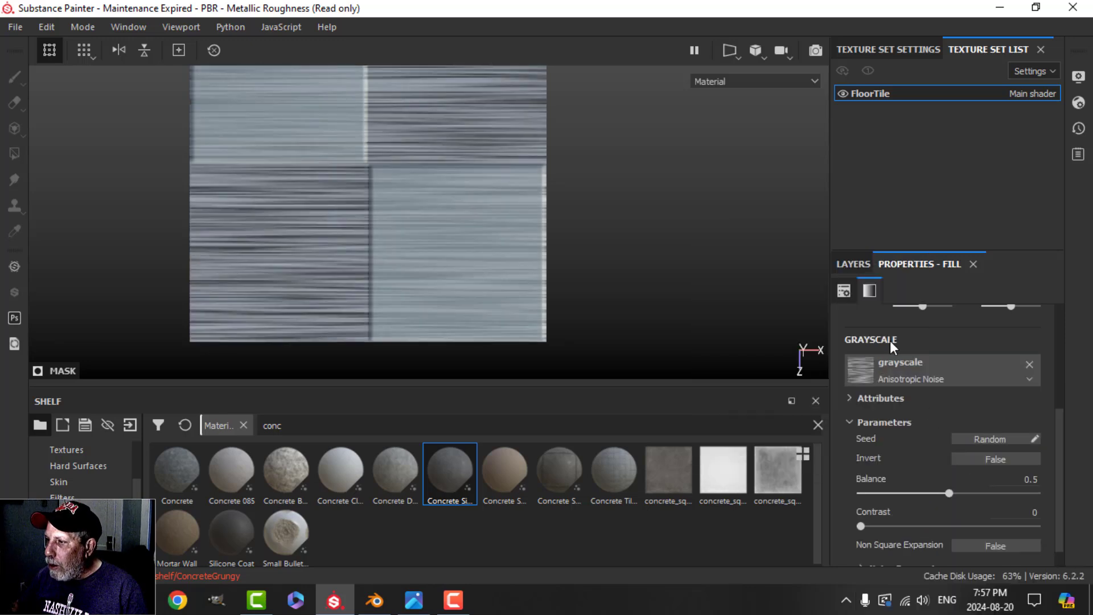
click(853, 263)
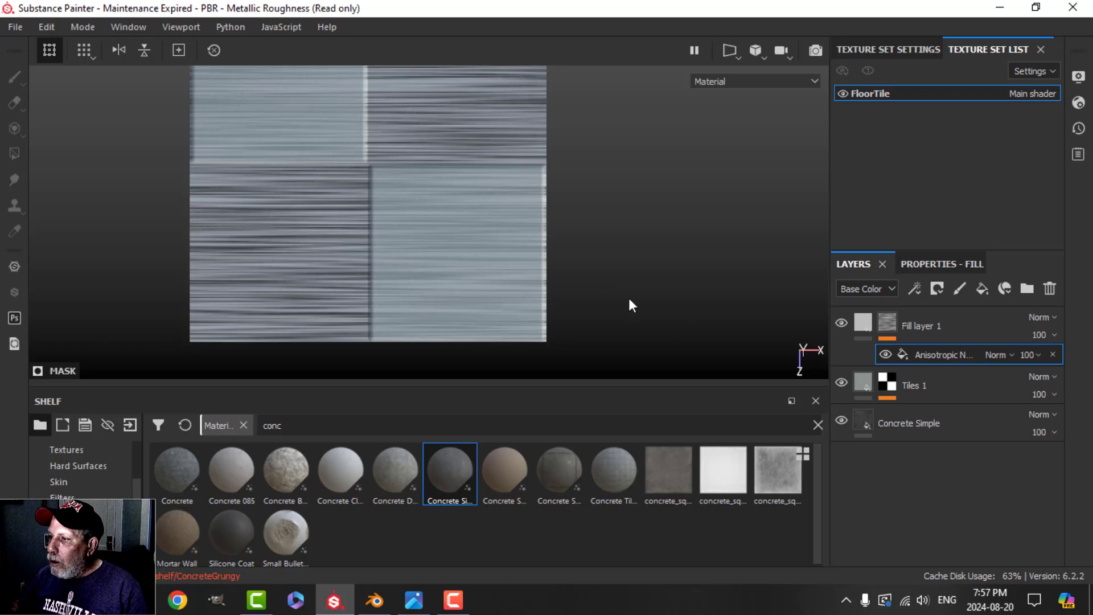
Create a layer folder and move Fill layer 1 into it
click(864, 319)
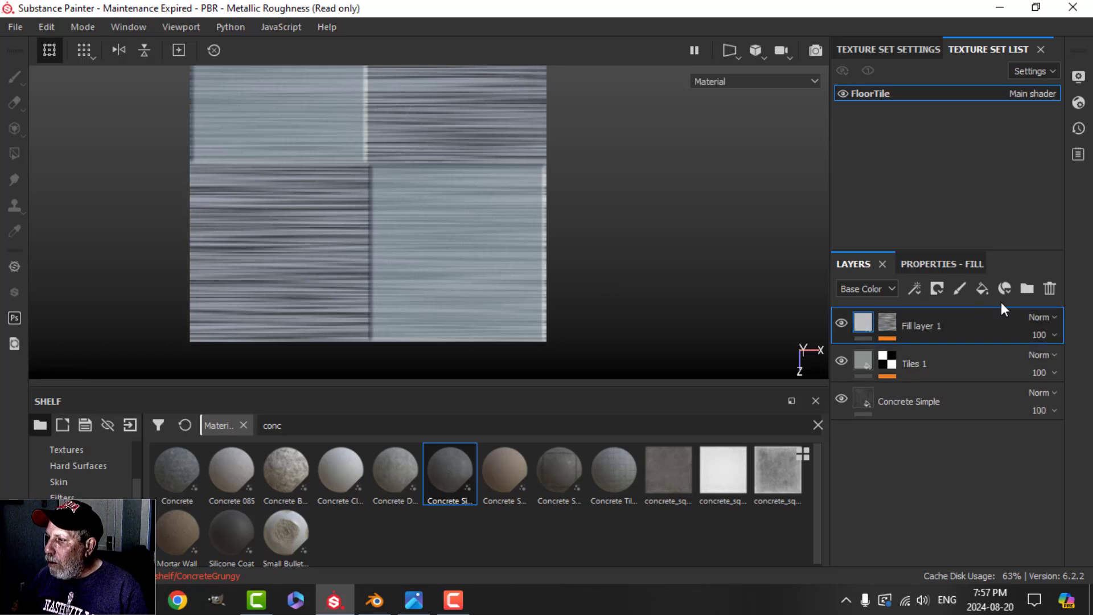
click(1026, 289)
drag(859, 361, 909, 330)
Add a black mask to Folder 1 and reveal the folder only on the two light squares using Polygon Fill
click(935, 287)
click(881, 320)
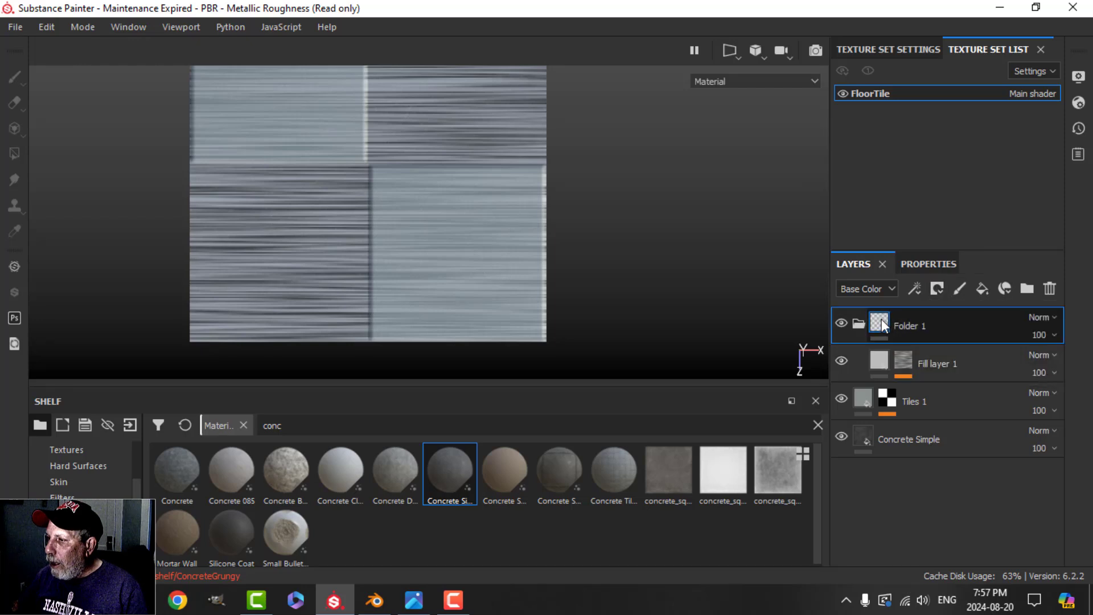
click(937, 289)
click(938, 319)
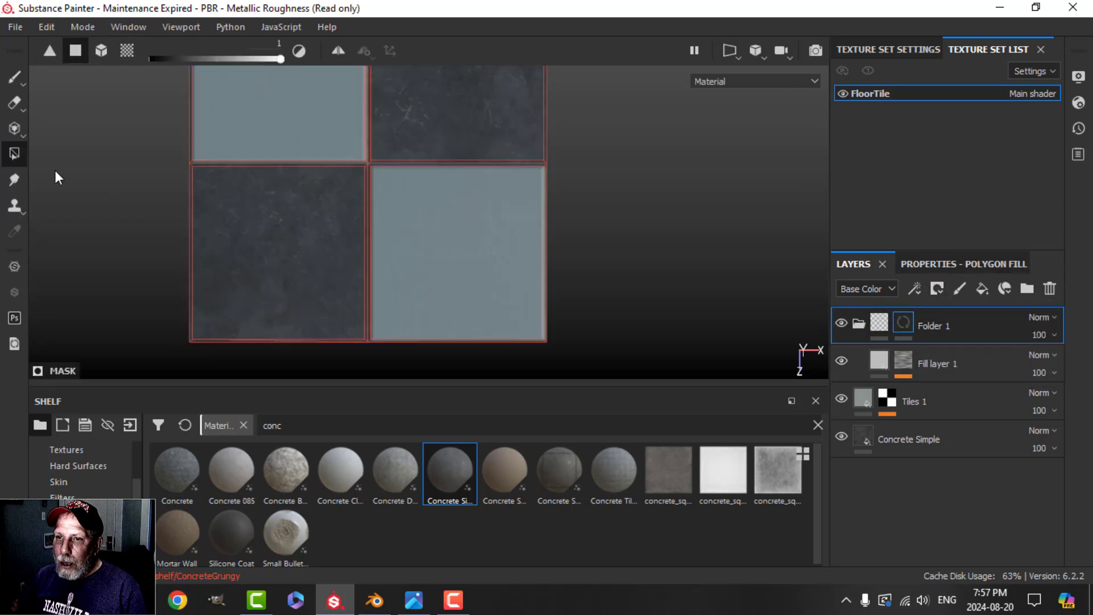
click(15, 153)
click(388, 215)
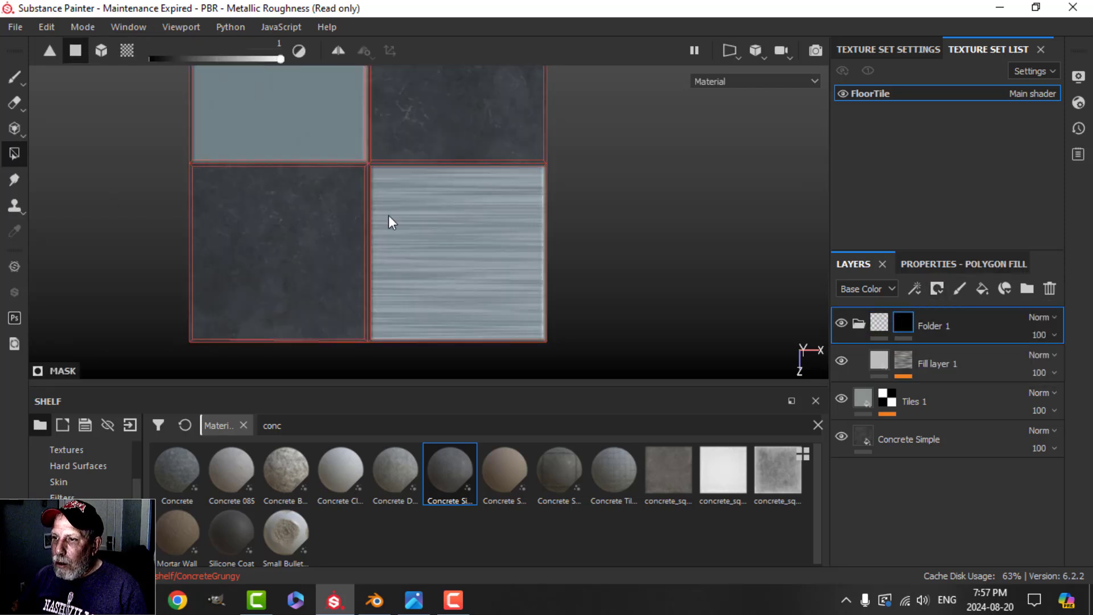
click(271, 124)
click(14, 75)
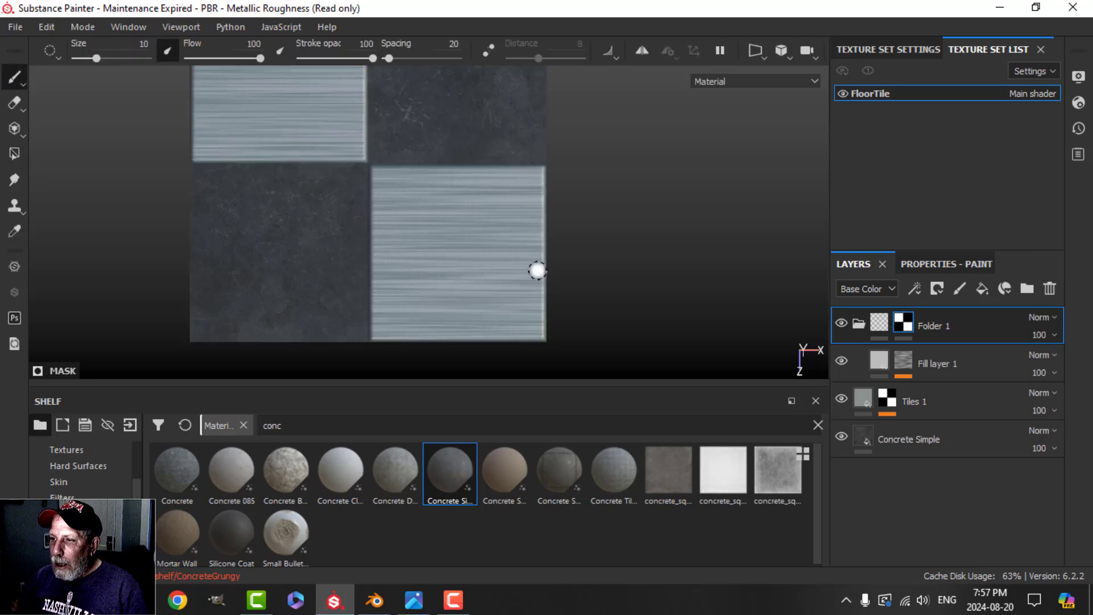
Set the Anisotropic Noise fill's X Amount to 1 and Y Amount to 254 in Fill layer 1's mask
scroll(537, 270, up, 3)
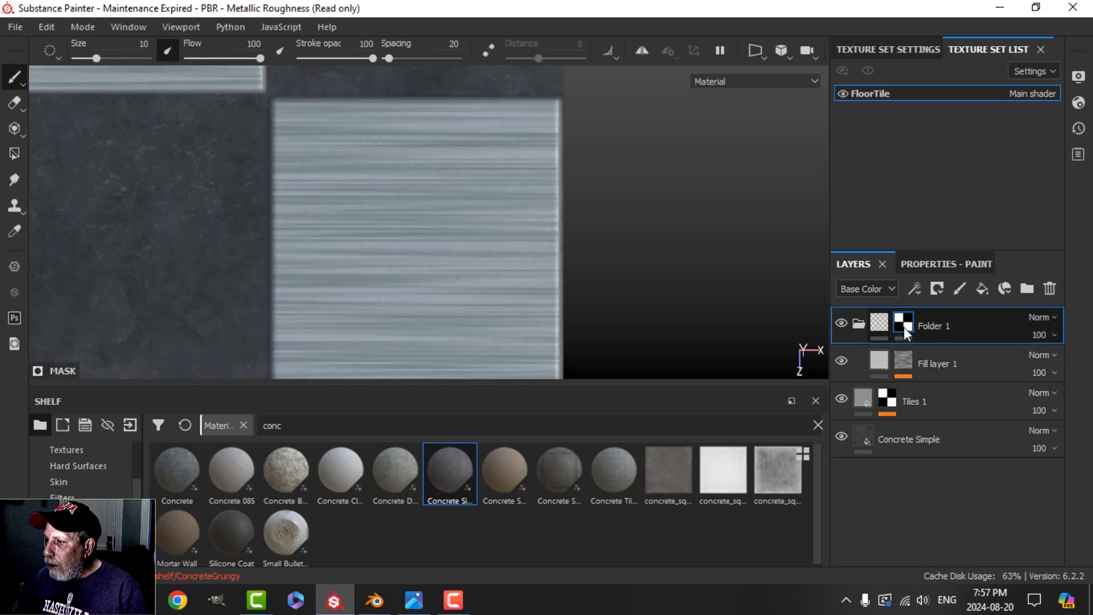
click(905, 359)
click(948, 393)
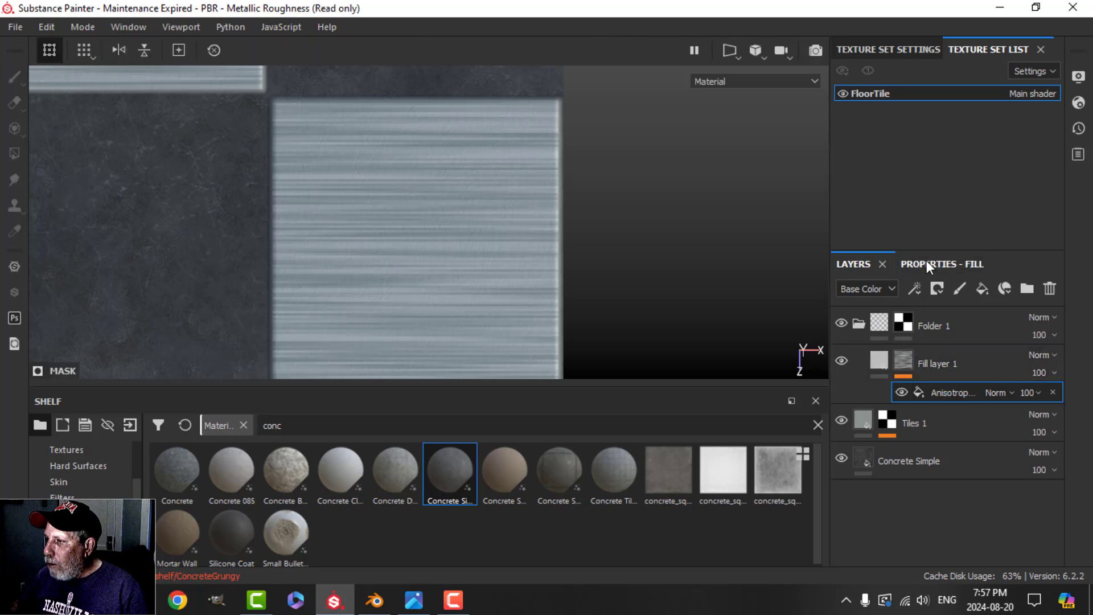
click(928, 264)
scroll(957, 490, down, 1)
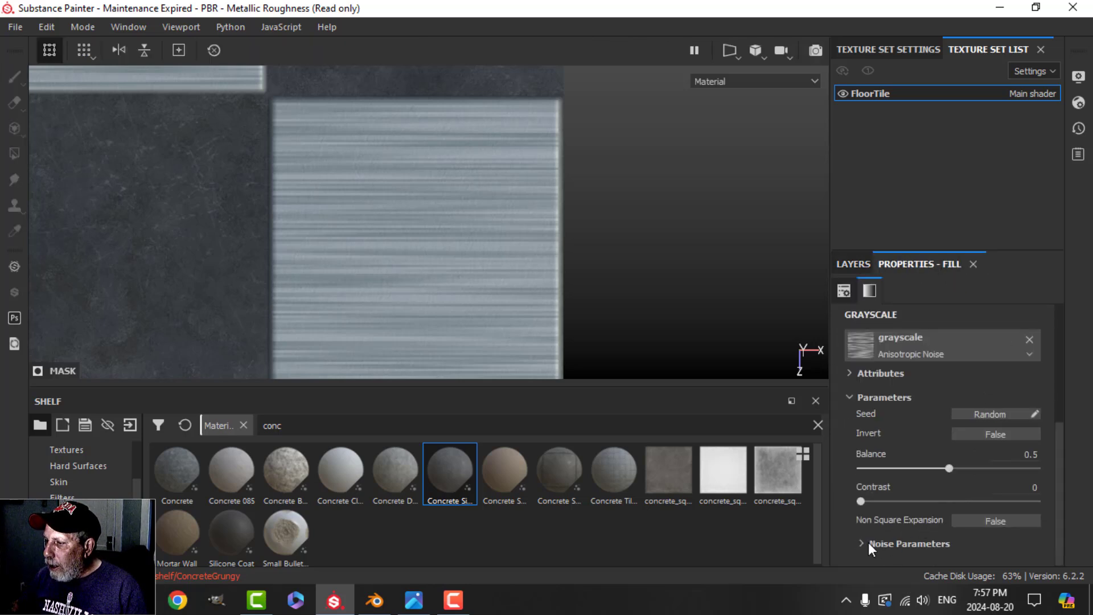
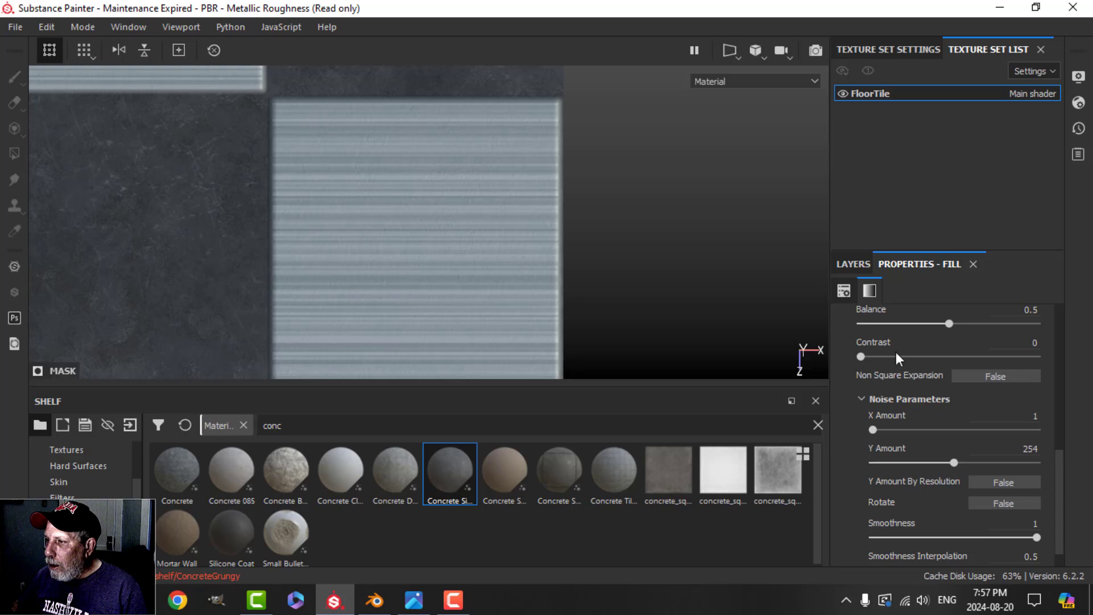
Add a Blur filter above the Anisotropic Noise fill in the mask, with a Blur Intensity of 1.62
click(856, 265)
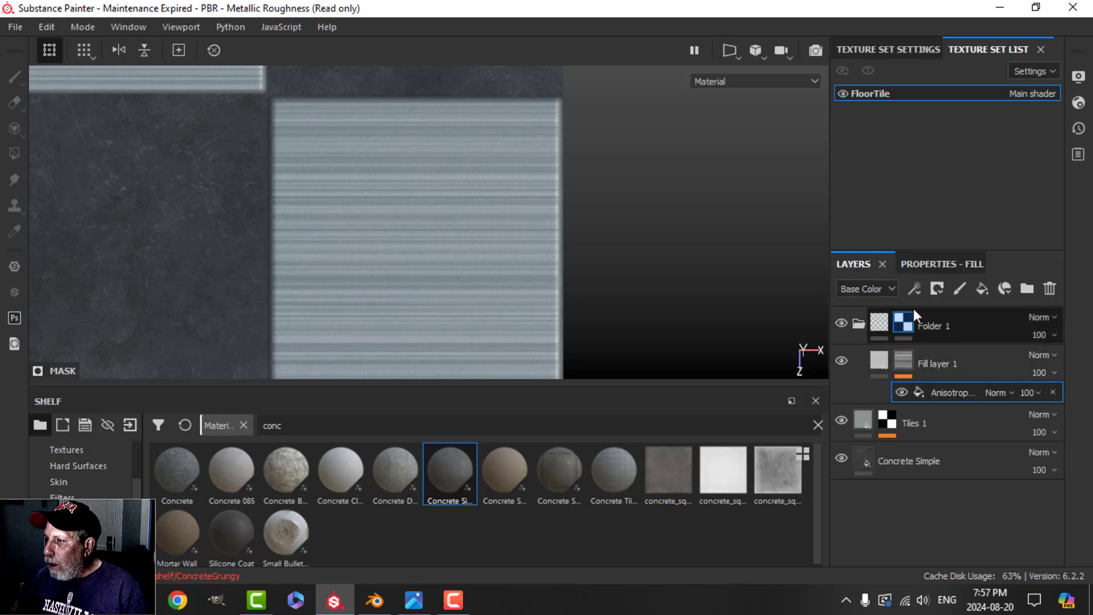
click(914, 288)
click(948, 406)
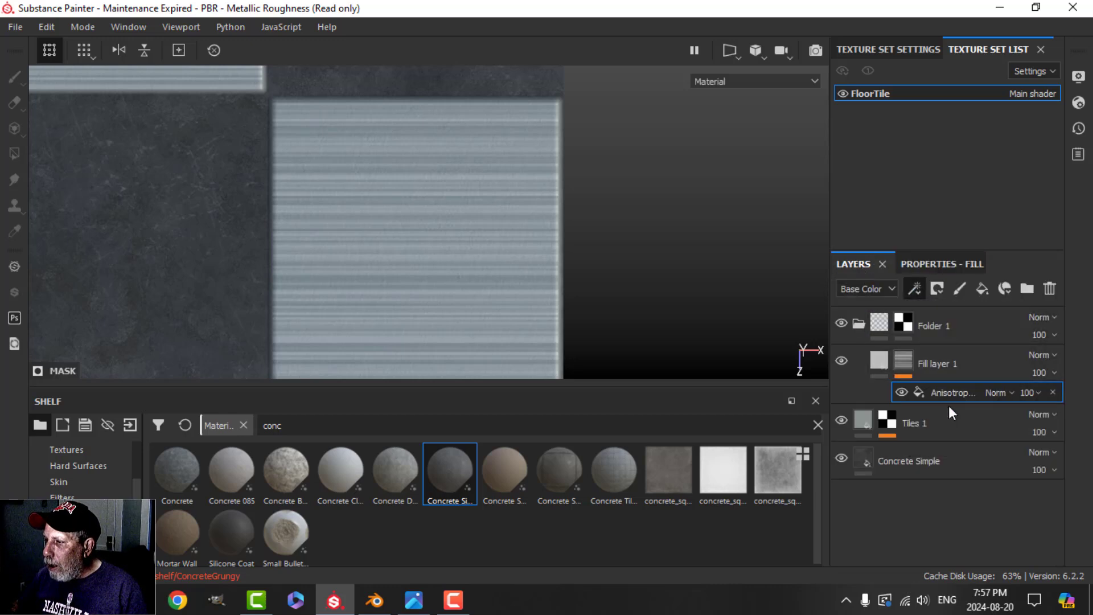
click(936, 266)
click(953, 314)
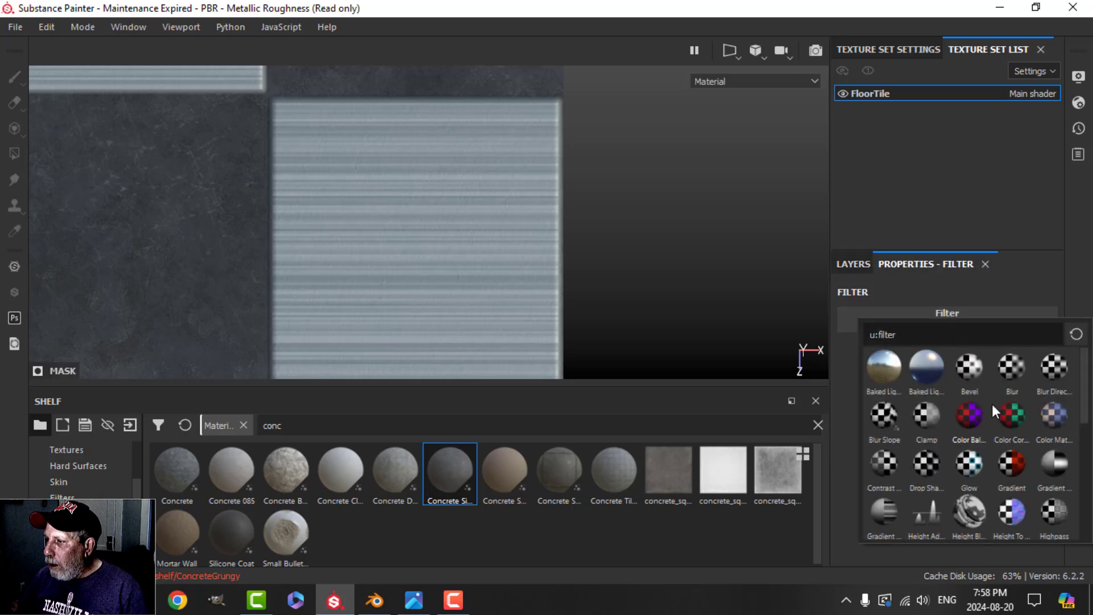
click(1011, 368)
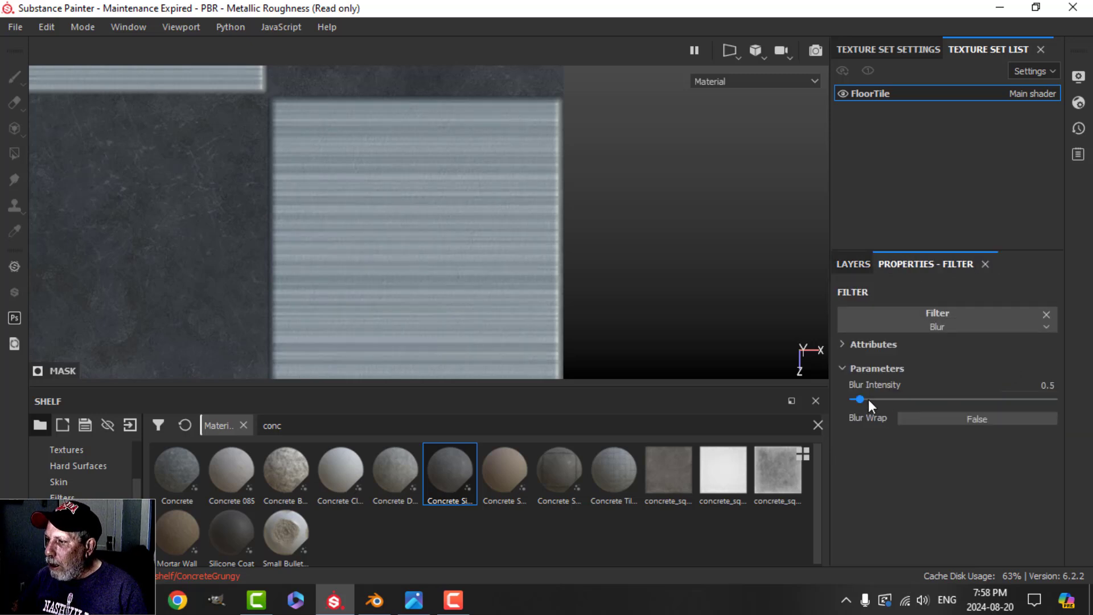
drag(860, 399, 873, 398)
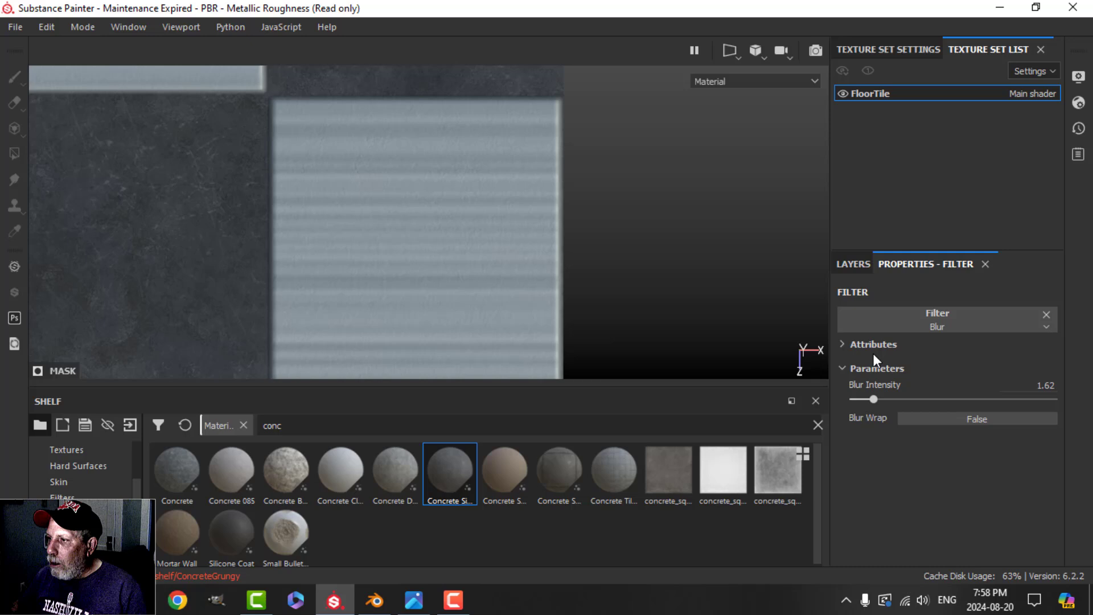
Lower Fill layer 1's opacity to 24 and check the streaks on the light squares
click(857, 265)
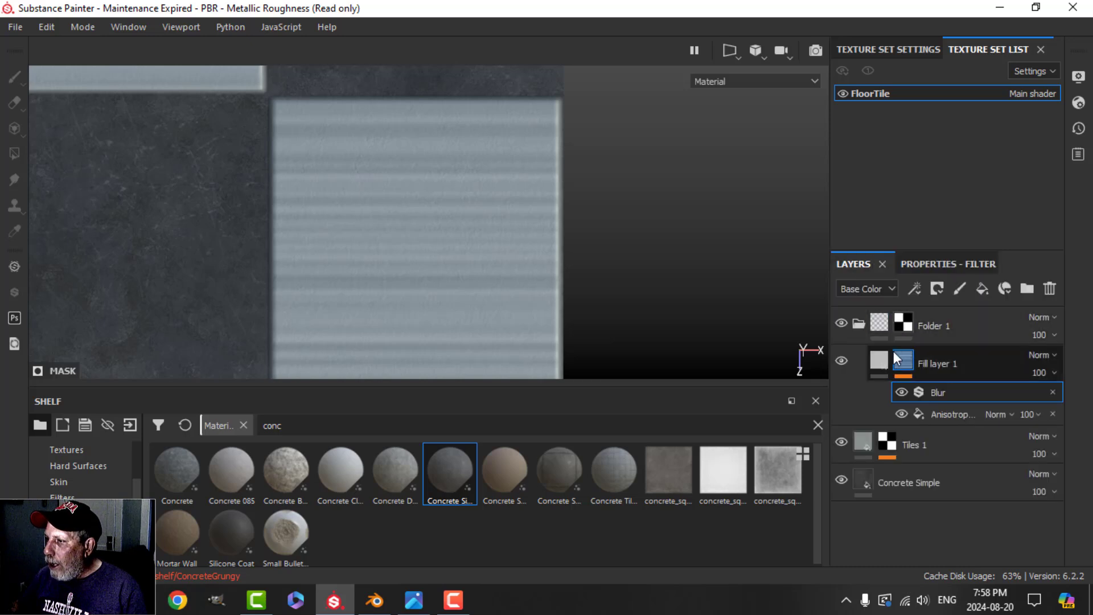
click(1054, 373)
drag(1085, 400, 1033, 397)
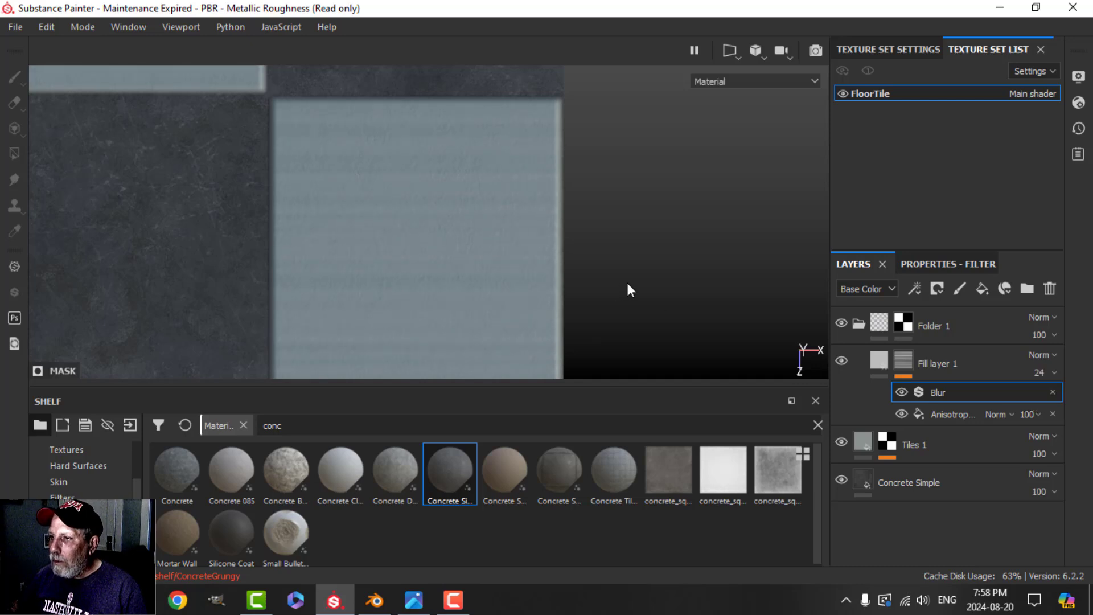
scroll(627, 289, down, 3)
mouse_move(630, 288)
alt+mouse_down()
mouse_move(622, 254)
mouse_move(613, 268)
mouse_move(623, 276)
alt+mouse_up()
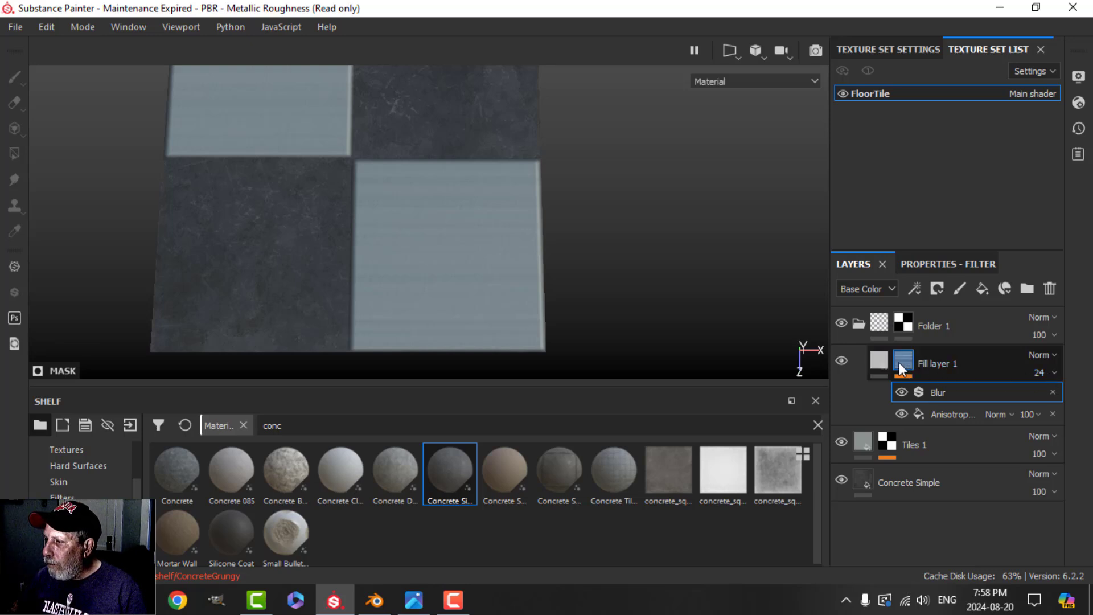
Reduce the Blur filter's intensity to 0.71
click(951, 266)
drag(876, 394, 862, 401)
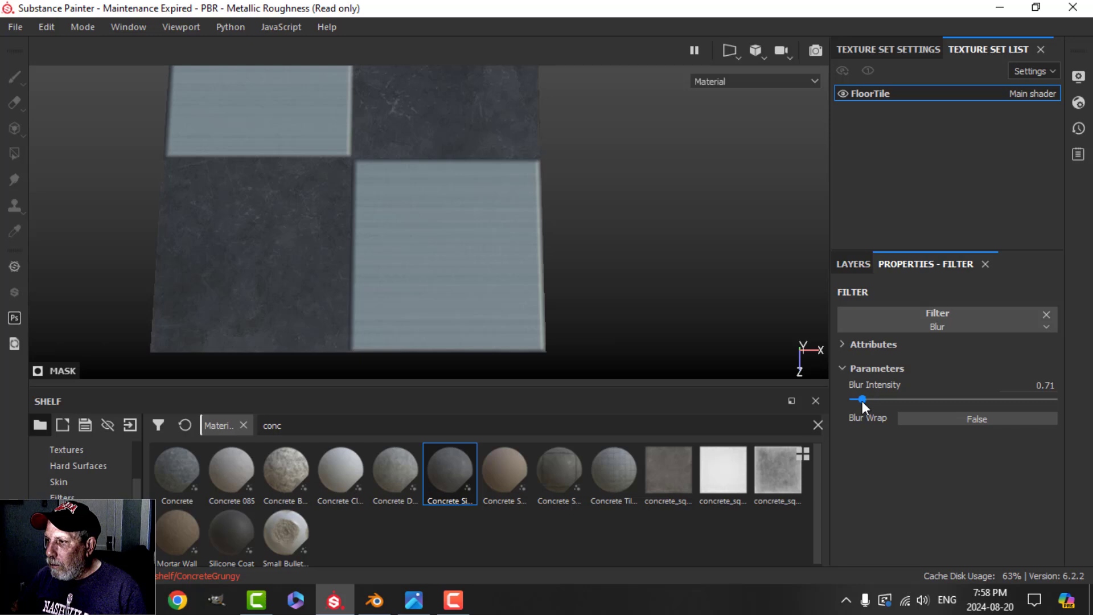
click(852, 263)
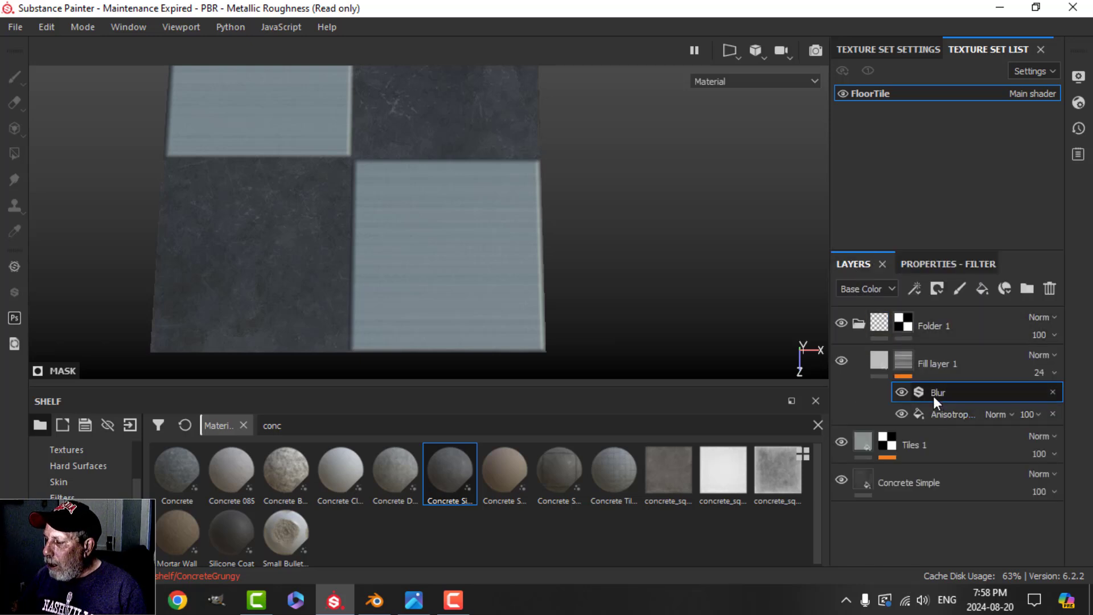
Add a Blur Slope filter directly above the Anisotropic Noise fill in Fill layer 1's mask
click(937, 414)
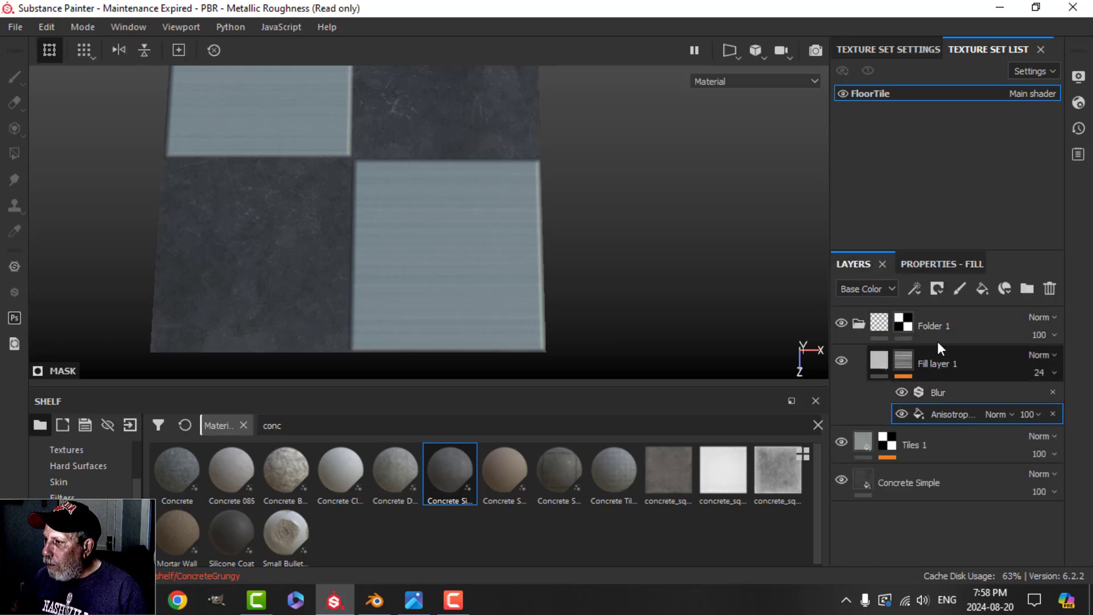
click(914, 288)
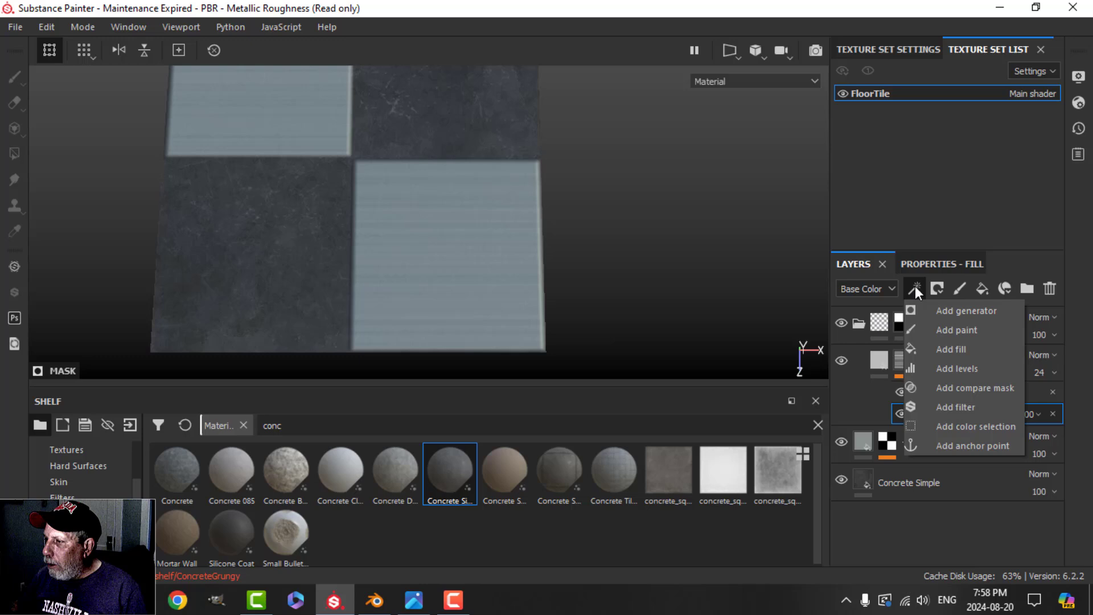
click(961, 405)
click(939, 263)
click(954, 327)
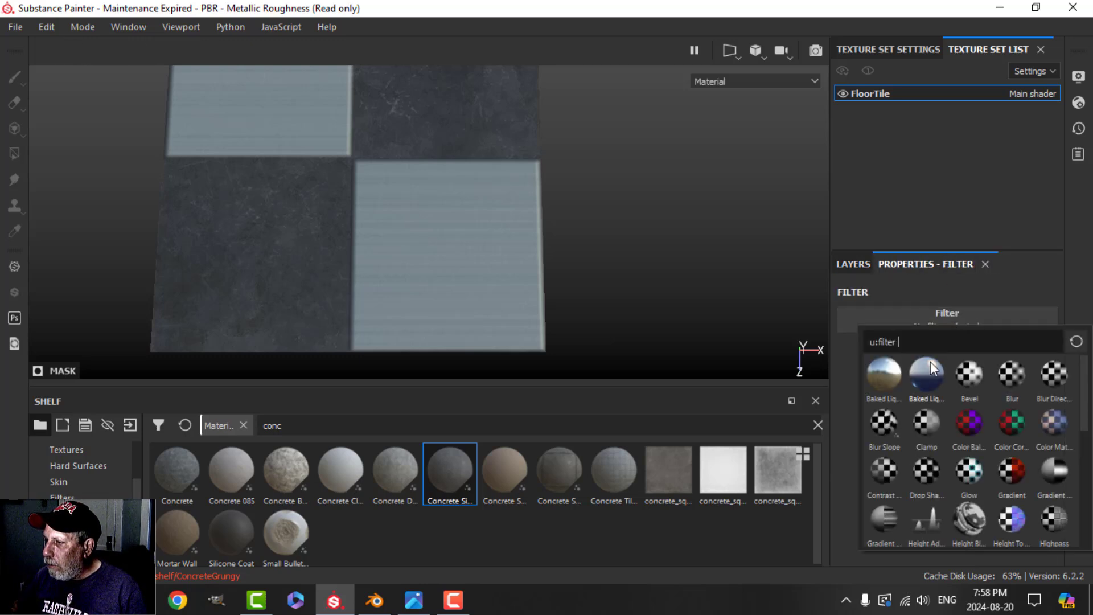
click(886, 426)
scroll(572, 285, up, 2)
scroll(572, 285, up, 1)
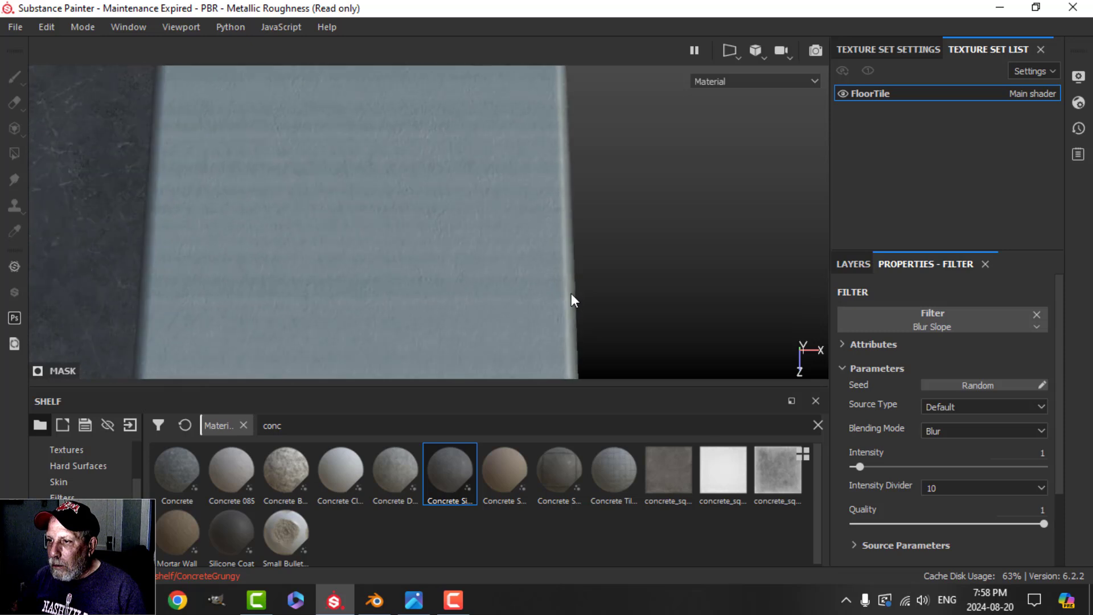
Configure the Blur Slope filter with intensity 5.04, Intensity Divider 100 and blending mode Min
drag(860, 464, 882, 462)
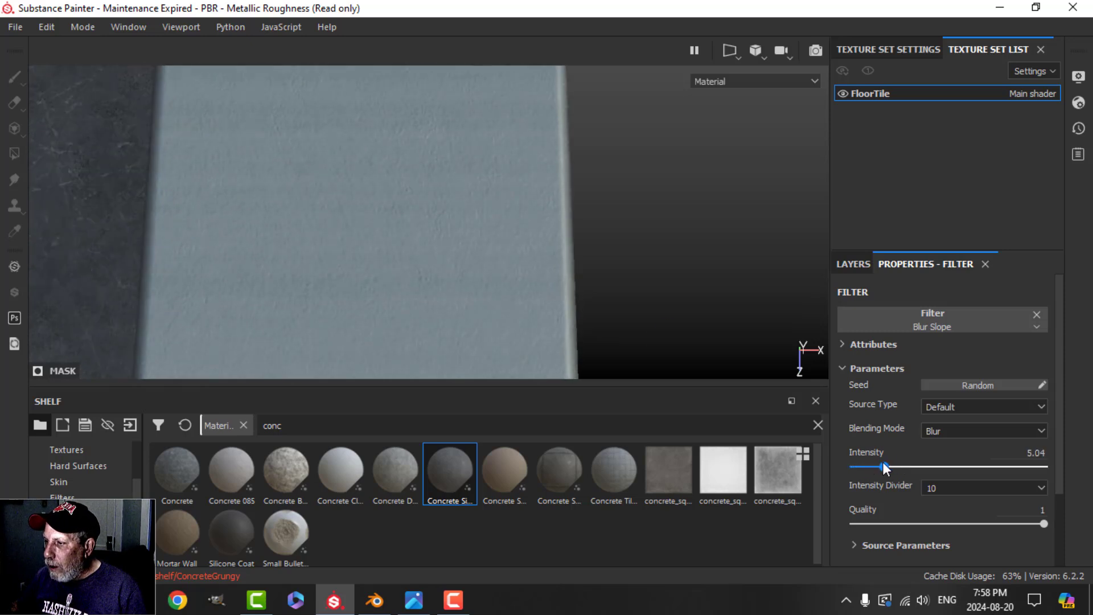
click(940, 486)
click(941, 520)
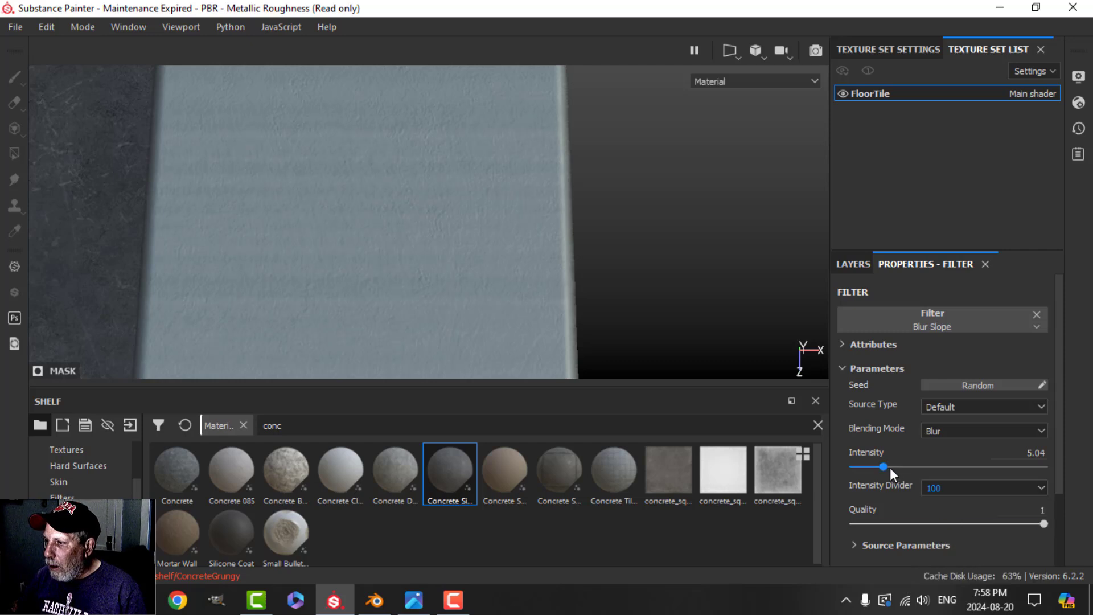
click(934, 432)
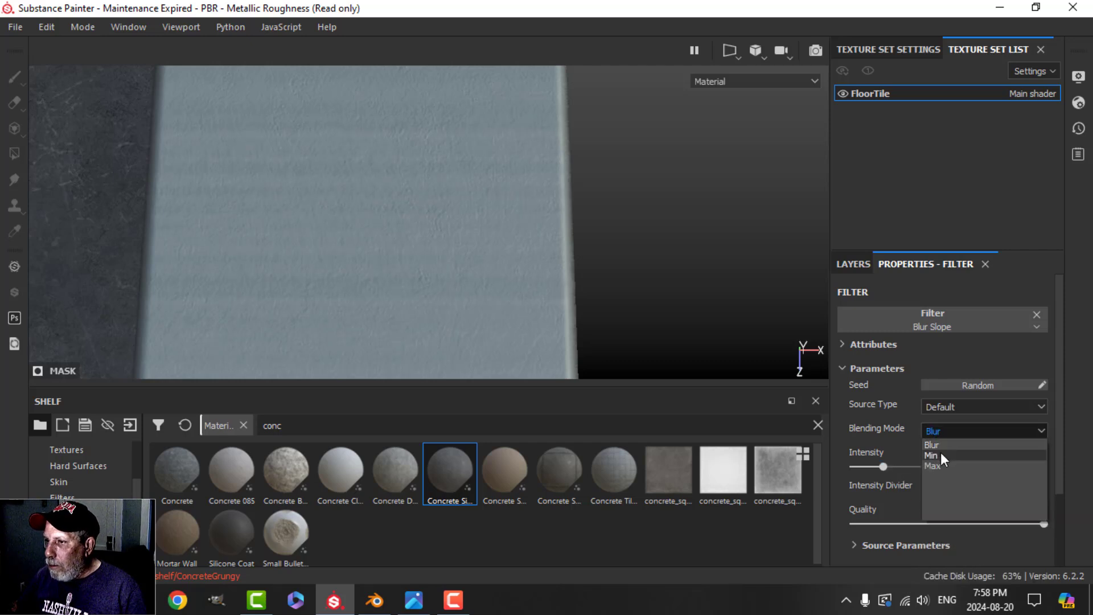
click(941, 452)
Hide the Blur filter and raise Fill layer 1's opacity to 59
click(854, 264)
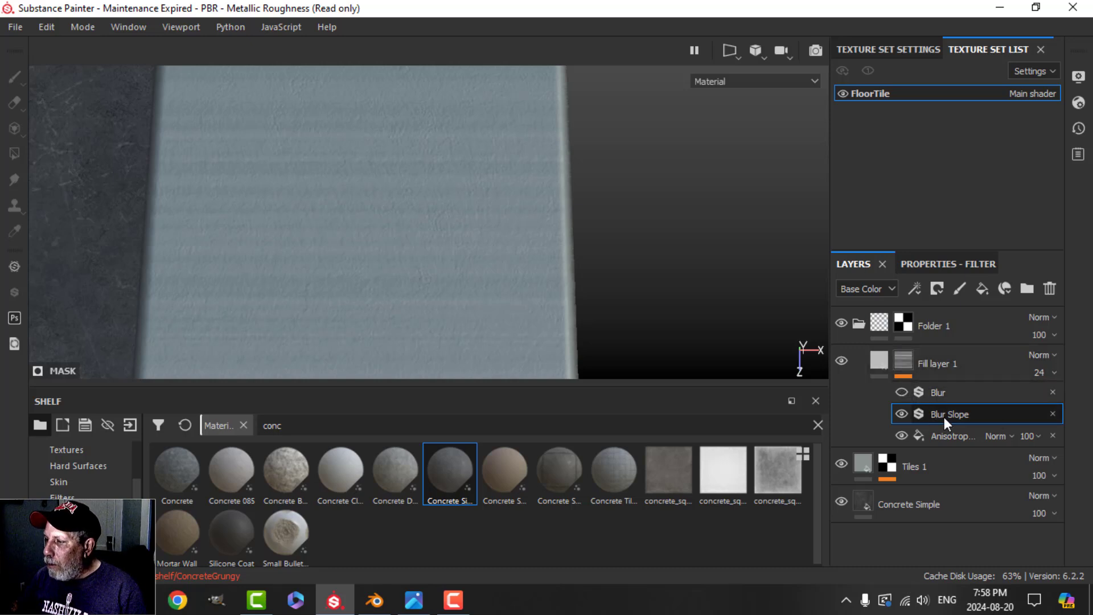
click(1053, 371)
drag(1029, 398, 1056, 397)
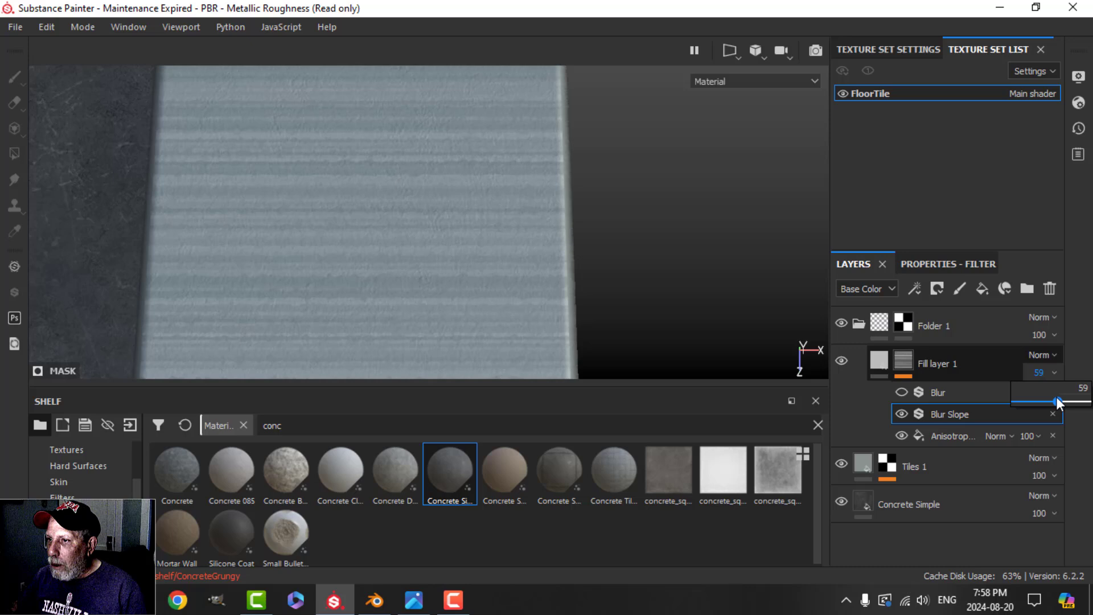
Set the Blur Slope filter's intensity to 7.76 and quality to 0.21, and check the whole tile
click(938, 264)
mouse_move(886, 466)
mouse_down()
mouse_move(910, 463)
mouse_move(900, 464)
mouse_up()
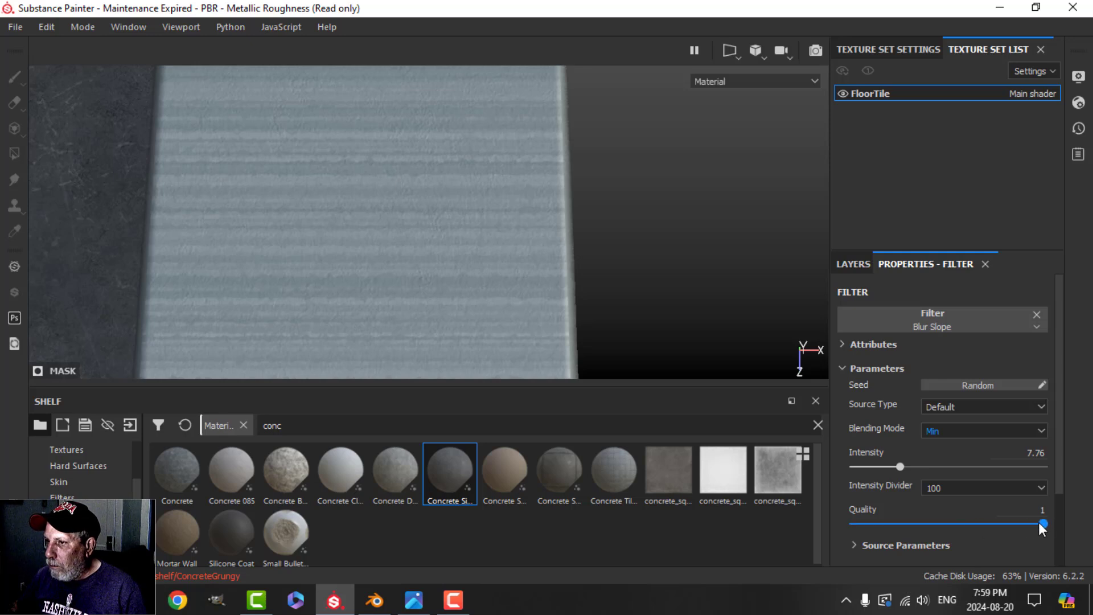
drag(1039, 523, 893, 521)
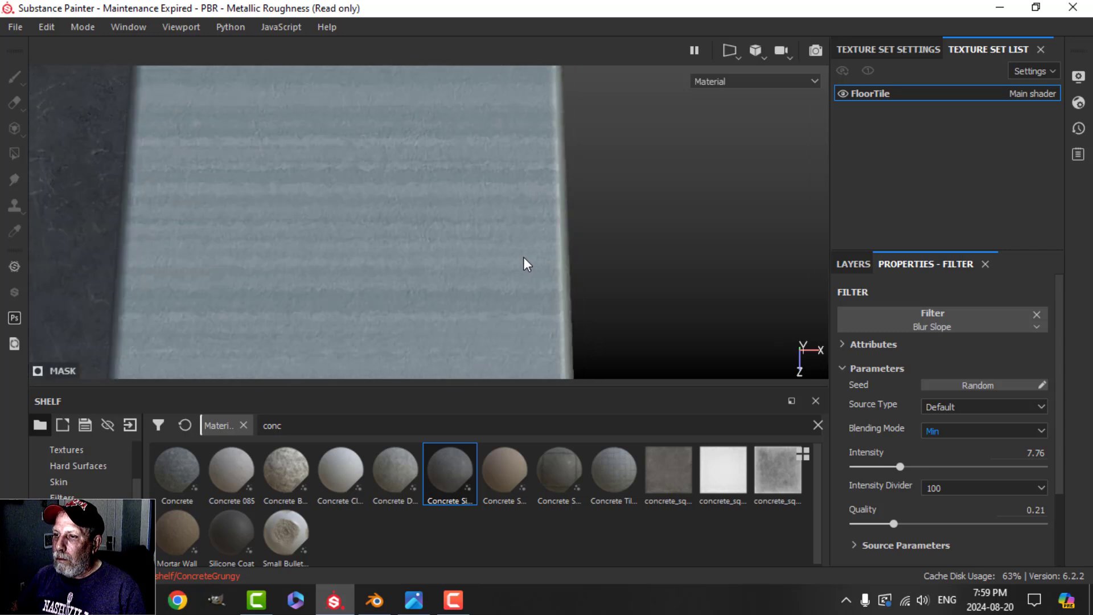
scroll(524, 257, down, 5)
alt+middle_drag(506, 261, 527, 227)
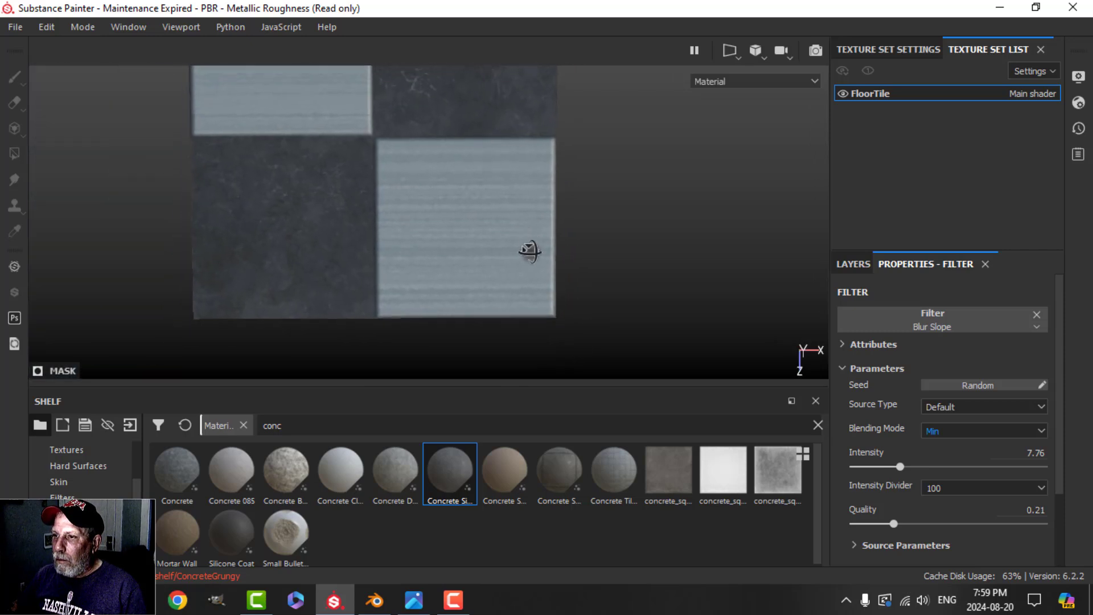
alt+drag(530, 251, 653, 290)
Lower the Anisotropic Noise fill's opacity in the mask and raise Fill layer 1's opacity to soften the streaks
click(848, 264)
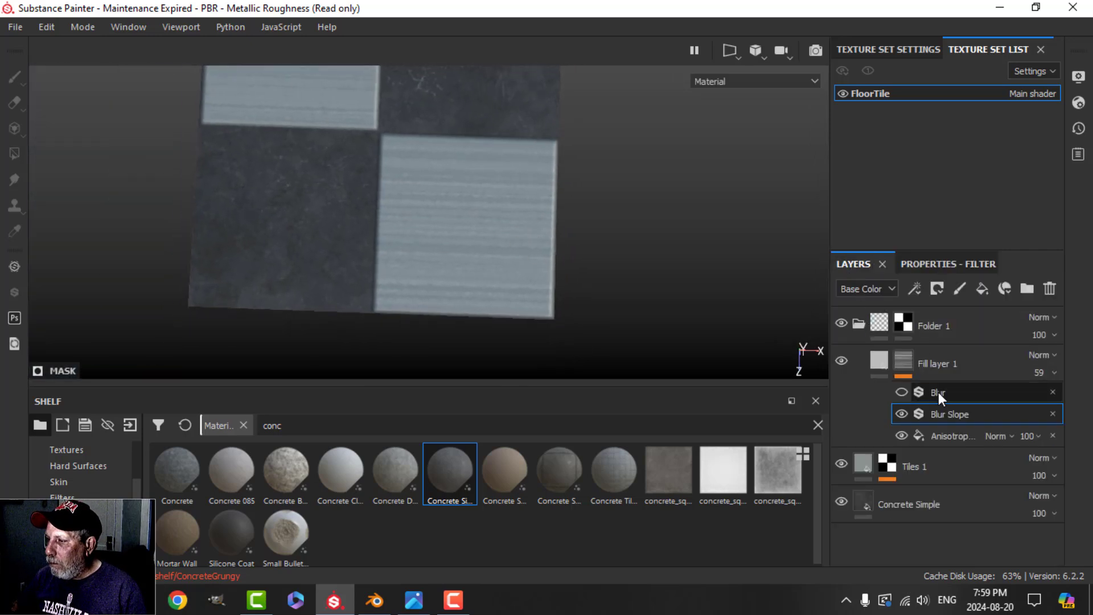
click(948, 436)
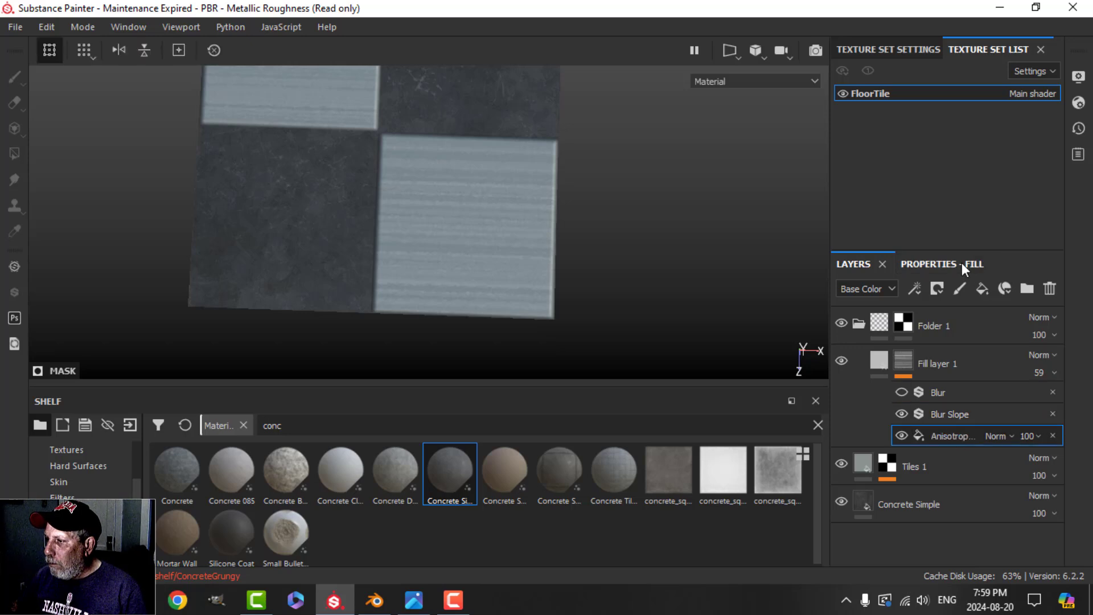
click(1036, 436)
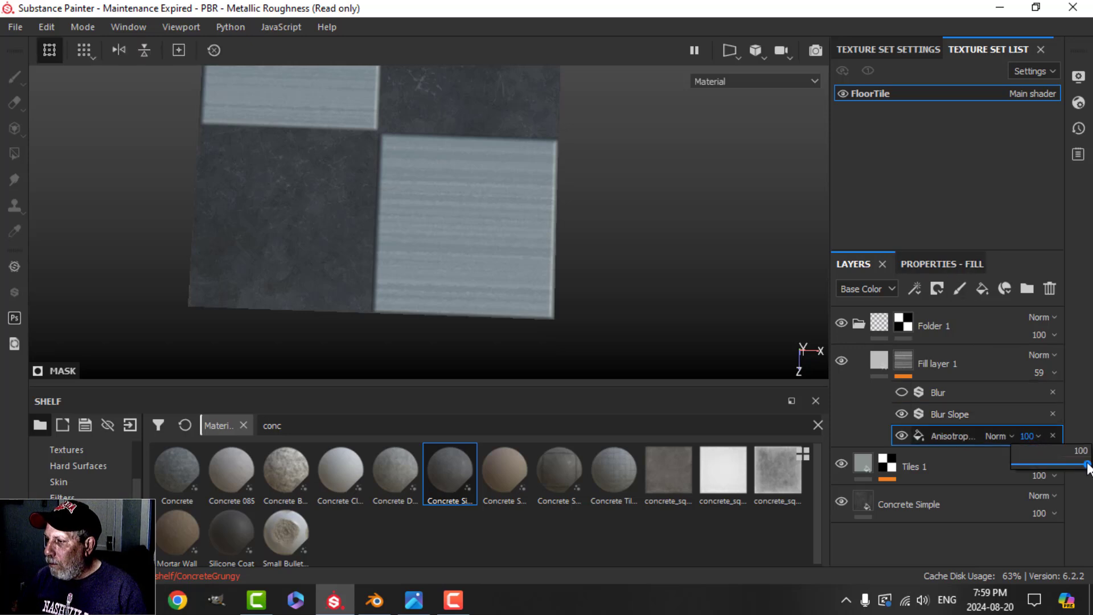
drag(1085, 464, 1061, 466)
click(1052, 371)
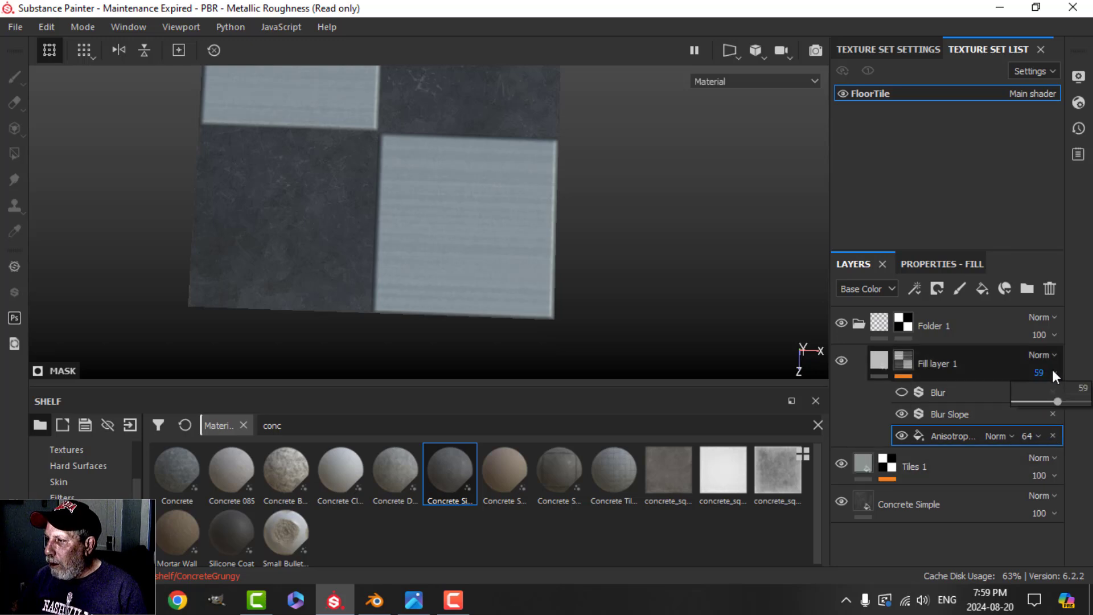
drag(1060, 402, 1090, 402)
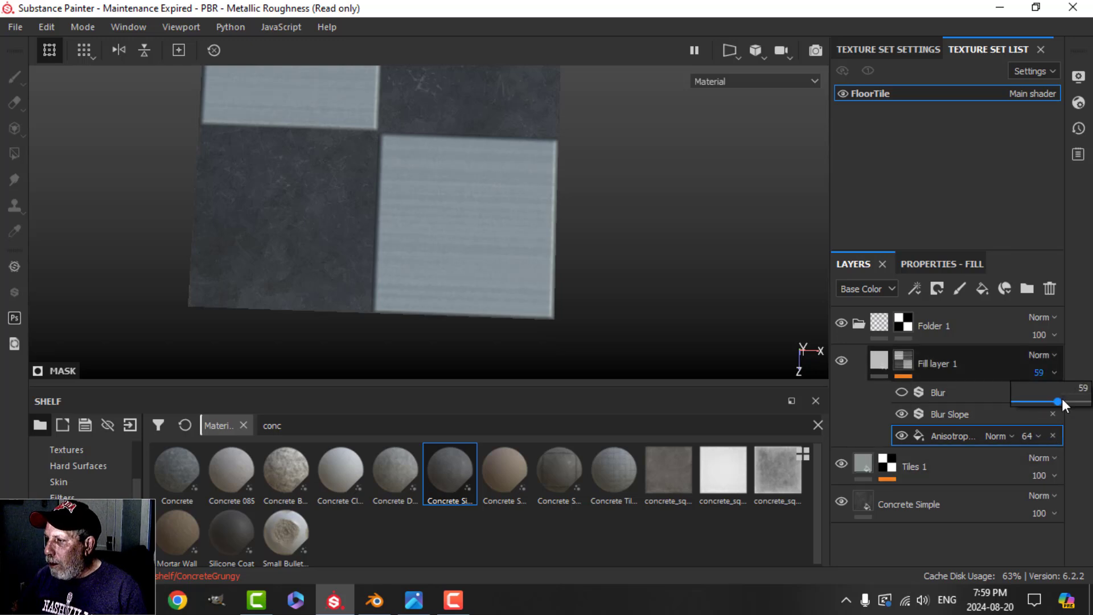
click(1038, 435)
drag(1061, 464, 1049, 465)
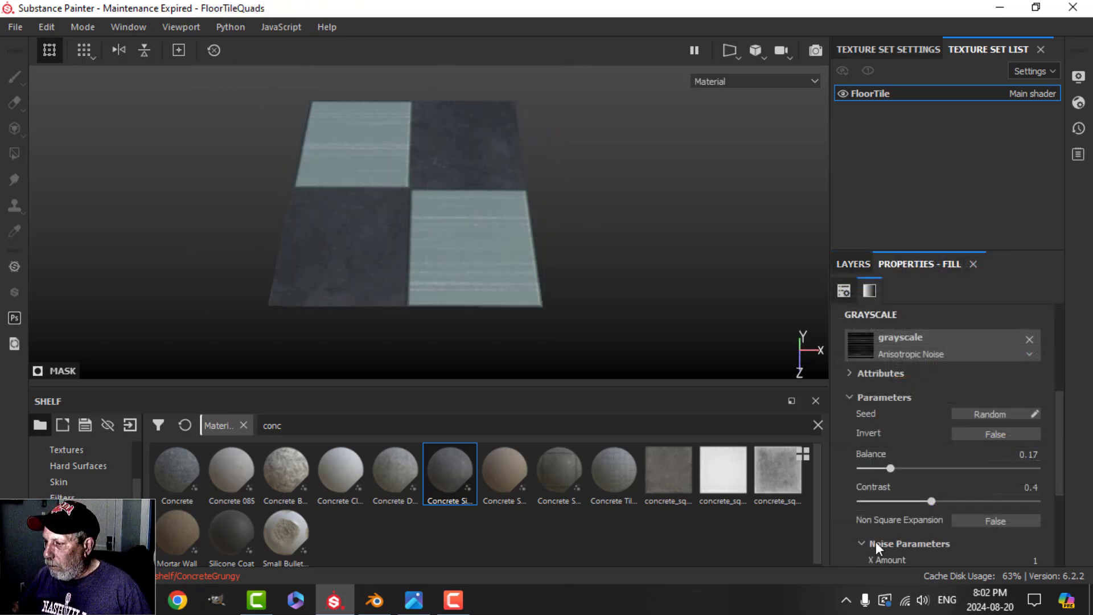
Set the Anisotropic Noise X Amount to 4 to break up the streaks, and inspect the light squares up close
scroll(876, 542, down, 5)
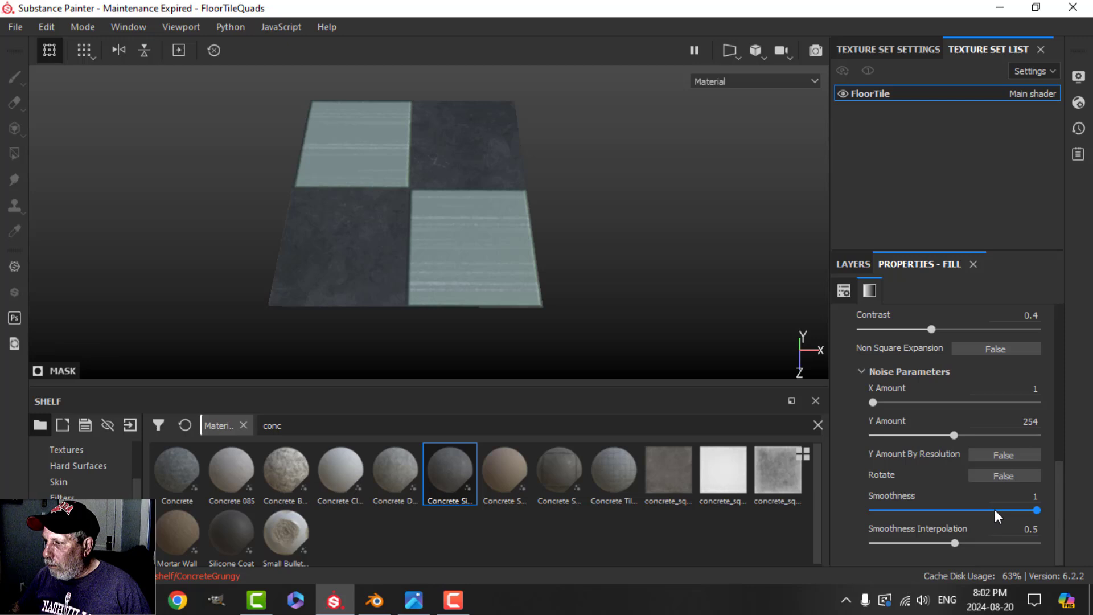
drag(882, 401, 872, 400)
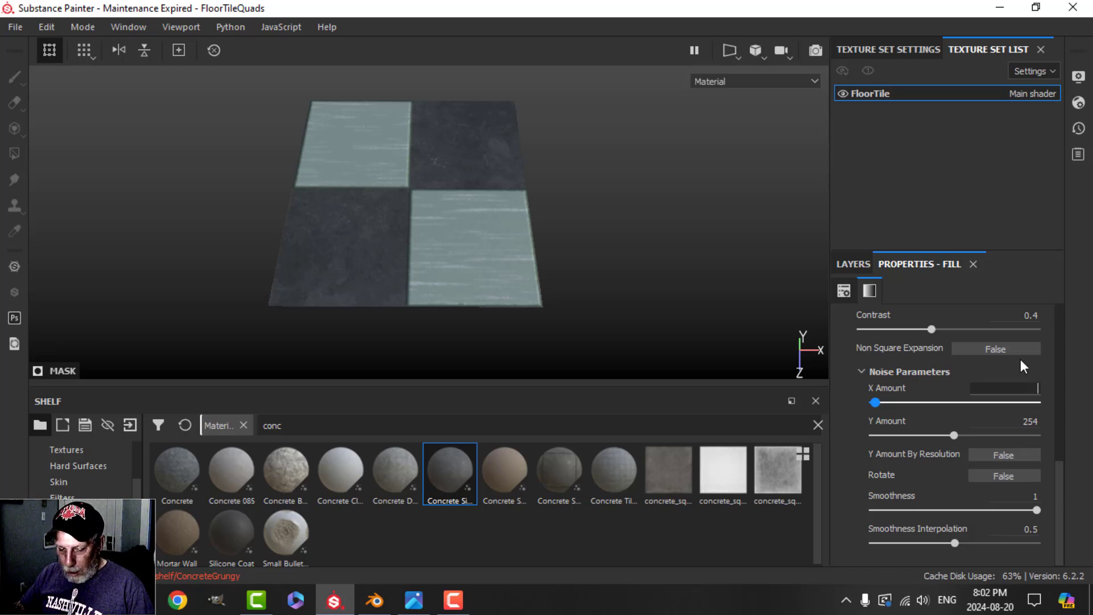
text(4)
key(Return)
scroll(554, 283, up, 3)
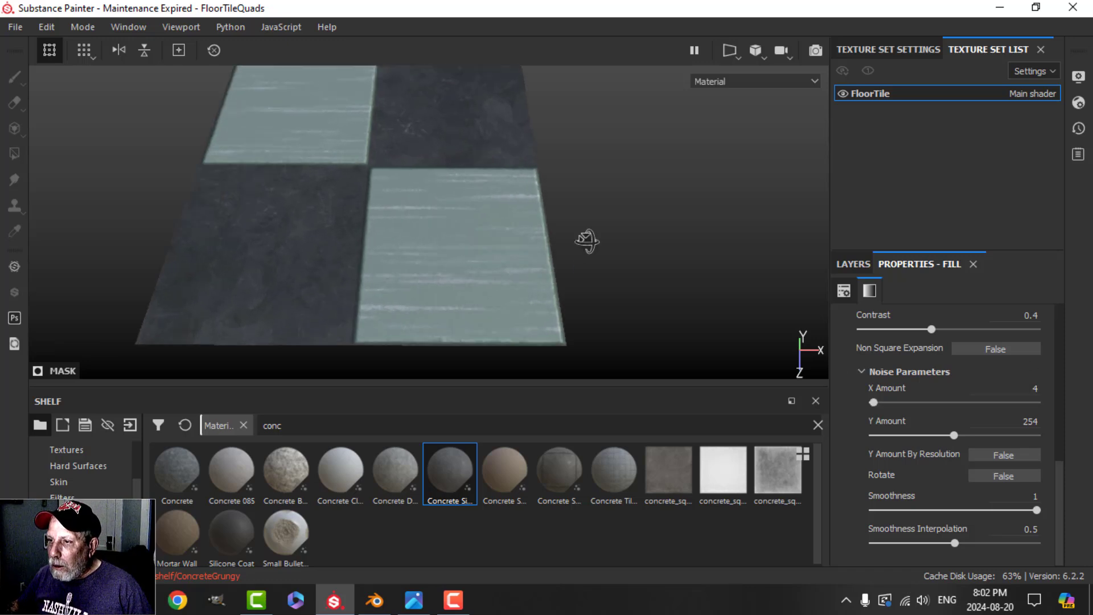
Shift the base color of the Tiles 1 fill layer toward a warmer, yellower green
click(854, 265)
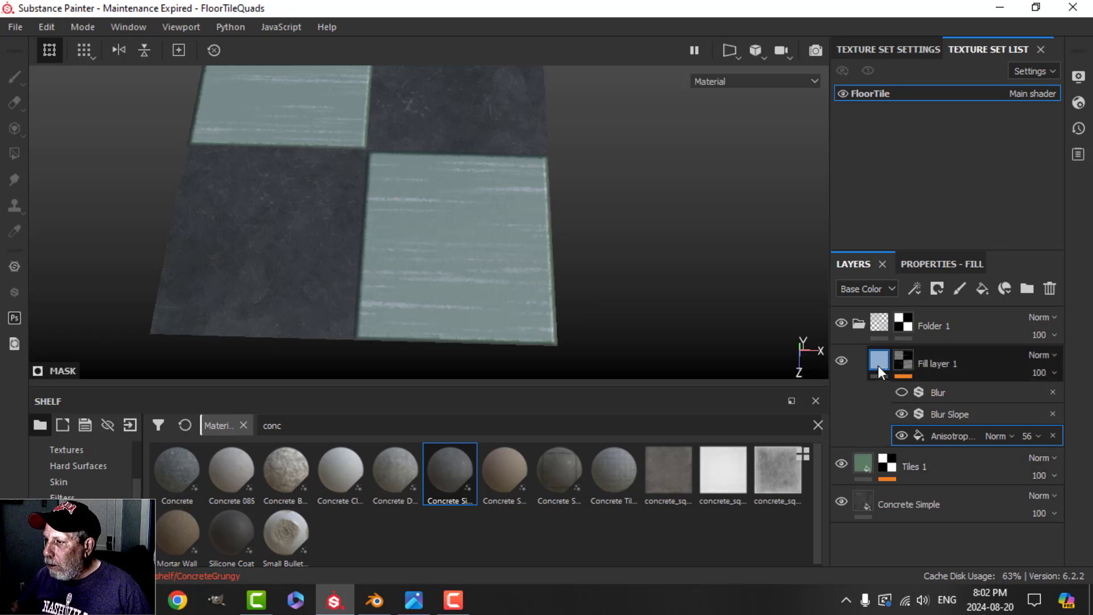
click(858, 462)
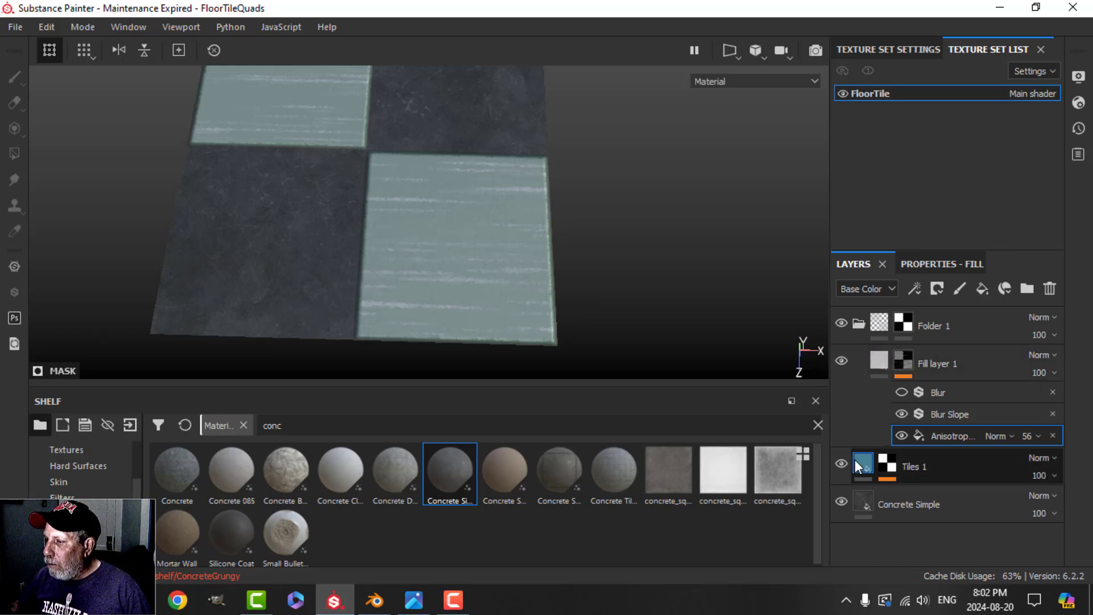
click(923, 264)
click(965, 459)
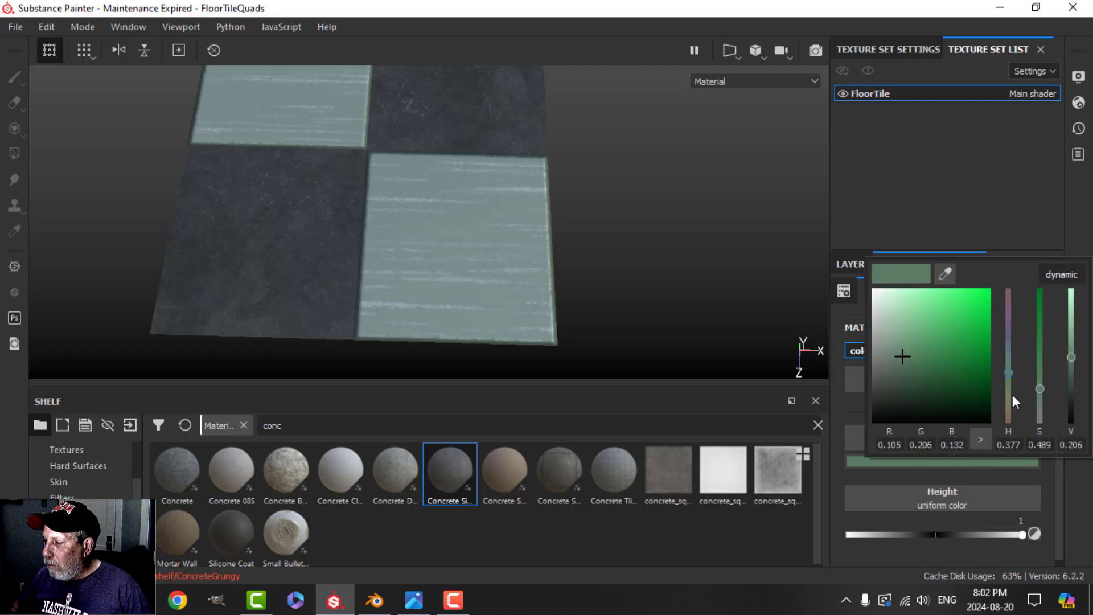
click(1008, 383)
drag(930, 362, 924, 356)
alt+drag(702, 295, 610, 256)
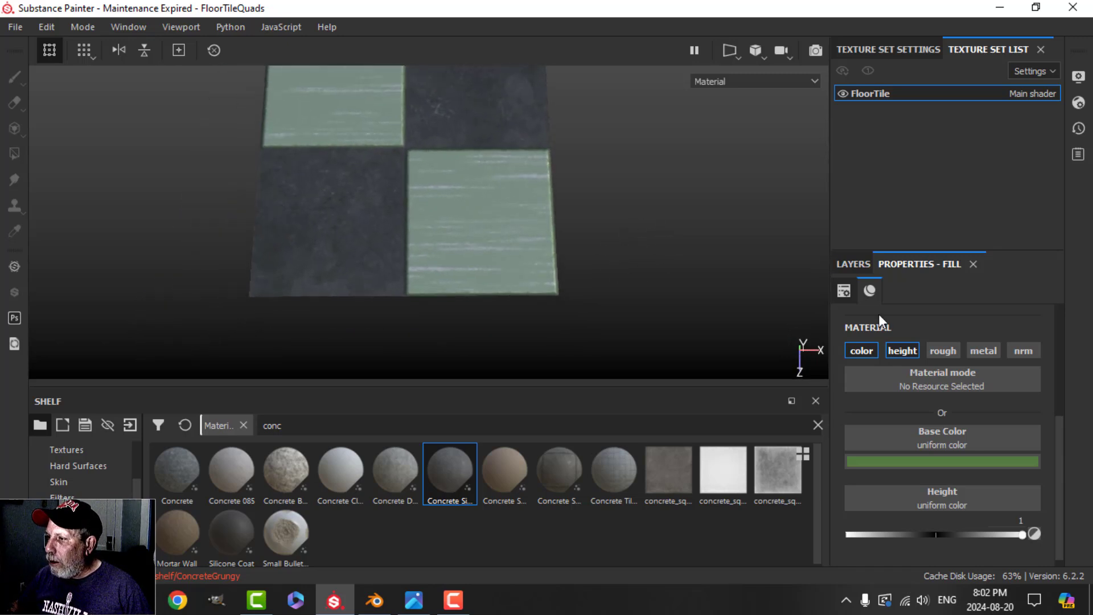
Show the Blur filter in Fill layer 1's mask again and set its blur intensity to 1.36
click(857, 264)
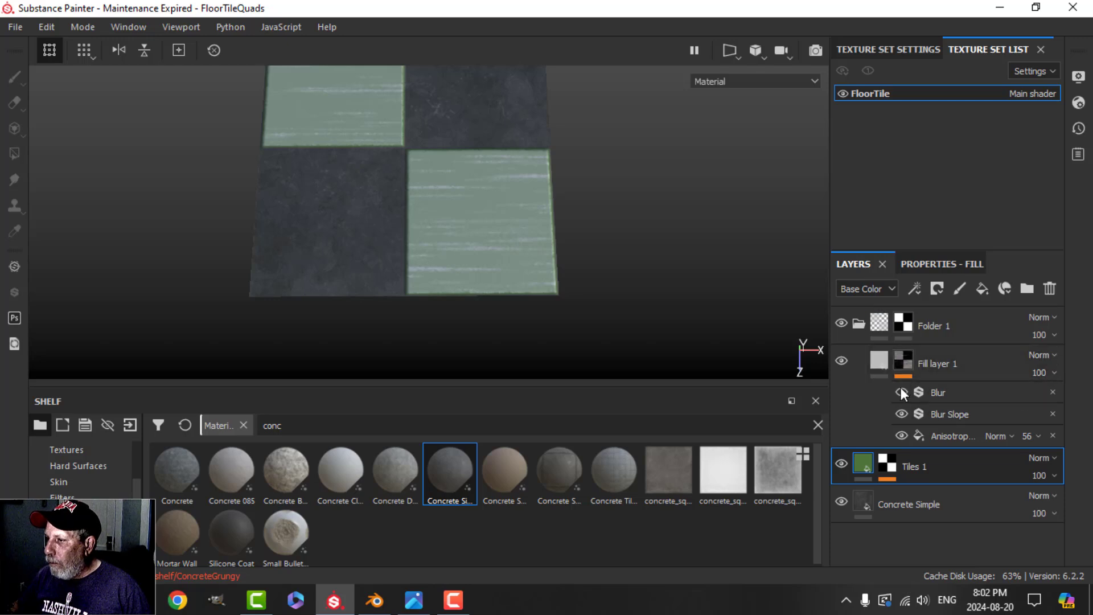
click(941, 393)
click(945, 265)
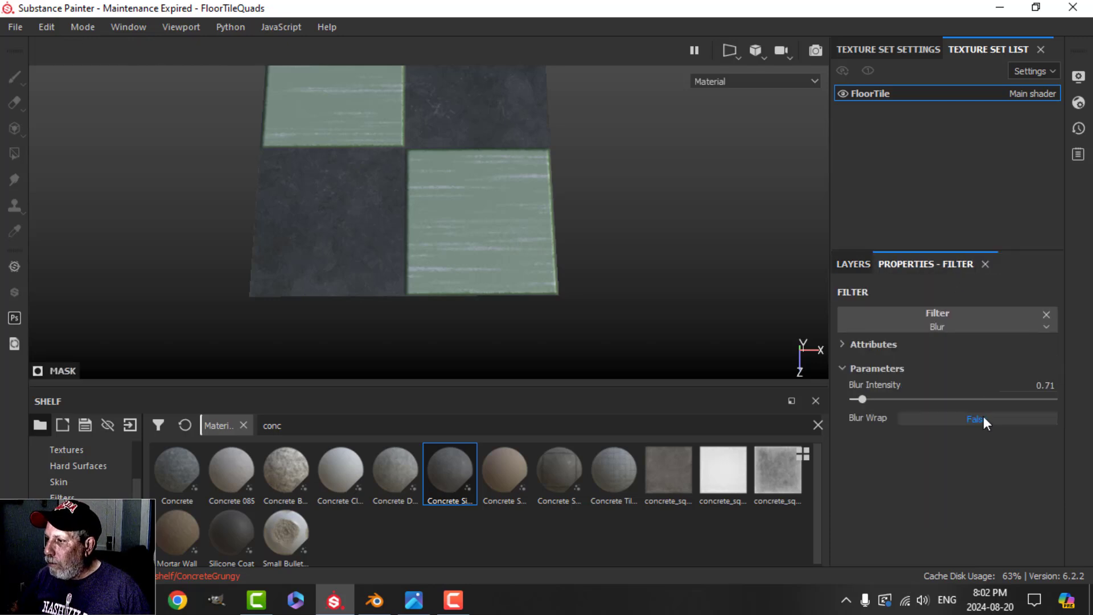
mouse_move(863, 399)
mouse_down()
mouse_move(886, 393)
mouse_move(869, 393)
mouse_up()
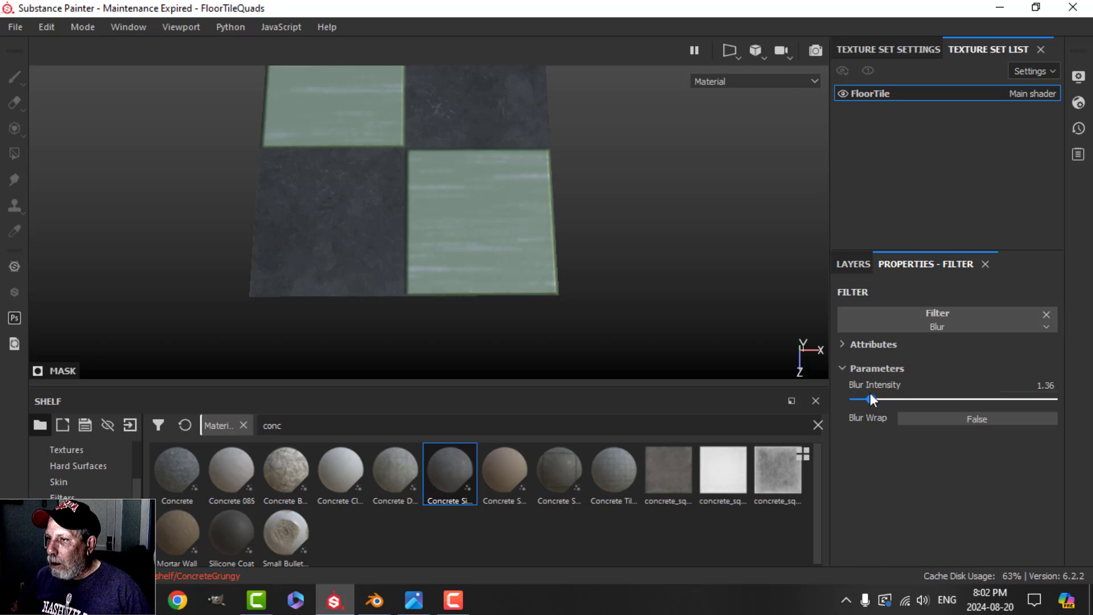
alt+drag(670, 317, 611, 240)
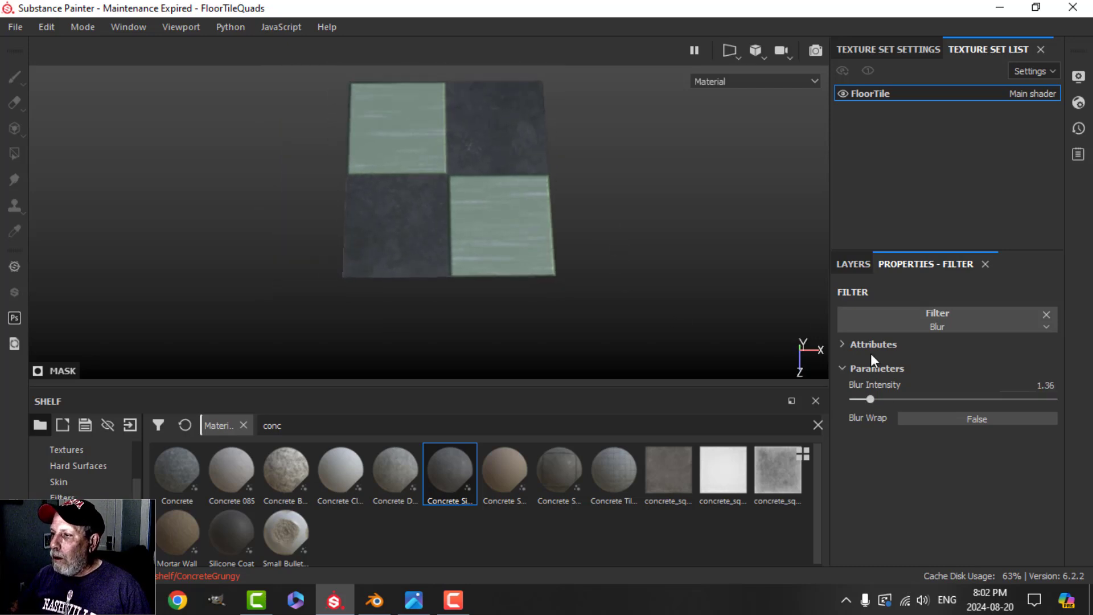
Move the green Tiles 1 layer into Folder 1 below Fill layer 1, and rename the folder as Tiles 1
click(844, 263)
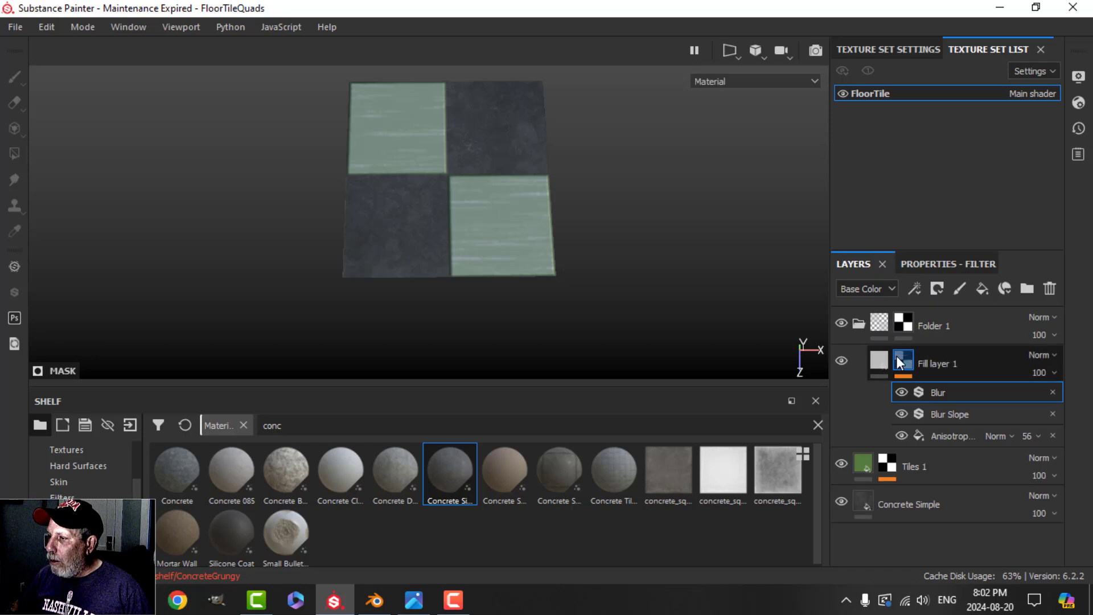
click(859, 323)
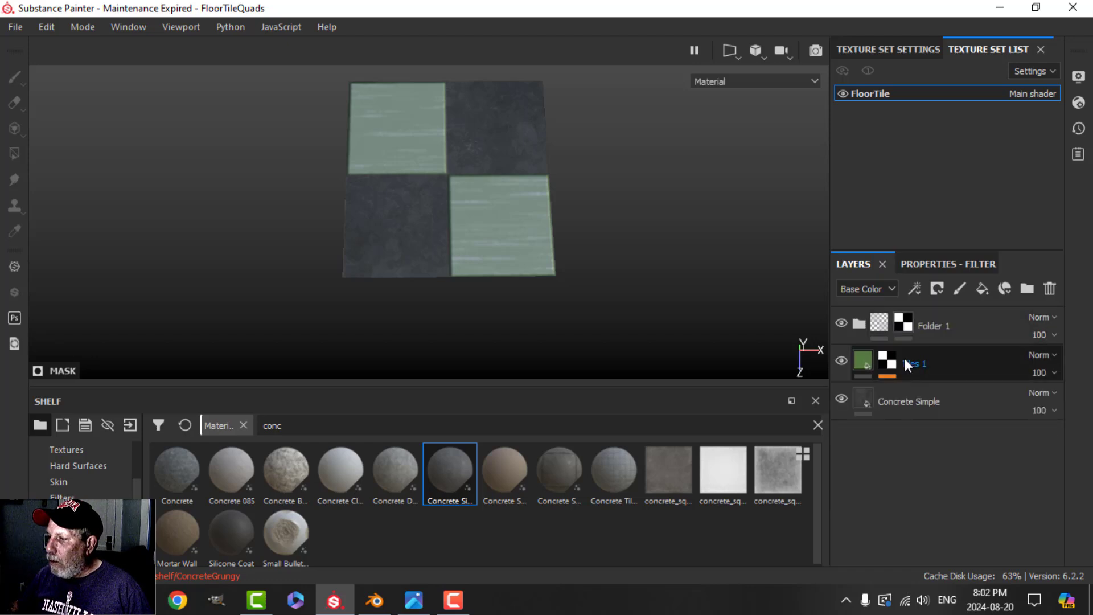
drag(864, 362, 884, 326)
click(859, 324)
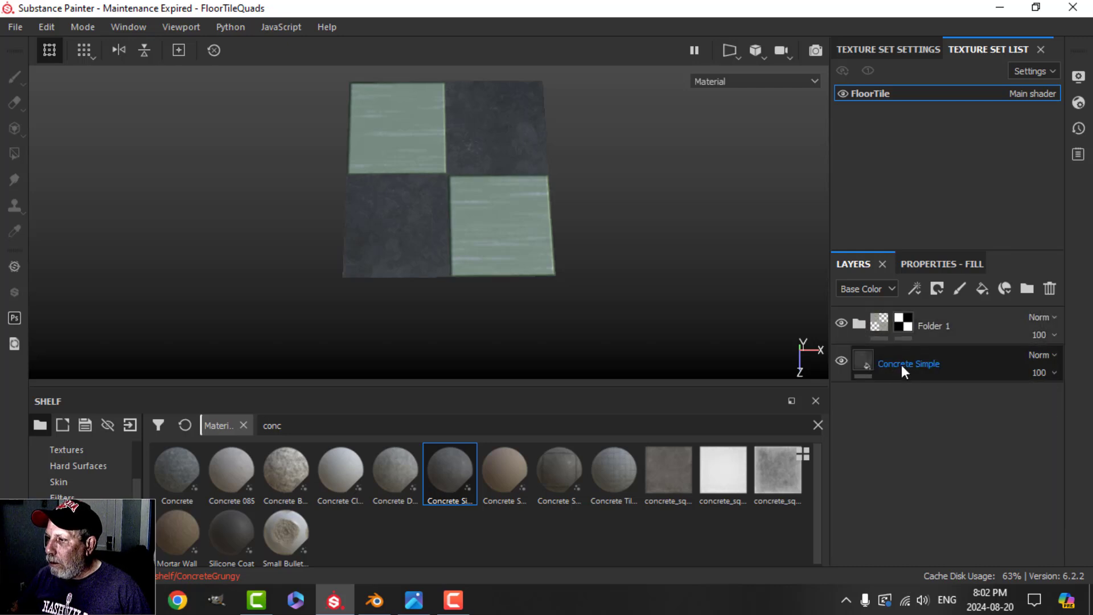
click(929, 329)
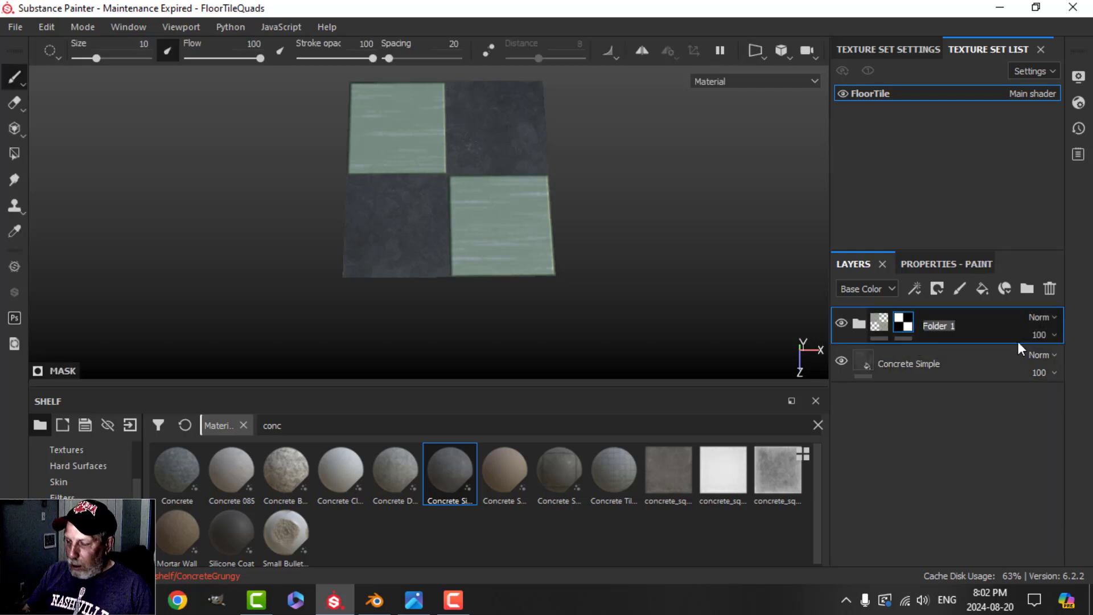
text(Tiles 1)
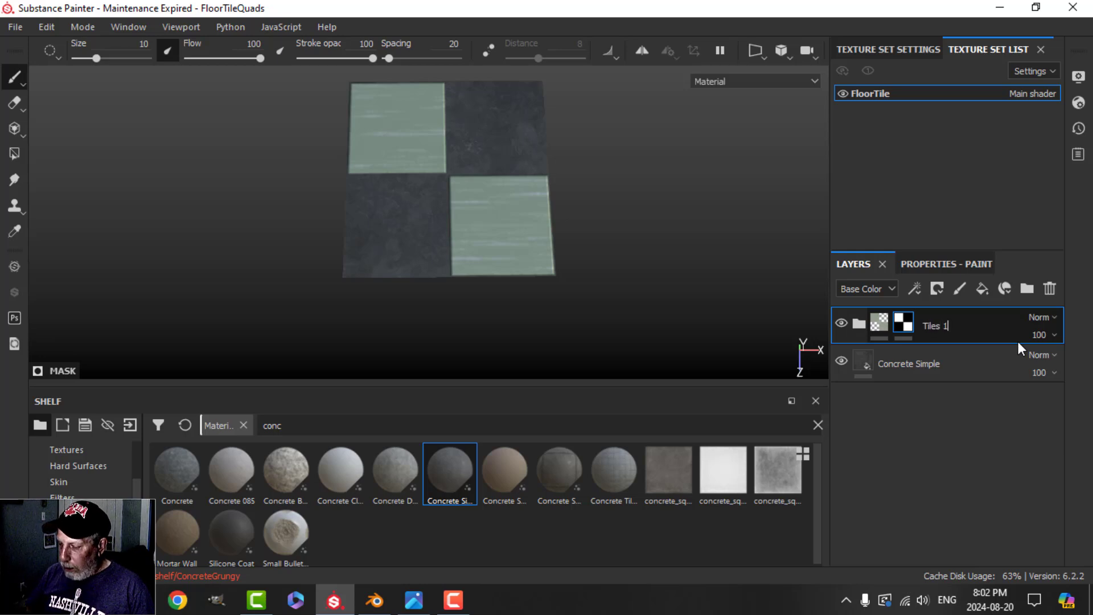
key(Return)
alt+drag(580, 239, 601, 239)
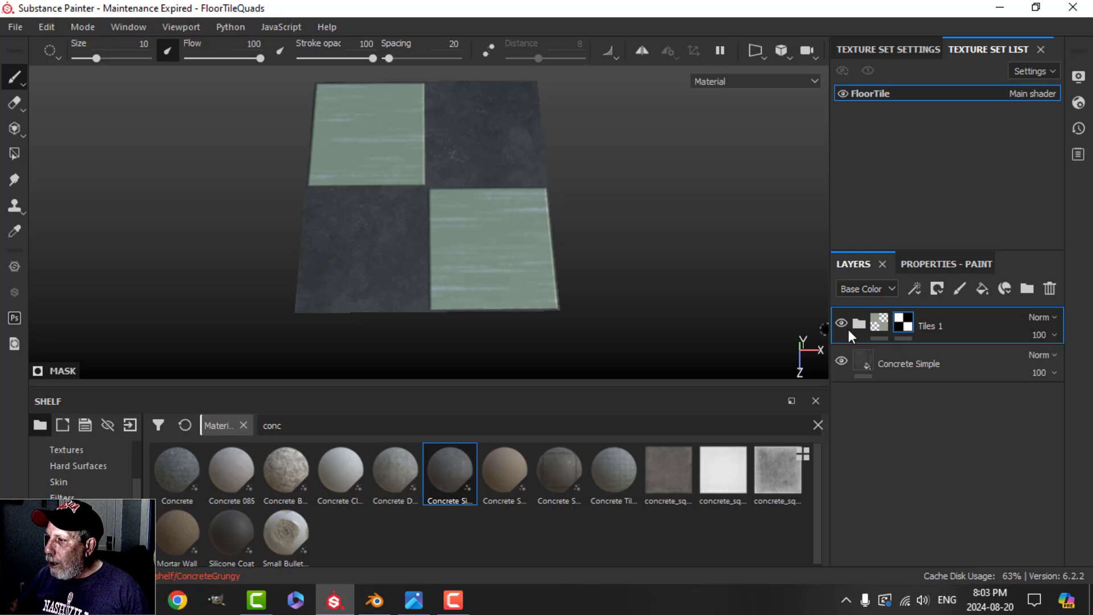
Add a fill layer above the Tiles 1 folder with only color, height and roughness enabled, and set its height to 1
click(981, 289)
click(948, 265)
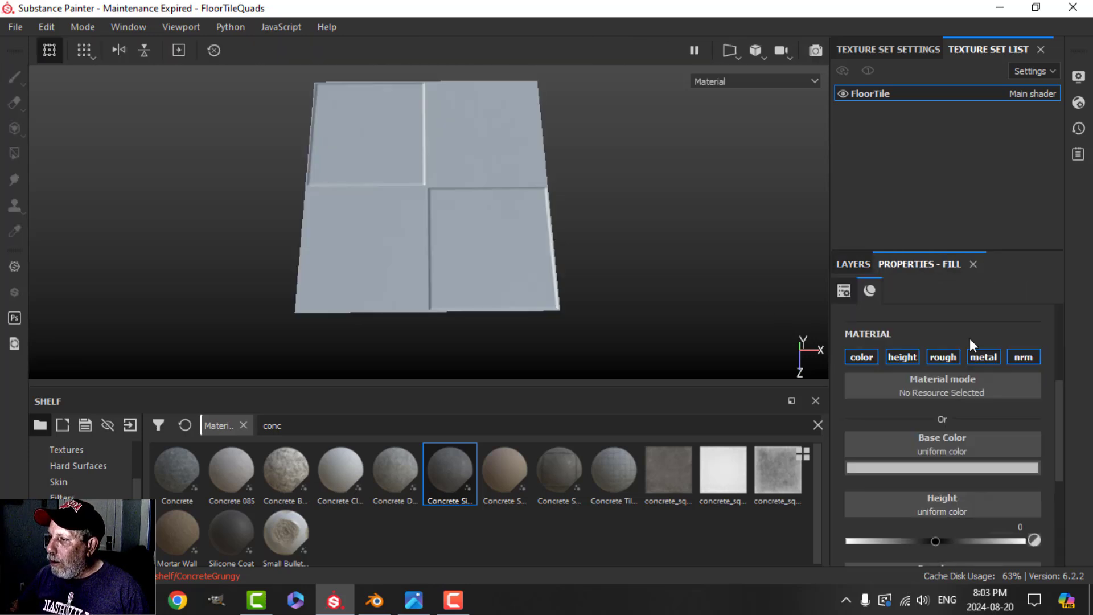
click(866, 360)
click(866, 357)
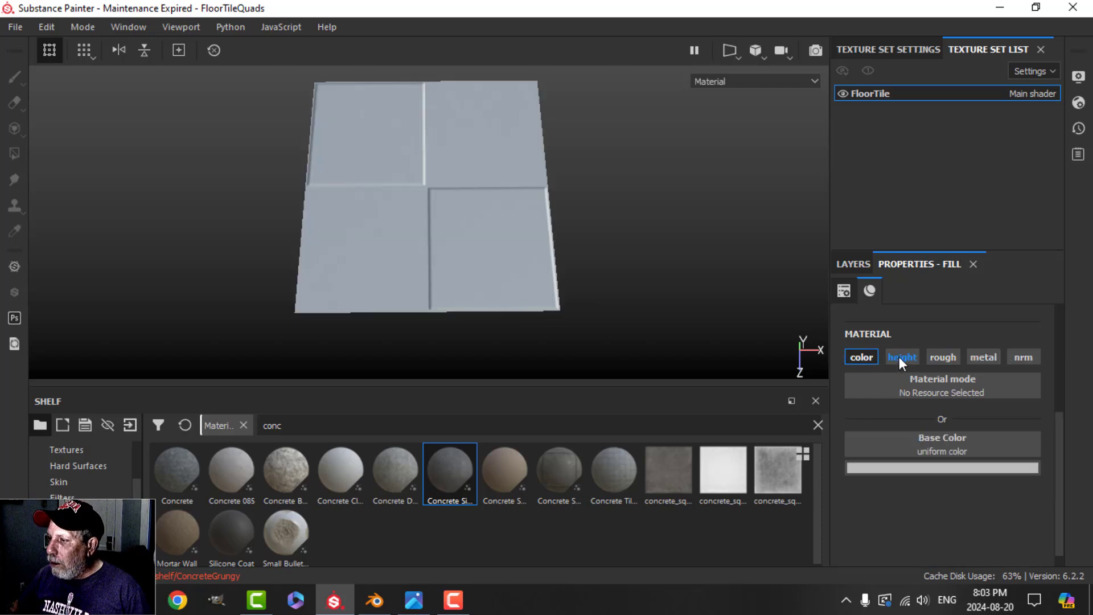
click(934, 357)
click(941, 355)
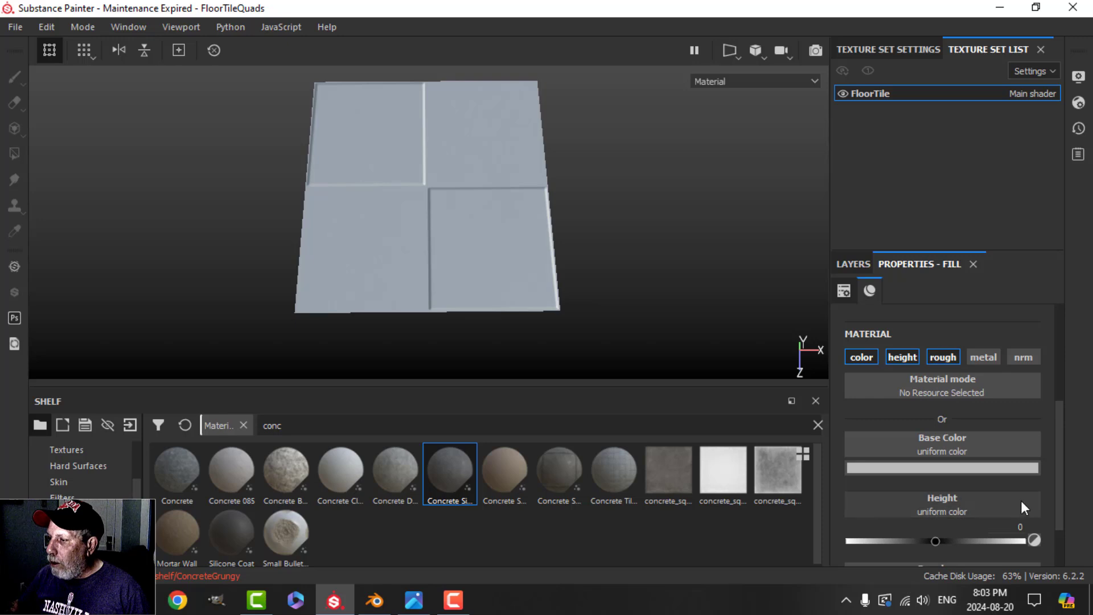
scroll(954, 513, down, 1)
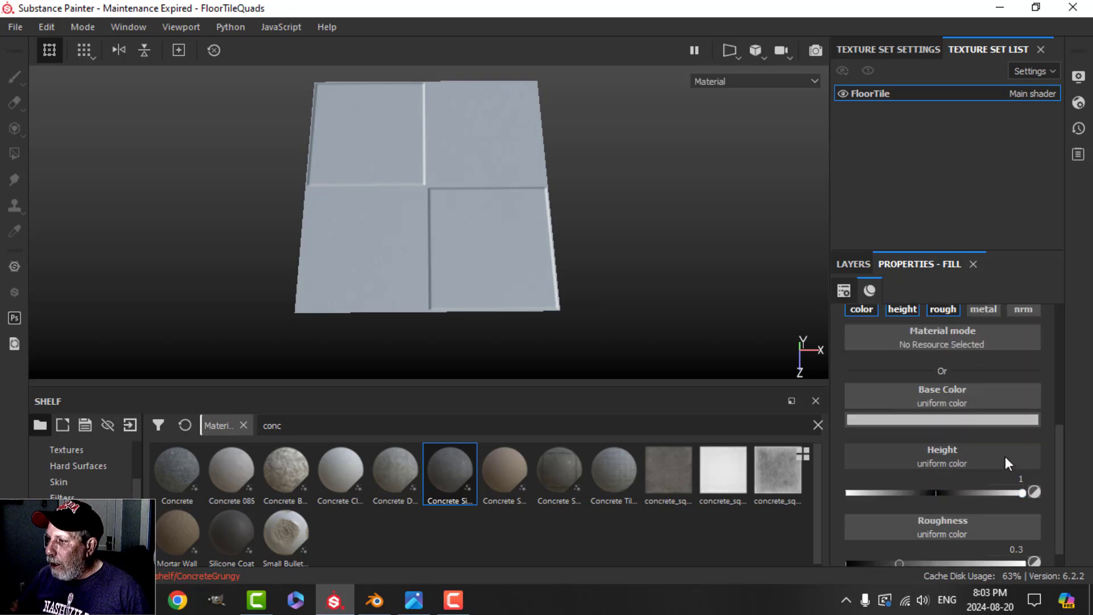
Give Fill layer 2 a black mask and reveal it on the two dark squares with Polygon Fill
click(862, 264)
click(936, 288)
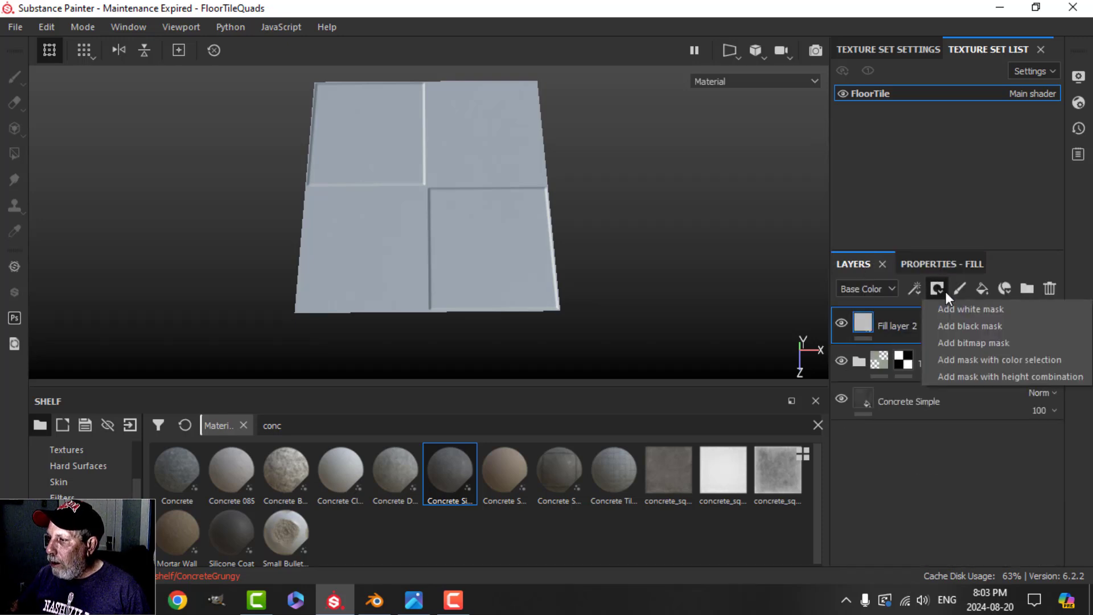
click(958, 323)
click(15, 153)
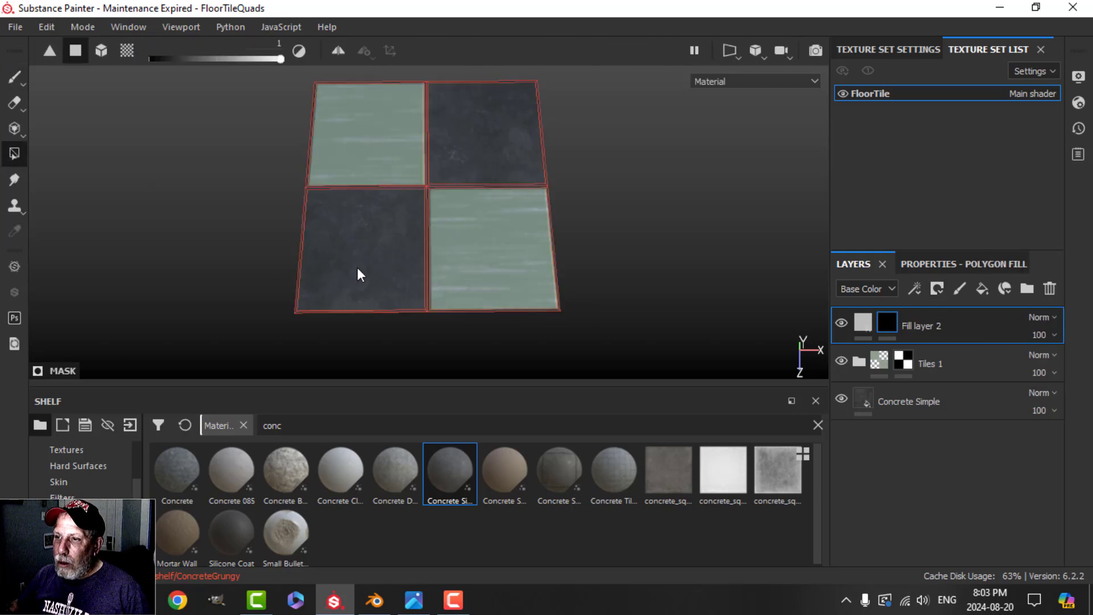
click(381, 247)
click(477, 130)
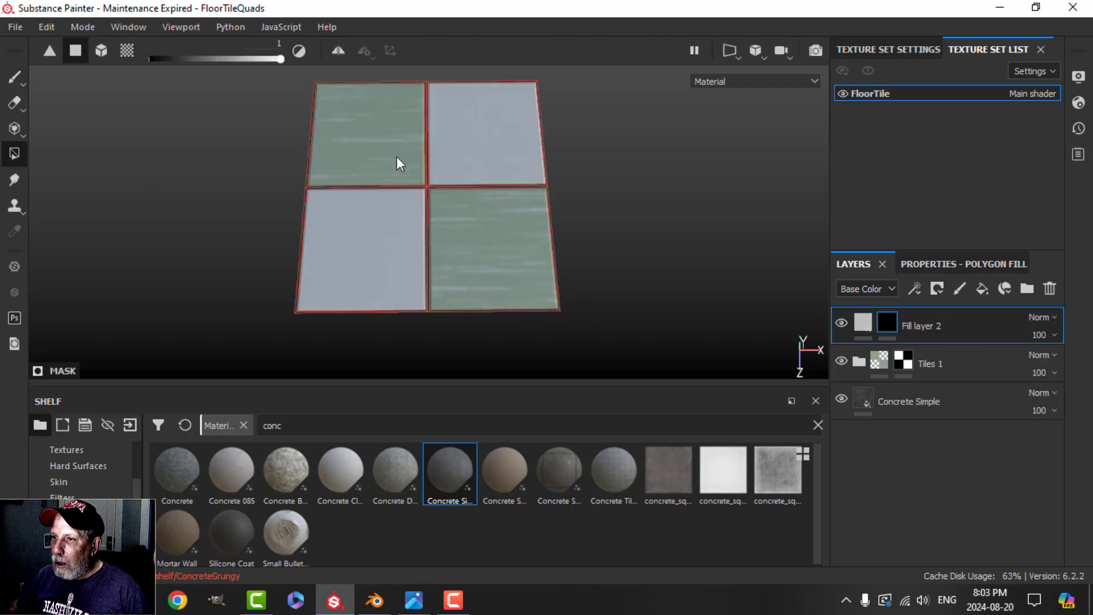
click(15, 77)
alt+drag(455, 216, 478, 228)
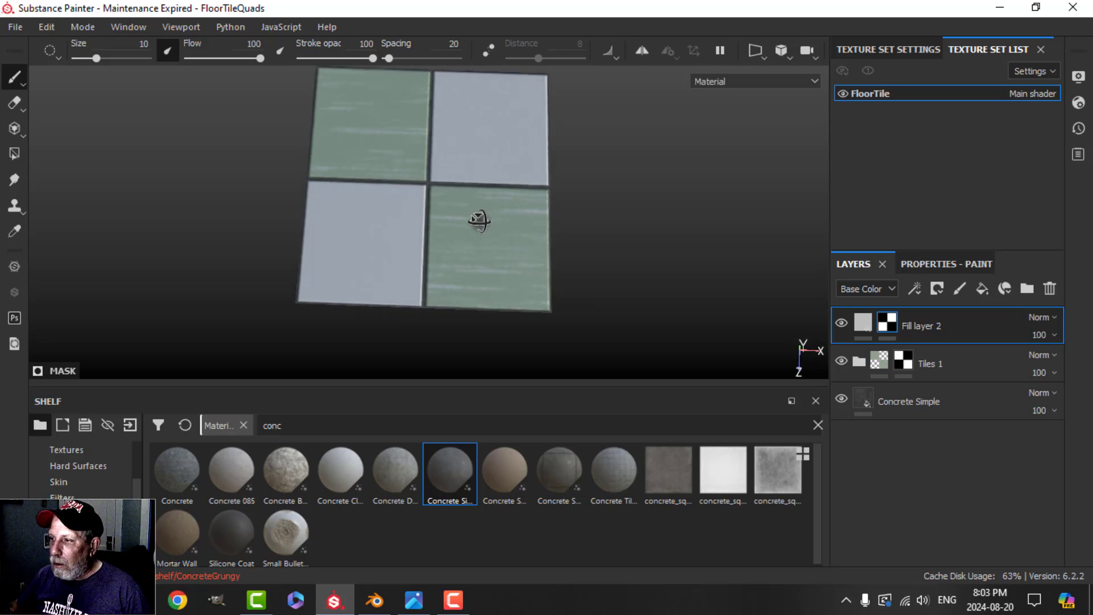
Add a Bevel filter to Fill layer 2's mask and set its distance to 0.06
click(914, 288)
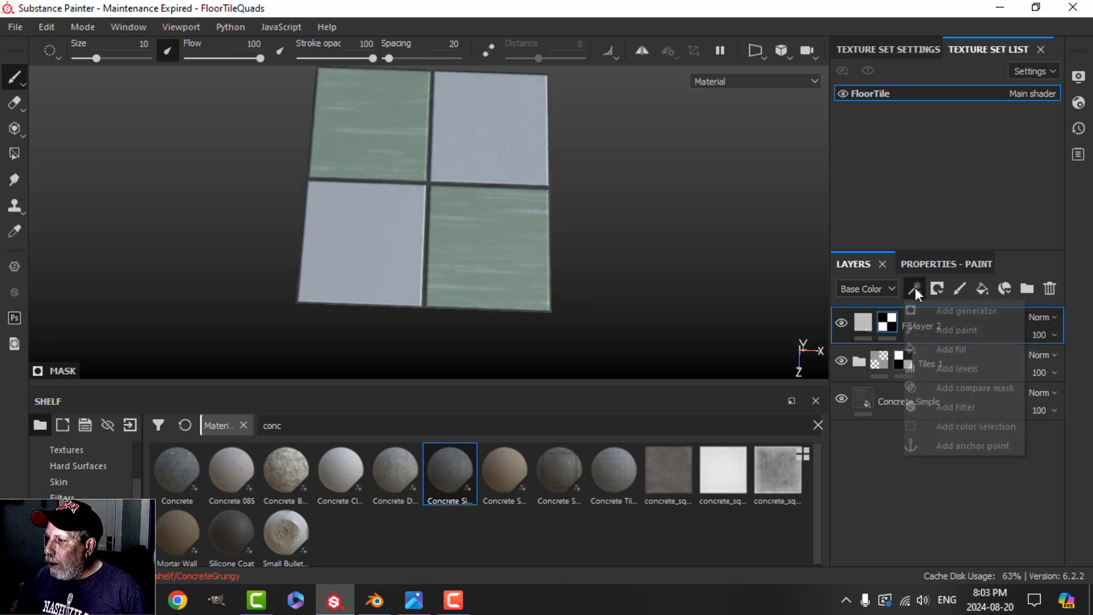
click(945, 405)
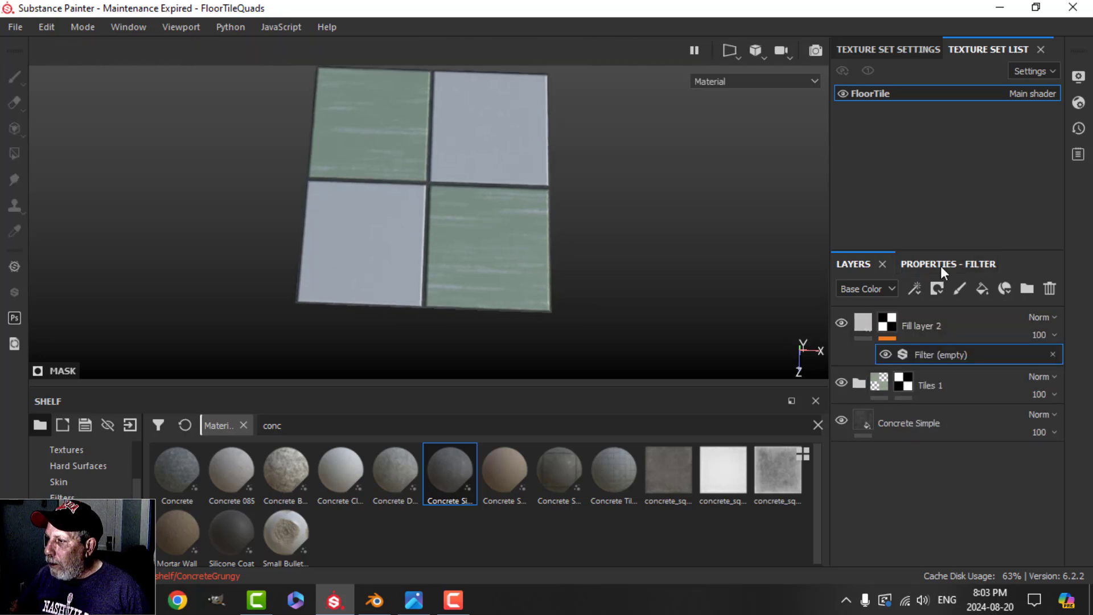
click(940, 265)
click(948, 325)
click(970, 379)
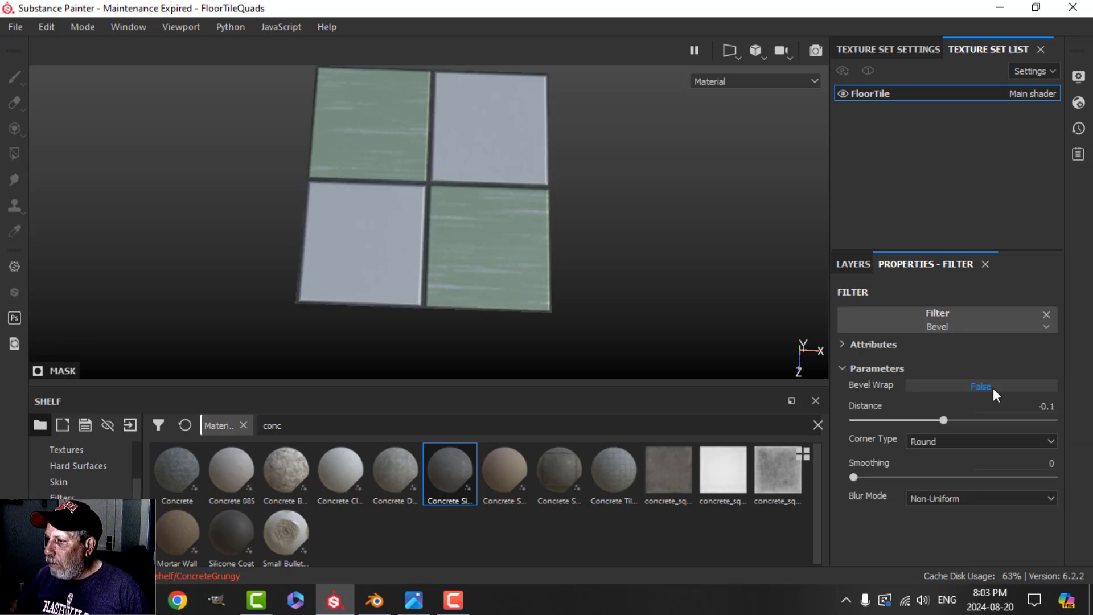
double_click(1024, 406)
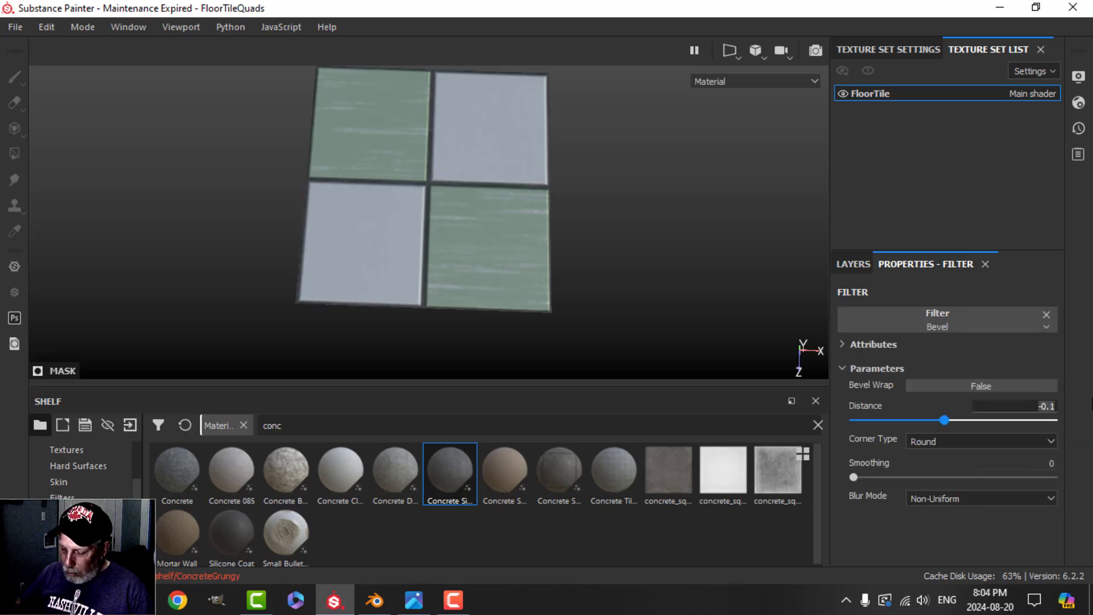
text(0.06)
key(Return)
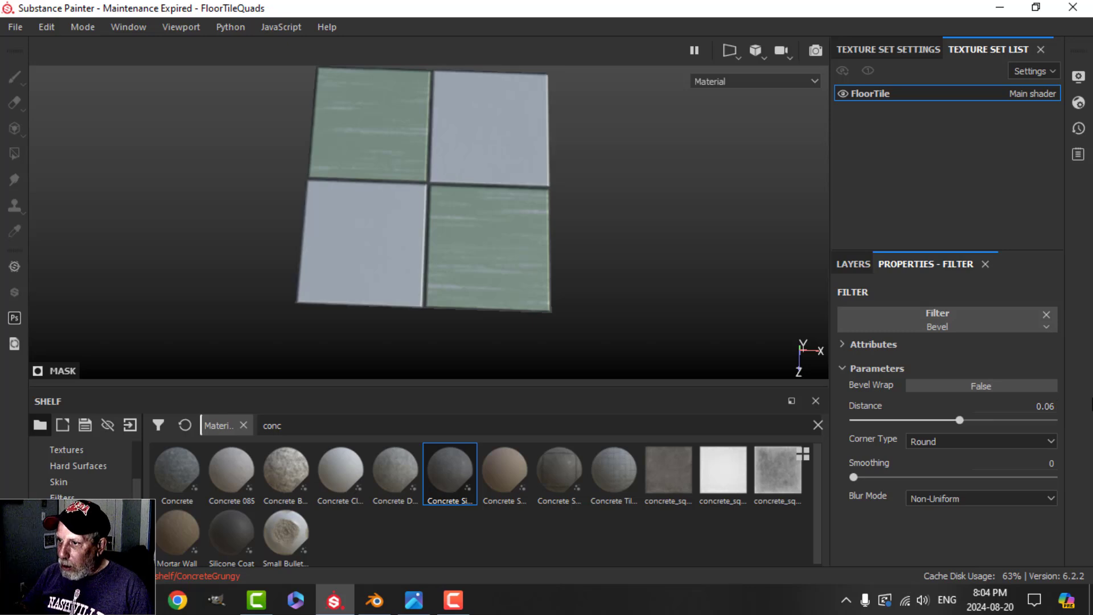
Check the Bevel settings of the green Tiles 1 layer inside the folder, and set Fill layer 2's Bevel smoothing to 1.25
click(854, 264)
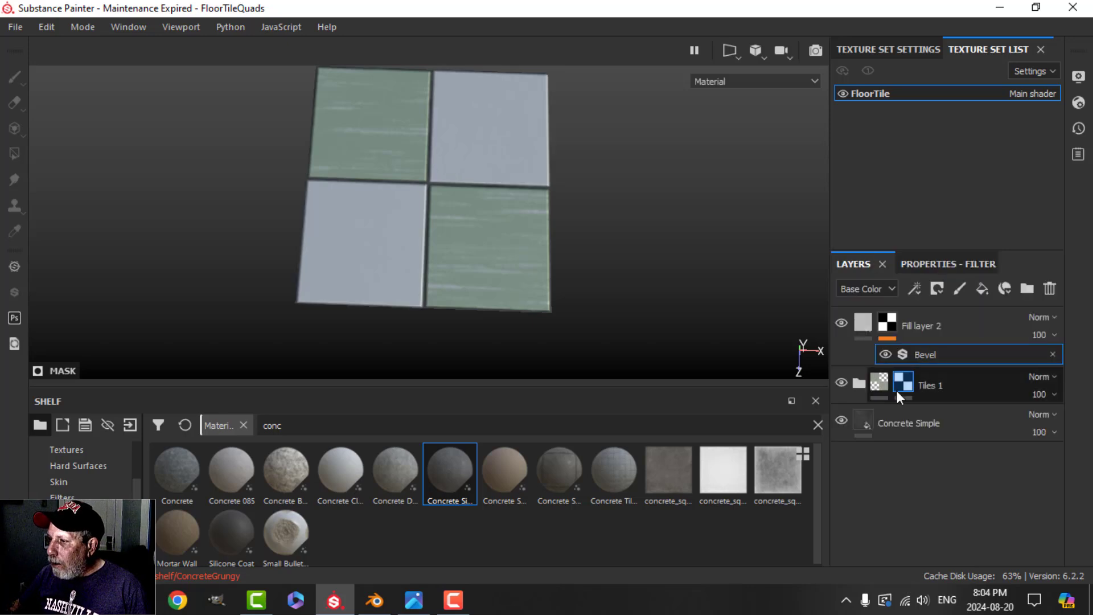
click(857, 381)
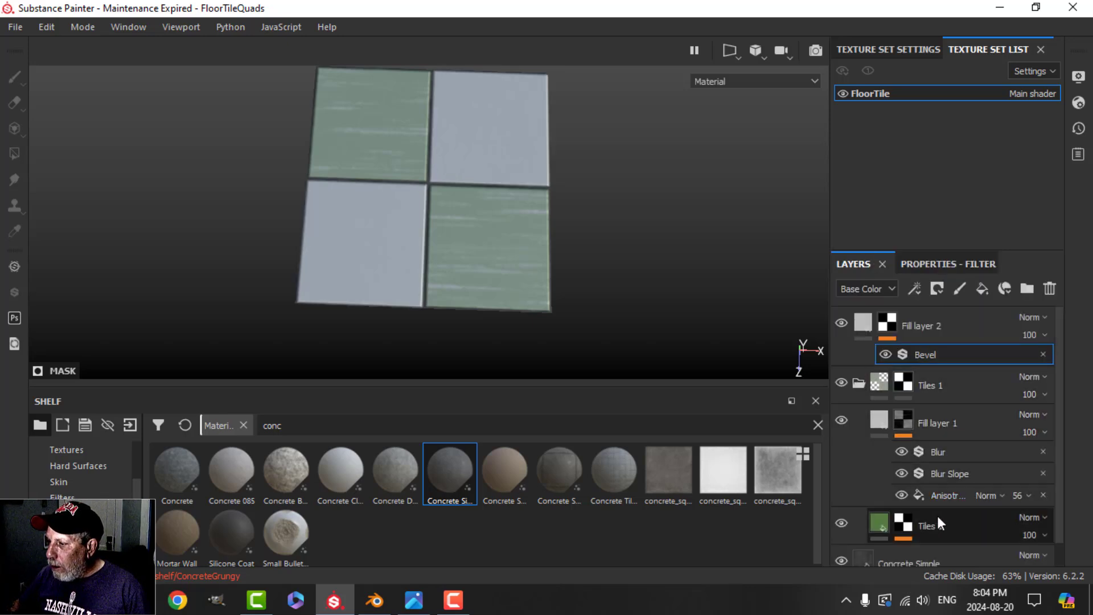
key(ctrl+v)
click(940, 504)
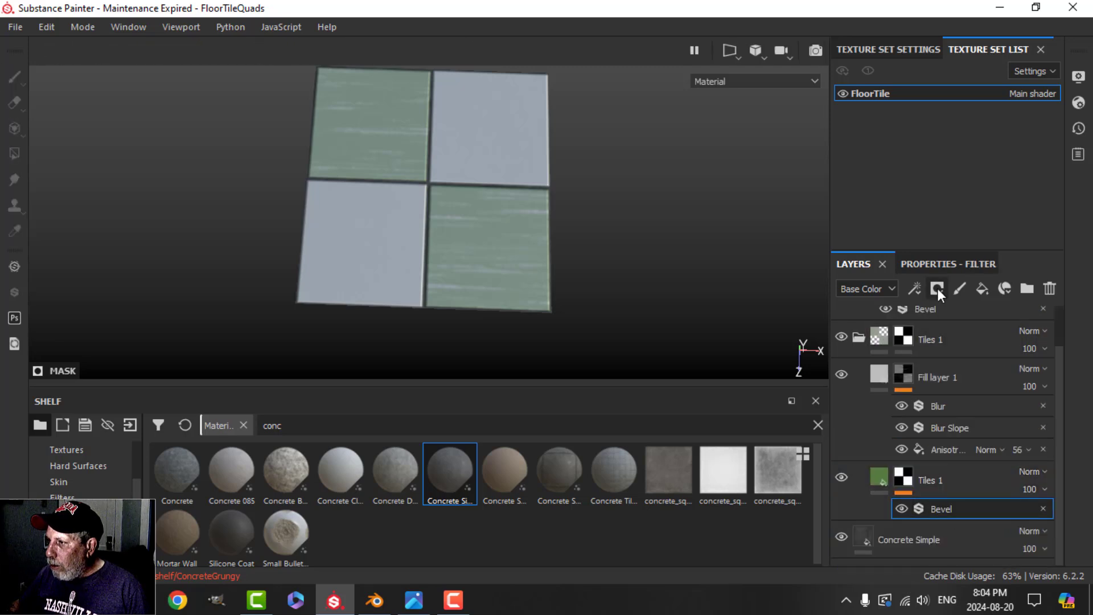
click(948, 263)
click(851, 263)
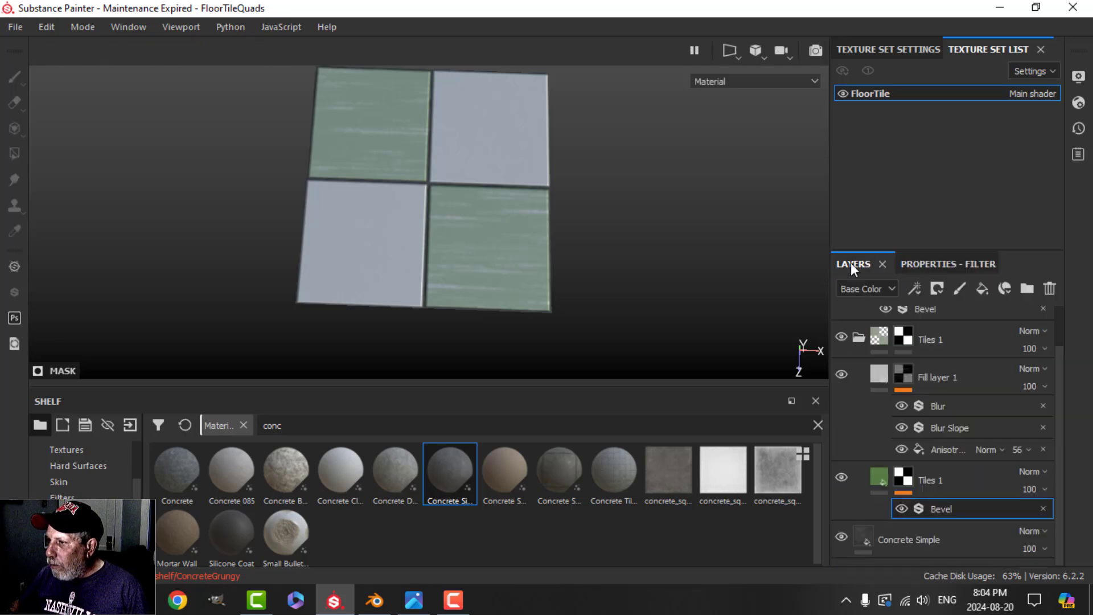
click(858, 337)
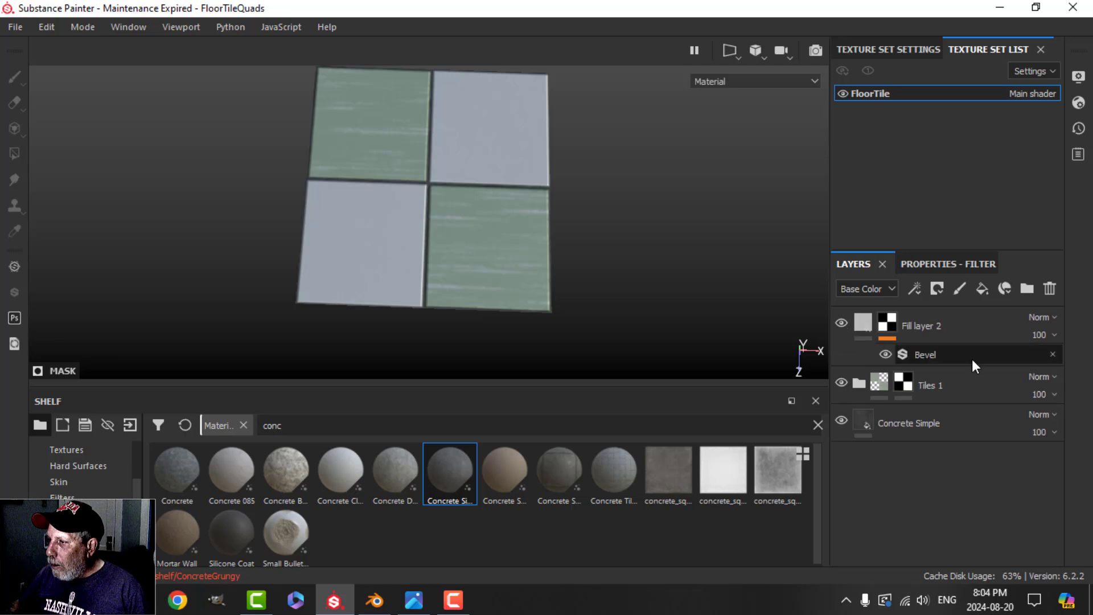
click(948, 263)
click(1023, 464)
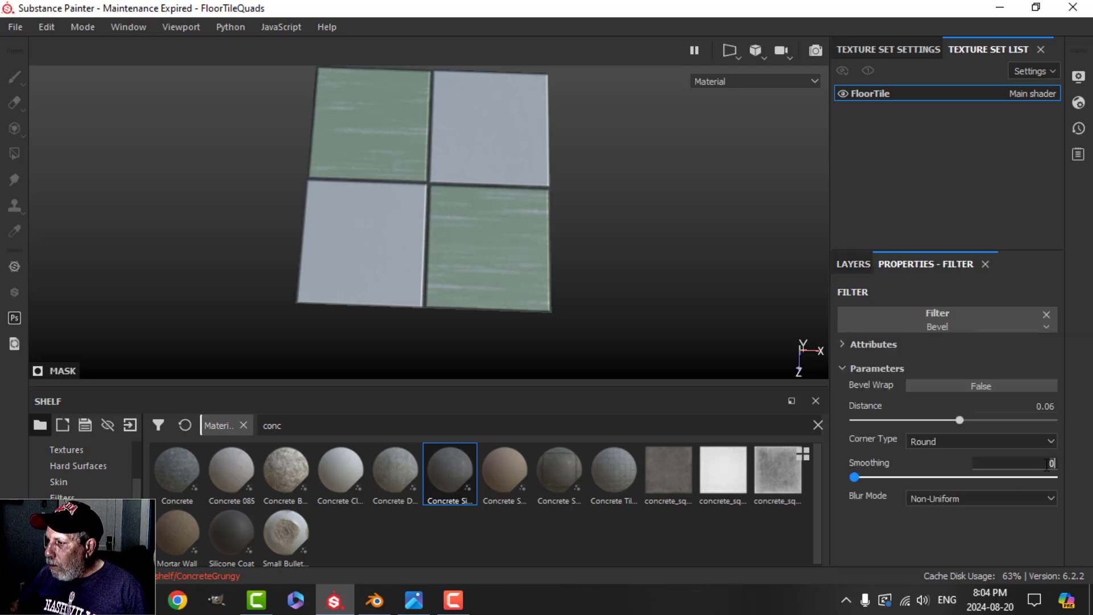
key(BackSpace)
text(1.25)
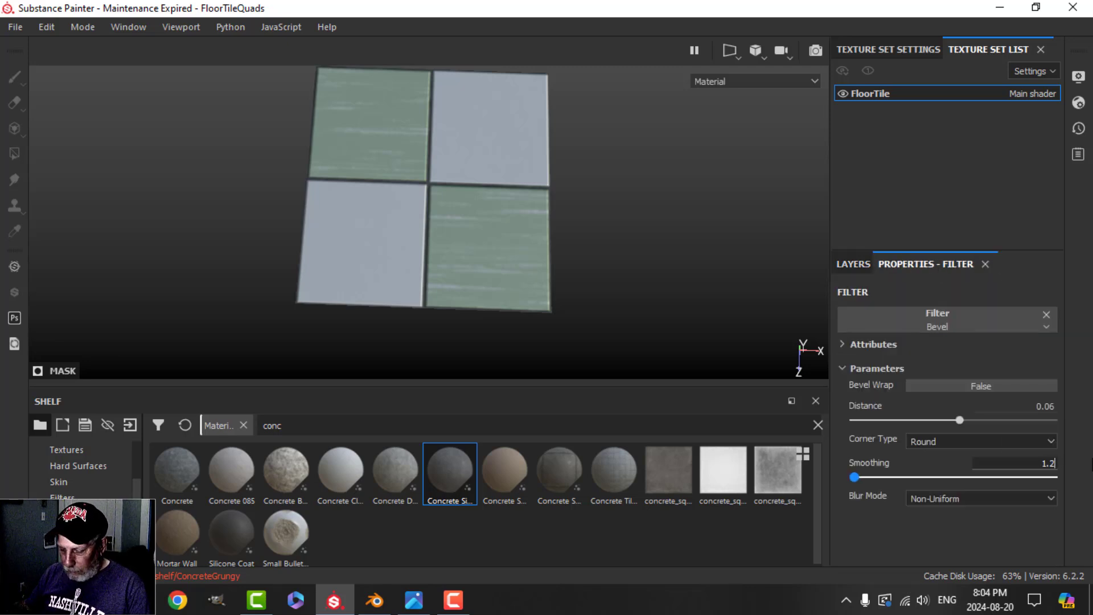
key(Return)
click(851, 263)
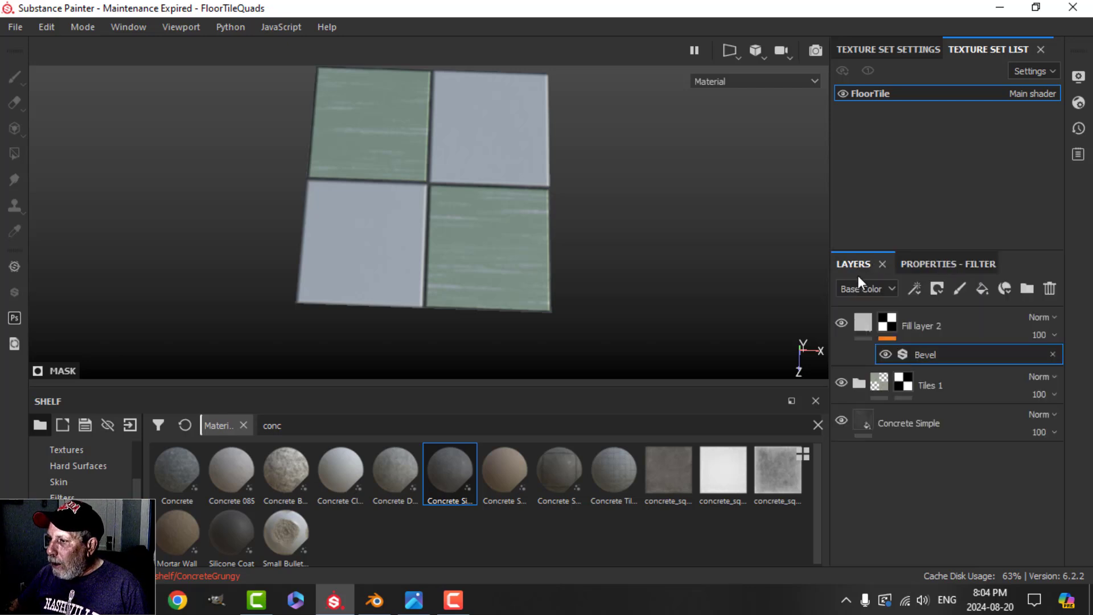
Darken Fill layer 2's base color to a medium gray
click(865, 320)
click(933, 263)
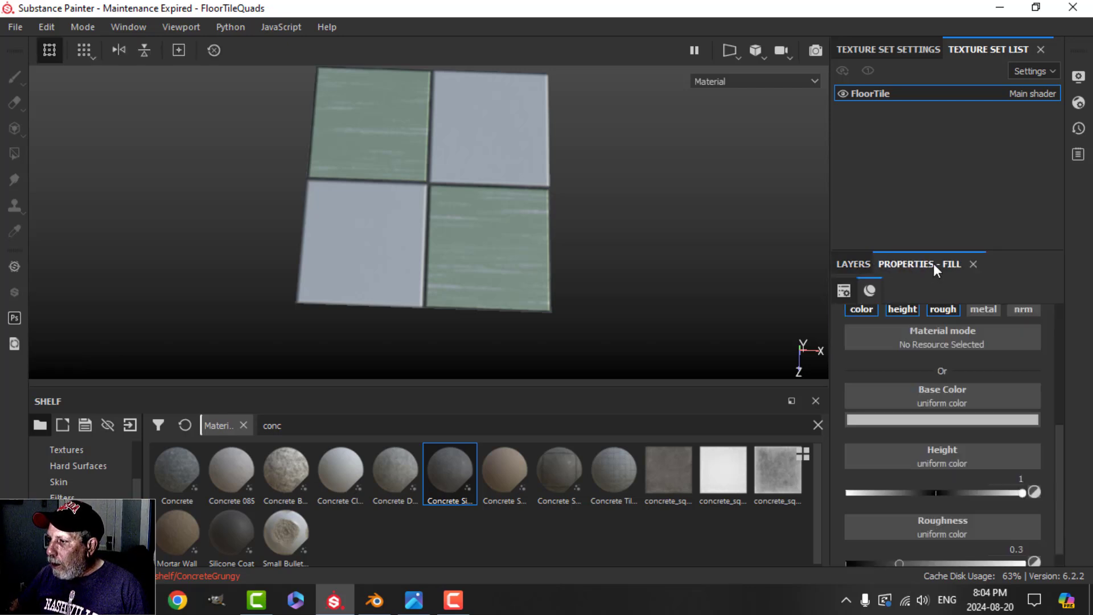
click(968, 421)
drag(1070, 281, 1074, 320)
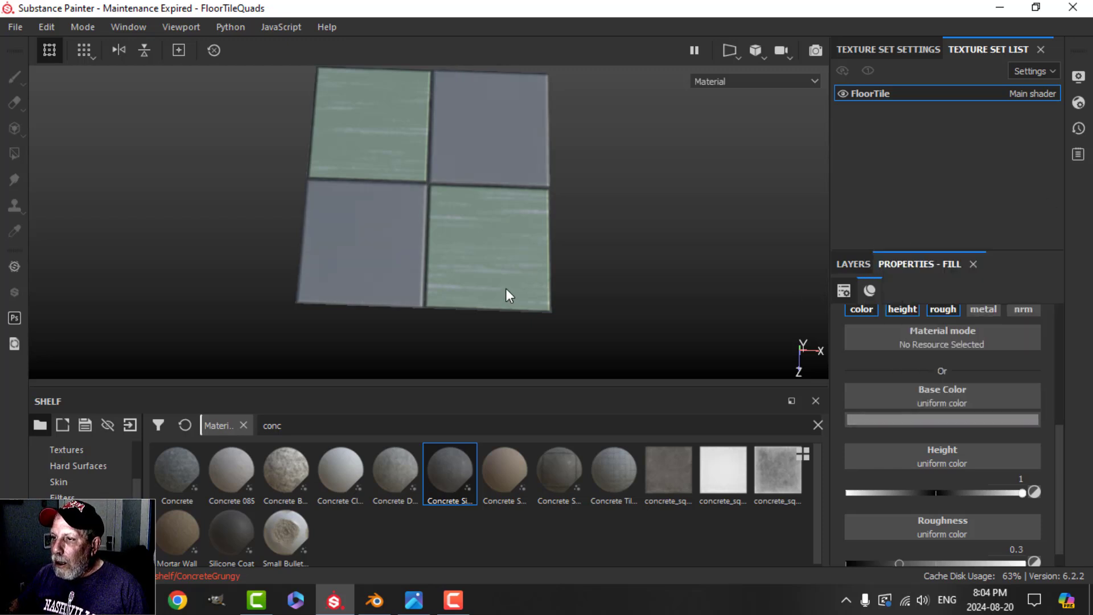
mouse_move(508, 296)
alt+mouse_down()
mouse_move(547, 275)
mouse_move(527, 285)
alt+mouse_up()
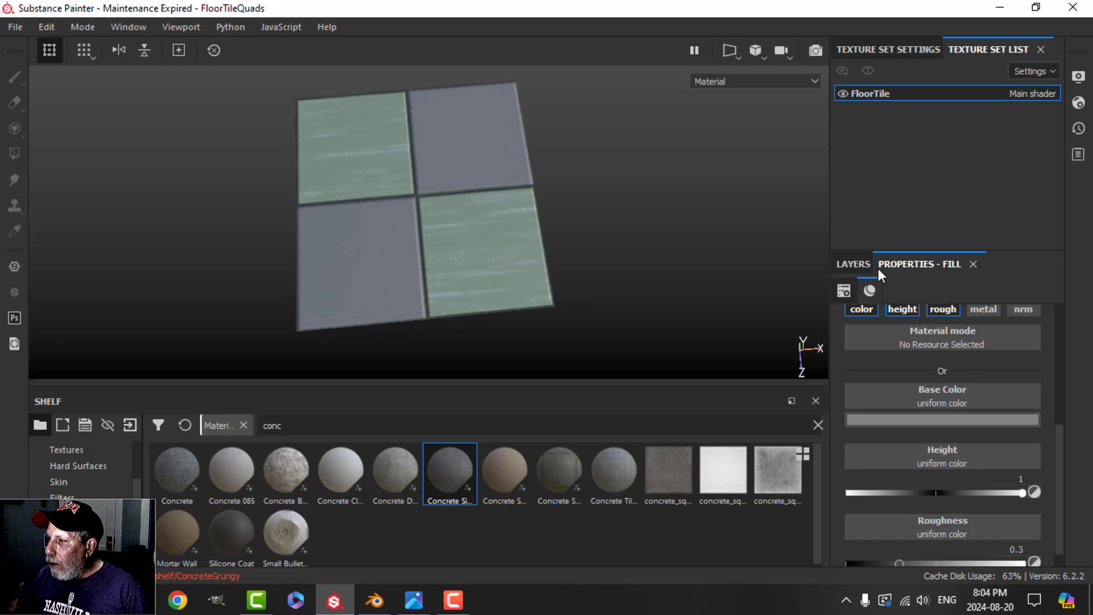
Rename Fill layer 2 as Tiles 2
click(854, 264)
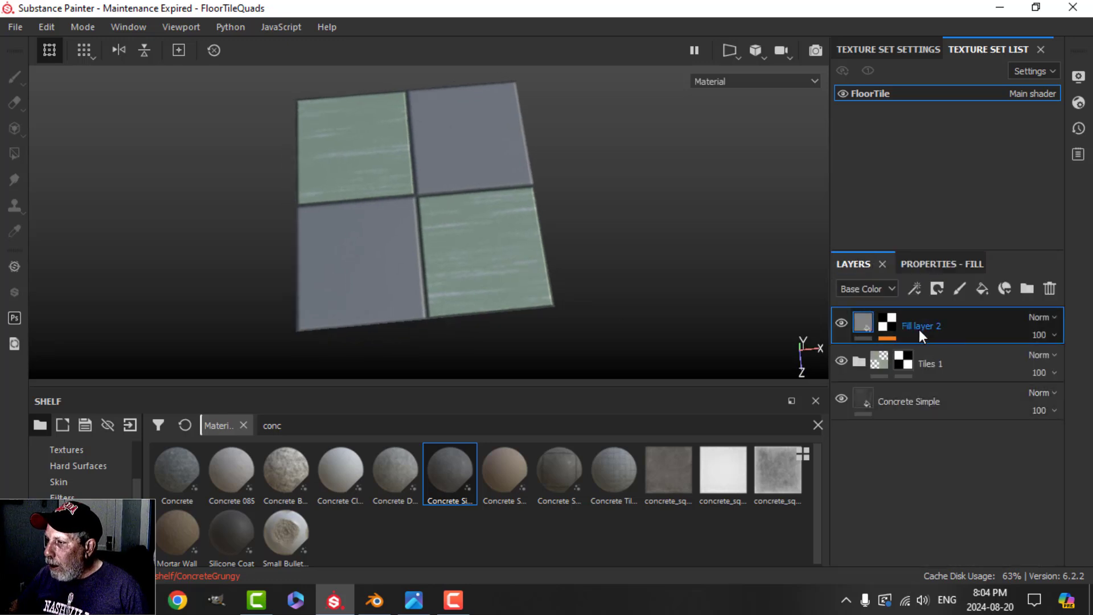
double_click(919, 325)
text(ile)
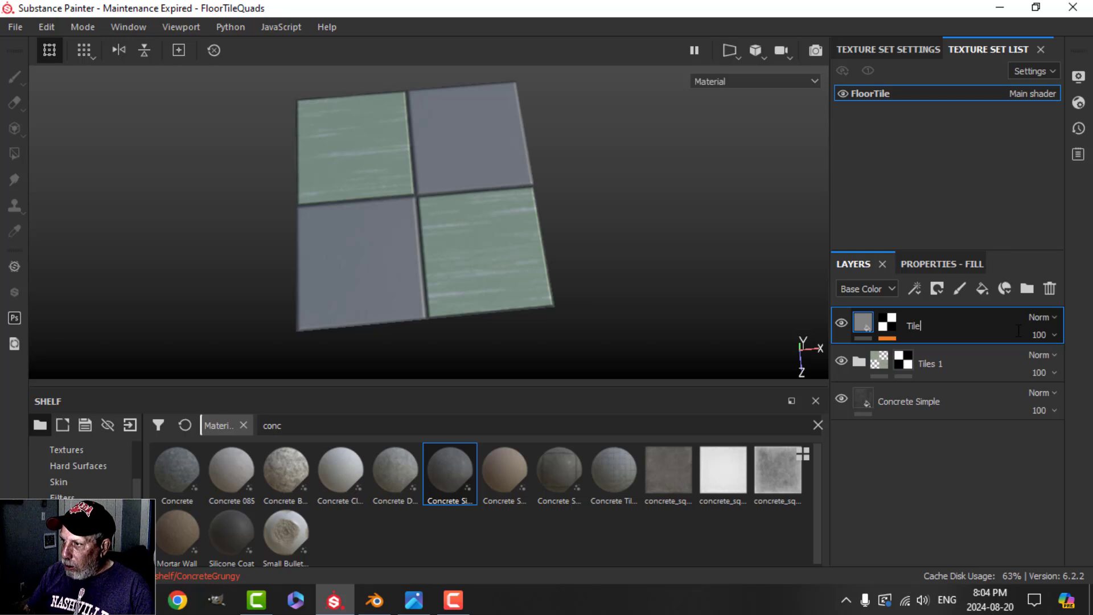
text(s 2)
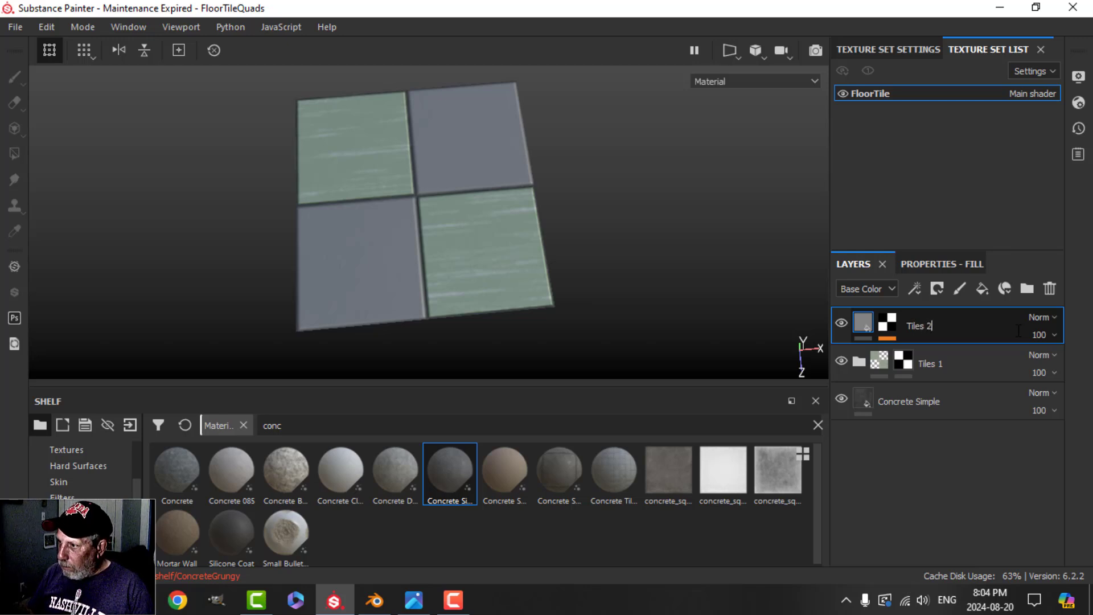
key(Return)
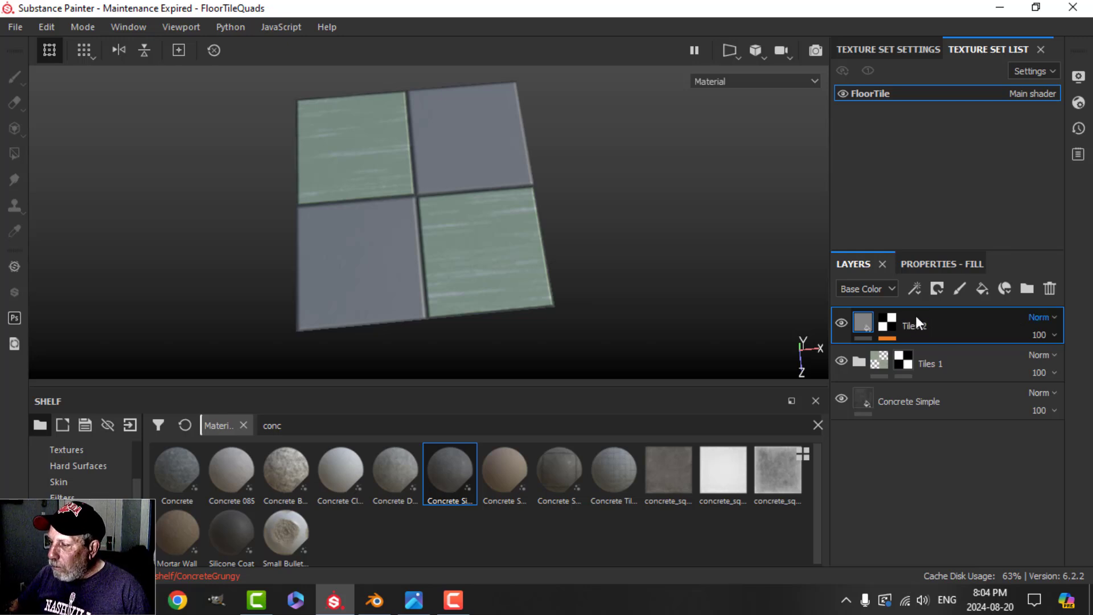
alt+drag(622, 261, 617, 256)
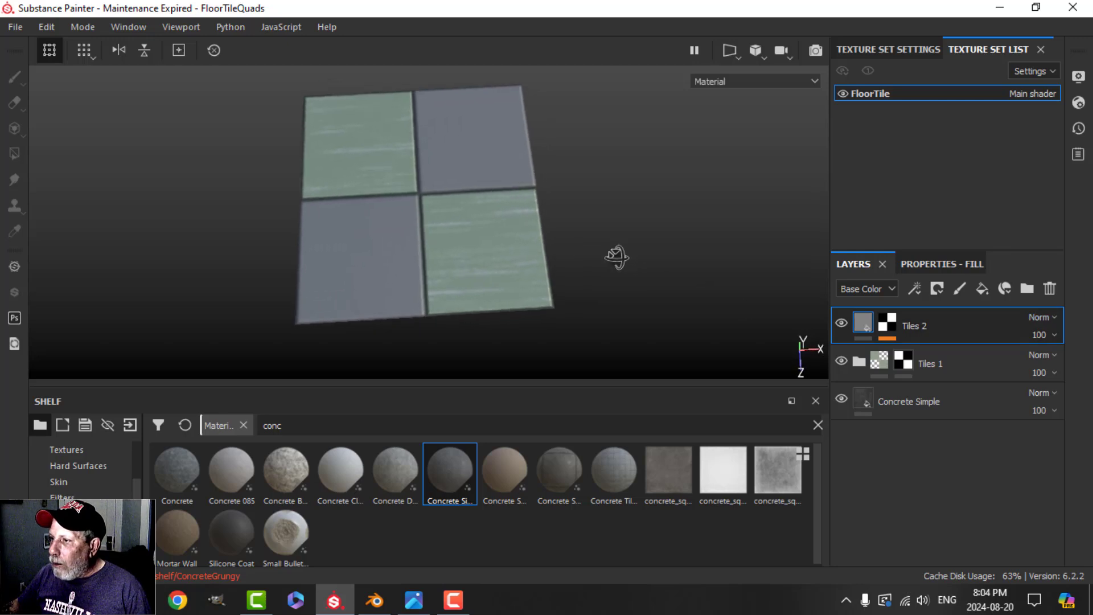
Add a fill layer above Tiles 2 with a black mask and reveal it on the two gray squares with Polygon Fill
click(981, 288)
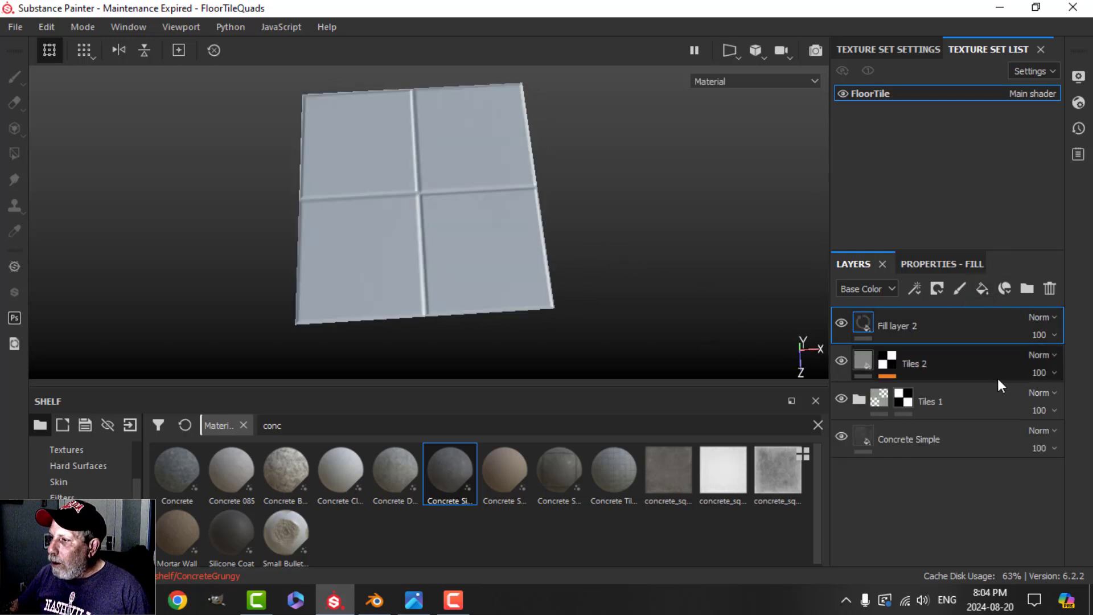
click(936, 288)
click(950, 326)
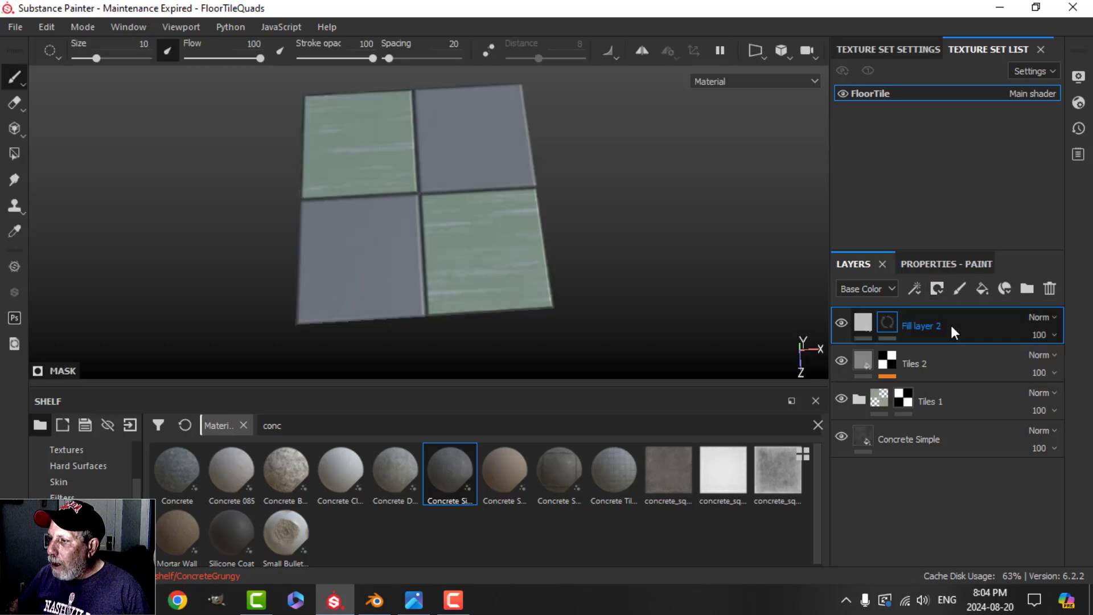
click(15, 154)
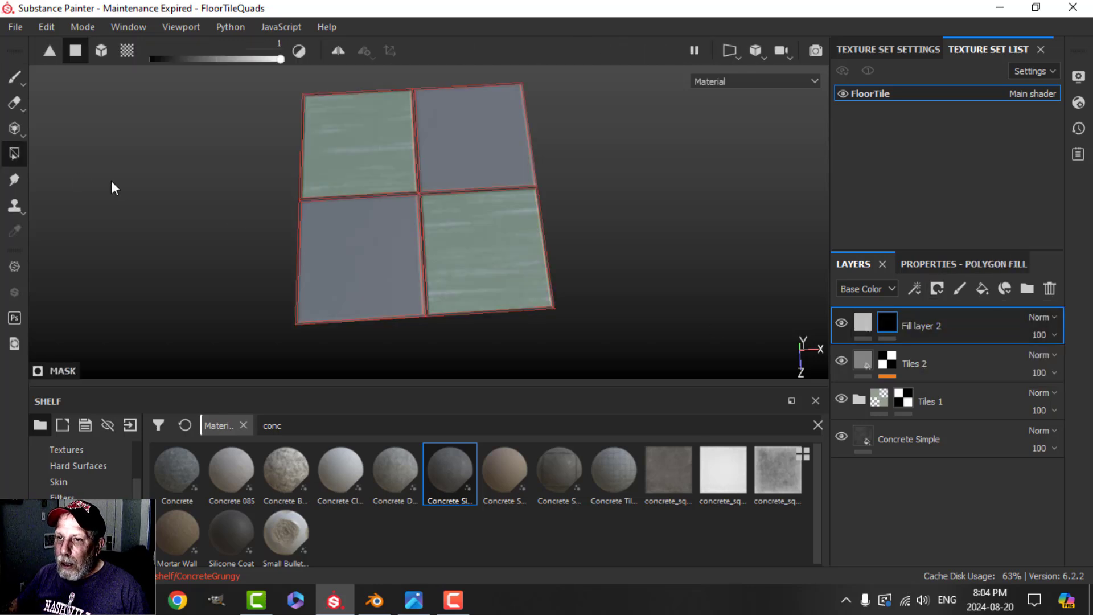
click(307, 241)
click(458, 142)
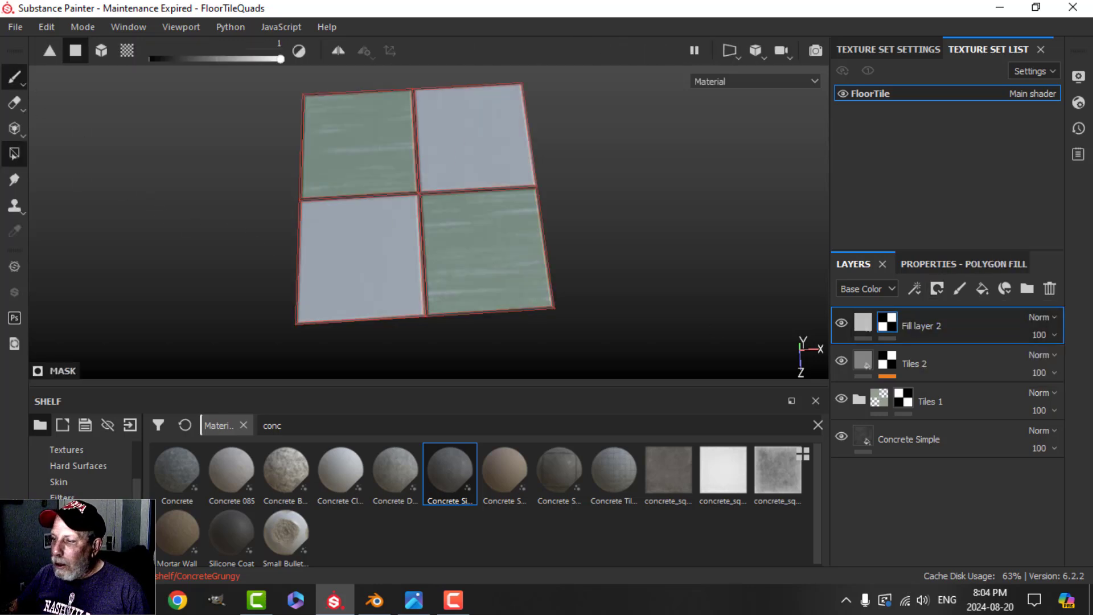
Add a fill to the new Fill layer 2's mask and use Anisotropic Noise as its grayscale
click(895, 325)
click(913, 289)
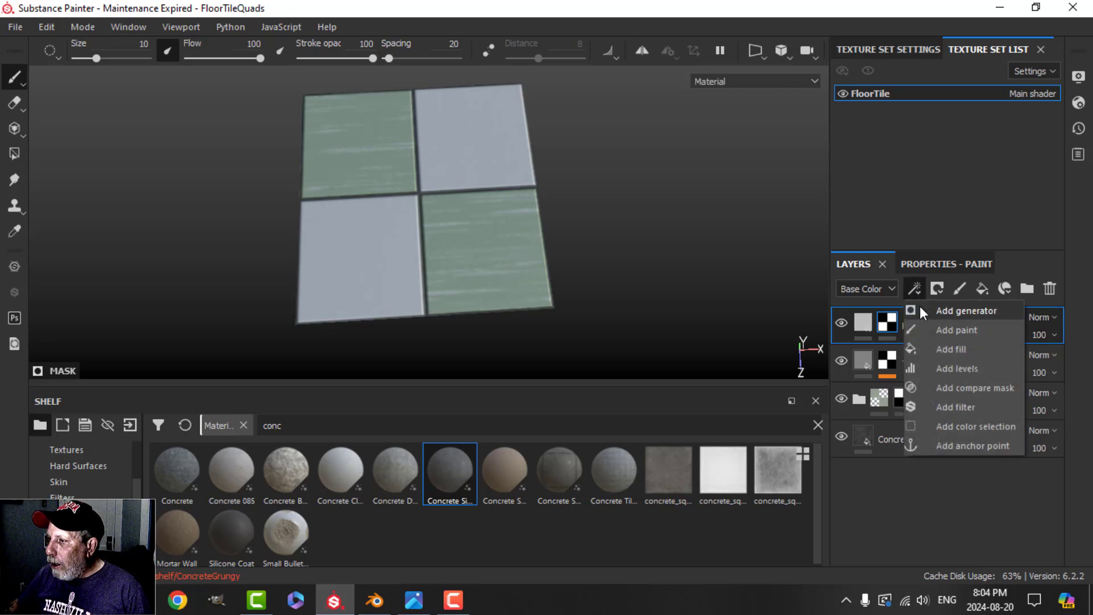
click(935, 347)
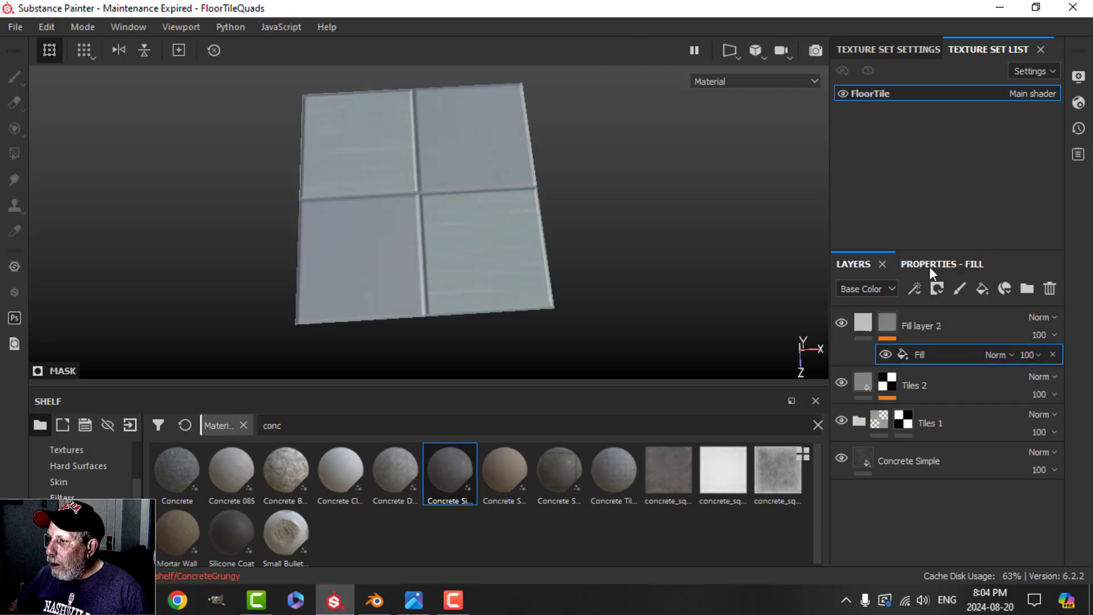
click(928, 265)
click(949, 362)
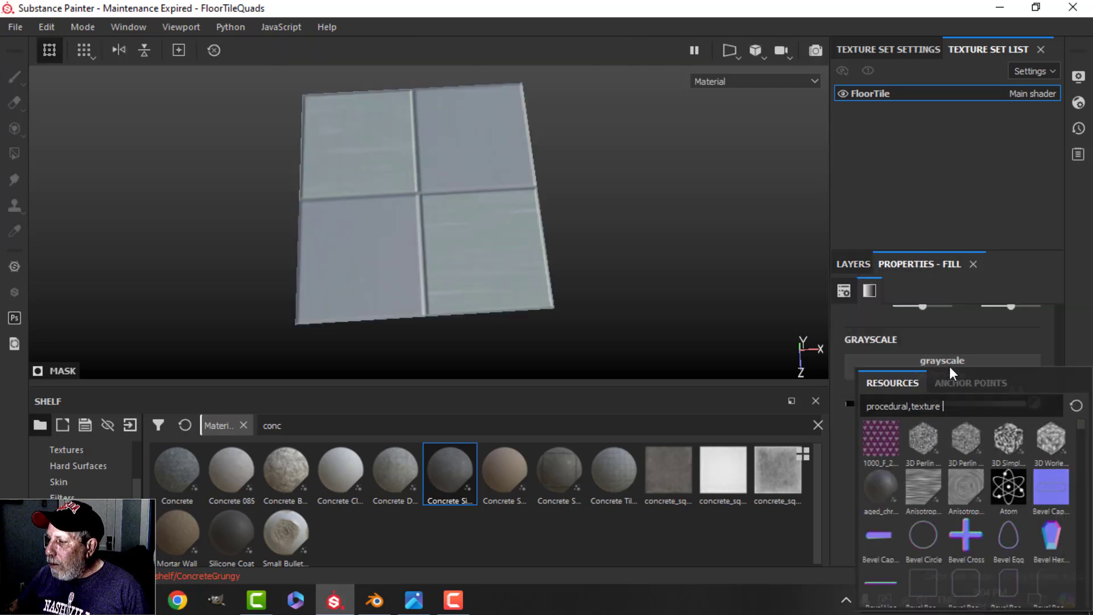
click(927, 481)
click(853, 264)
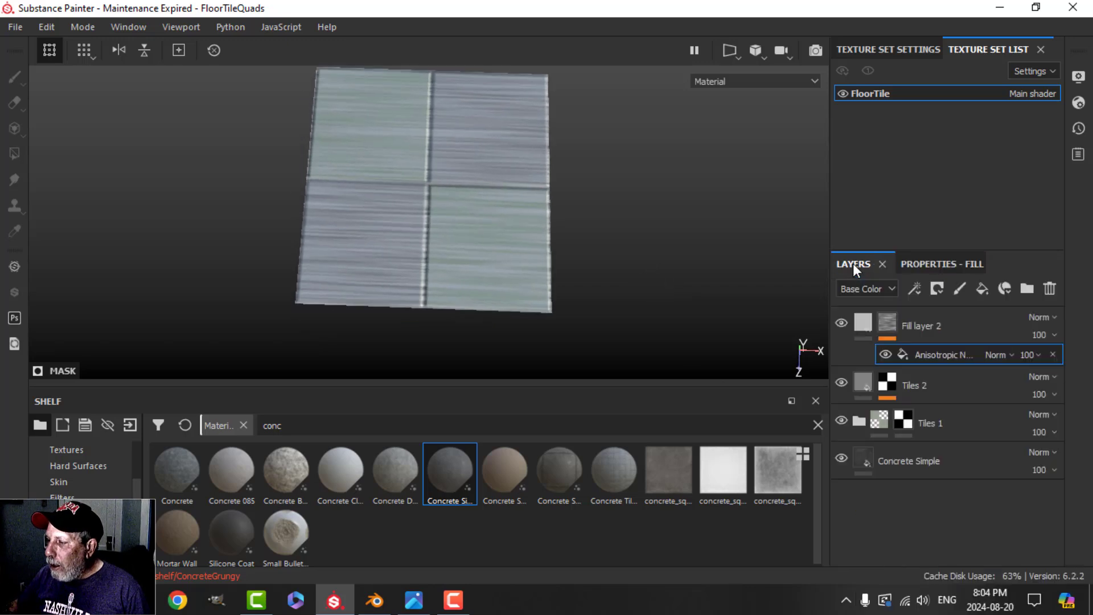
Add a folder with a black mask revealed on the two gray squares by Polygon Fill, and move Fill layer 2 into it
click(926, 337)
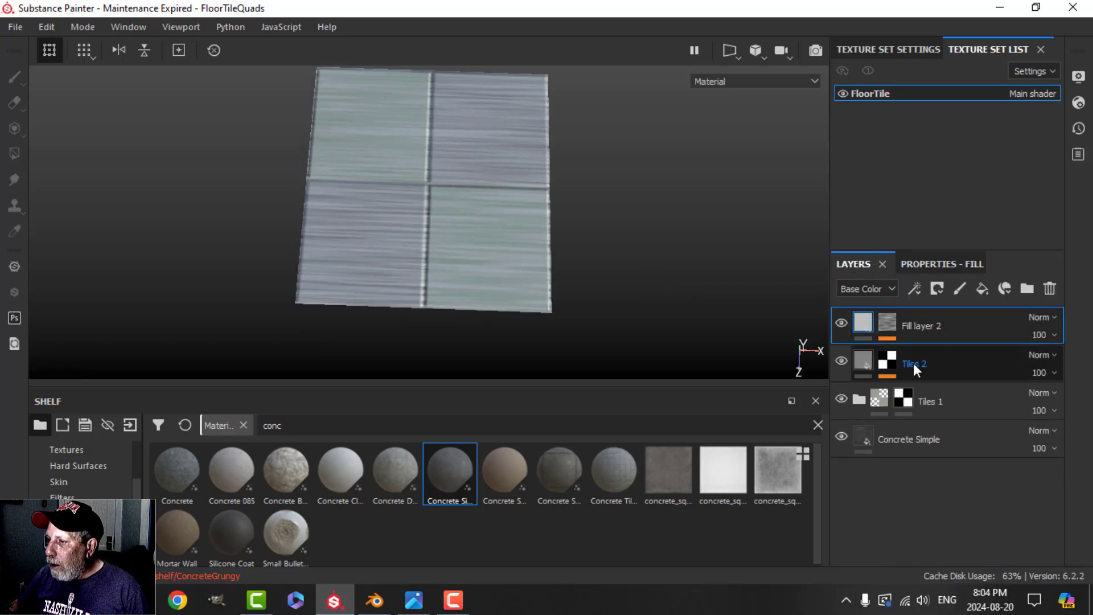
click(1023, 289)
click(937, 290)
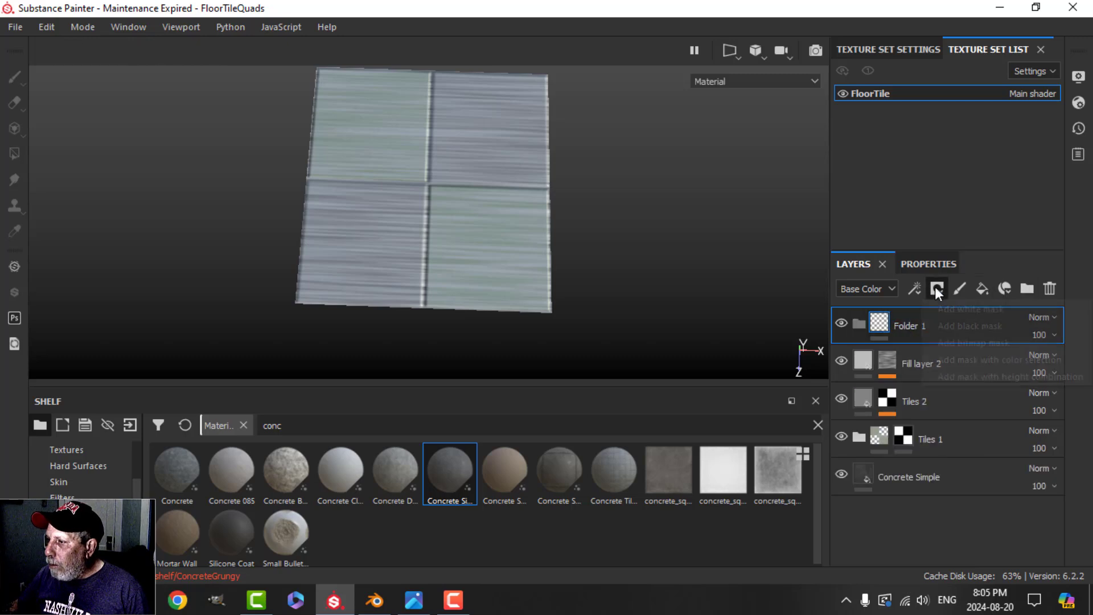
click(947, 322)
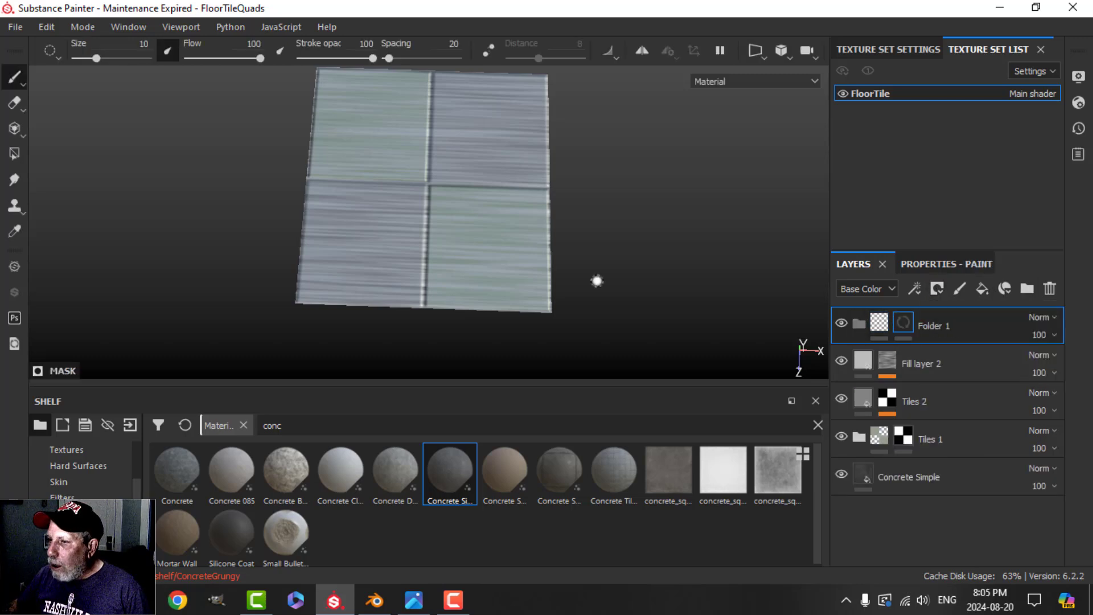
click(16, 153)
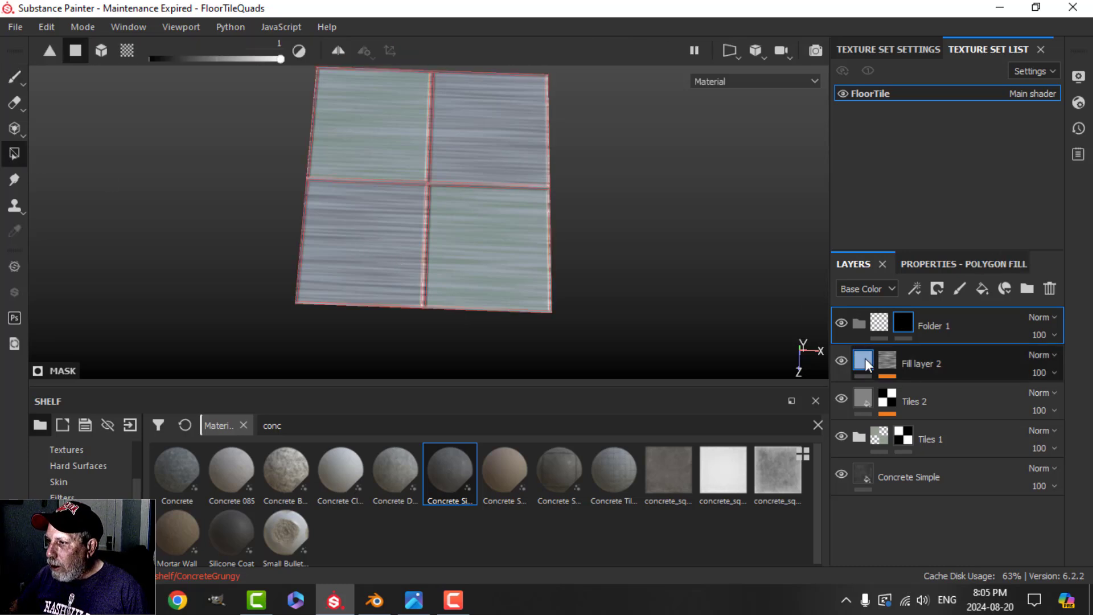
drag(865, 357, 961, 336)
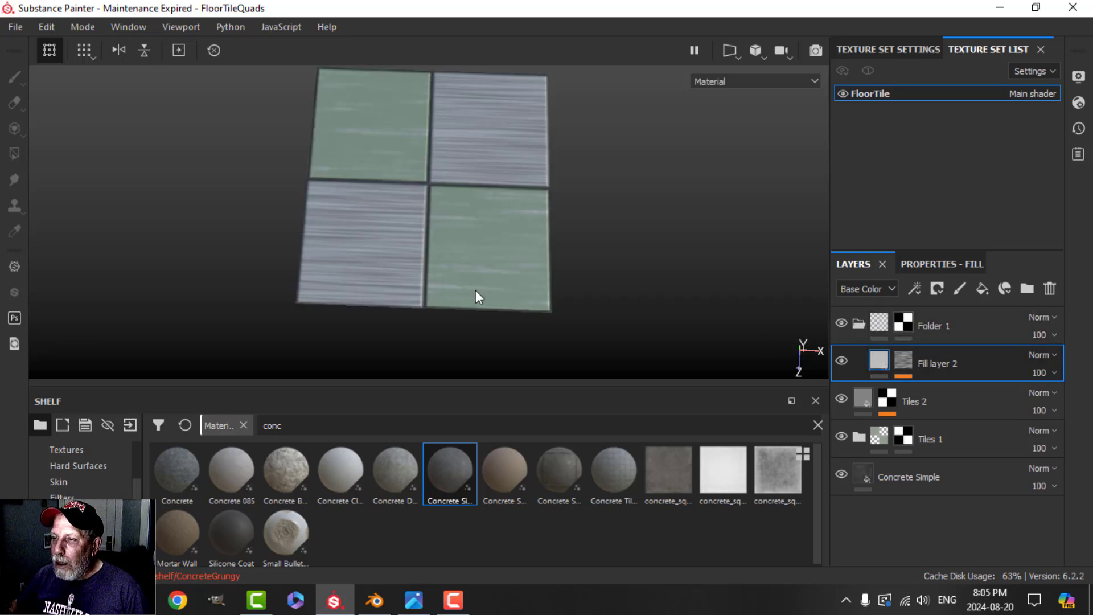
alt+drag(476, 290, 465, 268)
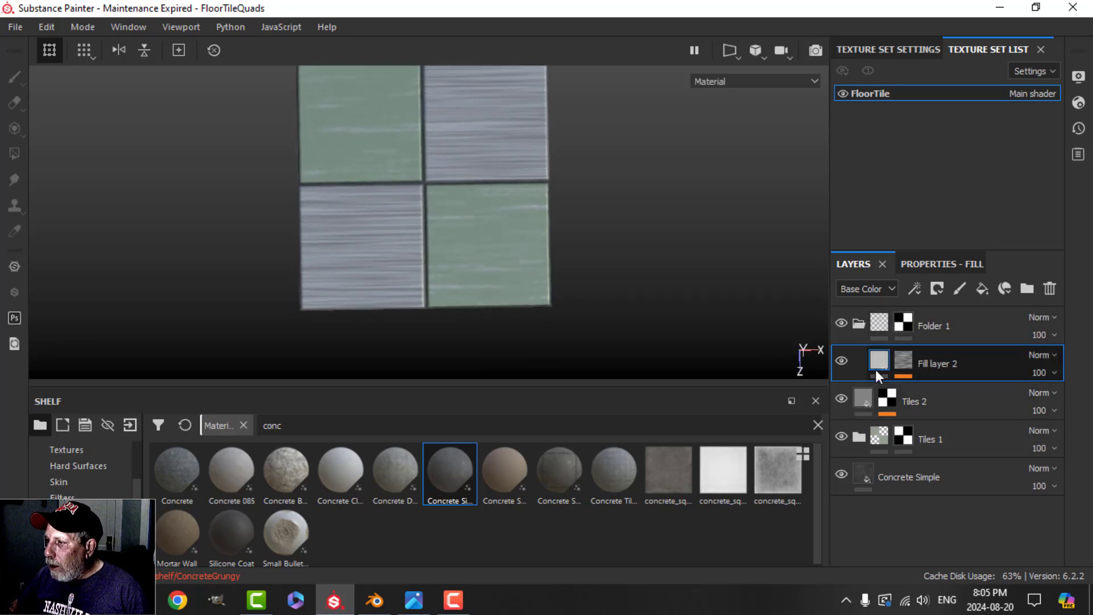
Rename the new folder as Tiles 2 and the fill layer inside it as Pattern
double_click(928, 329)
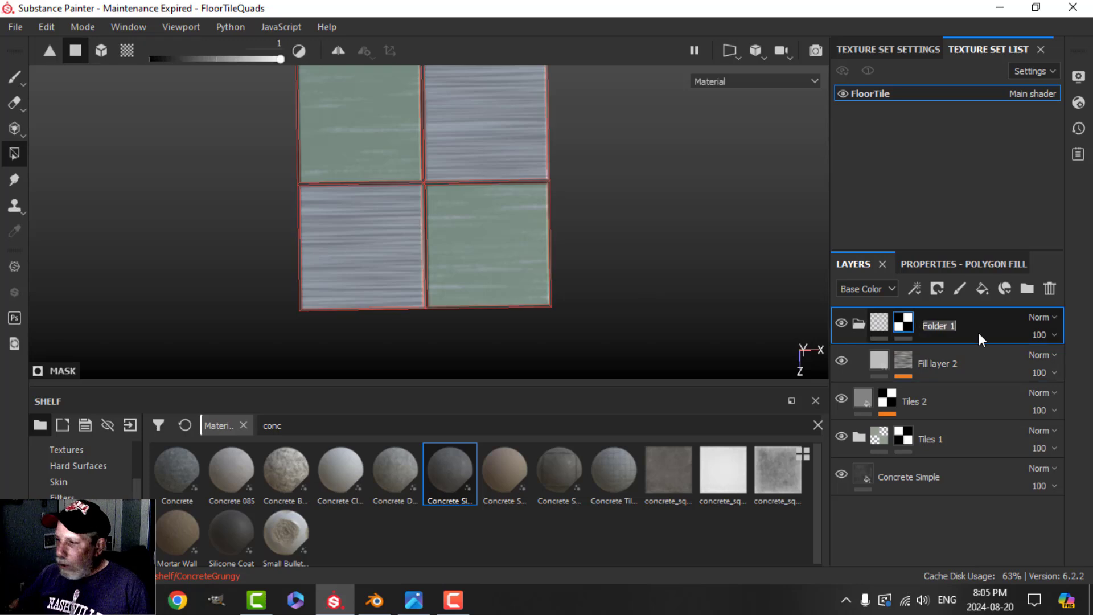
text(Tiles 2)
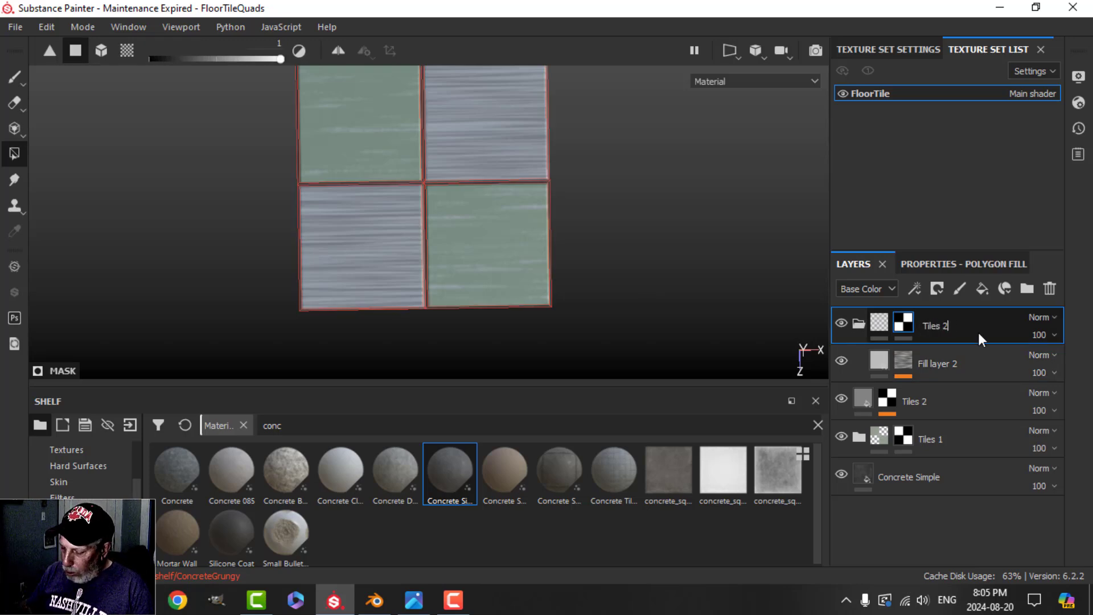
key(Return)
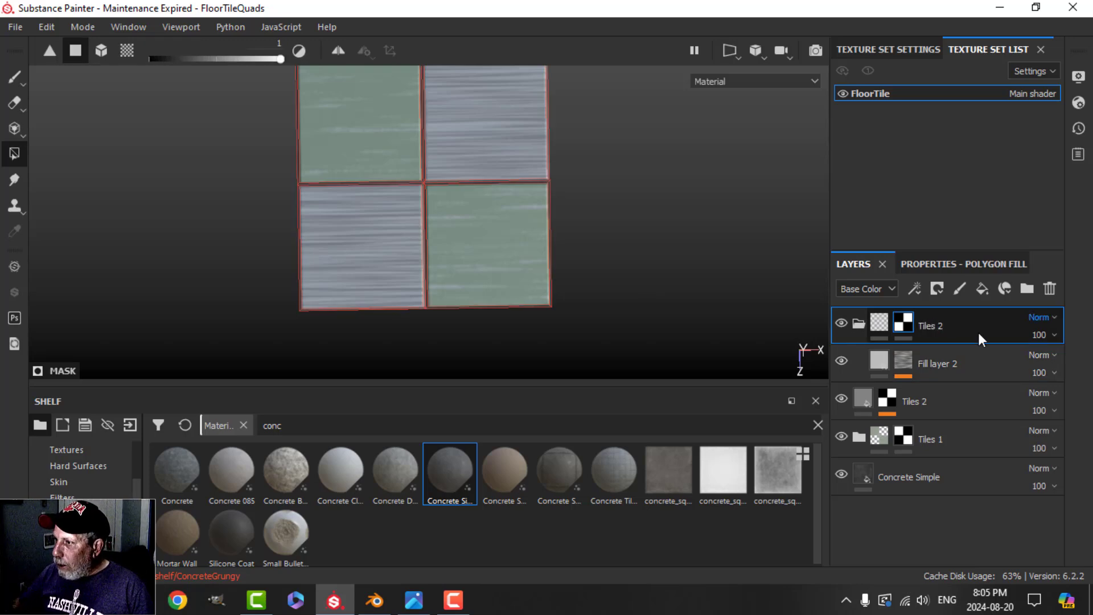
double_click(940, 364)
text(Pattern)
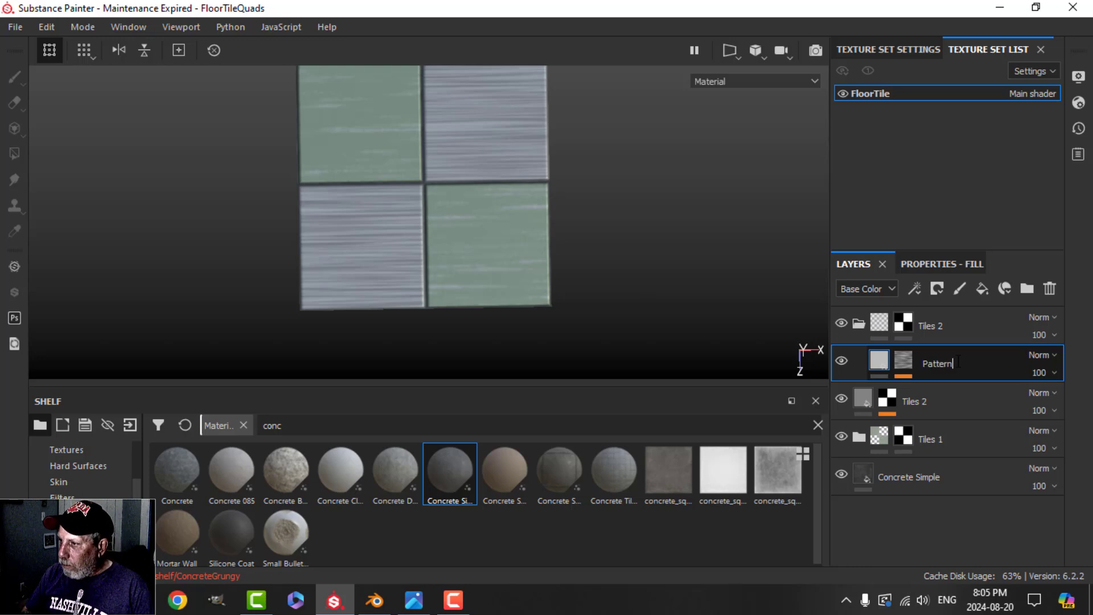
key(Return)
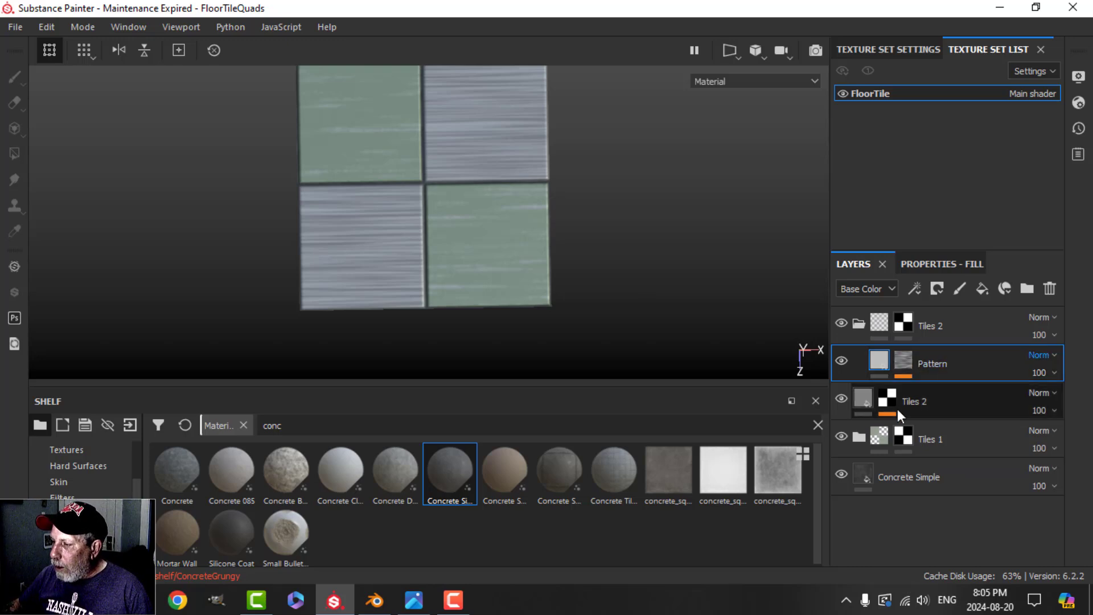
Check the Anisotropic Noise parameters on Fill layer 1's mask in the Tiles 1 folder
click(866, 437)
scroll(964, 489, down, 3)
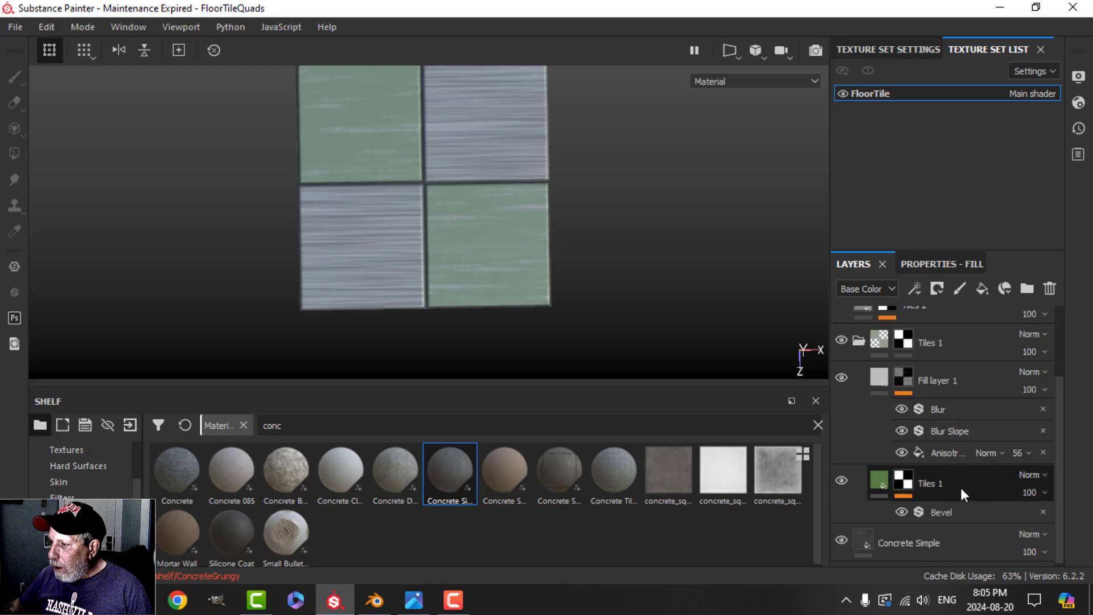
click(951, 453)
click(935, 263)
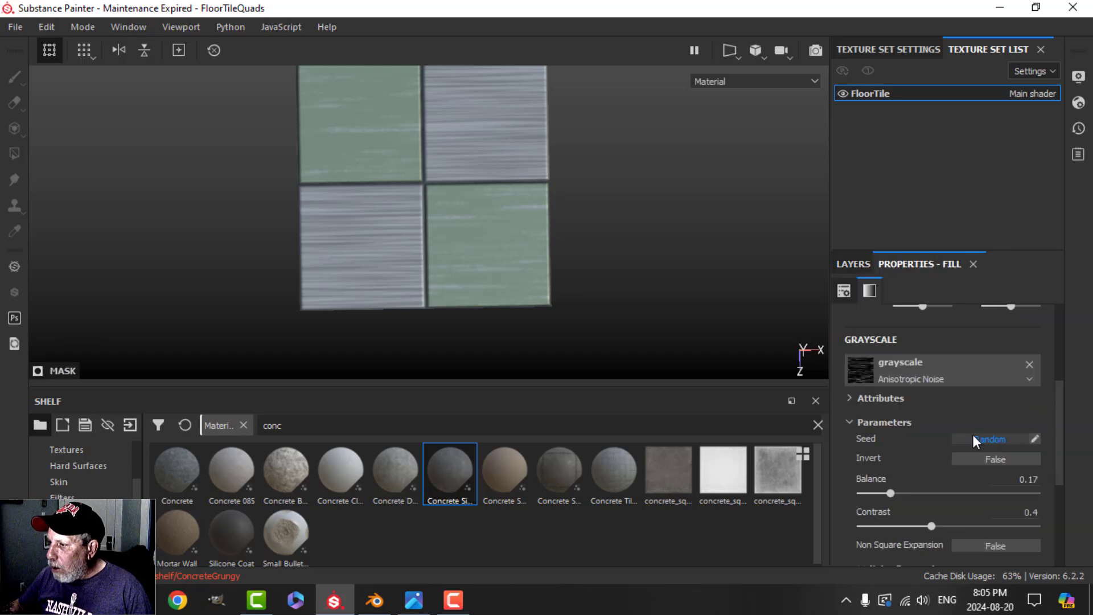
scroll(967, 438, down, 1)
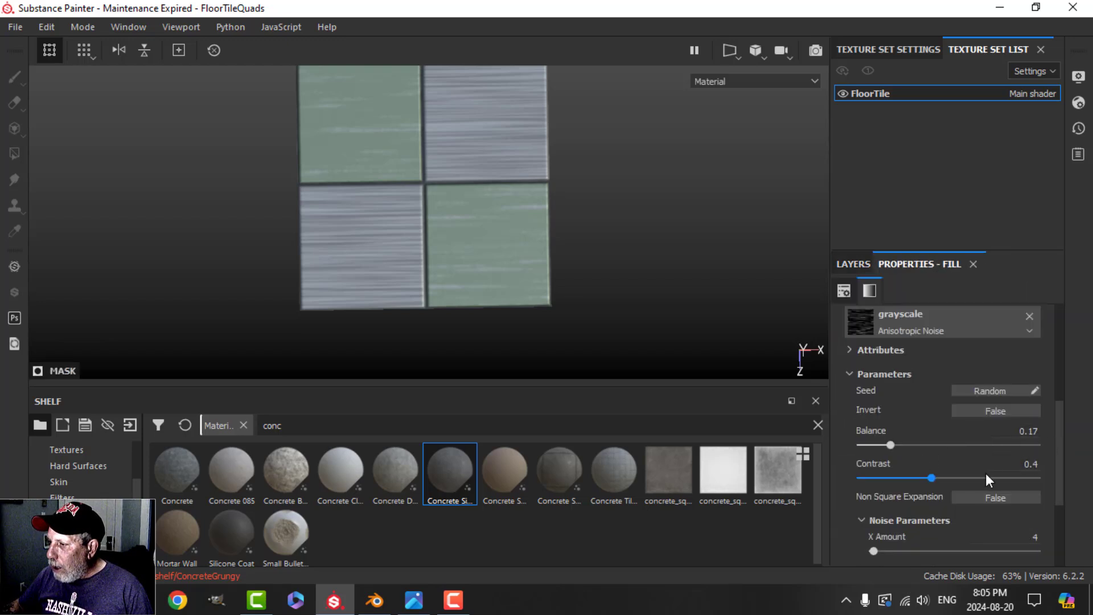
scroll(985, 472, down, 2)
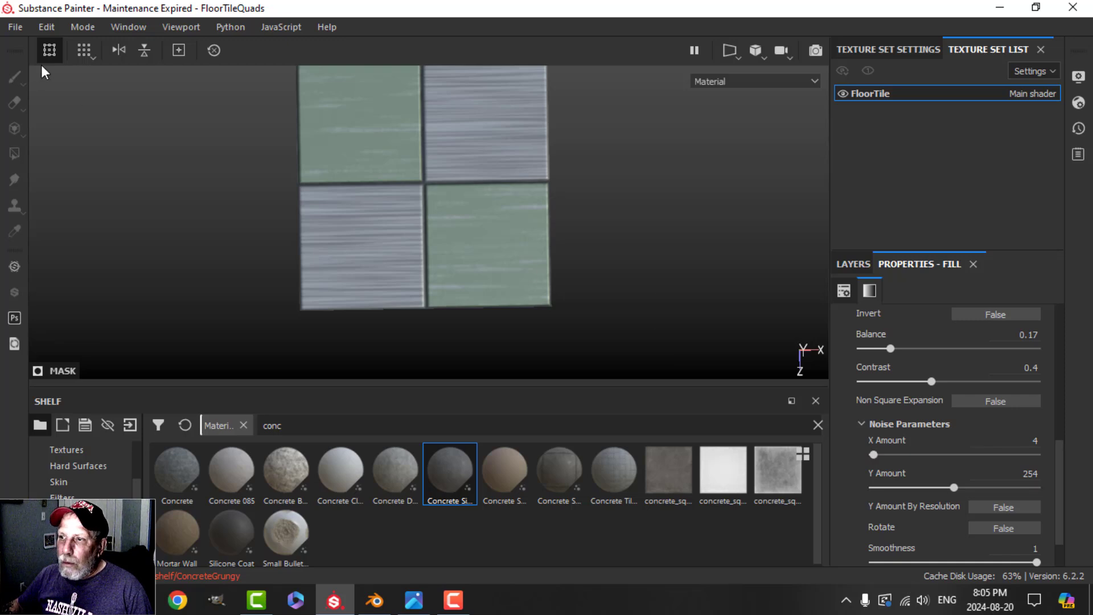
click(853, 264)
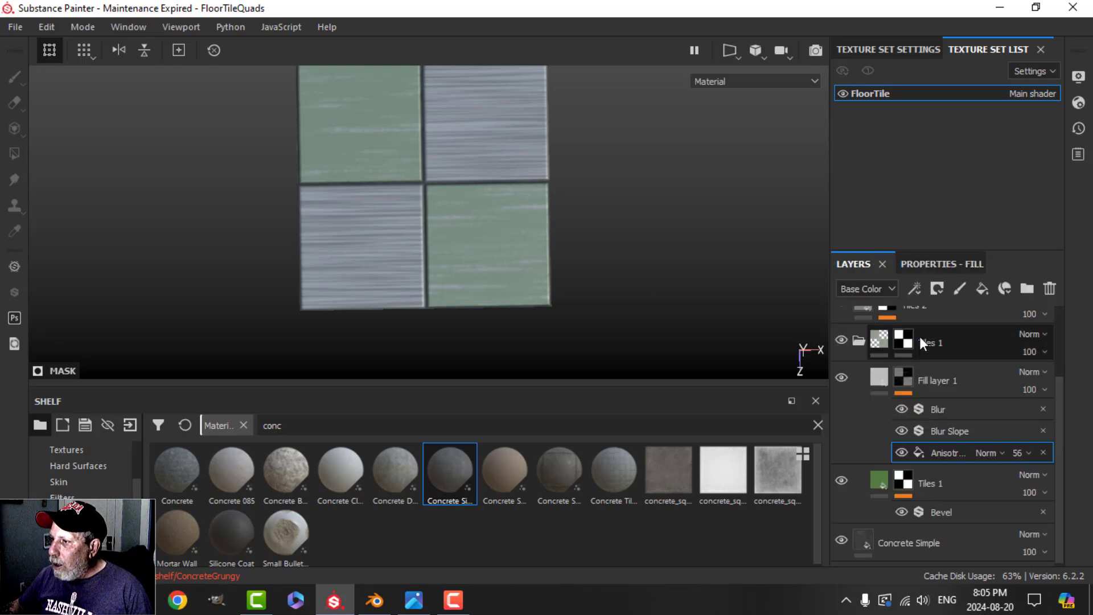
Set the Balance of the Anisotropic Noise on the Pattern layer's mask in the Tiles 2 folder to 0.17
click(920, 365)
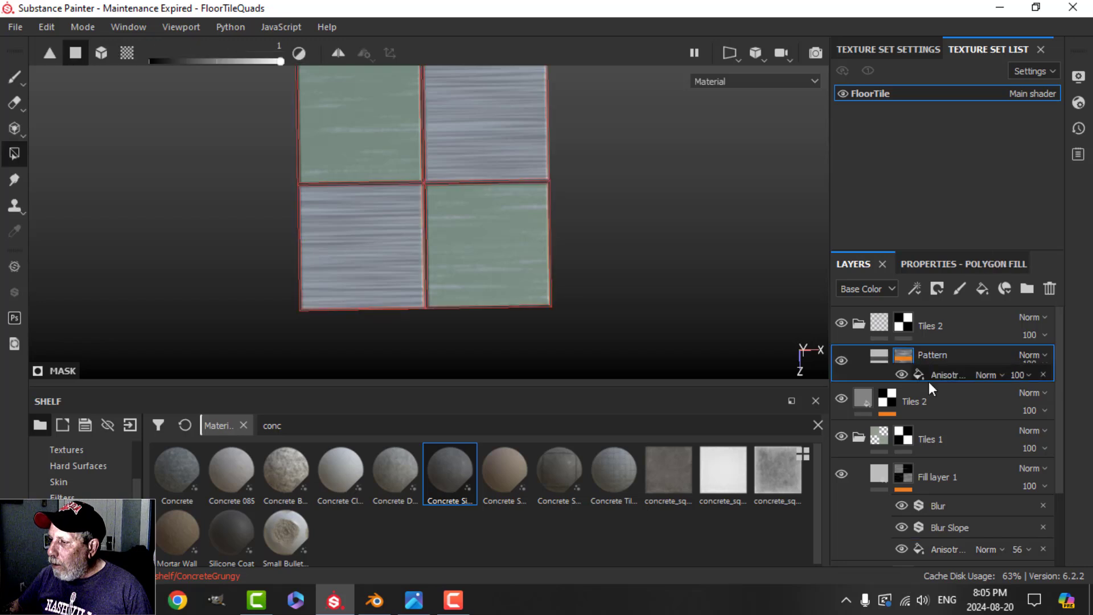
click(940, 388)
click(942, 264)
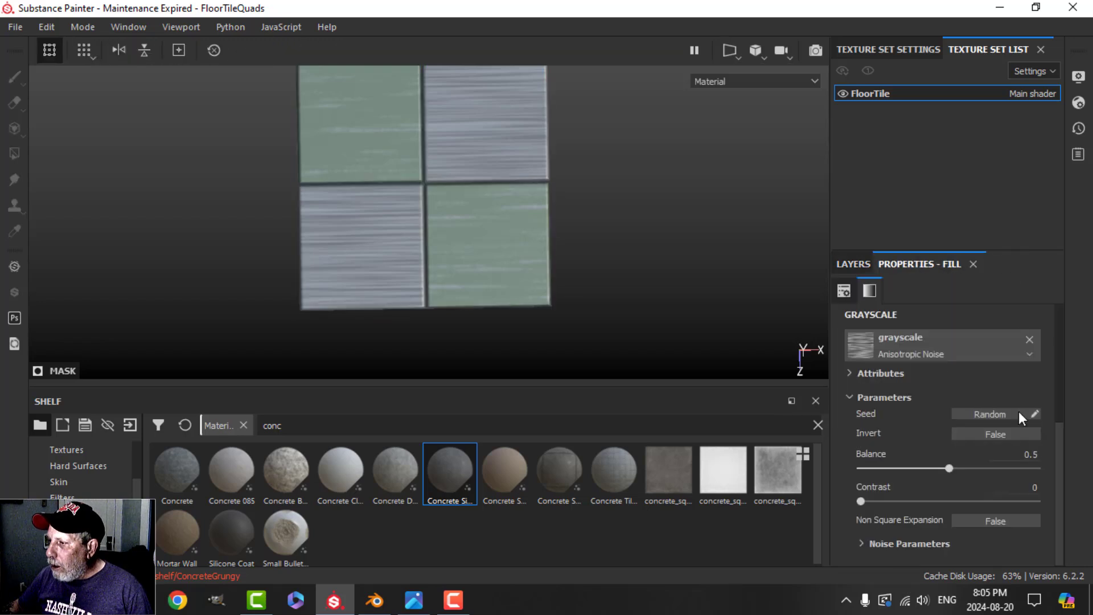
click(1021, 454)
key(BackSpace)
key(BackSpace)
key(BackSpace)
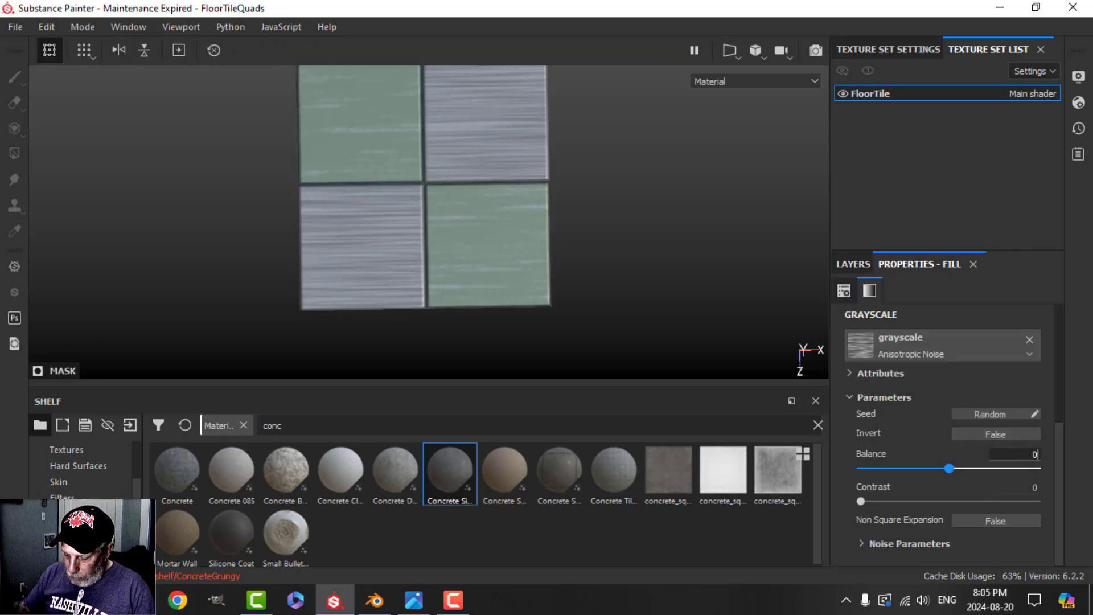
text(0.17)
key(Return)
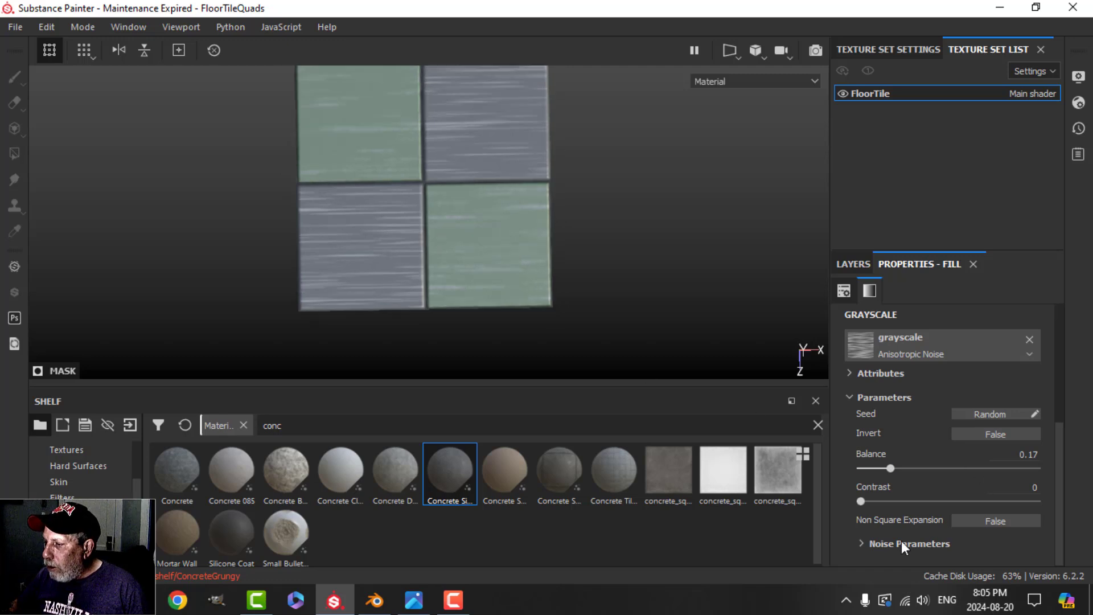
Examine the noise parameters and UV transformations of the Anisotropic Noise fill on the Pattern layer's mask
click(864, 543)
scroll(910, 534, down, 2)
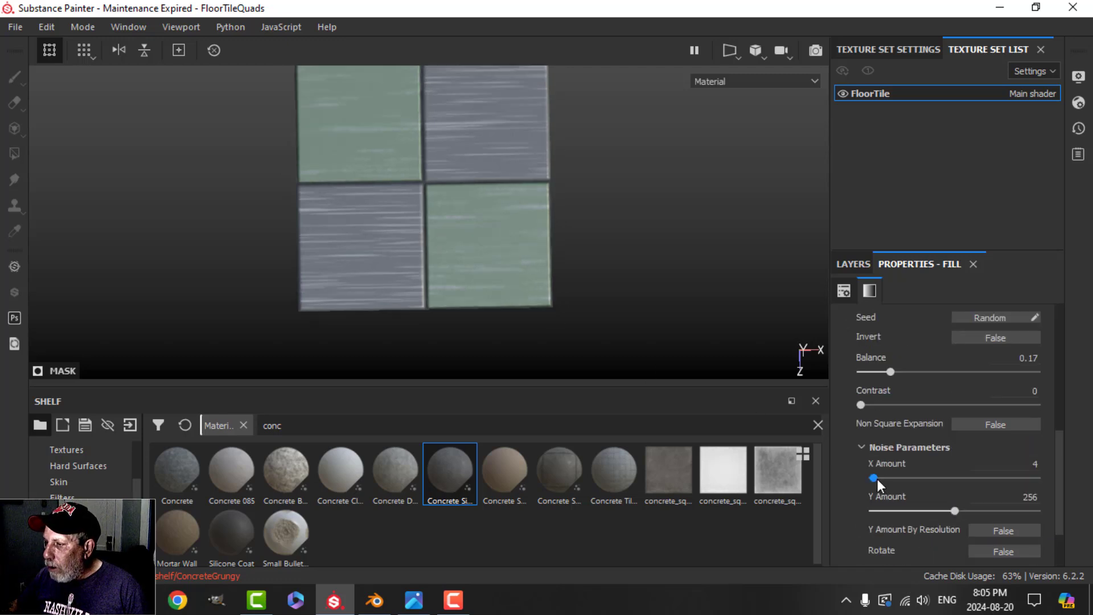
scroll(986, 484, up, 6)
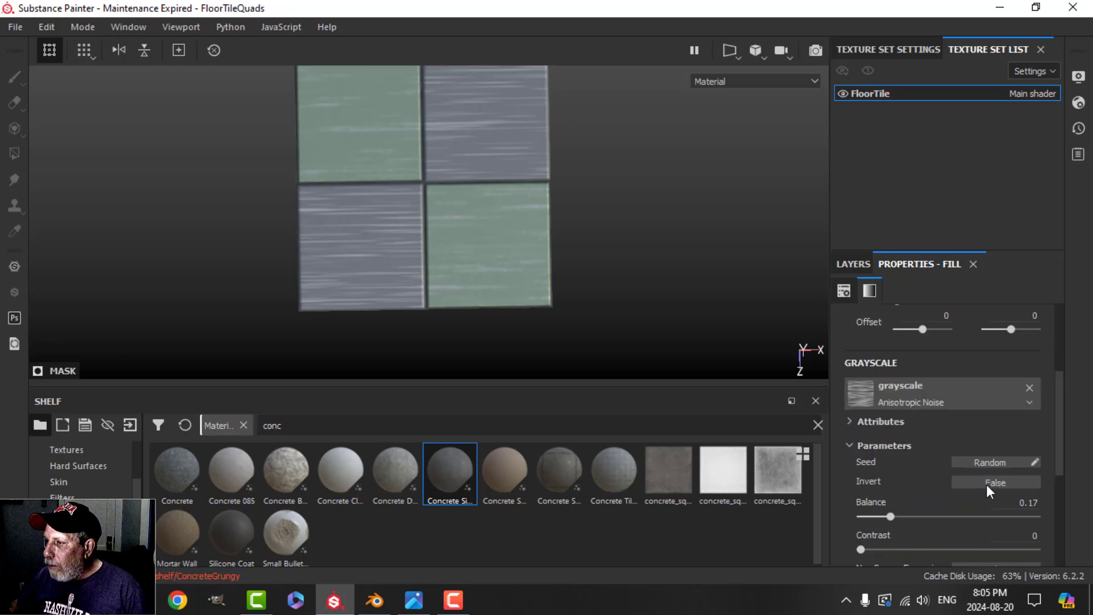
click(853, 263)
click(905, 322)
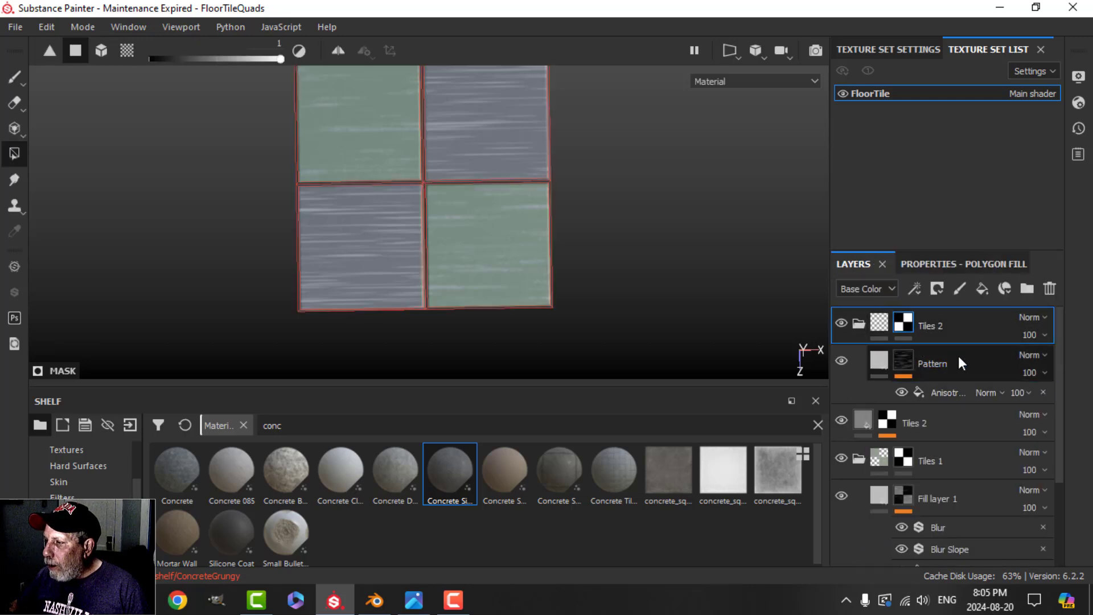
click(954, 393)
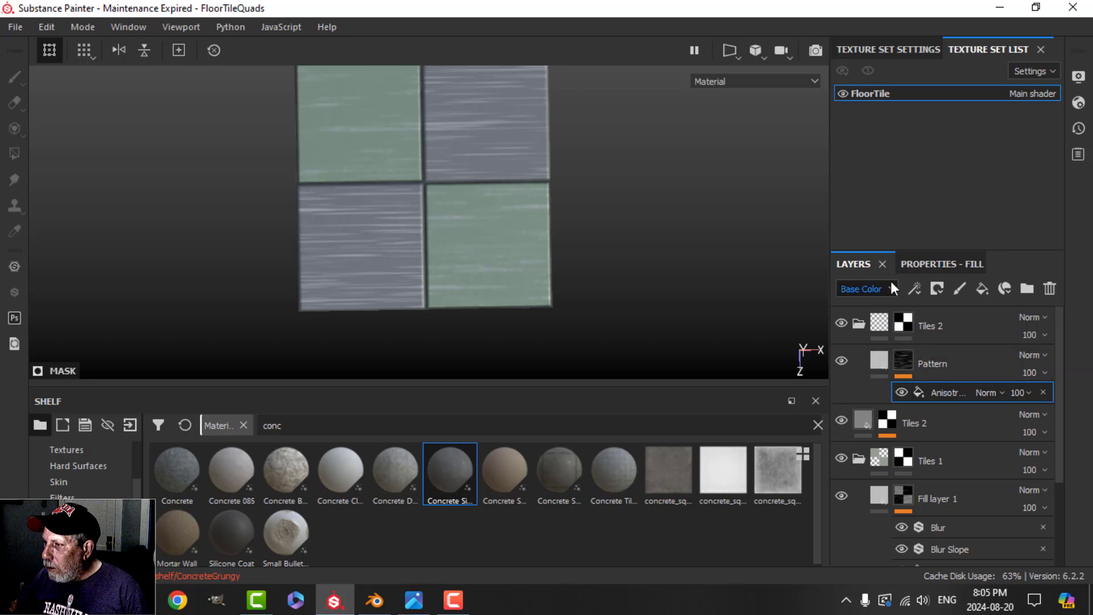
click(941, 264)
scroll(1001, 475, down, 5)
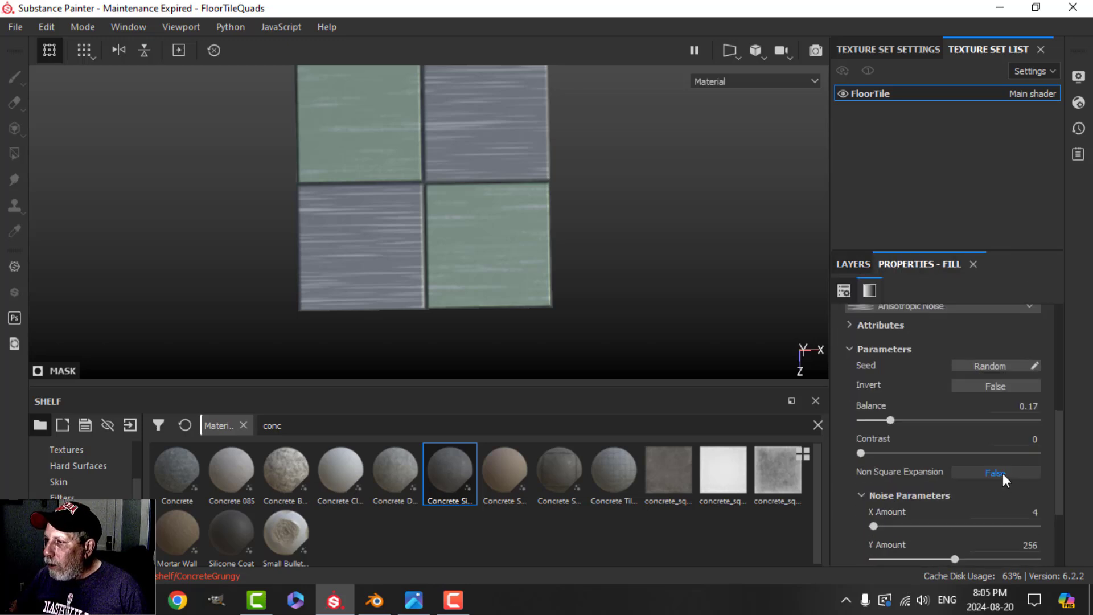
scroll(1002, 473, up, 5)
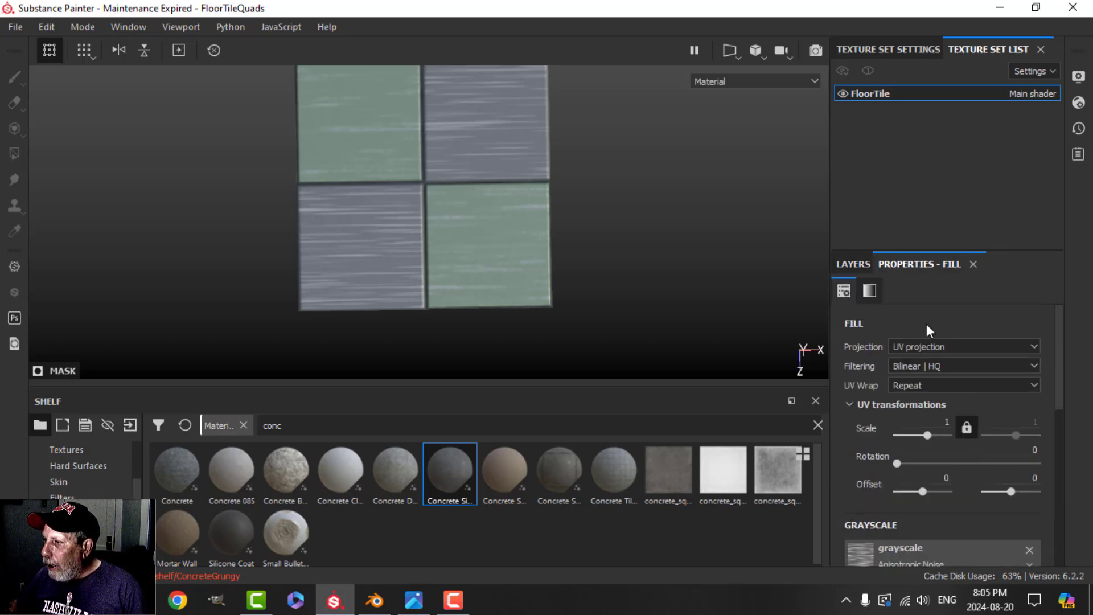
Delete the Blur Slope filter from Fill layer 1's mask in the Tiles 1 folder
click(854, 264)
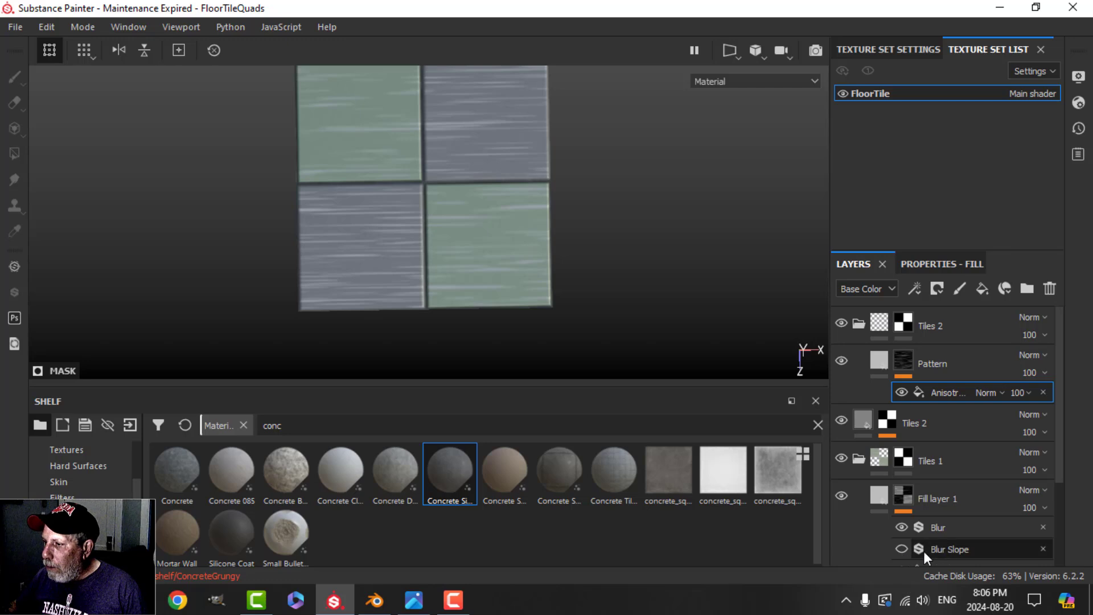
click(1042, 548)
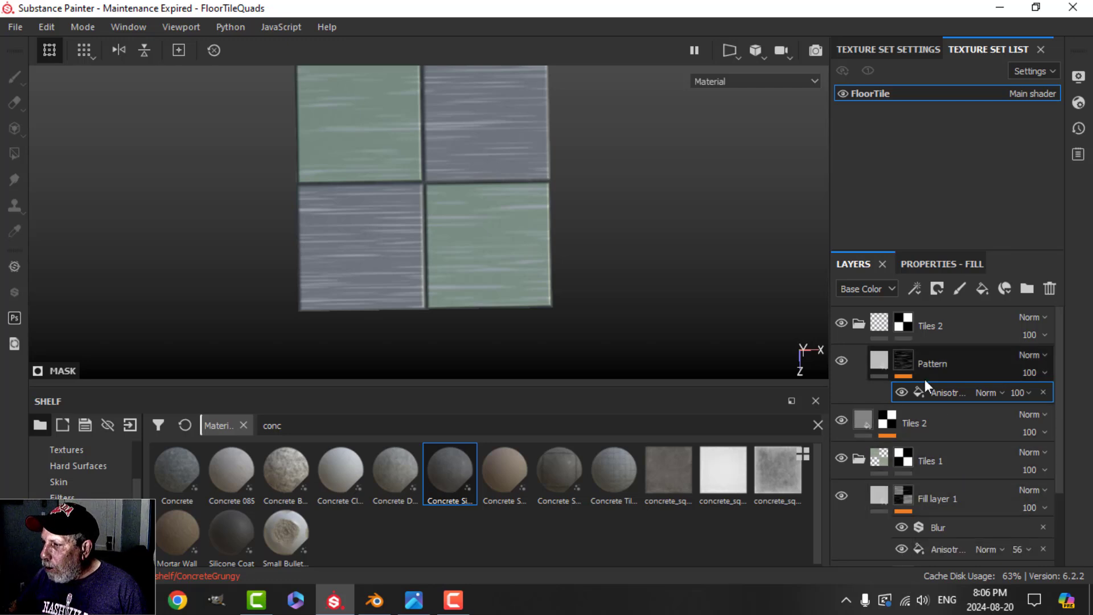
Add a Blur filter above the Anisotropic Noise on the Pattern layer's mask and raise its Blur Intensity slightly
click(915, 289)
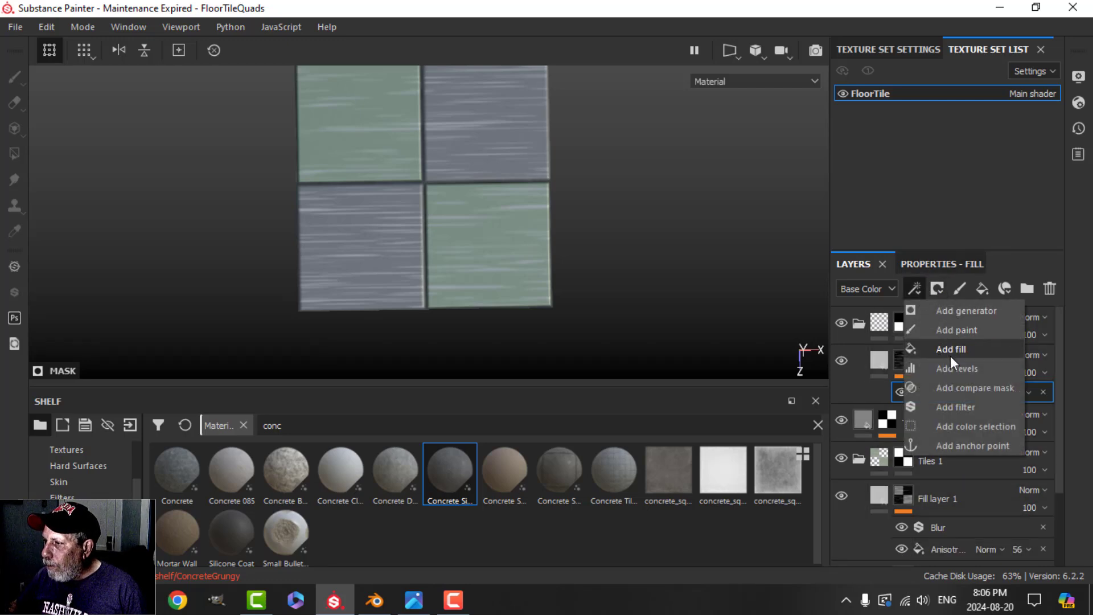
click(956, 404)
click(948, 264)
click(947, 317)
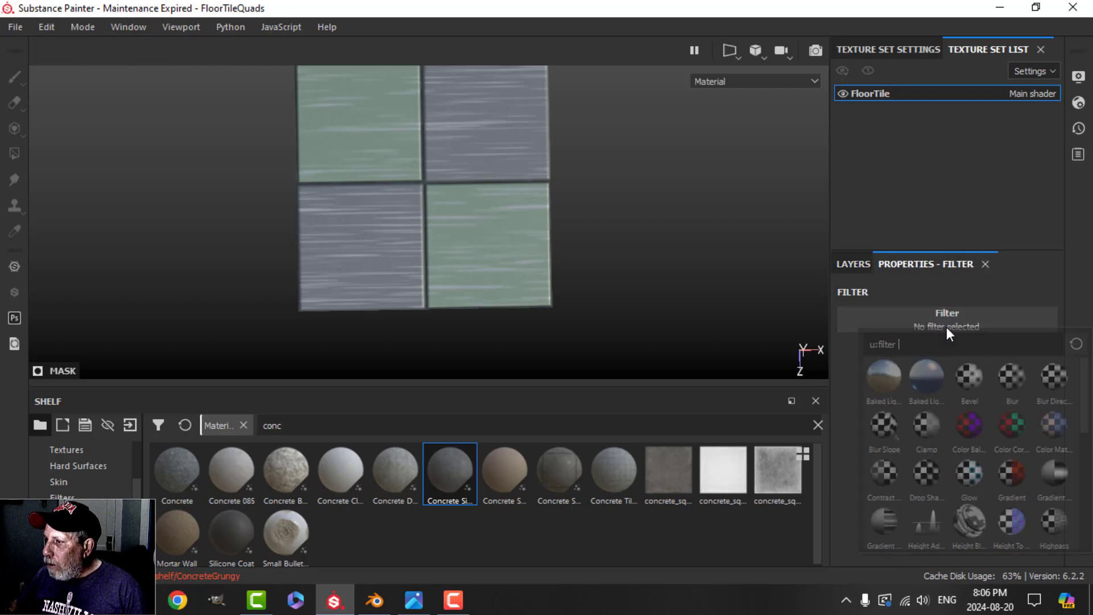
click(1012, 377)
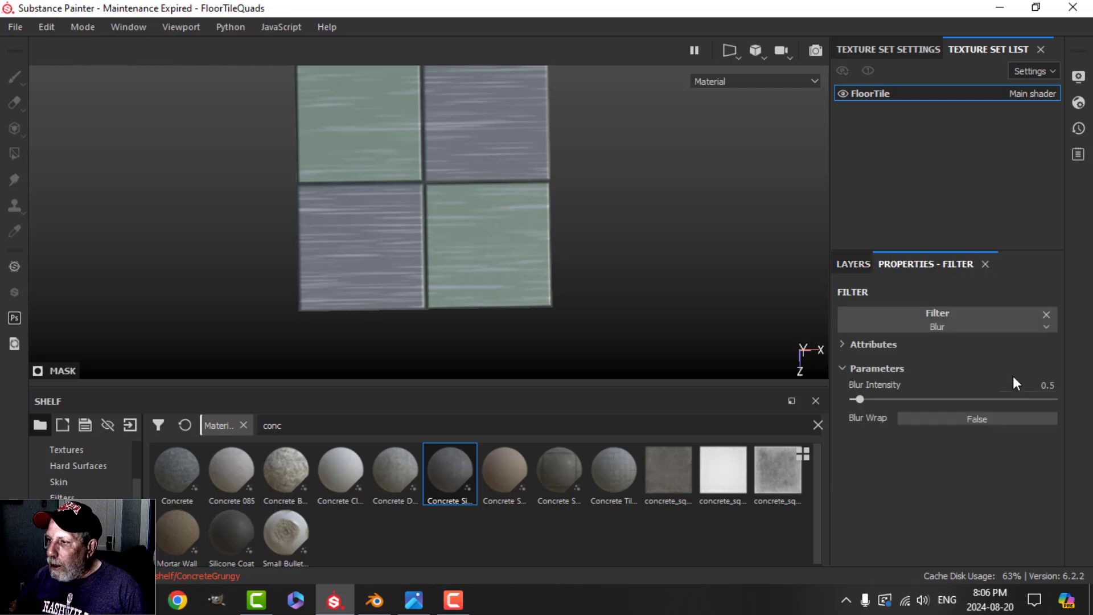
drag(860, 399, 878, 399)
Rotate the Anisotropic Noise fill on the Pattern layer's mask by 90 degrees
click(852, 263)
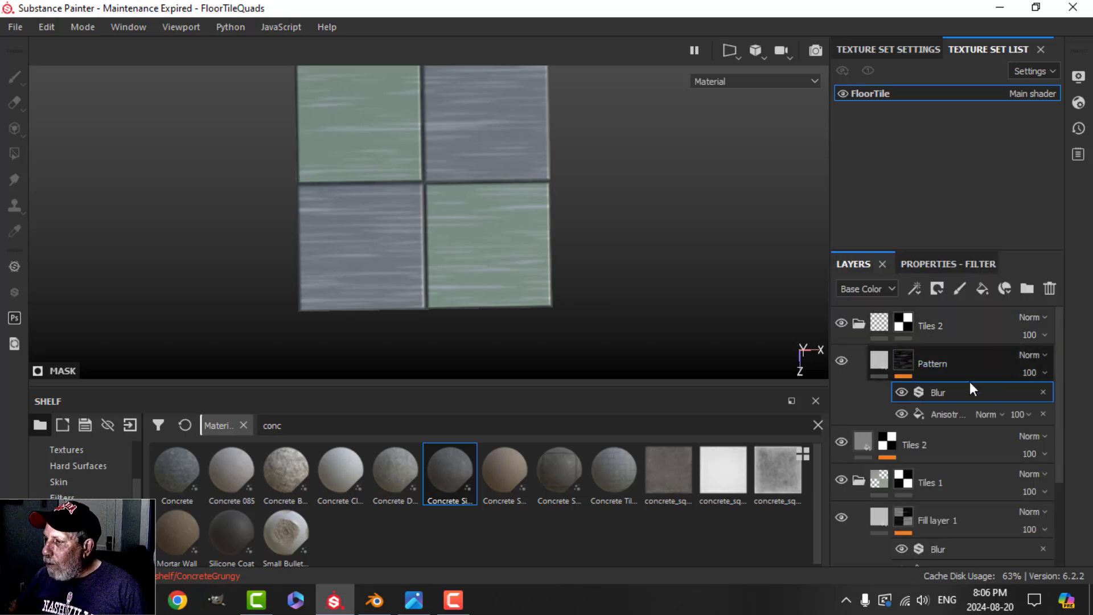
click(941, 413)
click(944, 265)
click(1029, 455)
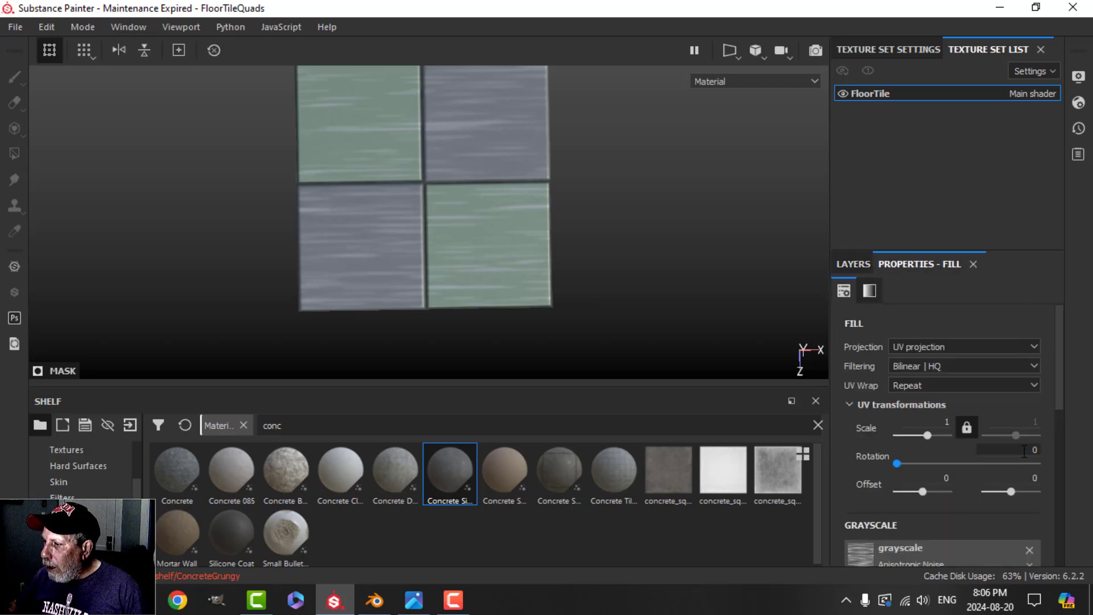
text(90)
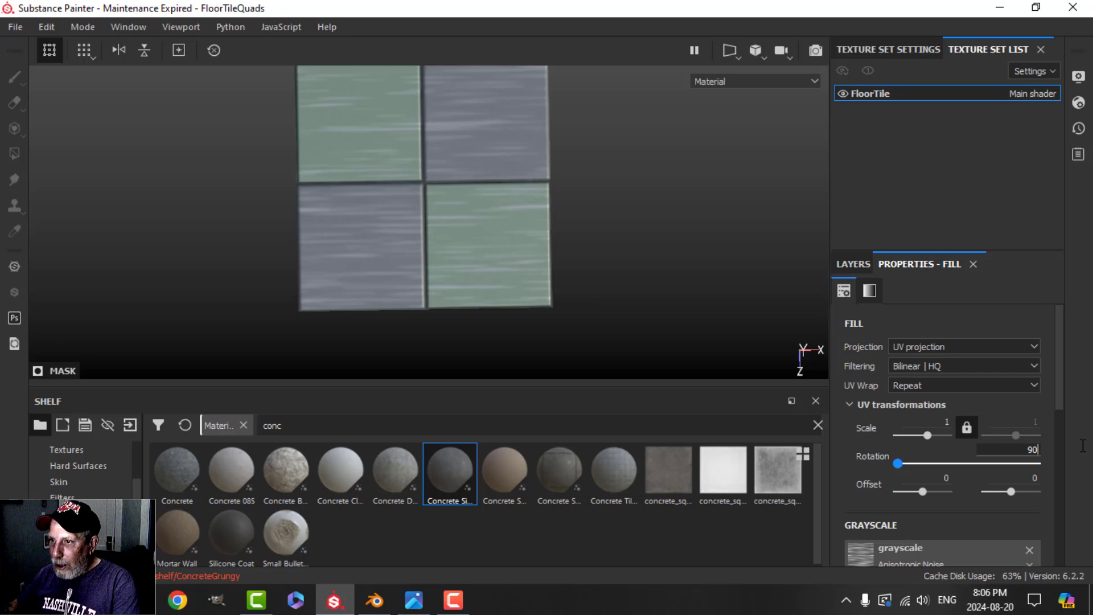
key(Return)
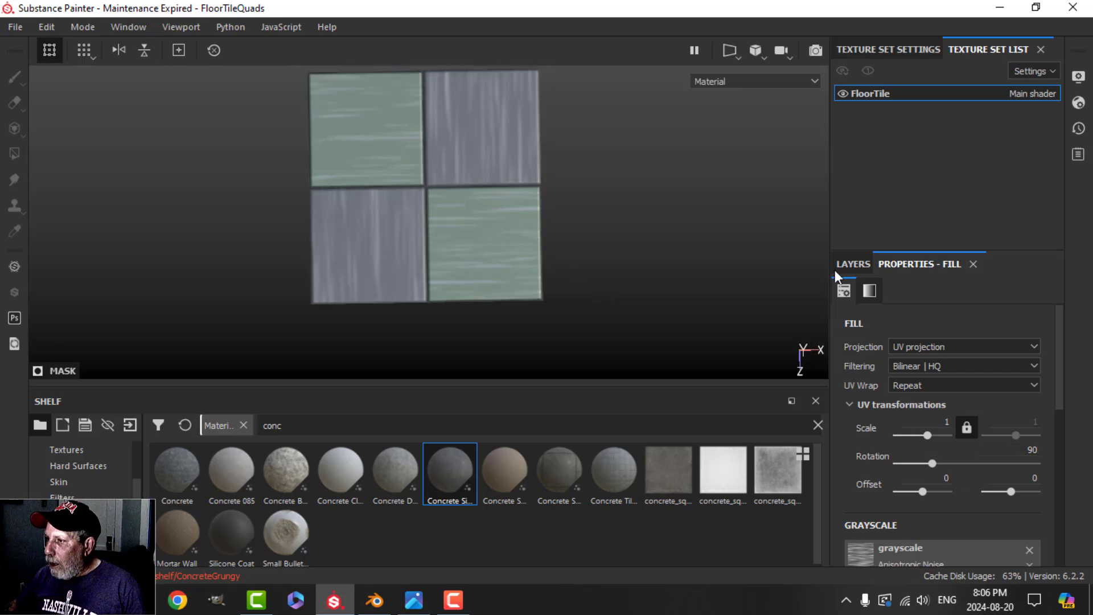
Set the Anisotropic Noise opacity to 55 on both the Pattern layer's mask and Fill layer 1's mask
click(852, 264)
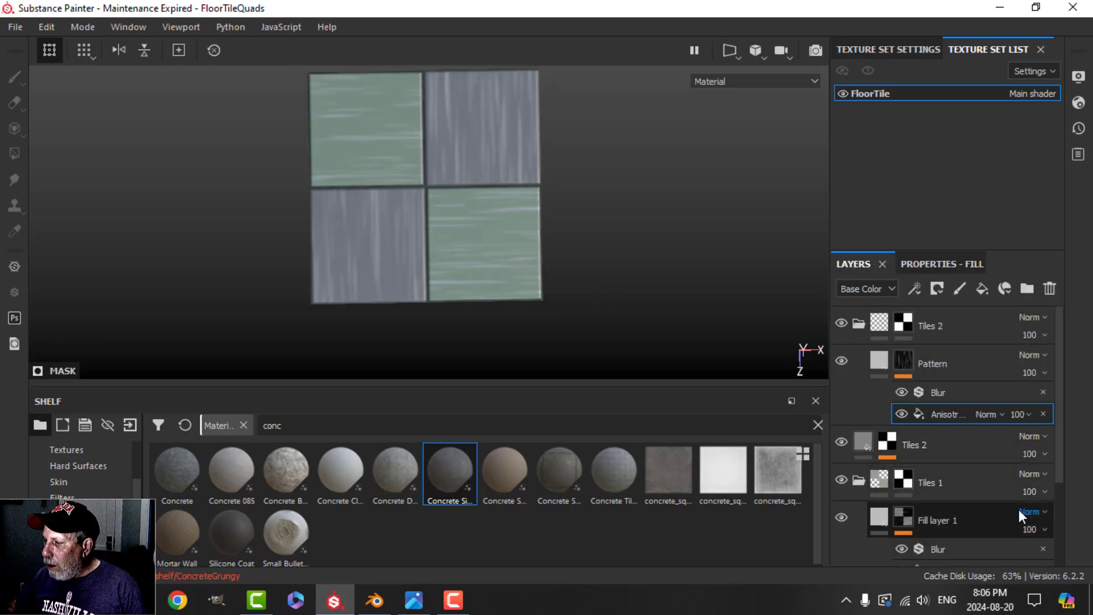
scroll(950, 504, down, 3)
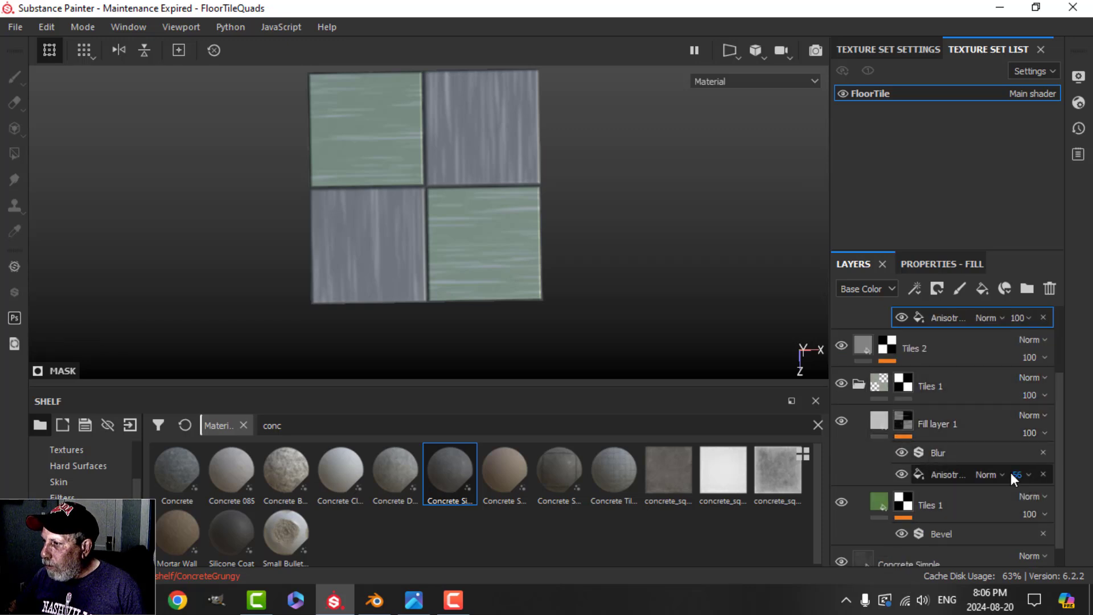
click(1020, 317)
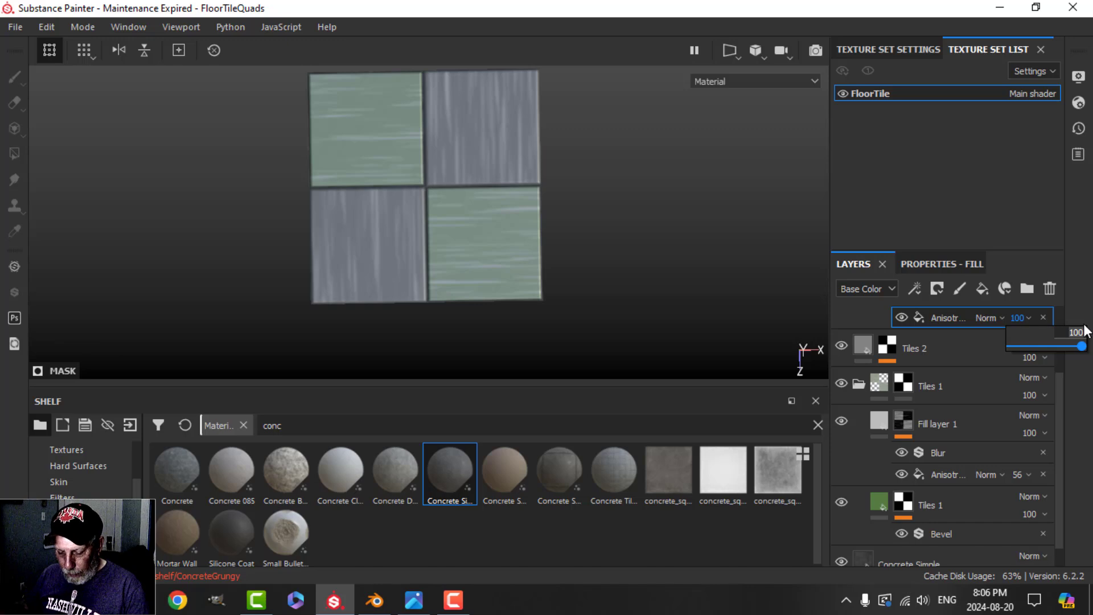
text(55)
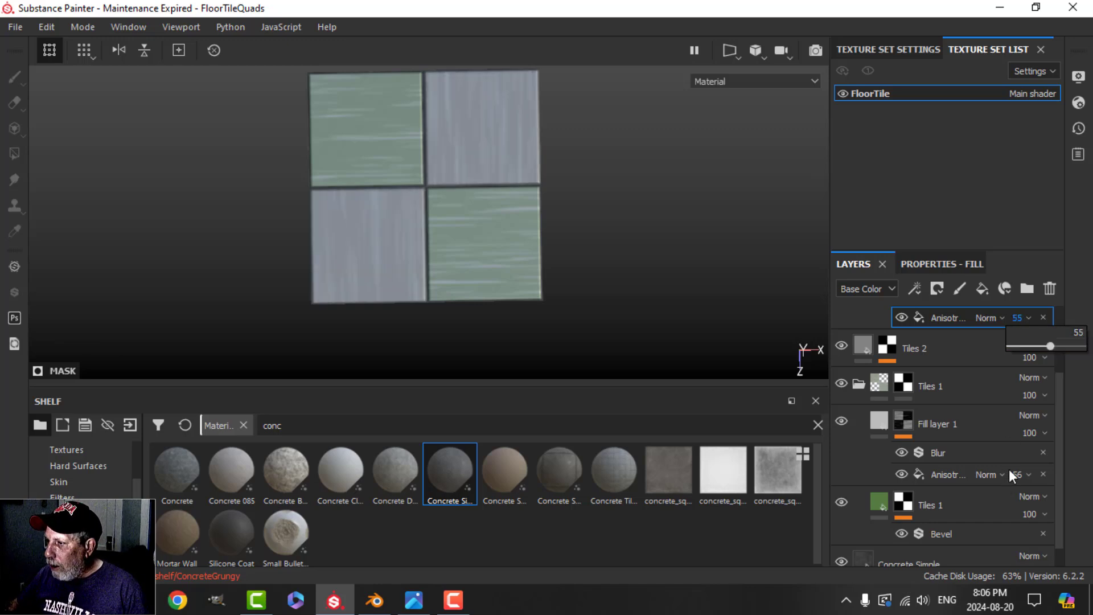
click(1010, 470)
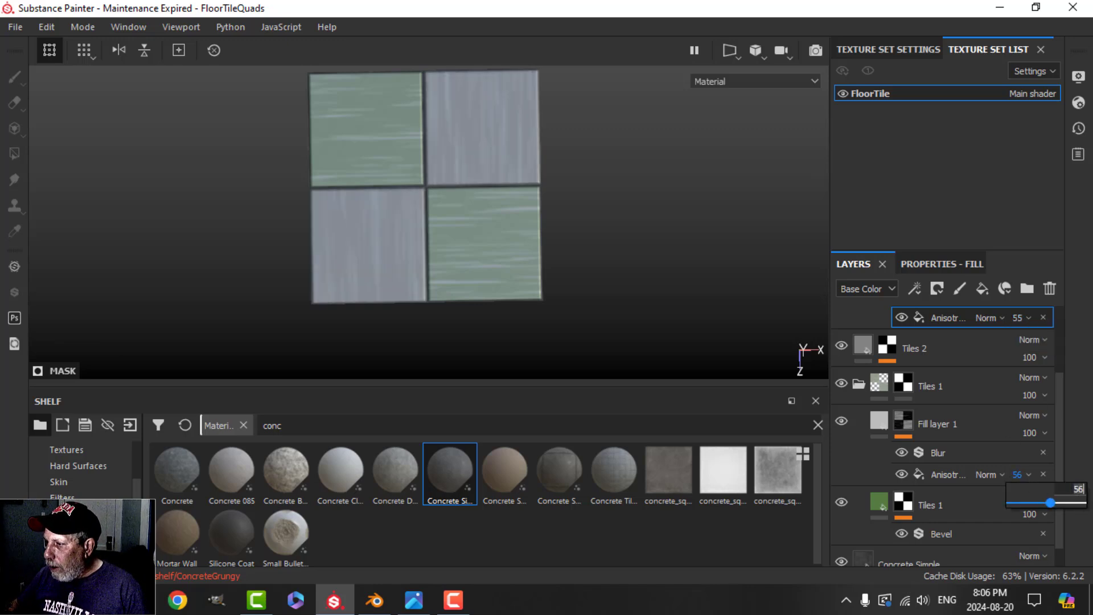
text(55)
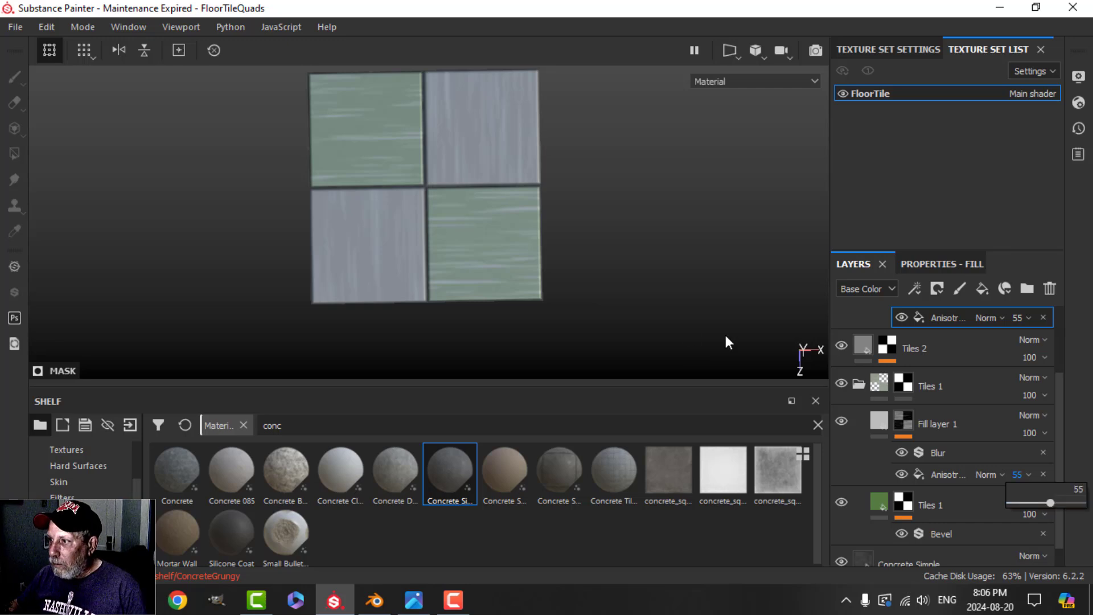
Move the Tiles 2 fill layer into the Tiles 2 folder below Pattern, leaving both tile folders collapsed
click(858, 385)
click(861, 332)
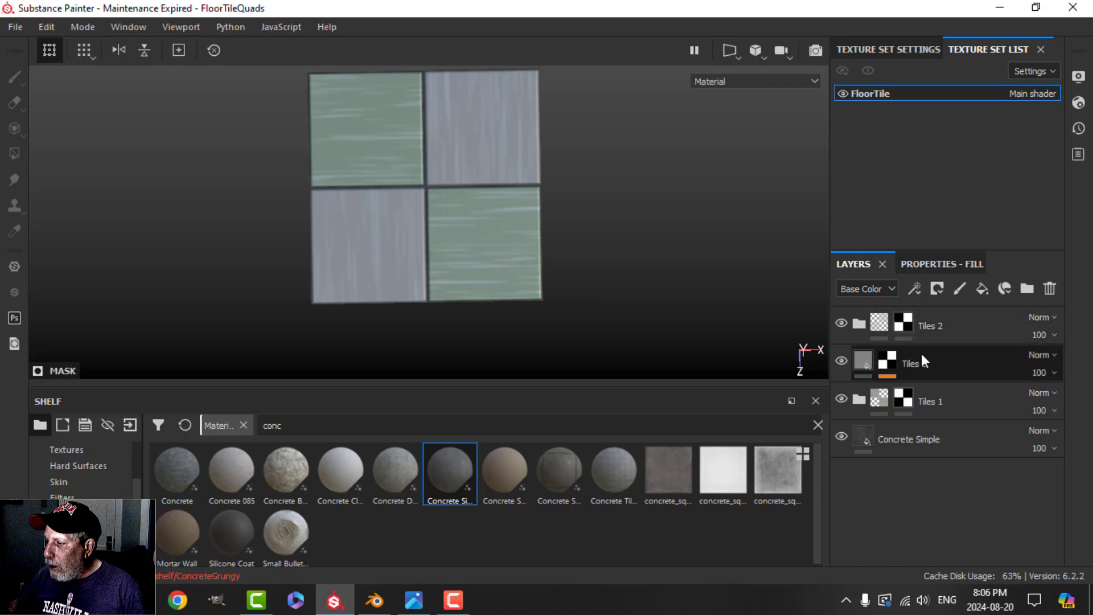
double_click(922, 358)
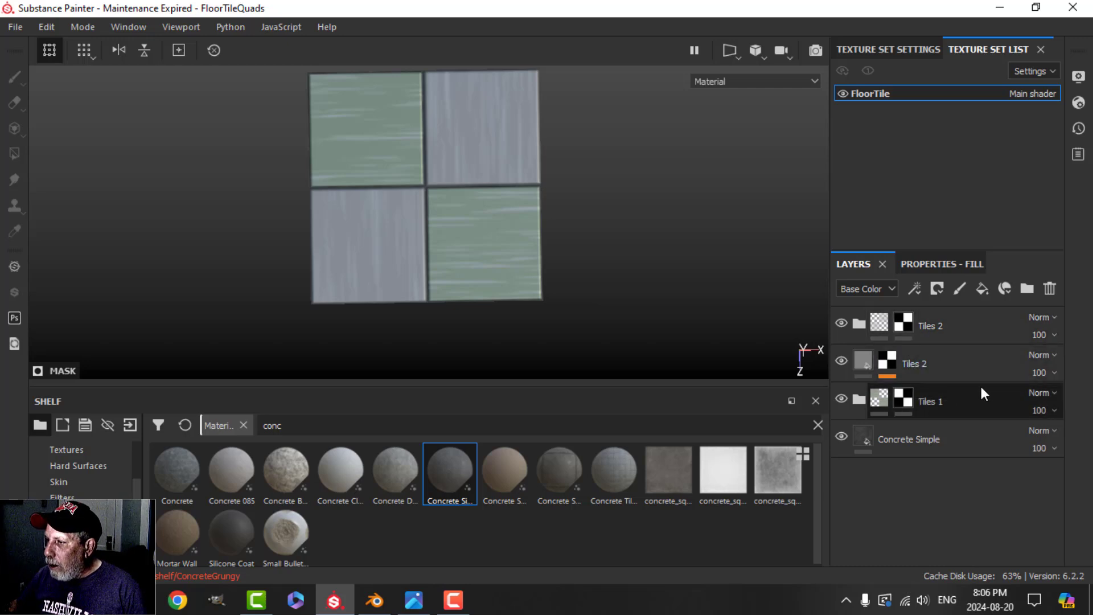
drag(859, 361, 869, 334)
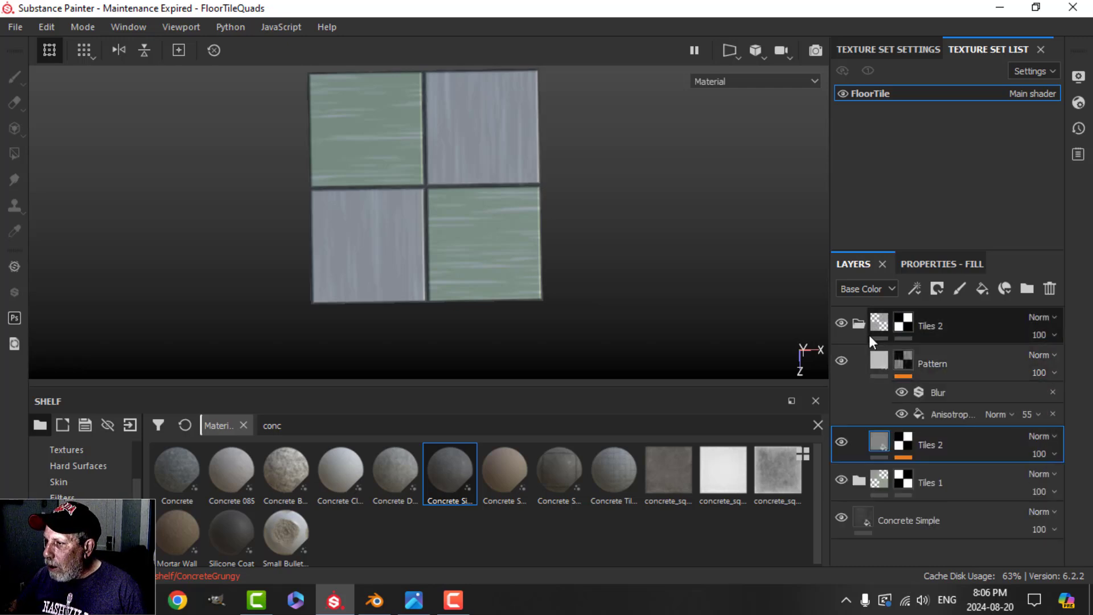
click(860, 323)
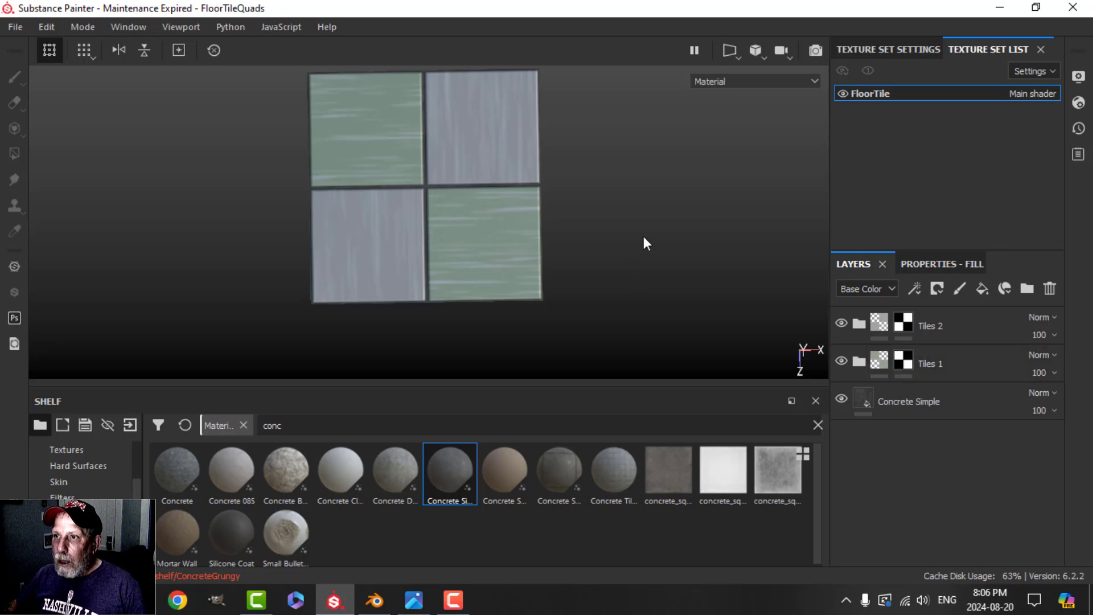
Compare the tilted floor tile with the corridor reference image aft.jpg in the photo viewer, and return to Substance Painter
alt+drag(575, 268, 575, 236)
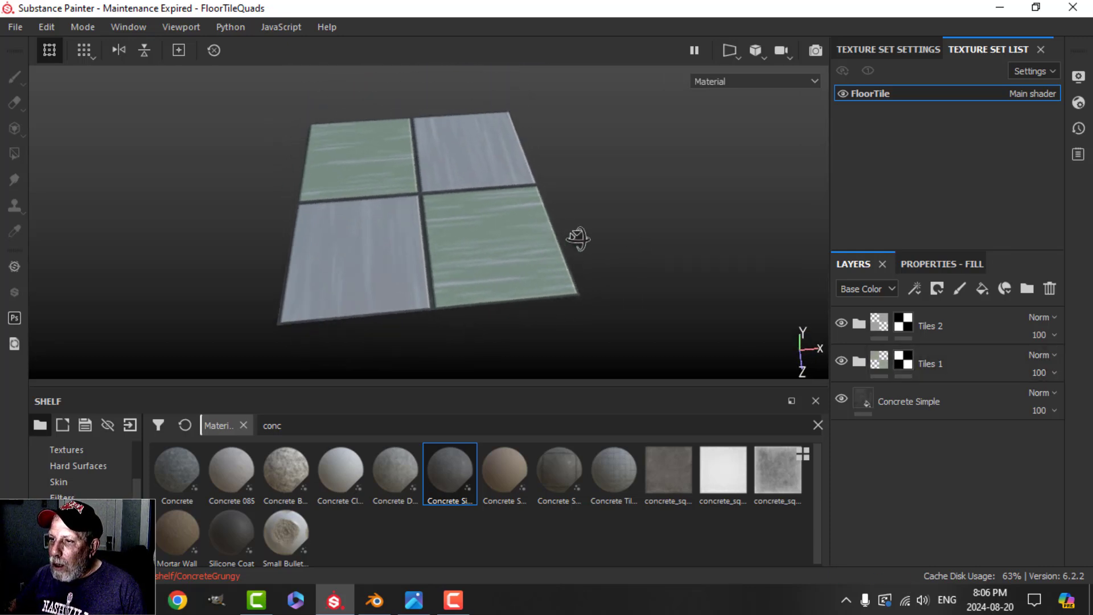
click(424, 602)
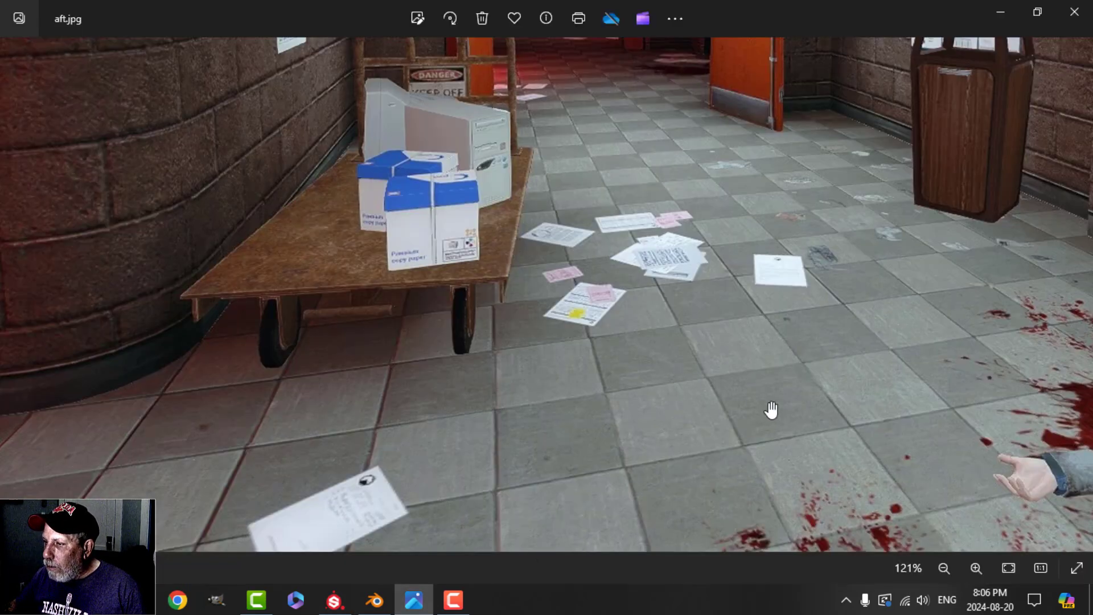
click(334, 600)
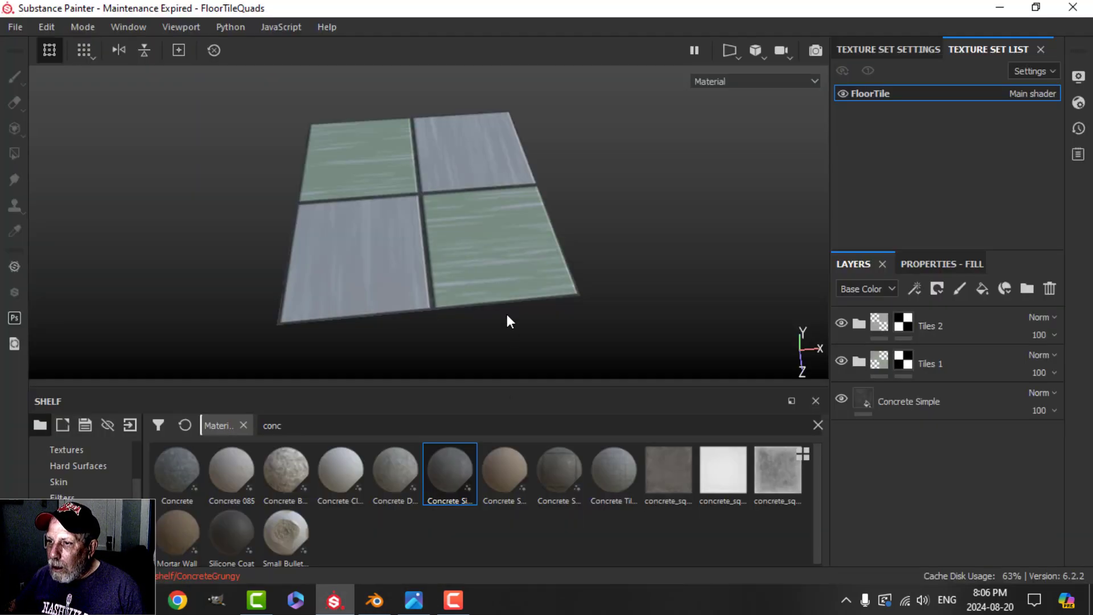
Darken the base color of the Pattern layer in Tiles 2 to a gray of about 0.415 and compare it with aft.jpg
alt+drag(489, 288, 488, 307)
click(859, 323)
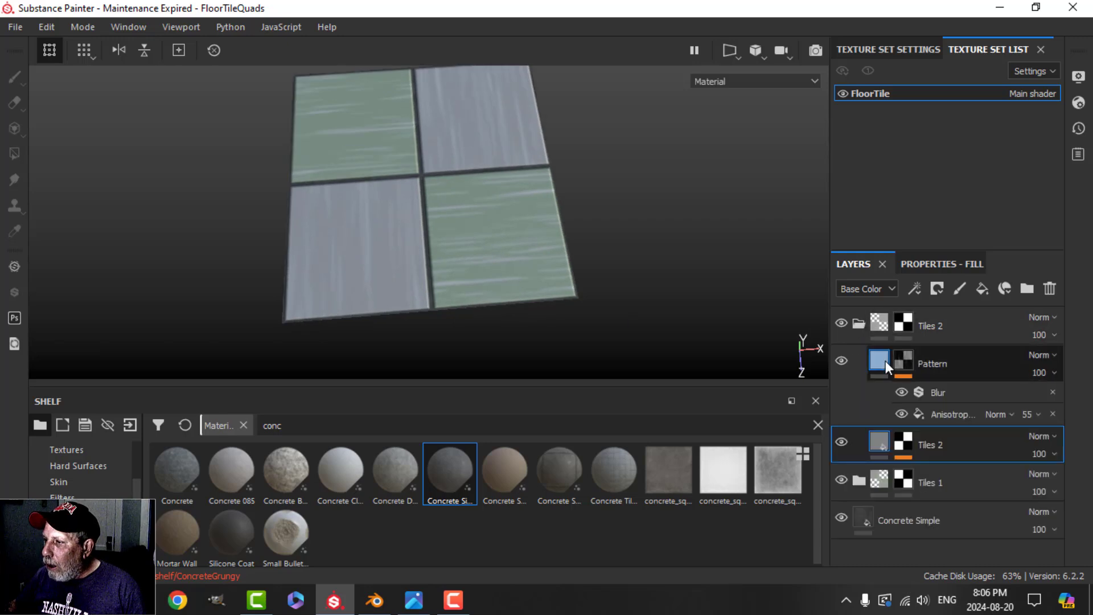
click(881, 360)
click(938, 264)
scroll(1033, 436, down, 3)
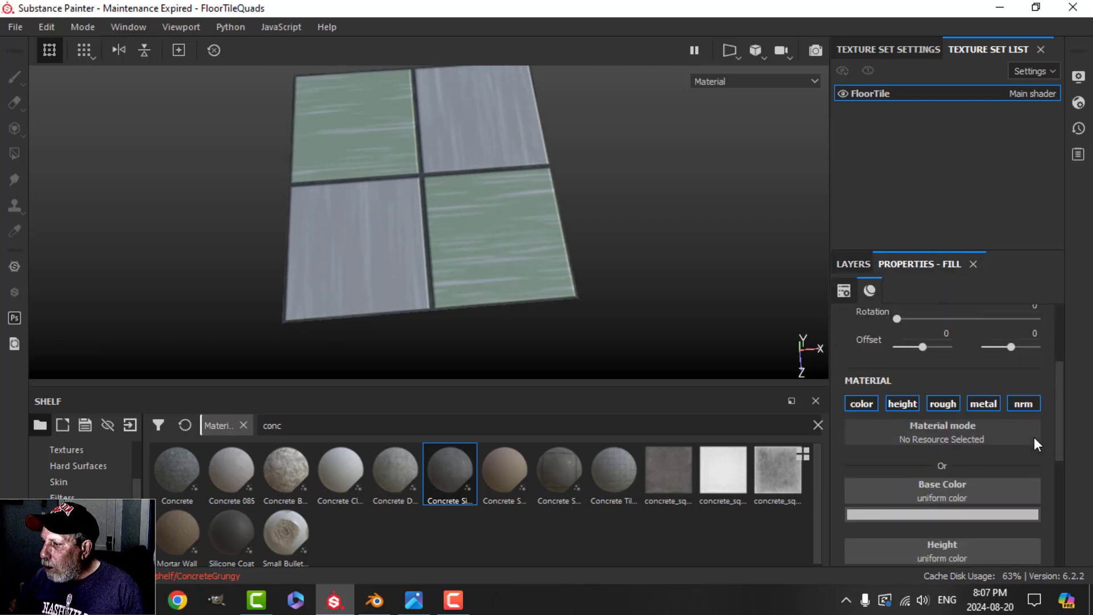
scroll(1033, 436, down, 2)
click(1016, 465)
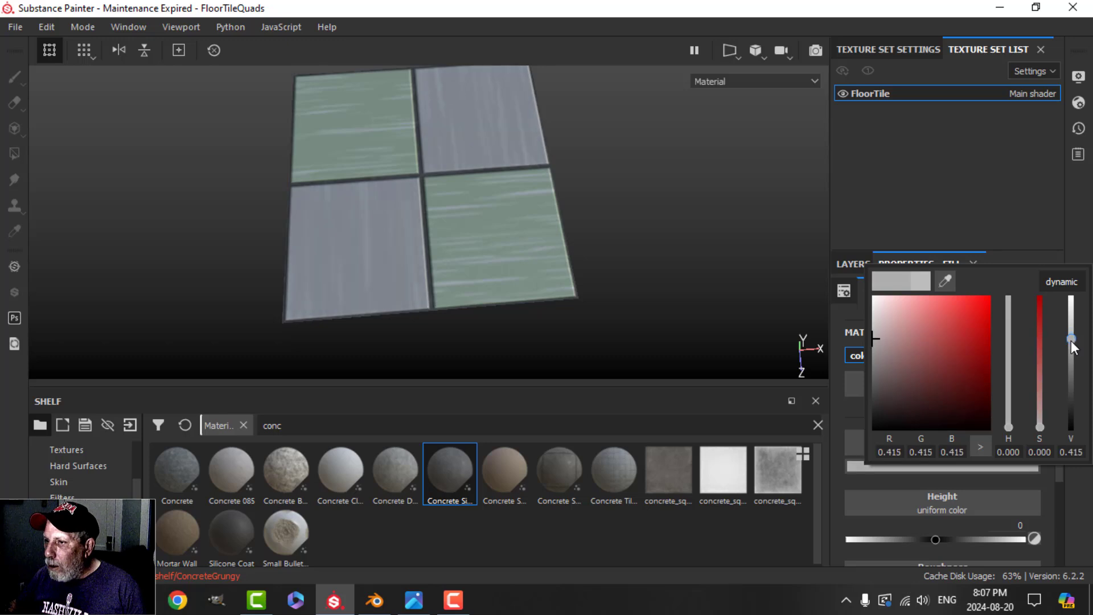
drag(1071, 346, 1071, 338)
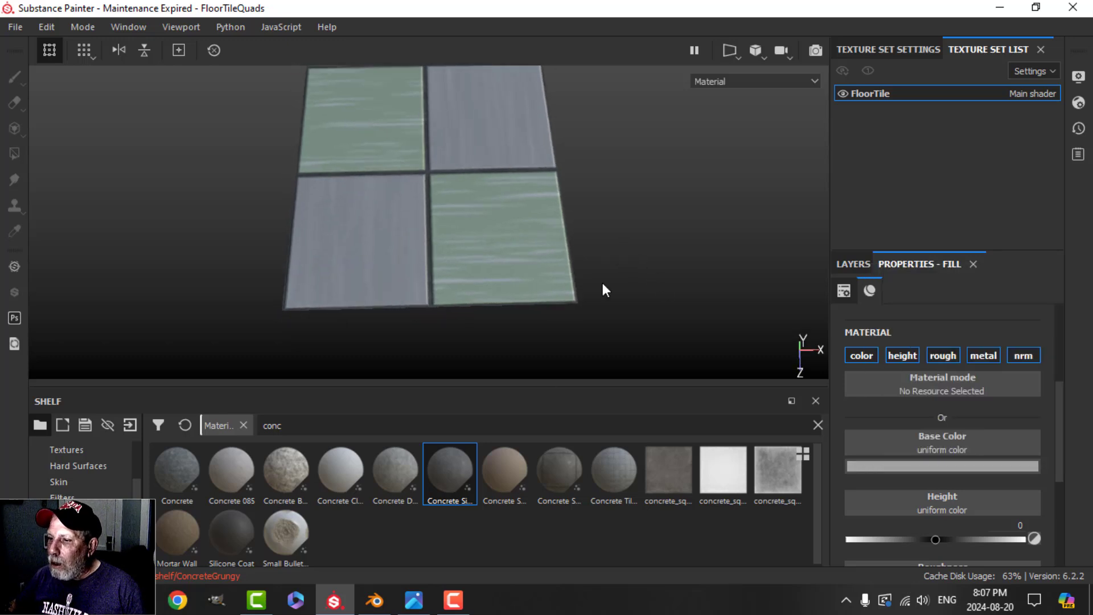
click(414, 599)
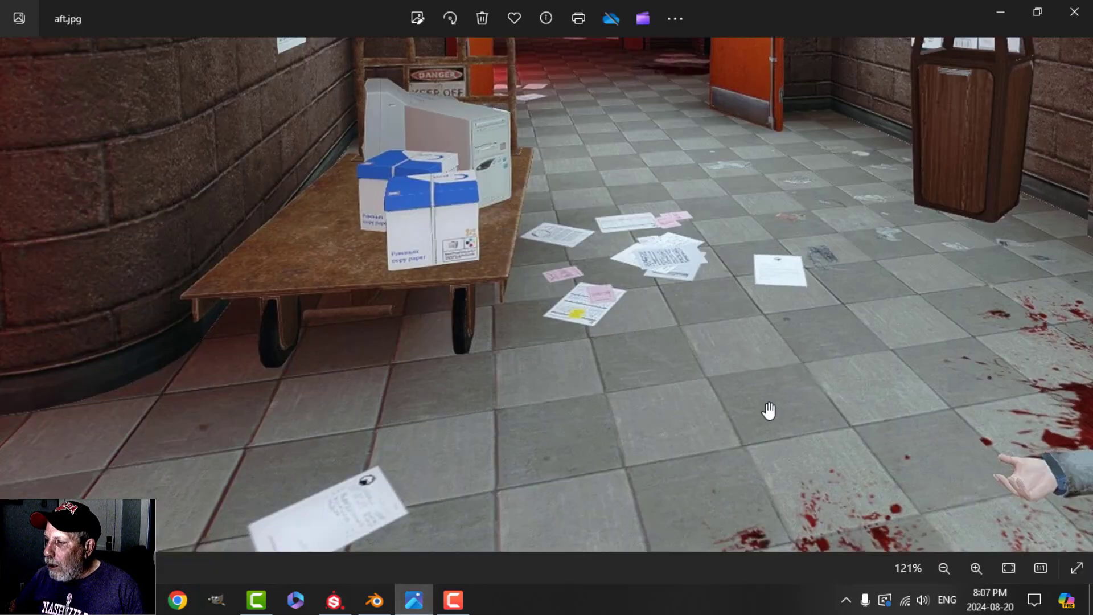
click(335, 600)
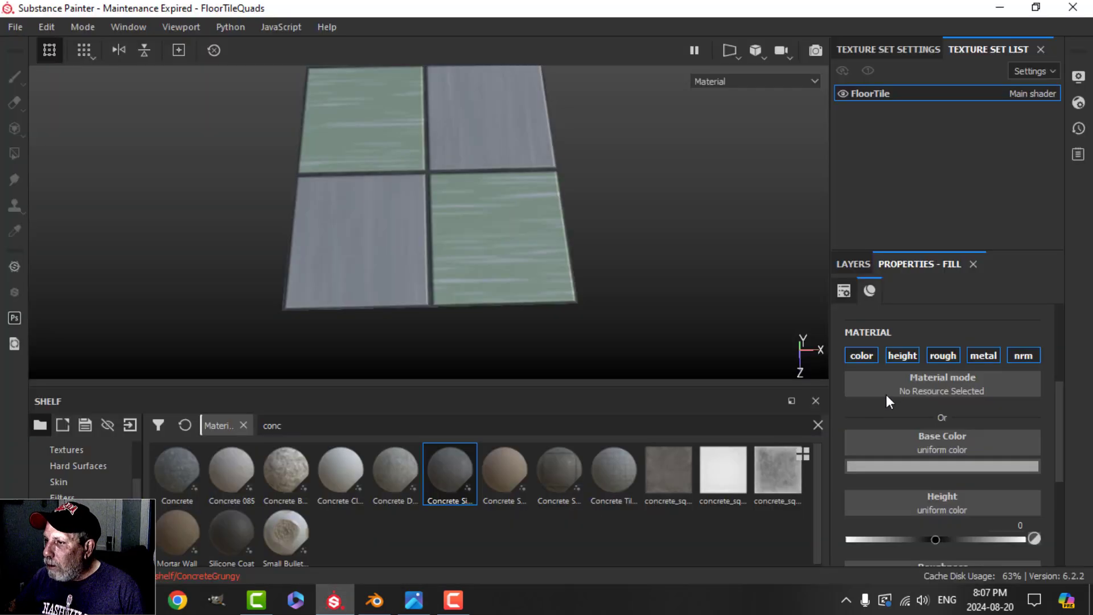
Shift the hue of the Tiles 1 fill layer's base color away from yellowish green toward a cooler green
click(856, 264)
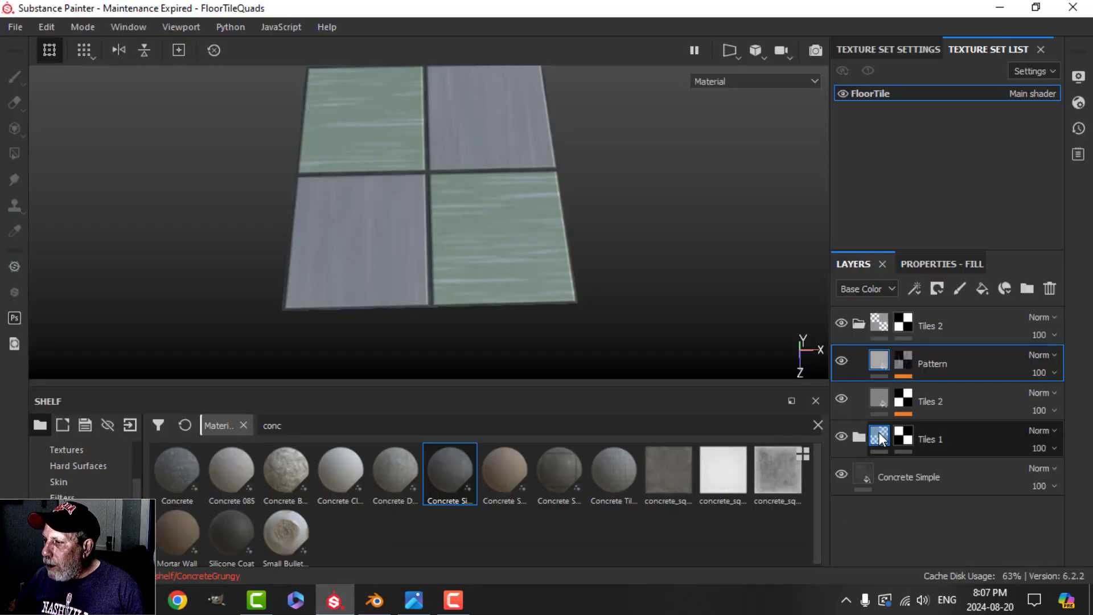
click(856, 439)
scroll(882, 530, down, 2)
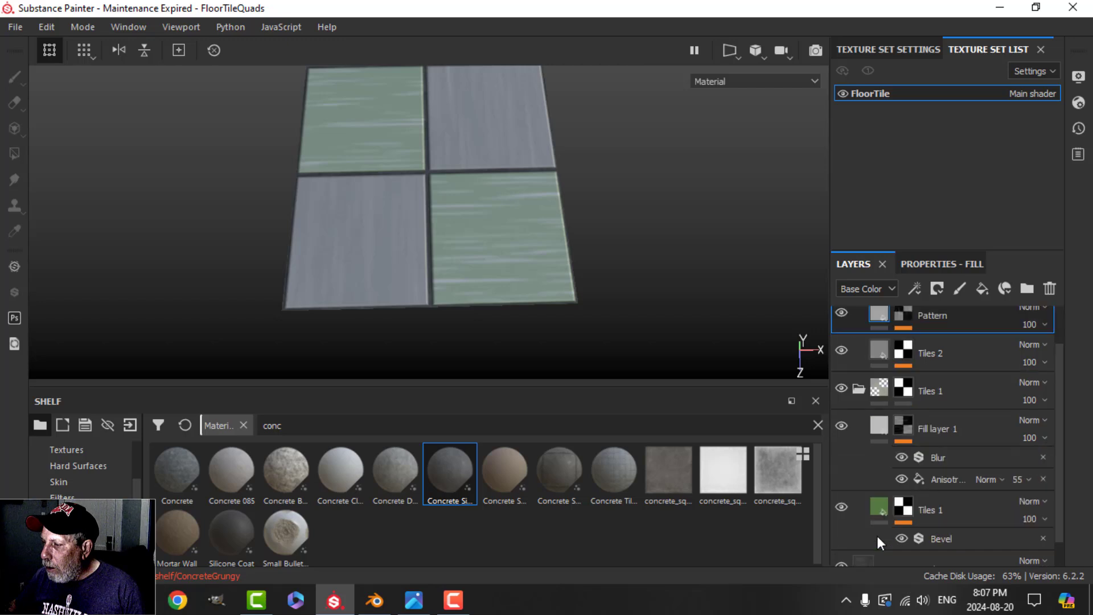
click(875, 511)
click(933, 263)
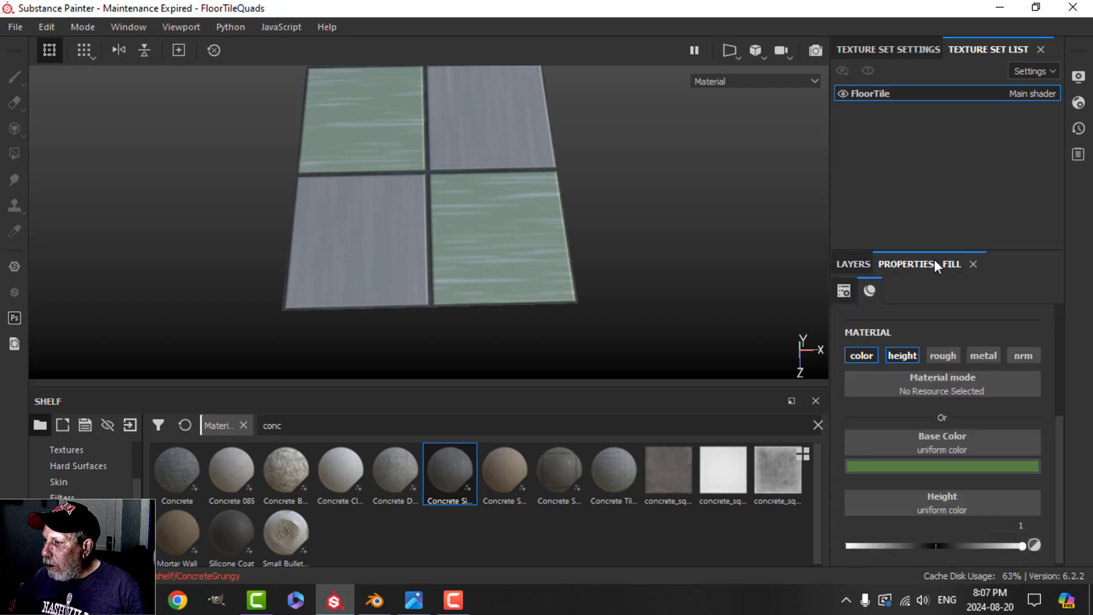
click(965, 466)
drag(1043, 373, 1009, 377)
alt+drag(626, 182, 607, 248)
click(874, 266)
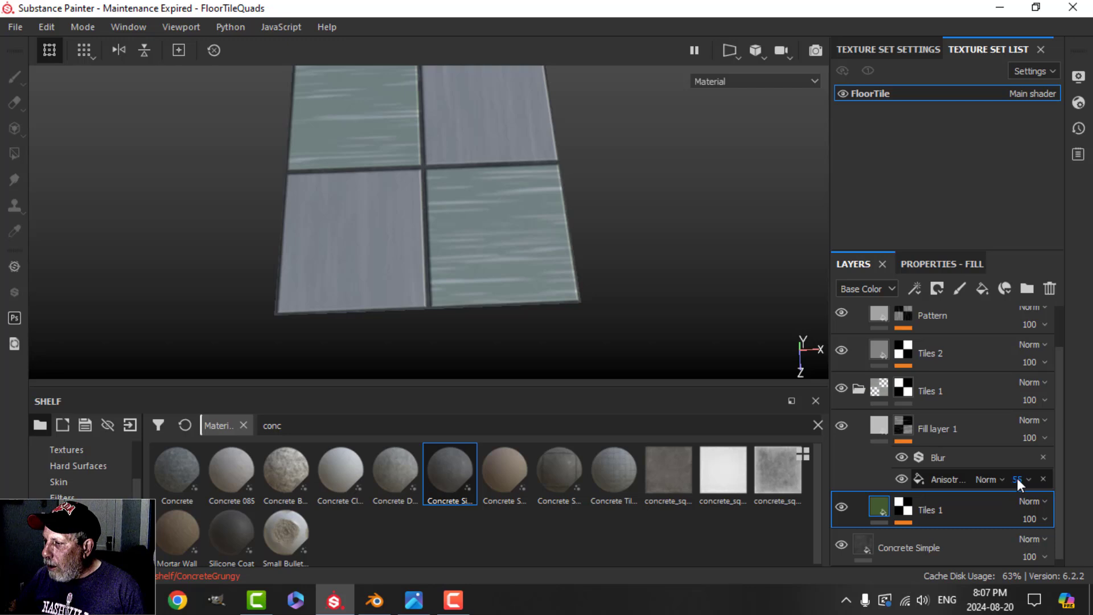
Set the Anisotropic Noise opacity to 42 on Fill layer 1's mask in the Tiles 1 folder
scroll(1024, 484, down, 1)
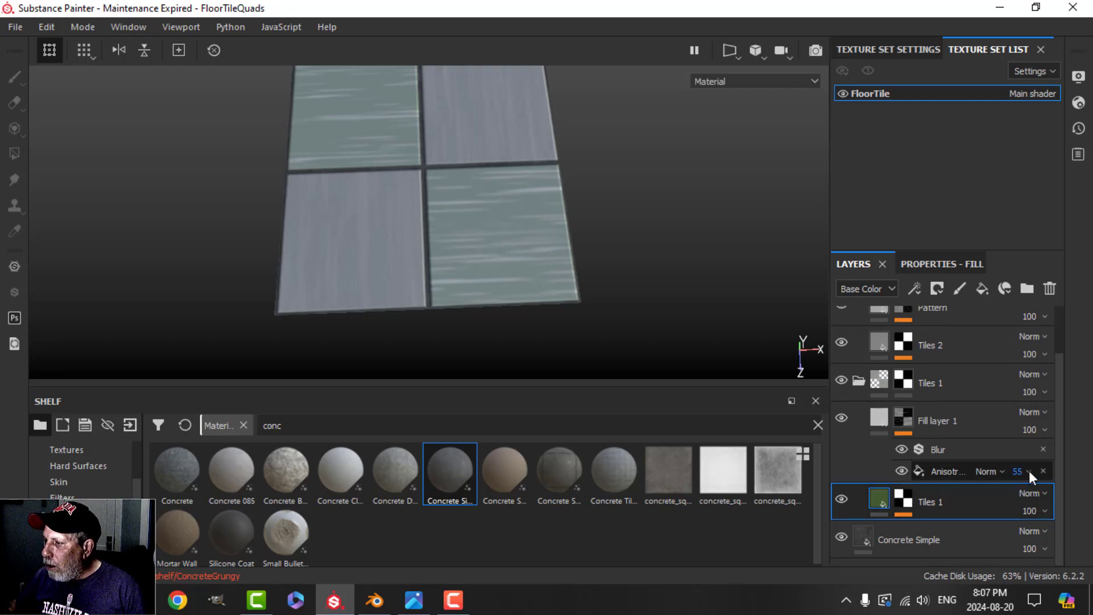
click(1025, 470)
drag(1050, 499, 1039, 499)
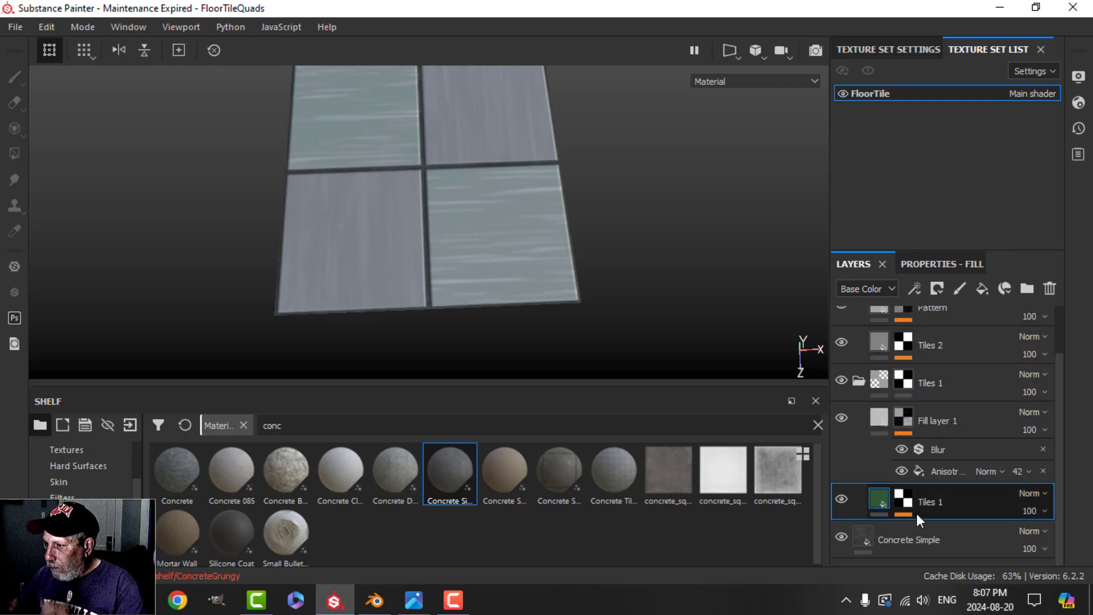
Enable the roughness channel on the Tiles 1 fill layer and make its green base color more saturated and brighter
click(954, 261)
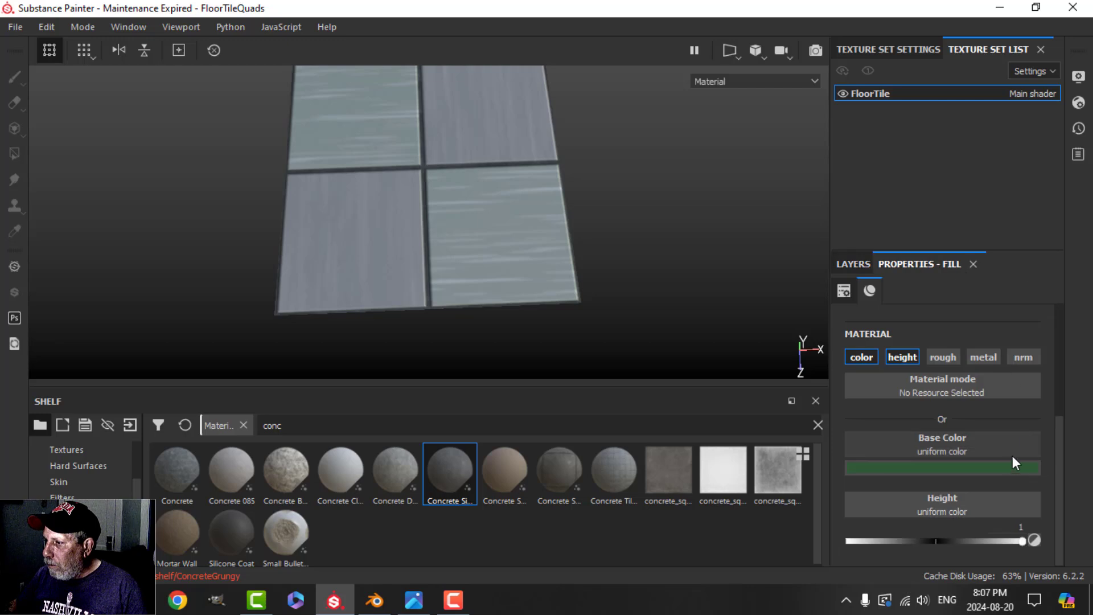
click(940, 357)
click(978, 468)
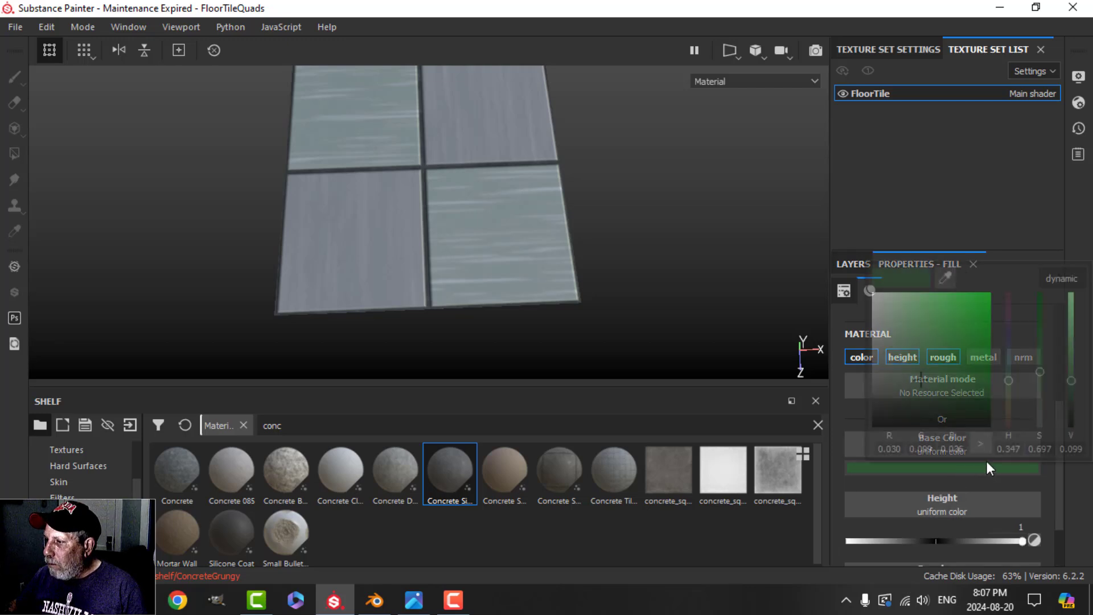
drag(1035, 373, 1040, 340)
drag(1070, 380, 1071, 356)
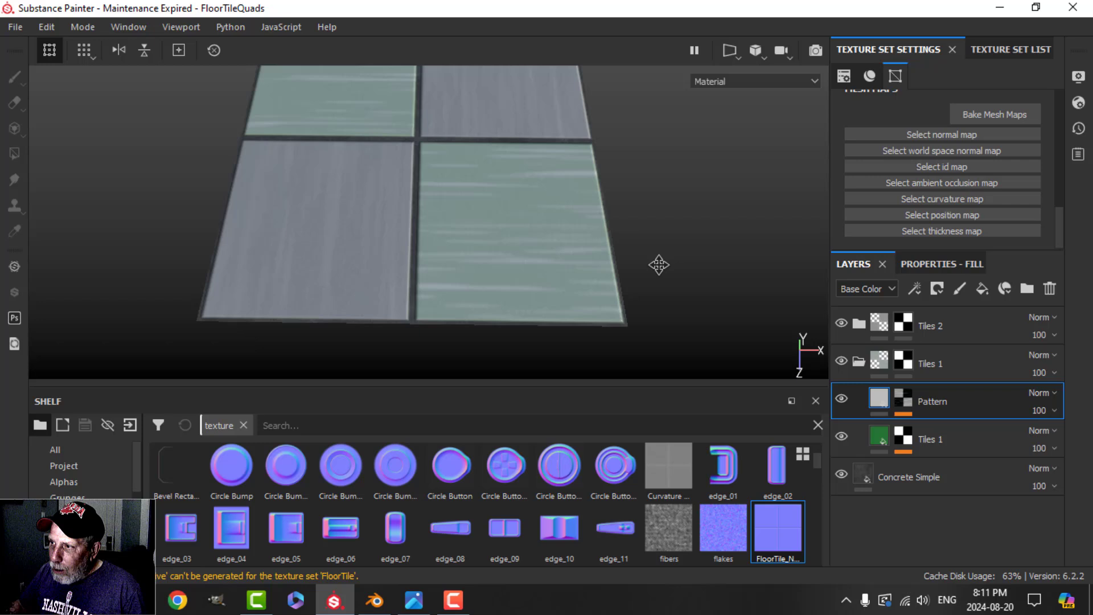
Delete the Concrete Simple layer and add a plain fill layer in its place at the bottom of the layer stack
alt+drag(659, 265, 641, 268)
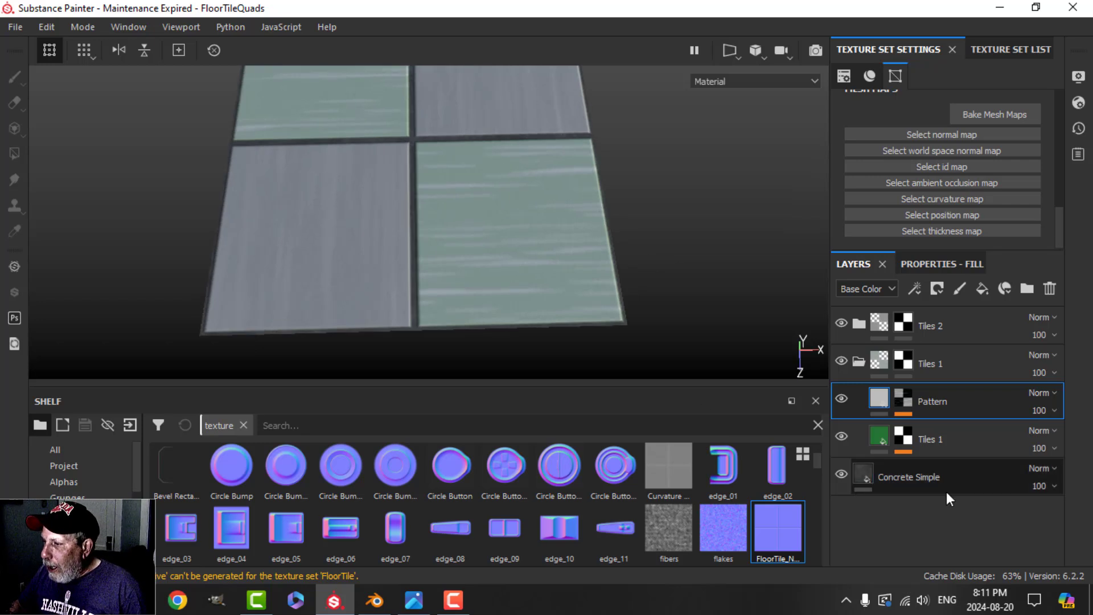
scroll(589, 296, up, 2)
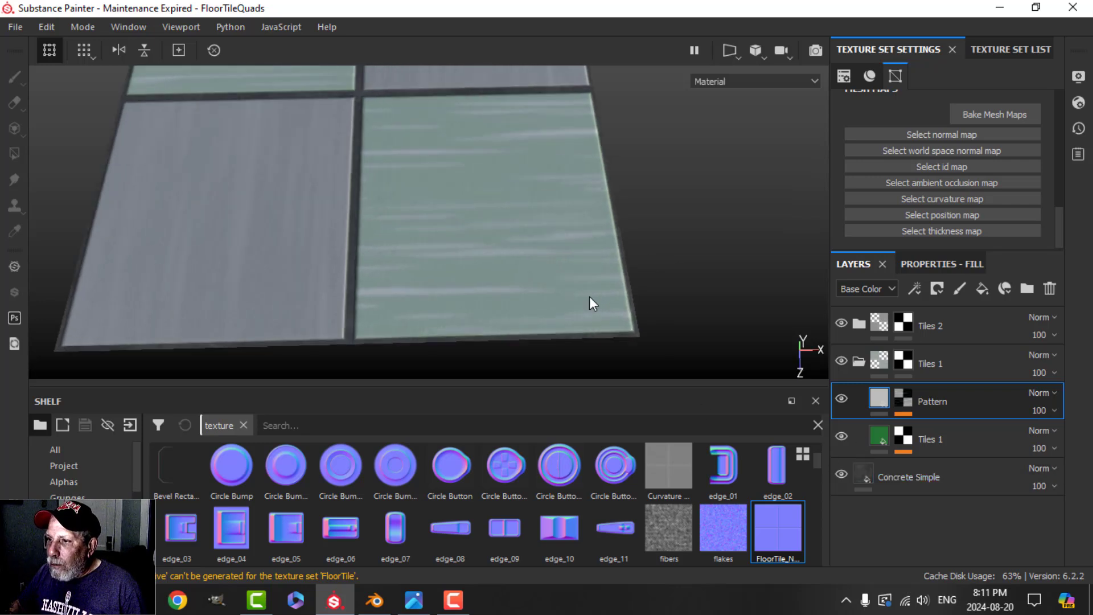
click(918, 480)
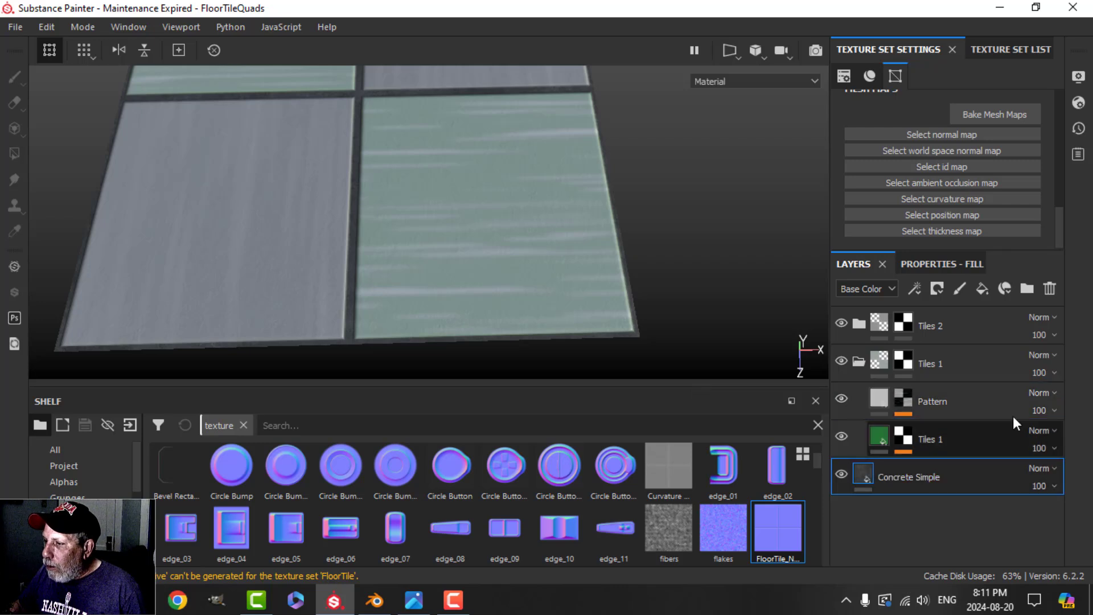
click(1053, 289)
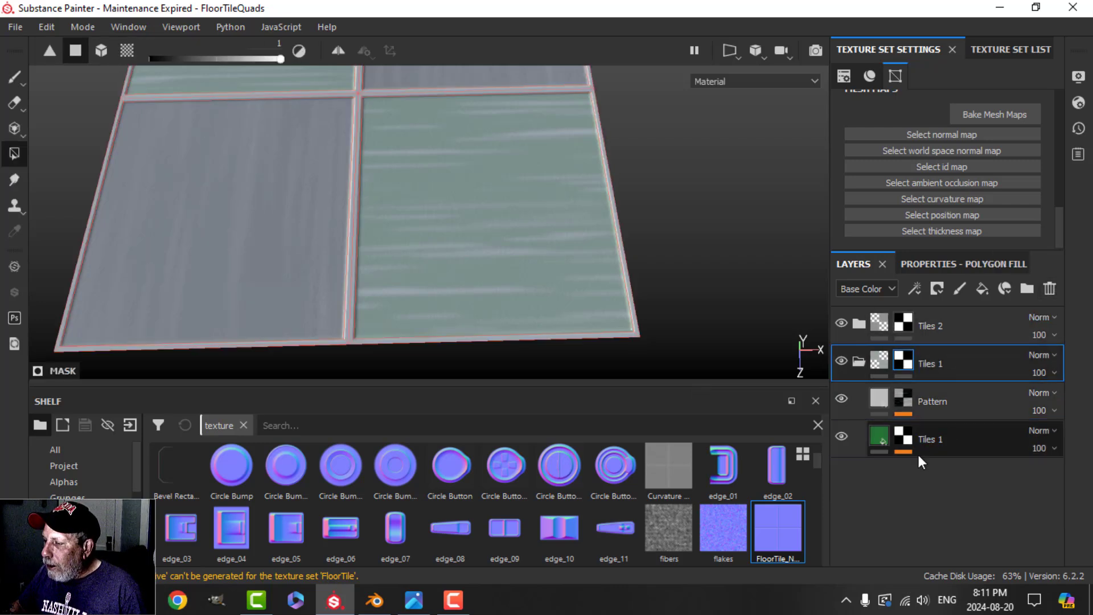
click(983, 289)
drag(940, 379, 918, 531)
Limit the new bottom fill layer to the color and roughness channels and set its roughness to 0.8520
click(938, 262)
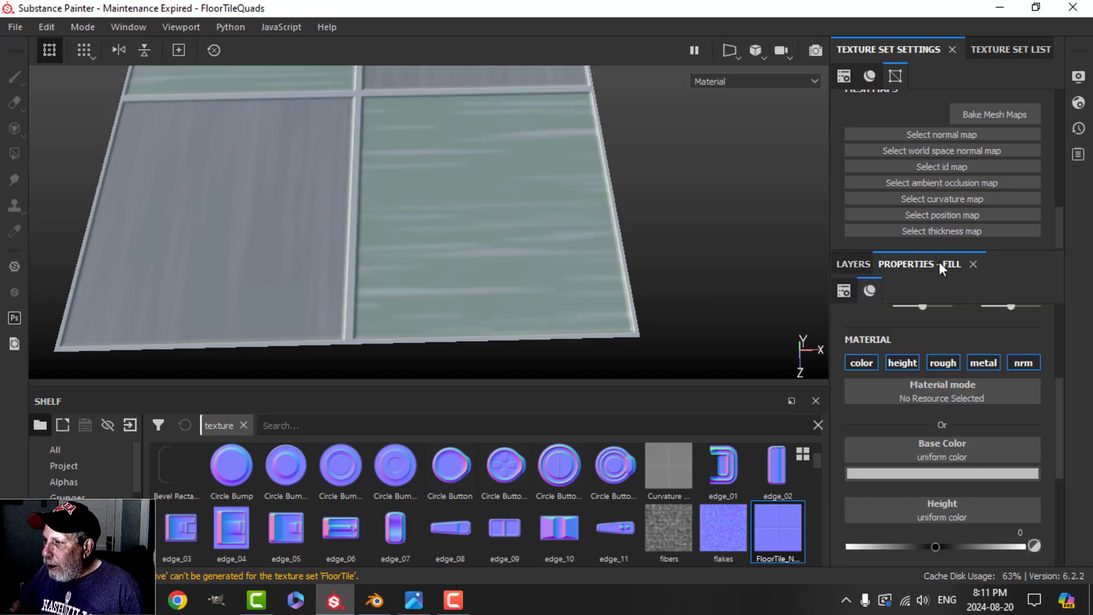
click(902, 362)
click(983, 363)
click(1023, 363)
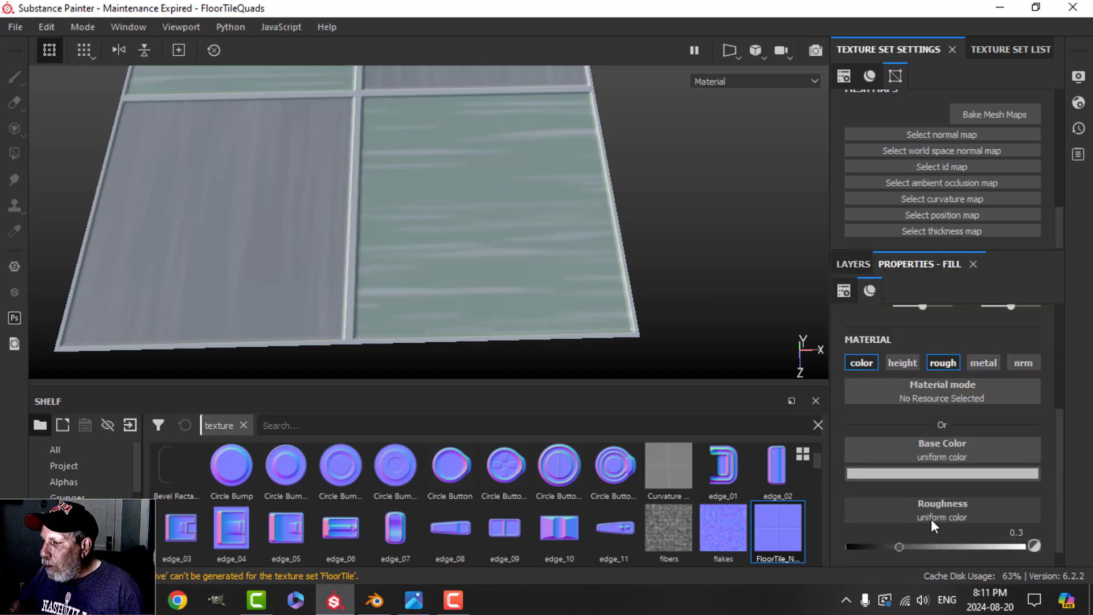
drag(988, 527, 998, 527)
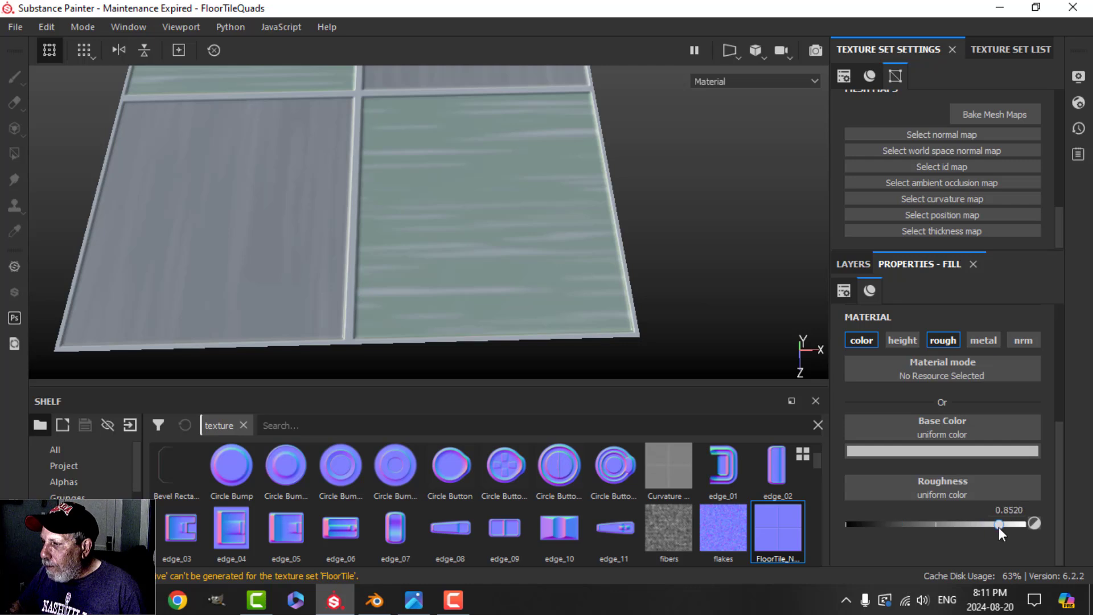
Darken the bottom fill layer's base color to a dark gray for the grout and collapse the Tiles 1 folder
click(941, 449)
drag(1070, 353, 1070, 367)
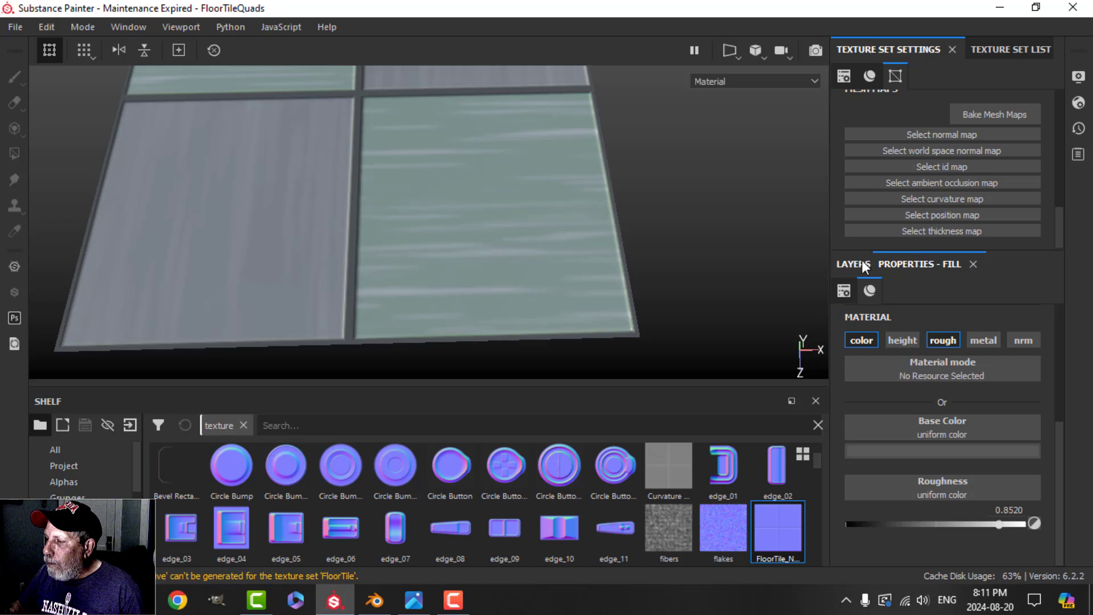
click(854, 265)
click(858, 362)
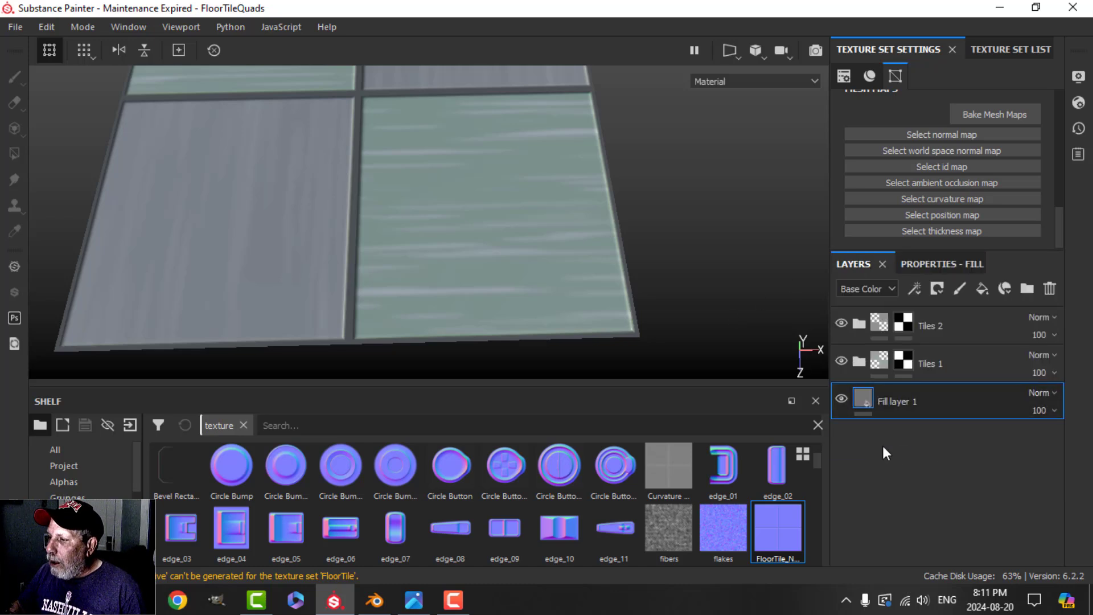
key(f)
mouse_move(671, 239)
alt+mouse_down()
mouse_move(653, 234)
mouse_move(663, 228)
alt+mouse_up()
Export the FloorTile textures as 8-bit PNGs to D:/DOCUMENTS/BLENDER/TEXTURE CORRIDOR using the PBR Metallic Roughness template
click(17, 31)
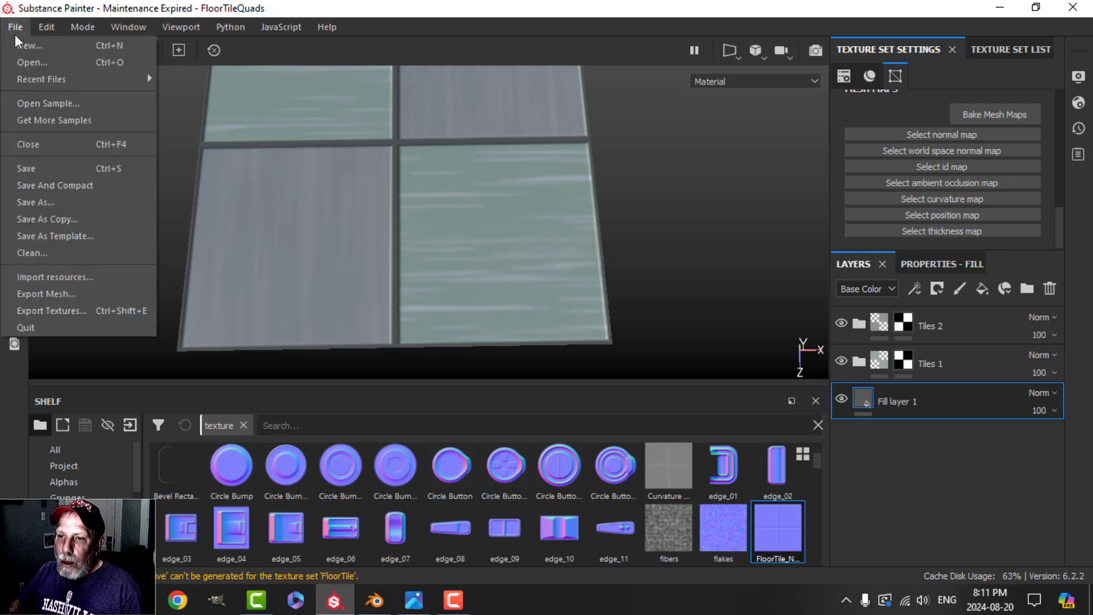
click(62, 308)
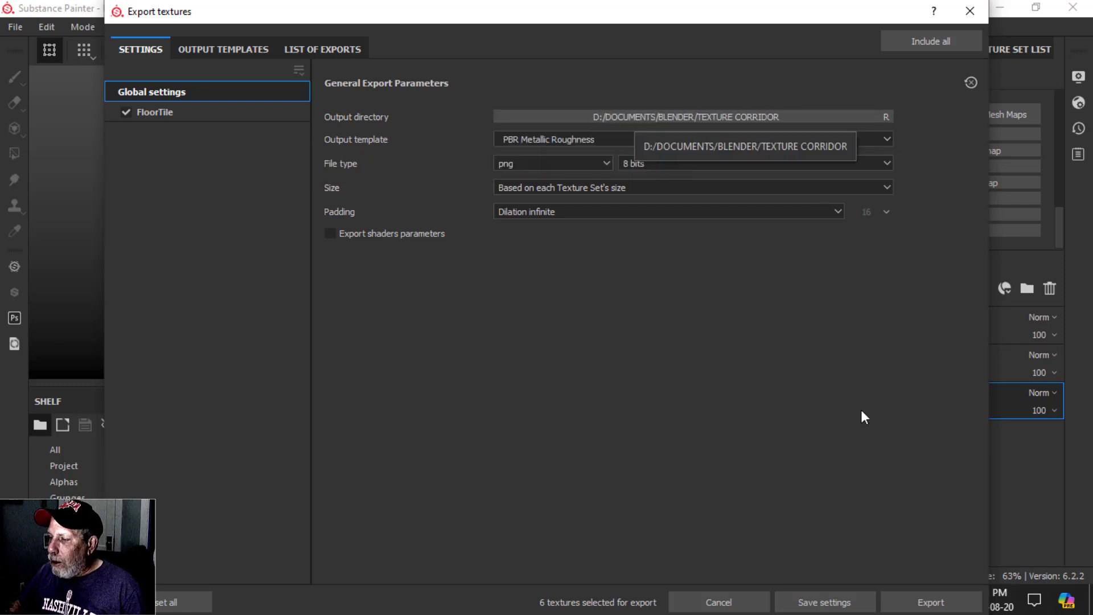
double_click(705, 10)
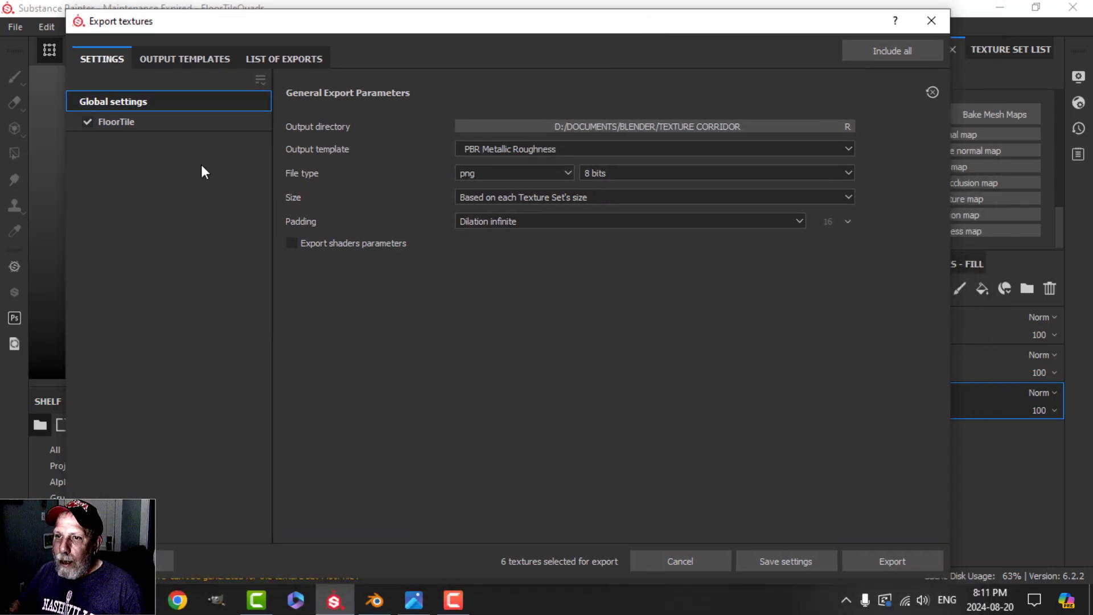
click(860, 563)
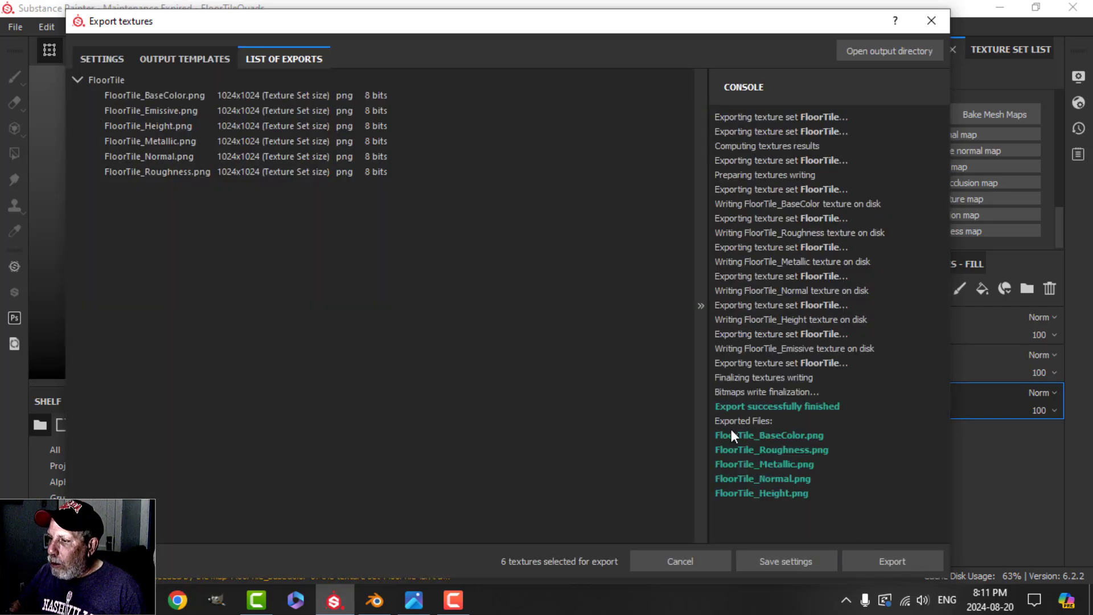
click(931, 21)
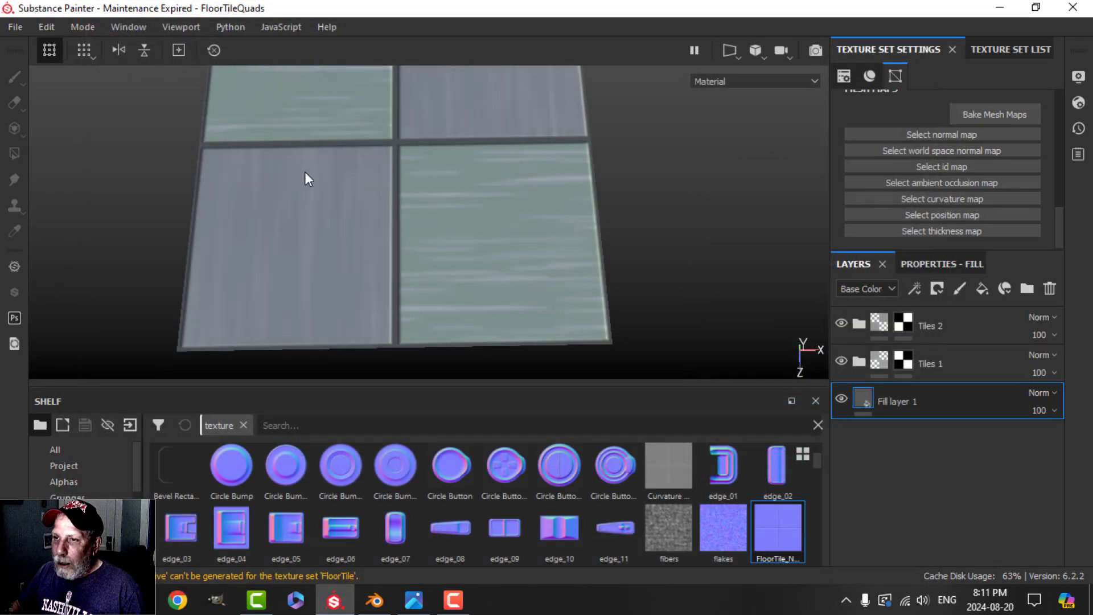
Import FloorTile_Normal.png as a texture for the current session and assign it as the FloorTile set's normal mesh map
click(130, 425)
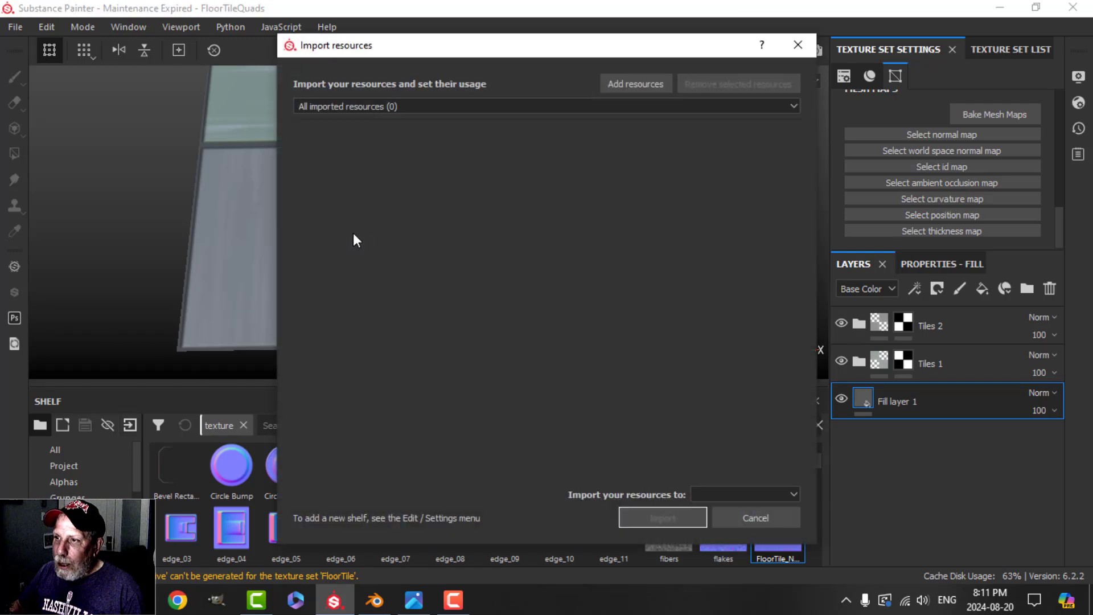
click(660, 86)
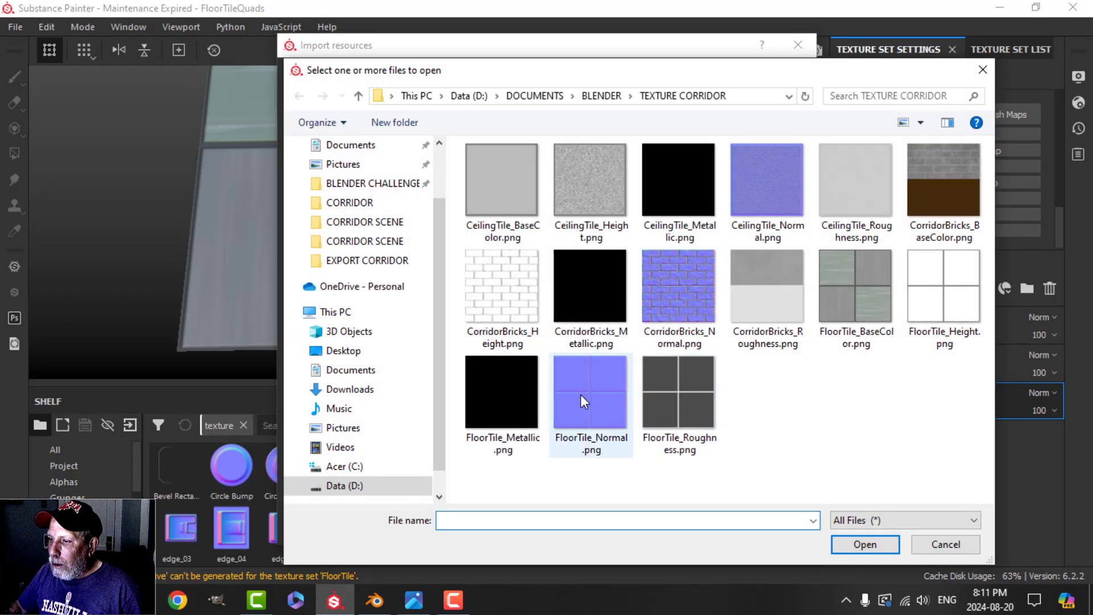
click(580, 394)
click(846, 544)
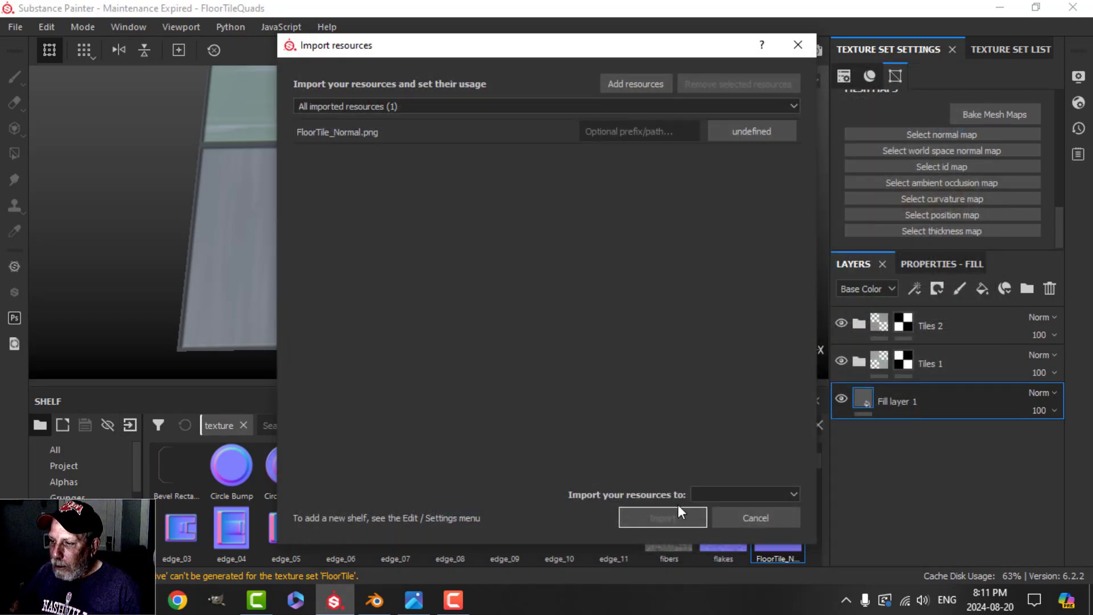
click(757, 131)
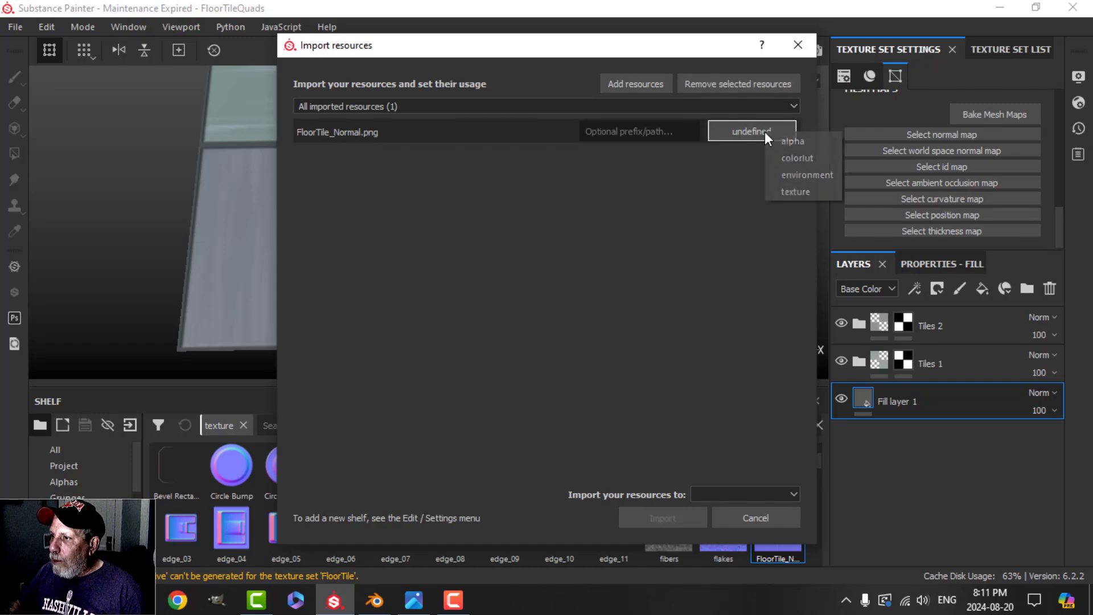
click(794, 192)
click(745, 492)
click(736, 503)
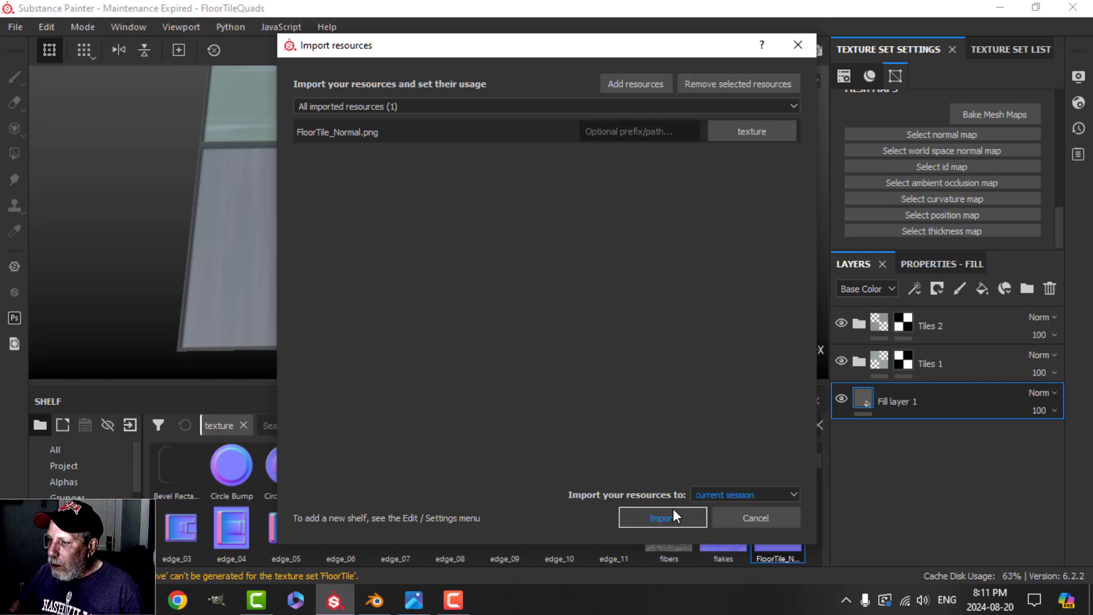
click(674, 508)
drag(168, 526, 912, 132)
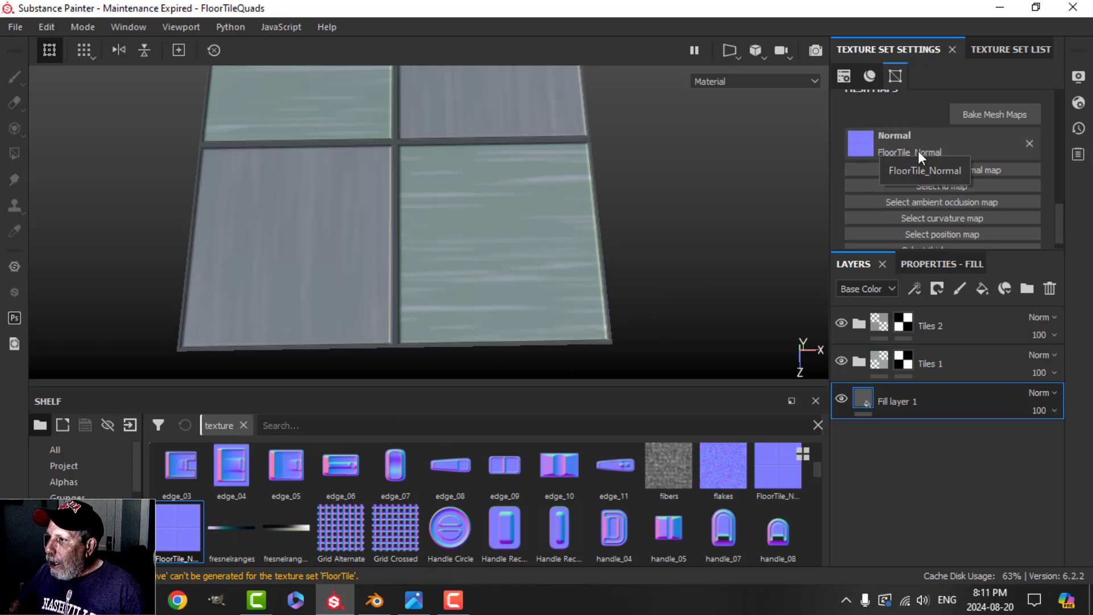
Bake the FloorTile set's world space normal, ambient occlusion, curvature and position maps at 2048
click(996, 114)
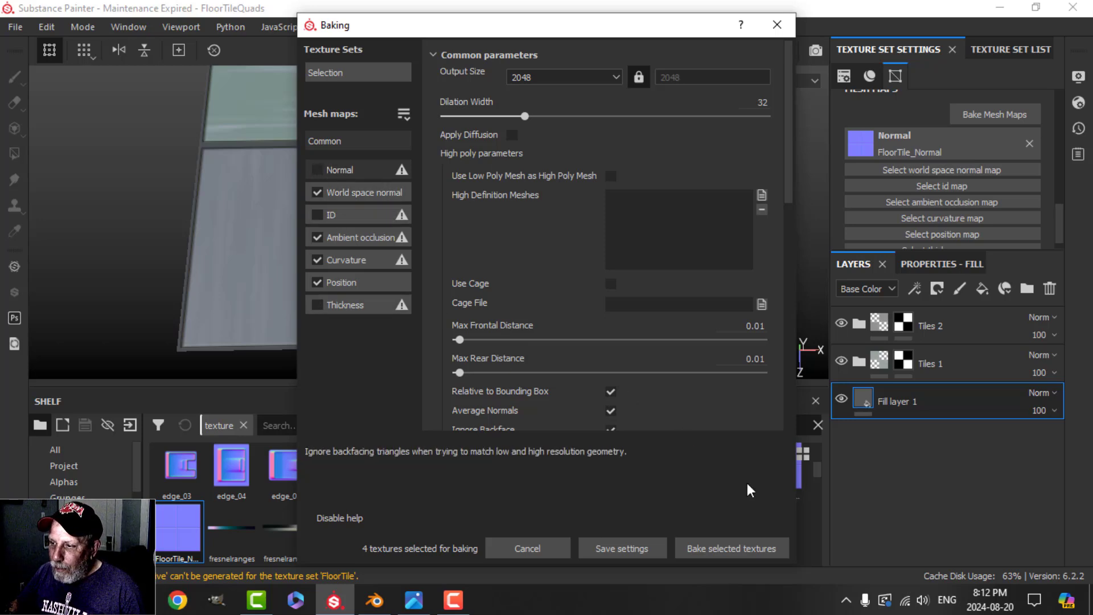
click(741, 546)
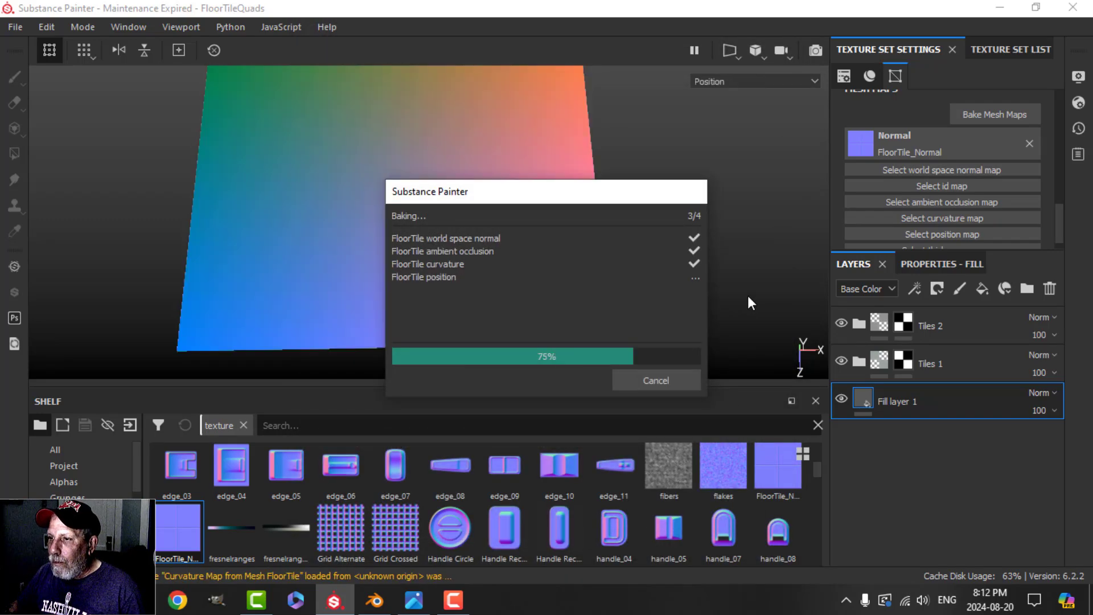
click(663, 382)
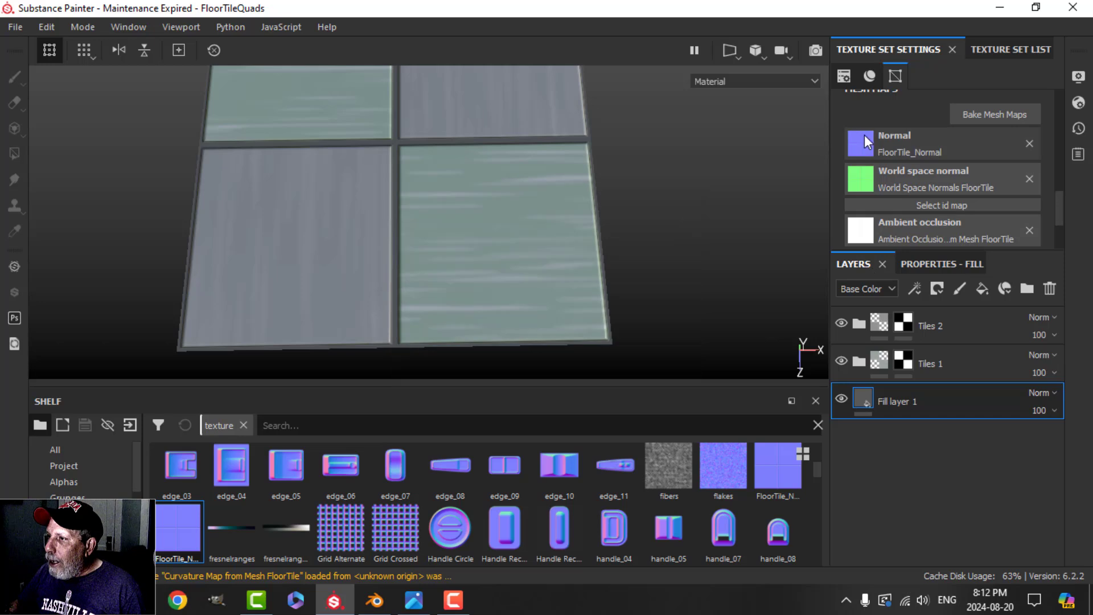
scroll(875, 163, down, 1)
scroll(876, 162, down, 1)
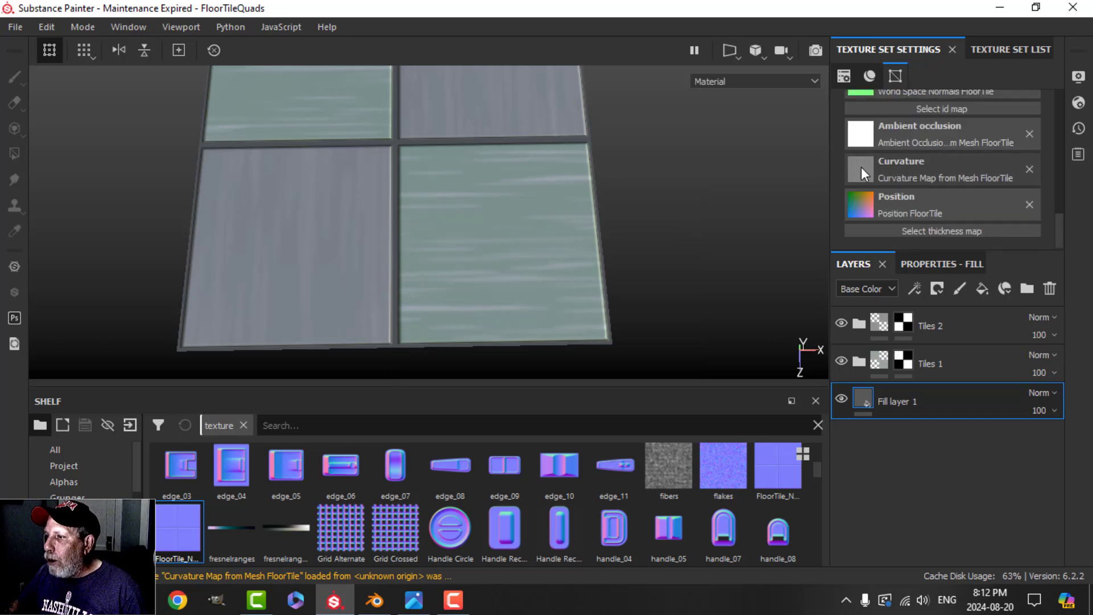
Add a fill layer above Pattern in the Tiles 1 folder and limit it to the color channel
click(859, 362)
click(967, 401)
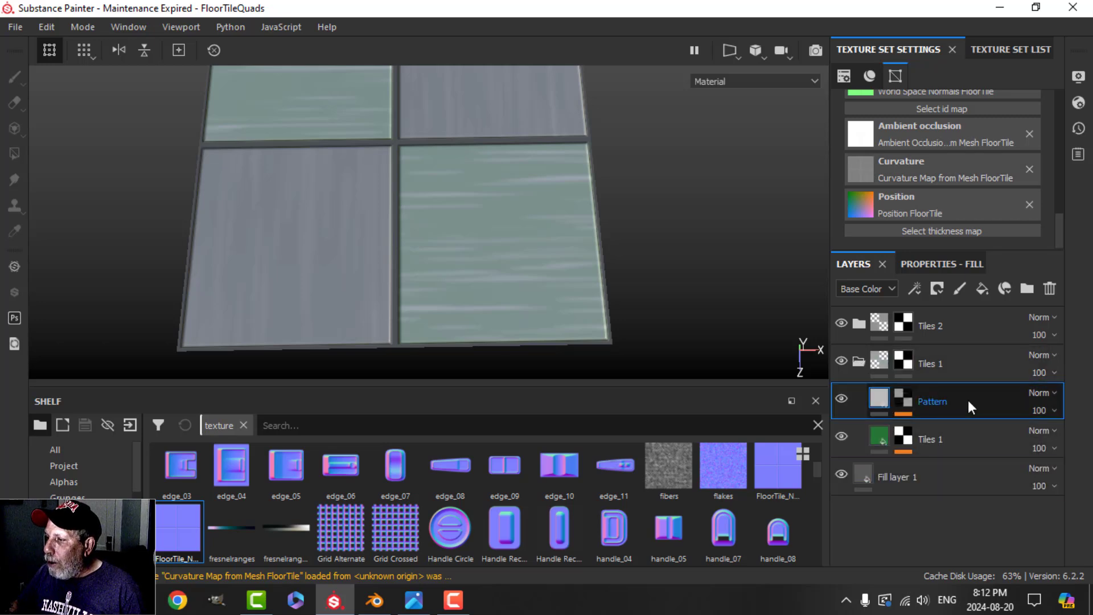
click(981, 288)
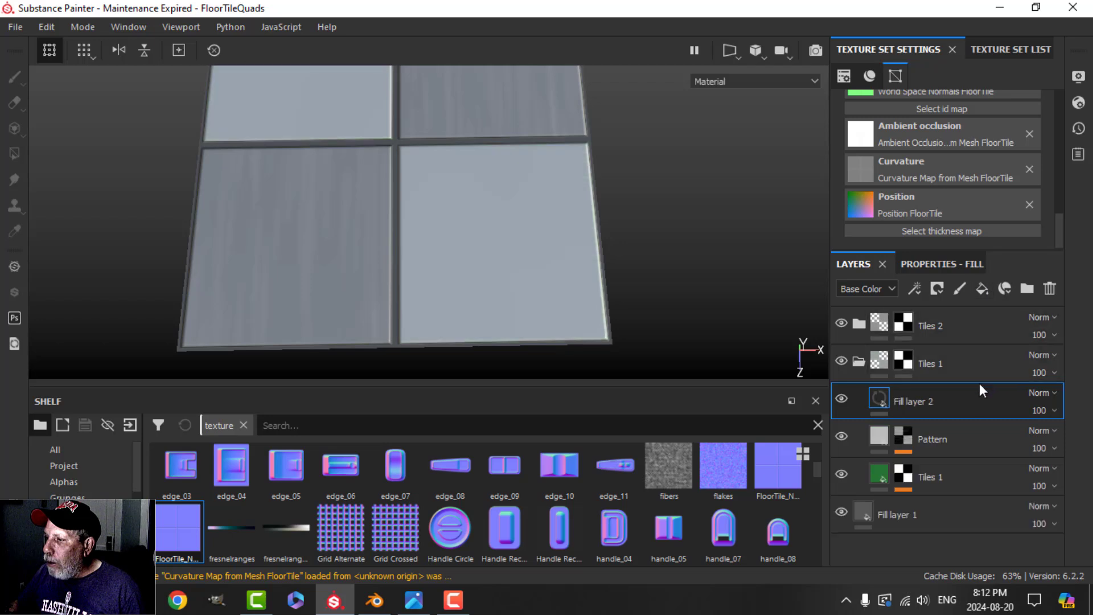
click(942, 265)
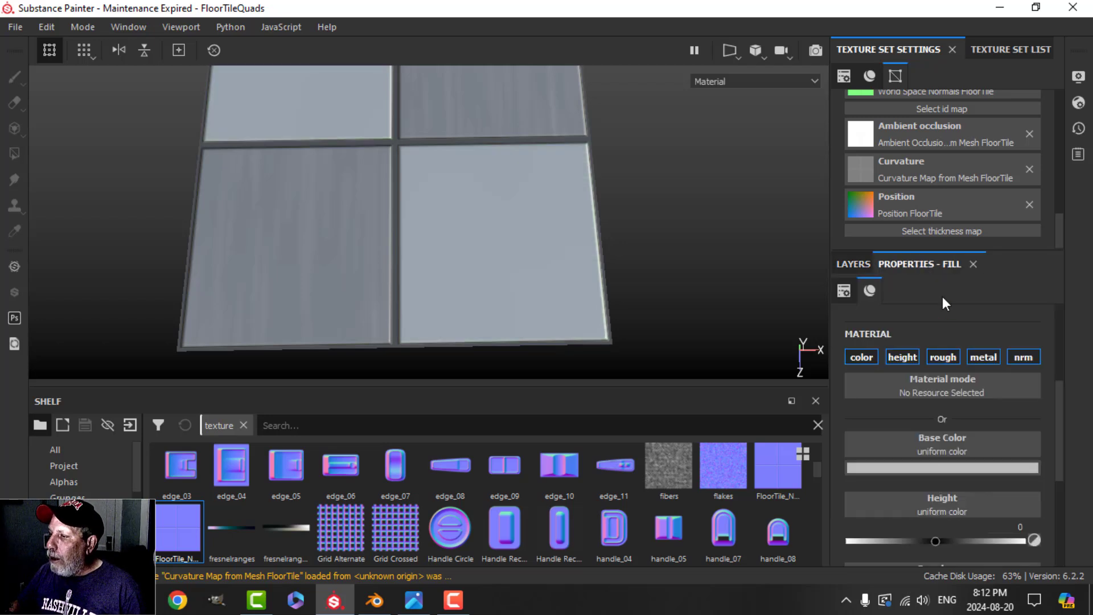
click(866, 356)
click(853, 264)
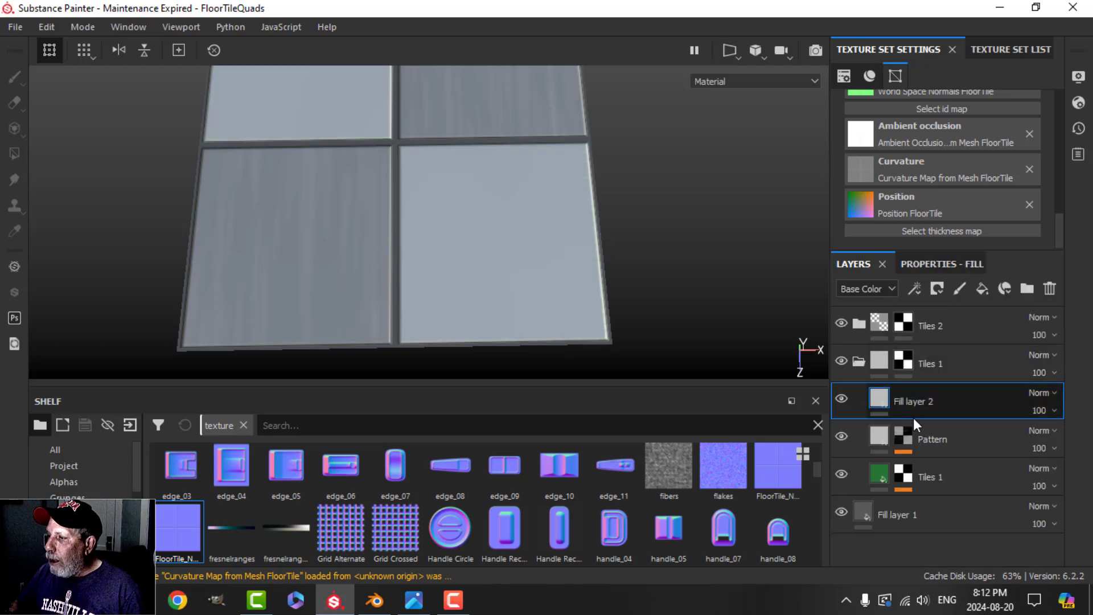
Give the new Tiles 1 fill layer a black mask with a Metal Edge Wear generator
click(937, 288)
click(949, 326)
click(914, 288)
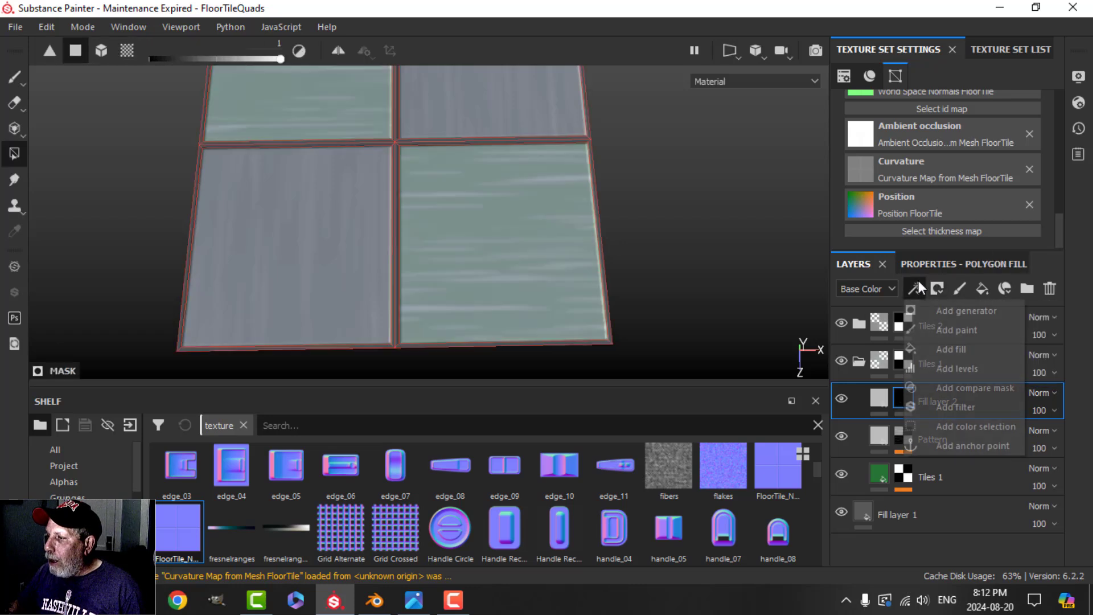
click(949, 312)
click(954, 266)
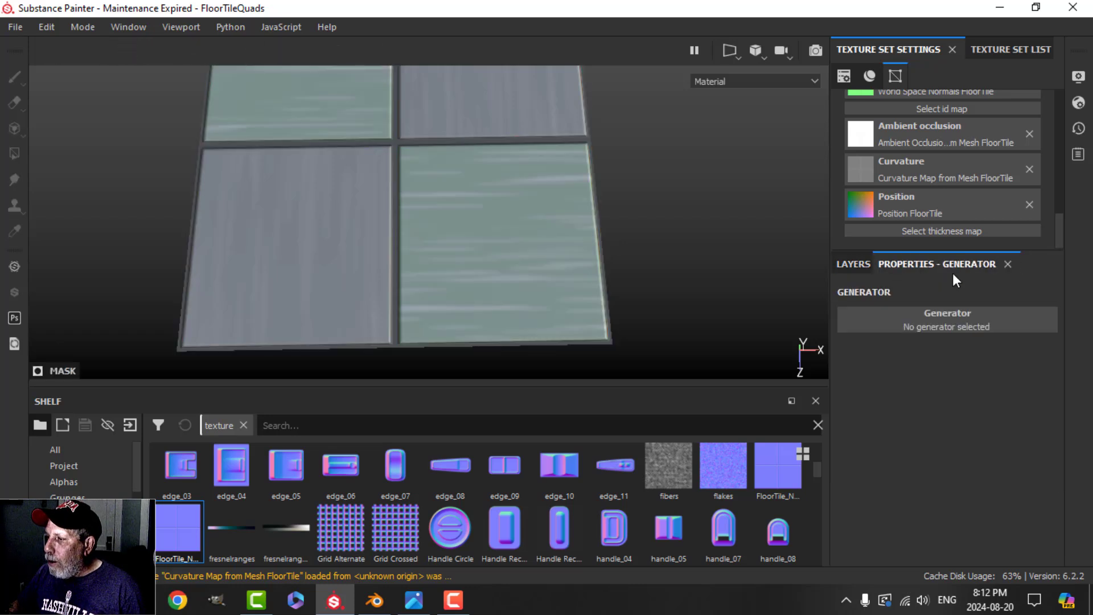
click(939, 316)
click(969, 468)
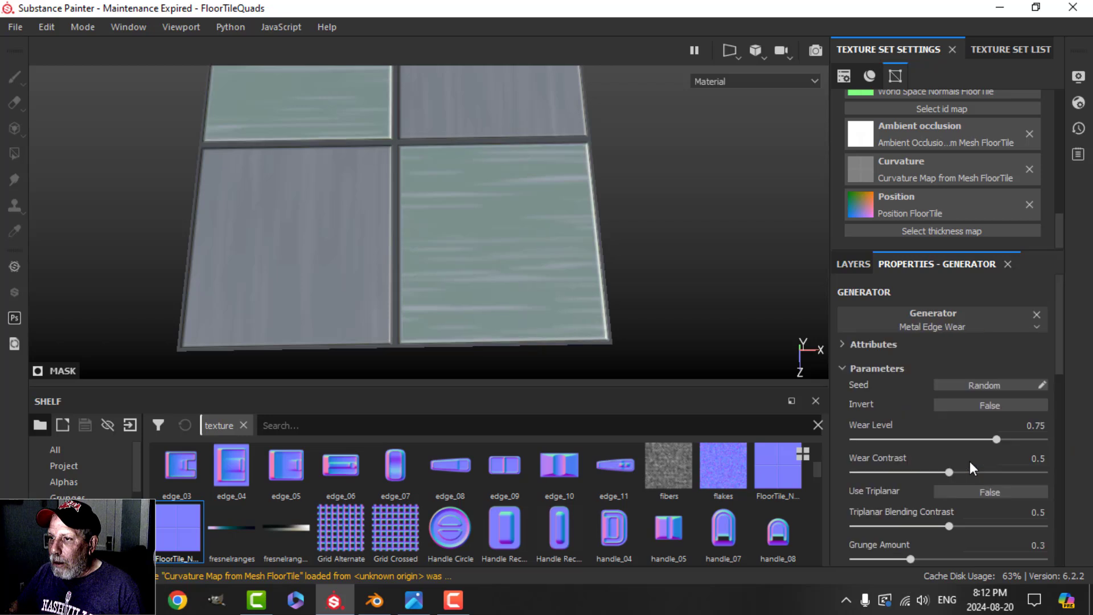
Set the Tiles 1 edge wear generator's Grunge Amount to 0.37 and Wear Level to 0.56
alt+drag(611, 269, 669, 267)
alt+drag(356, 280, 507, 236)
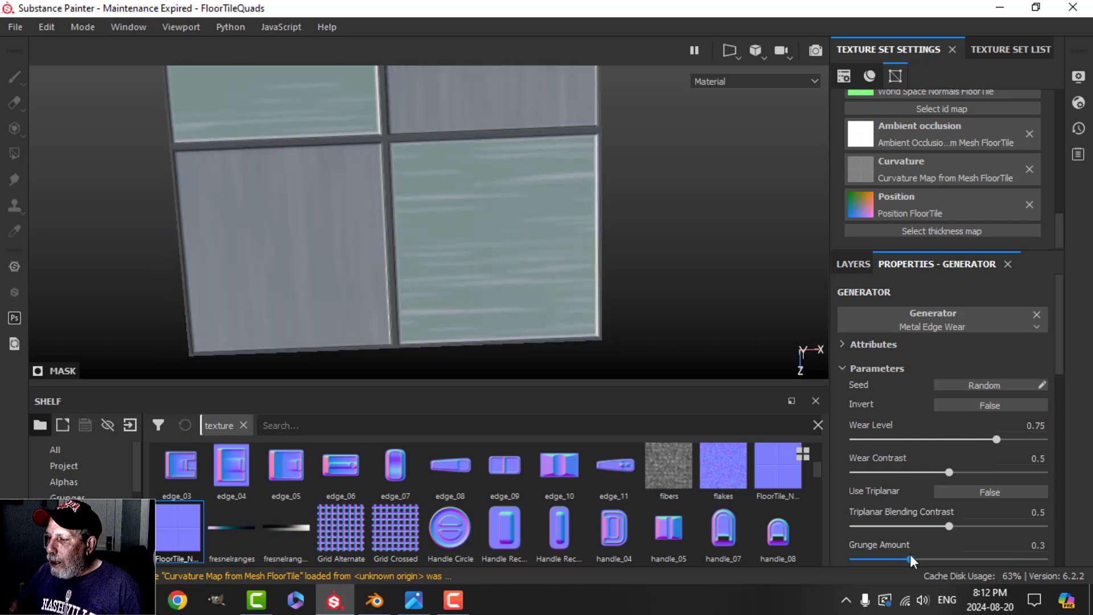
mouse_move(909, 559)
mouse_down()
mouse_move(874, 559)
mouse_move(923, 559)
mouse_up()
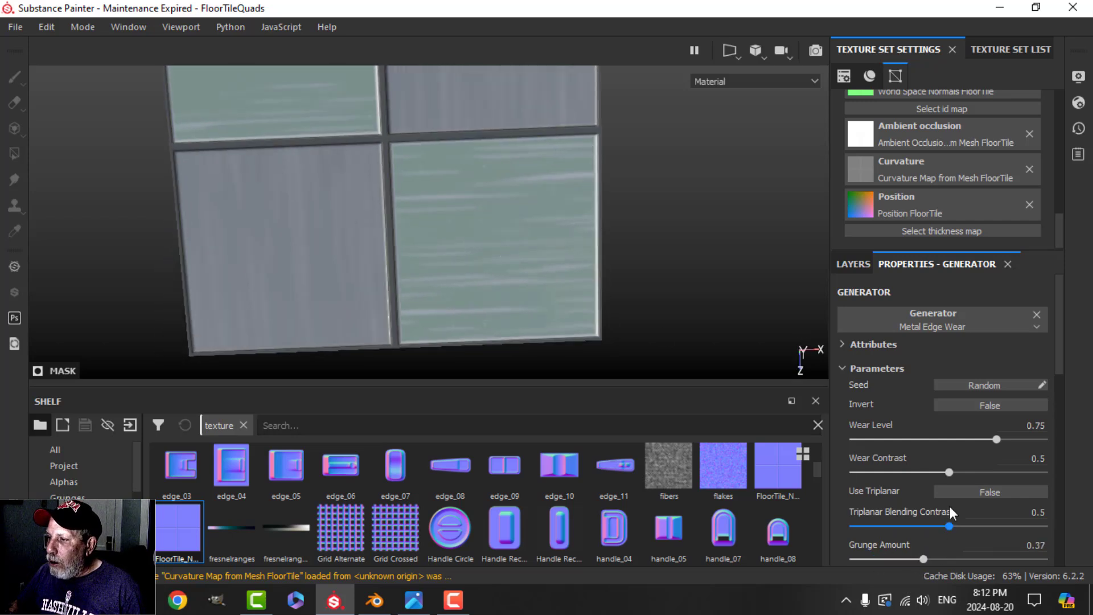
drag(996, 439, 959, 439)
alt+drag(616, 278, 527, 285)
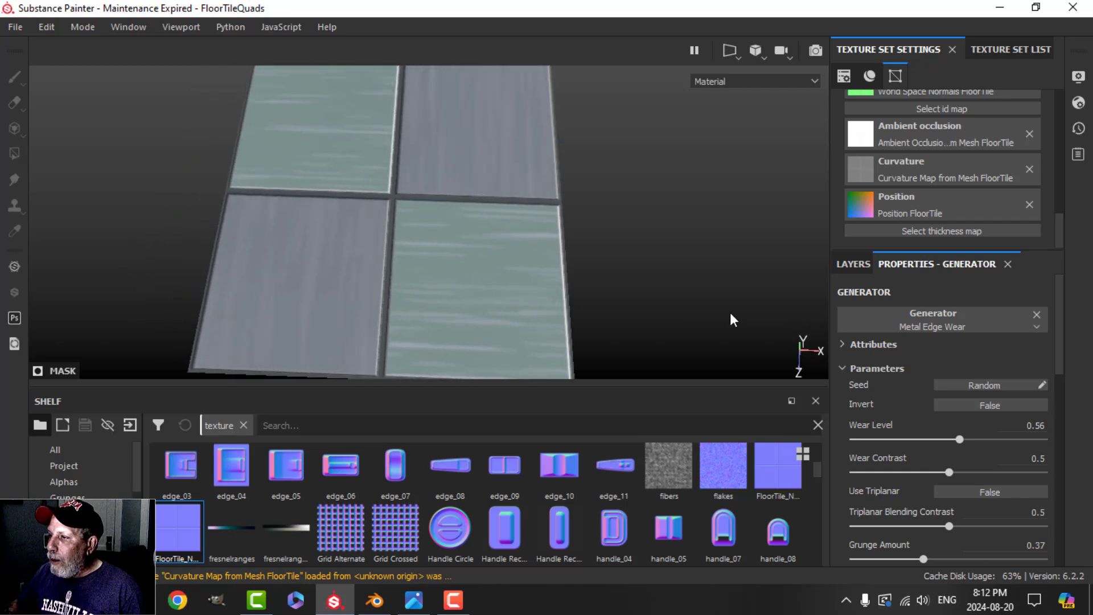
Rename the Tiles 1 edge wear fill layer as Edges and collapse the Tiles 1 folder
click(848, 264)
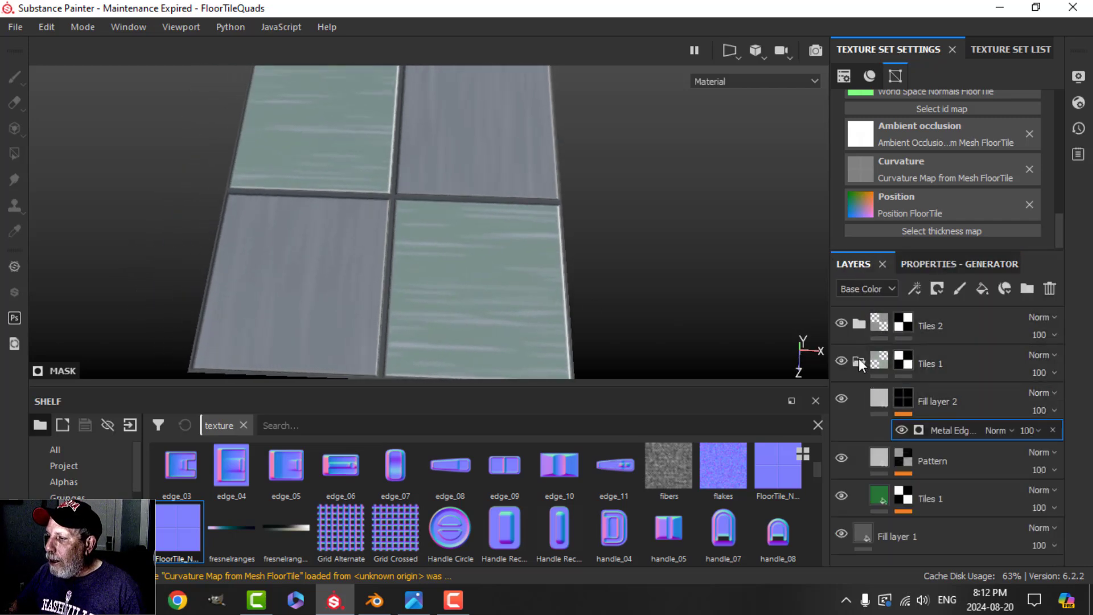
double_click(939, 401)
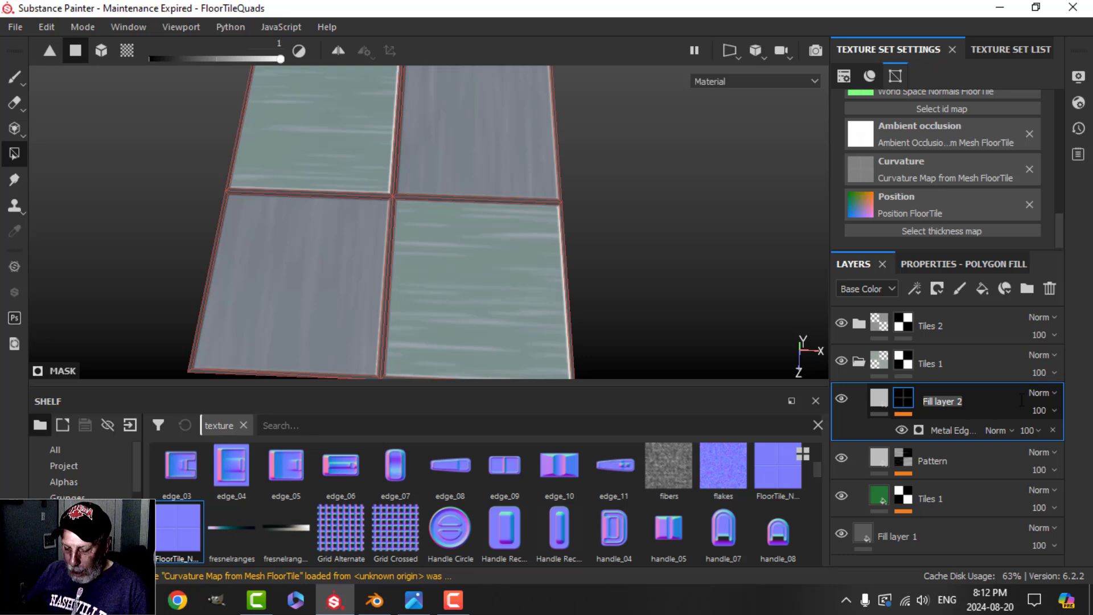
text(Edges)
key(Return)
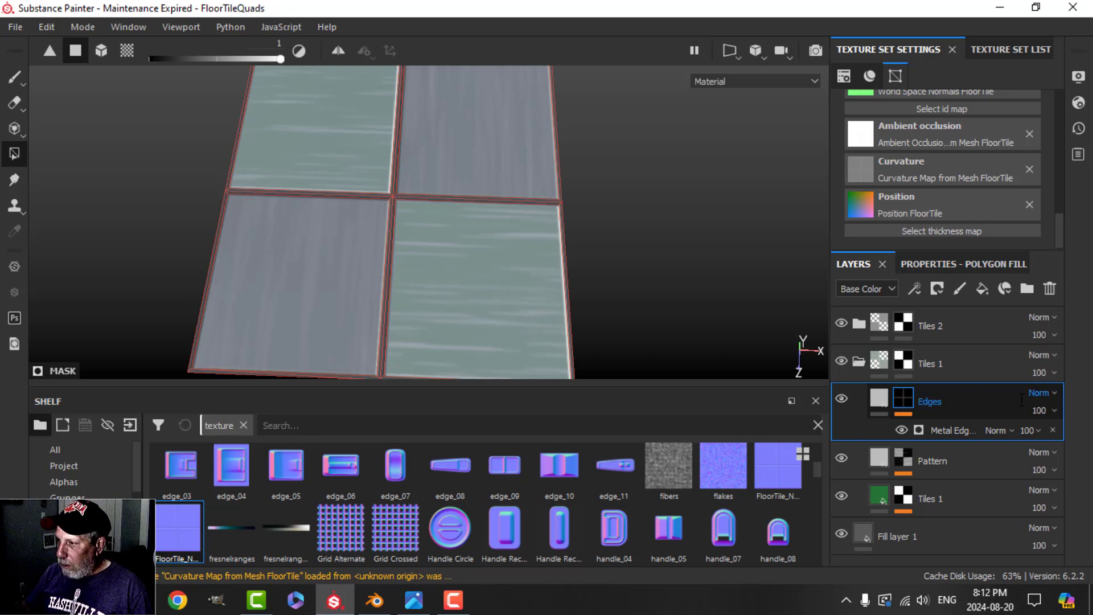
click(858, 361)
Add a color-only fill layer above Pattern in the Tiles 2 folder
click(857, 324)
click(877, 360)
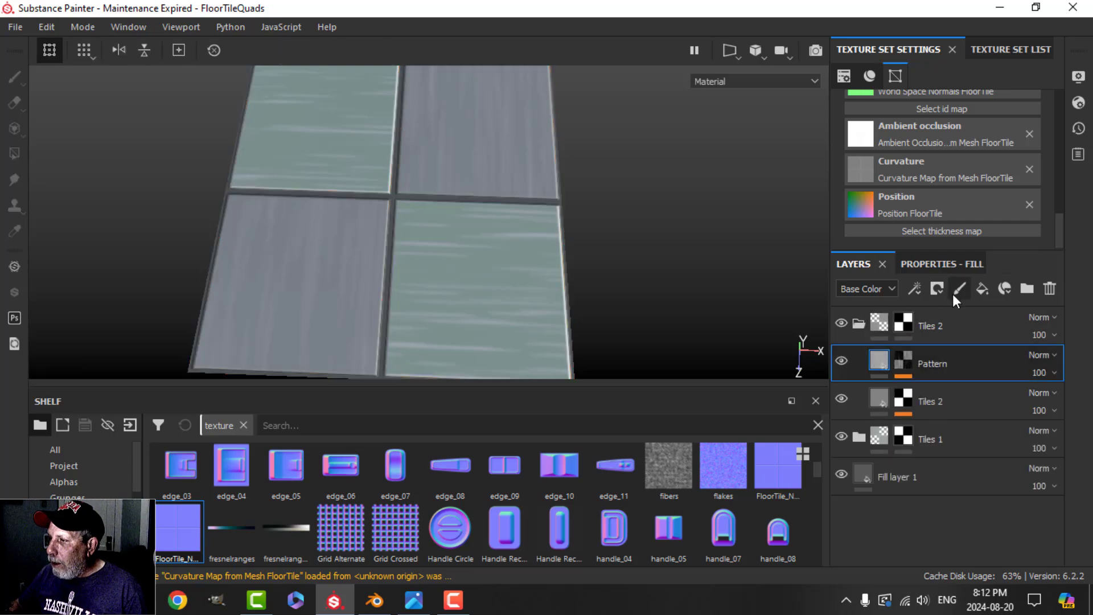
click(983, 288)
click(958, 264)
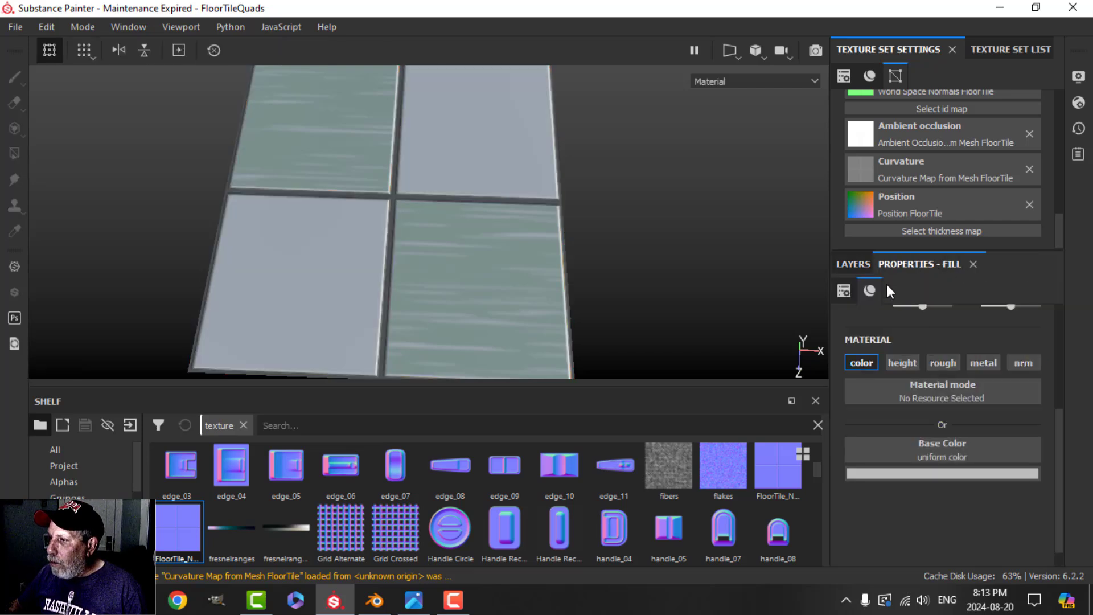
click(859, 264)
Give the new Tiles 2 fill layer a black mask with a Metal Edge Wear generator
click(934, 288)
click(942, 325)
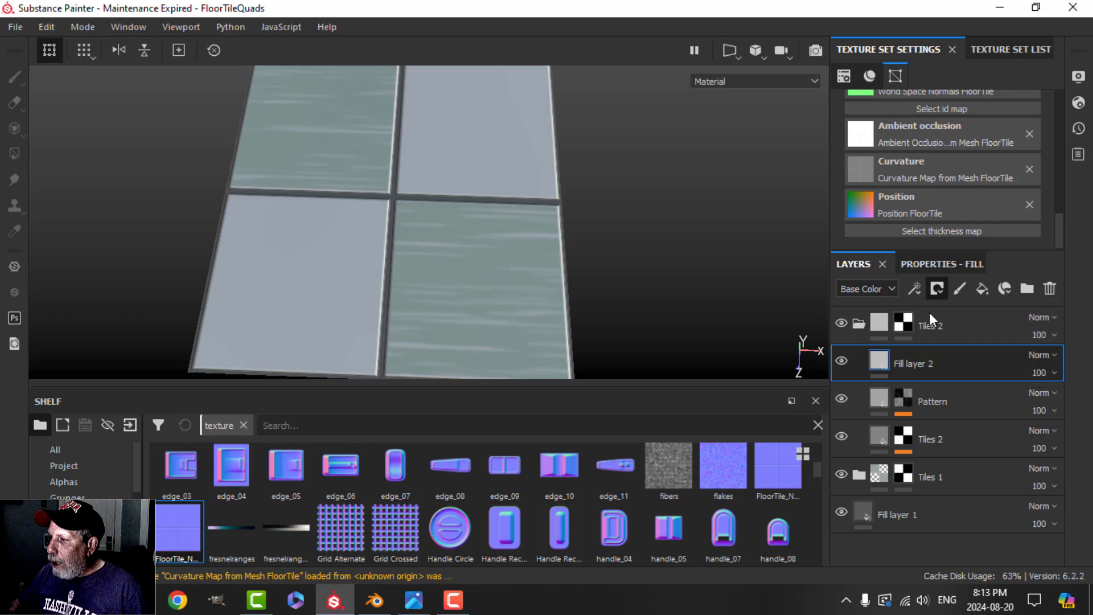
key(4)
click(914, 288)
click(933, 291)
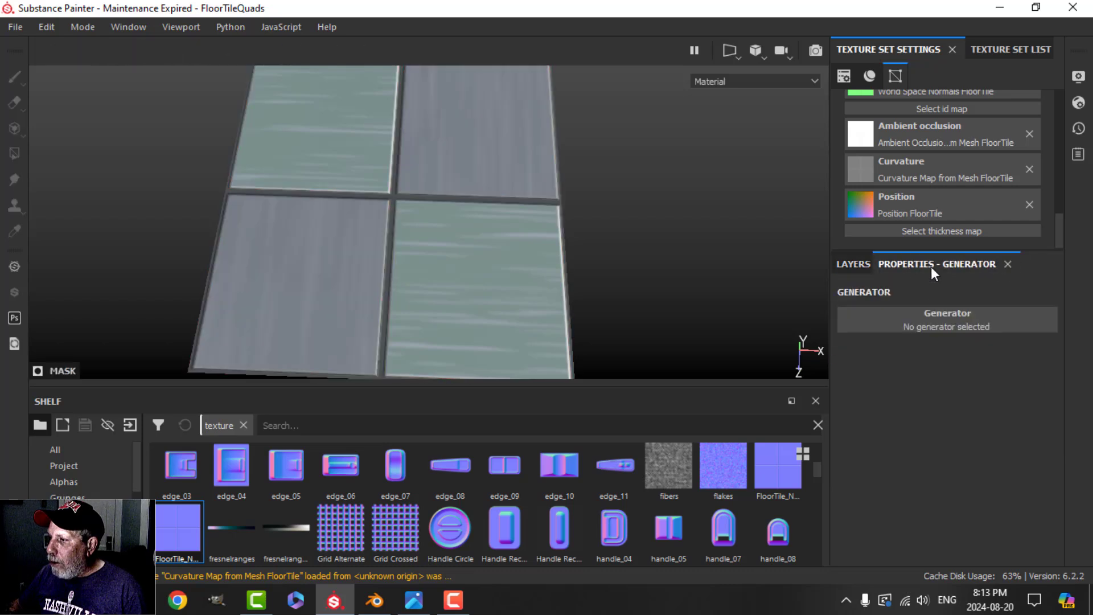
click(936, 314)
click(952, 447)
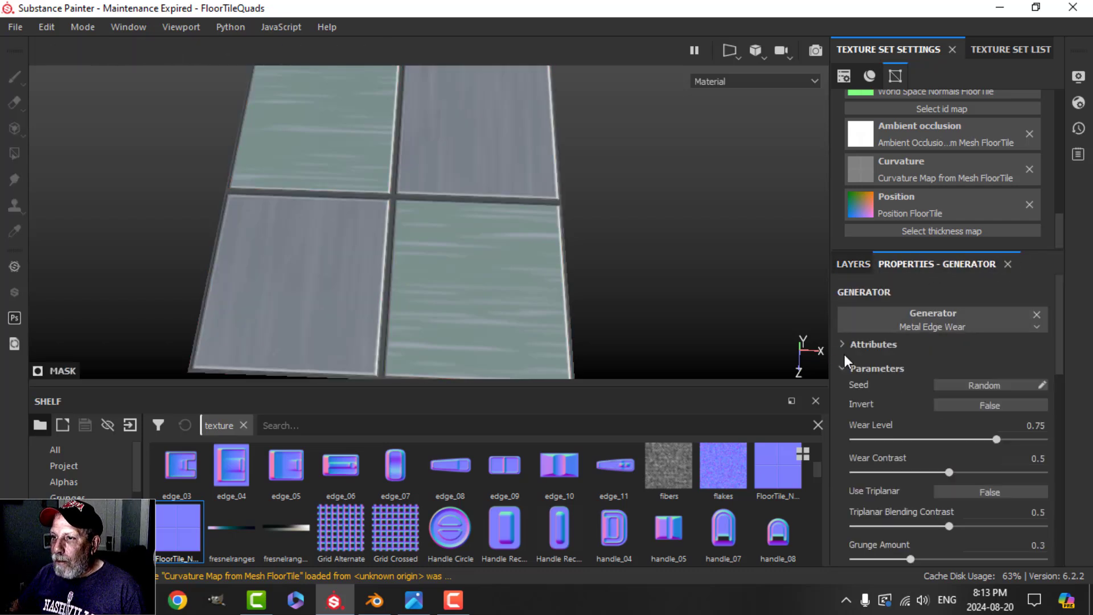
Set the Tiles 2 edge wear generator's Wear Level to 0.56, matching the Edges layer's generator in Tiles 1
click(847, 264)
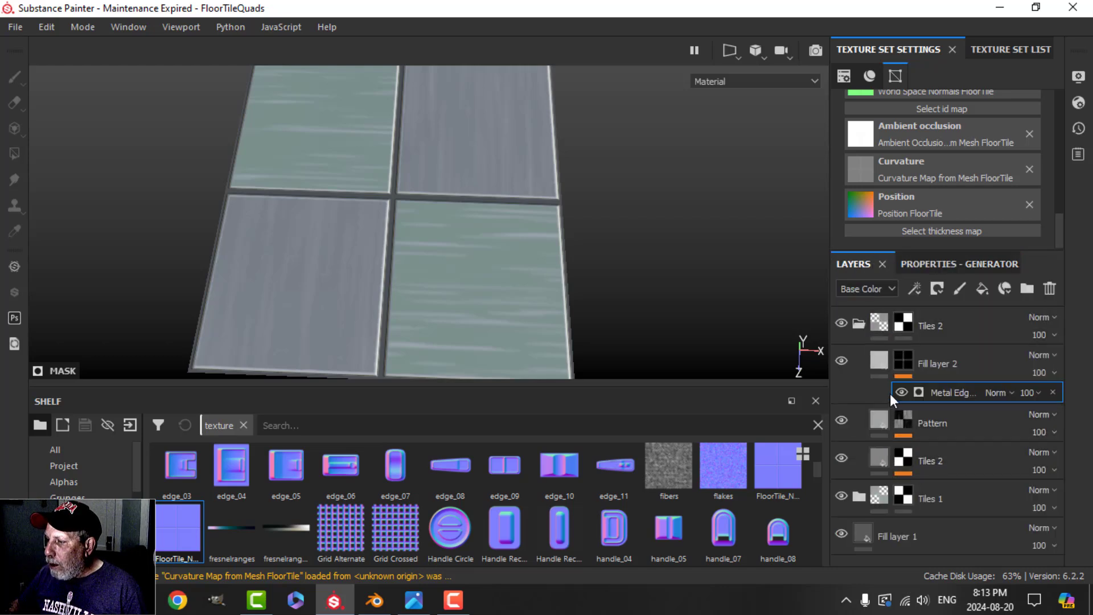
click(859, 495)
scroll(929, 487, down, 3)
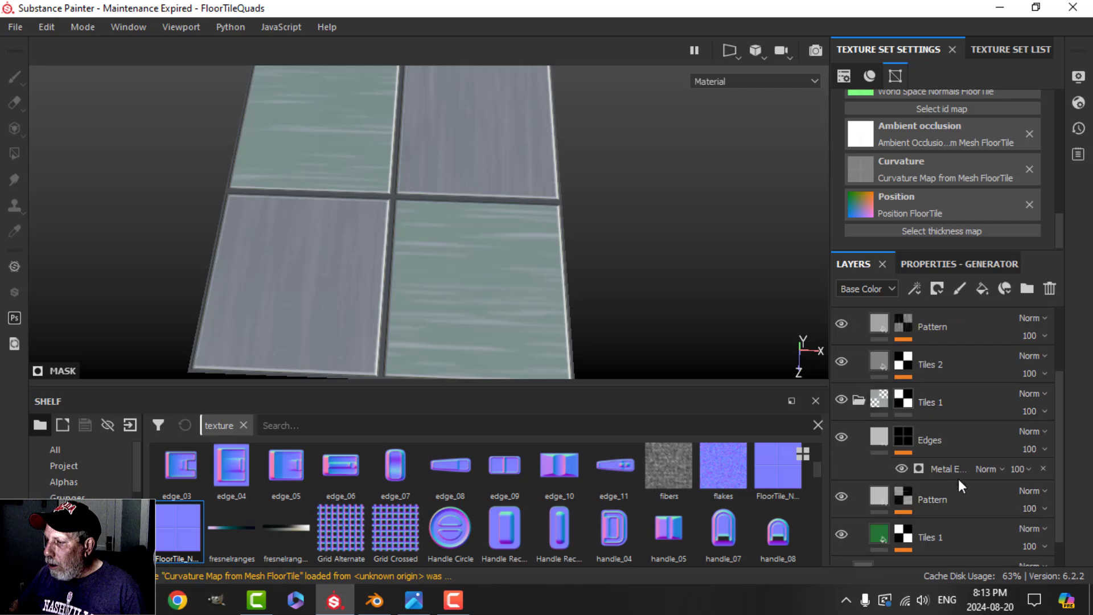
click(939, 262)
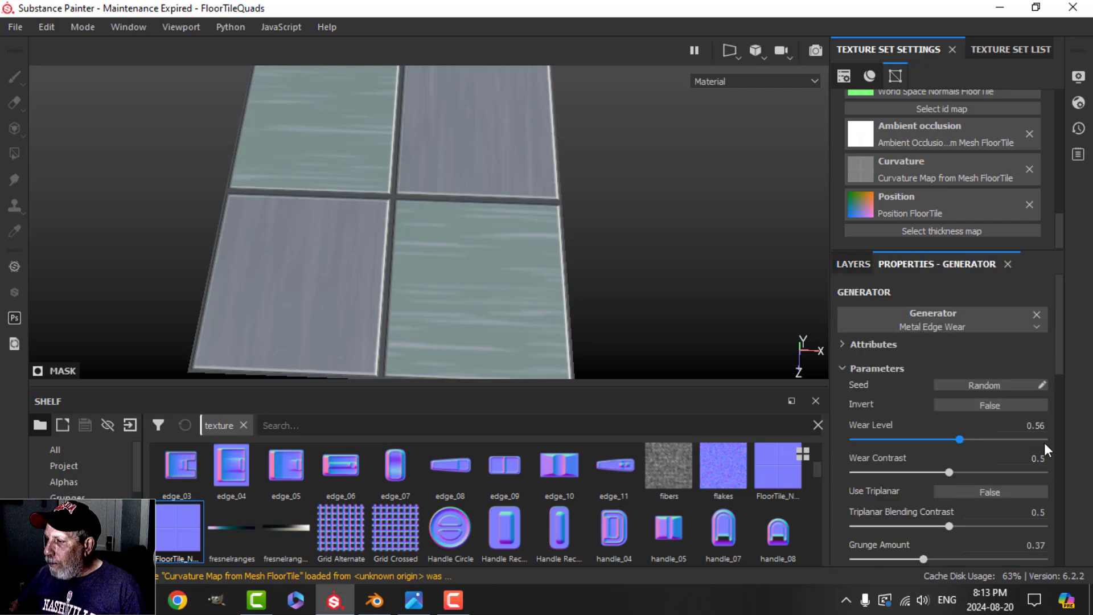
scroll(967, 511, down, 1)
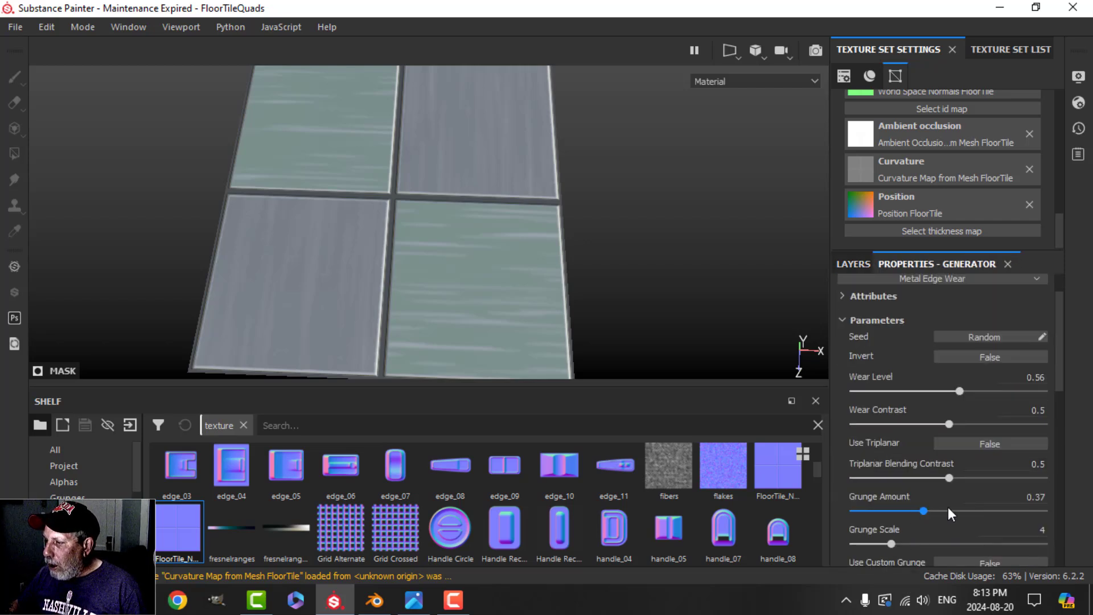
click(853, 261)
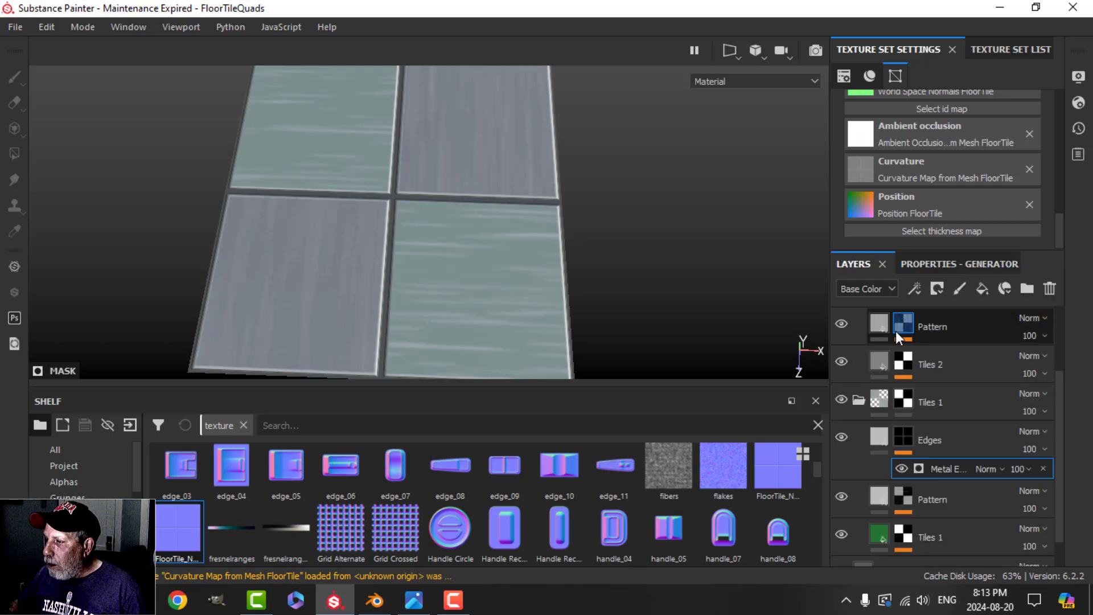
scroll(927, 412, up, 2)
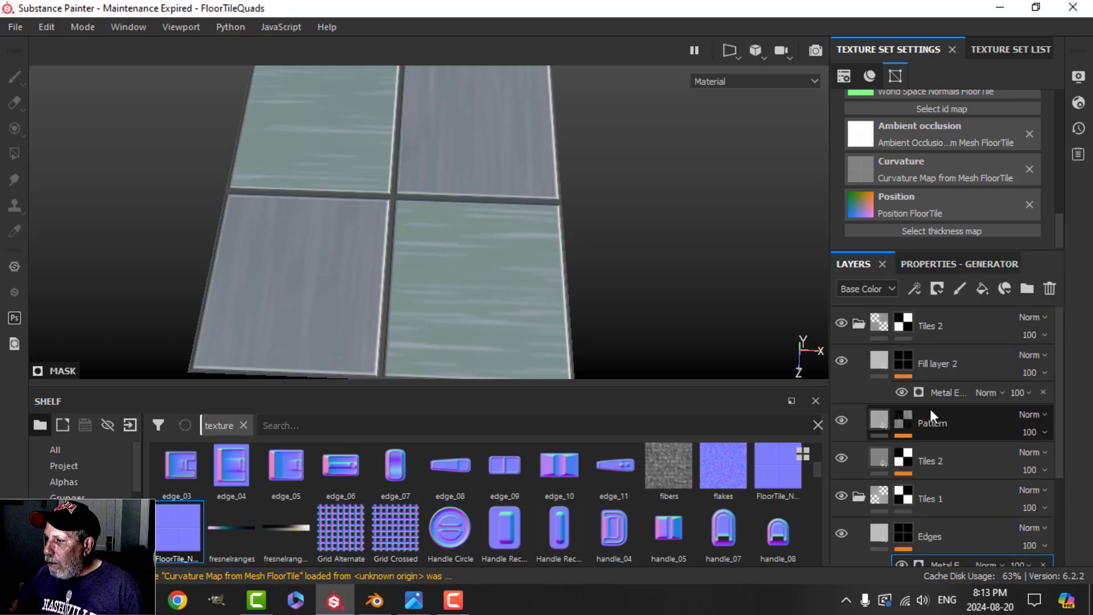
click(948, 387)
click(968, 264)
click(1025, 377)
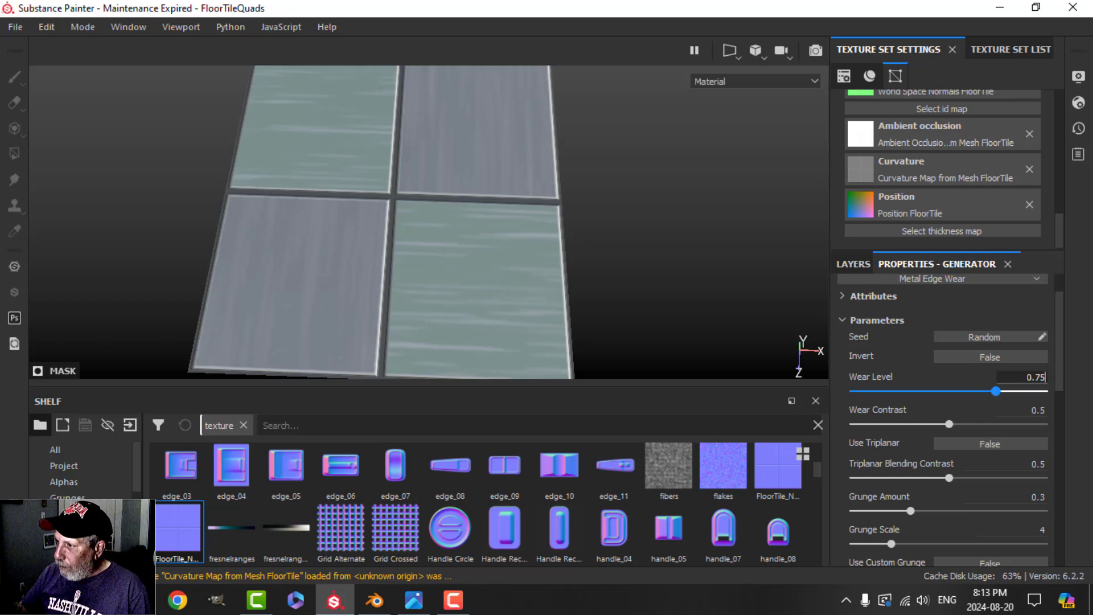
key(BackSpace)
key(BackSpace)
text(56)
key(Return)
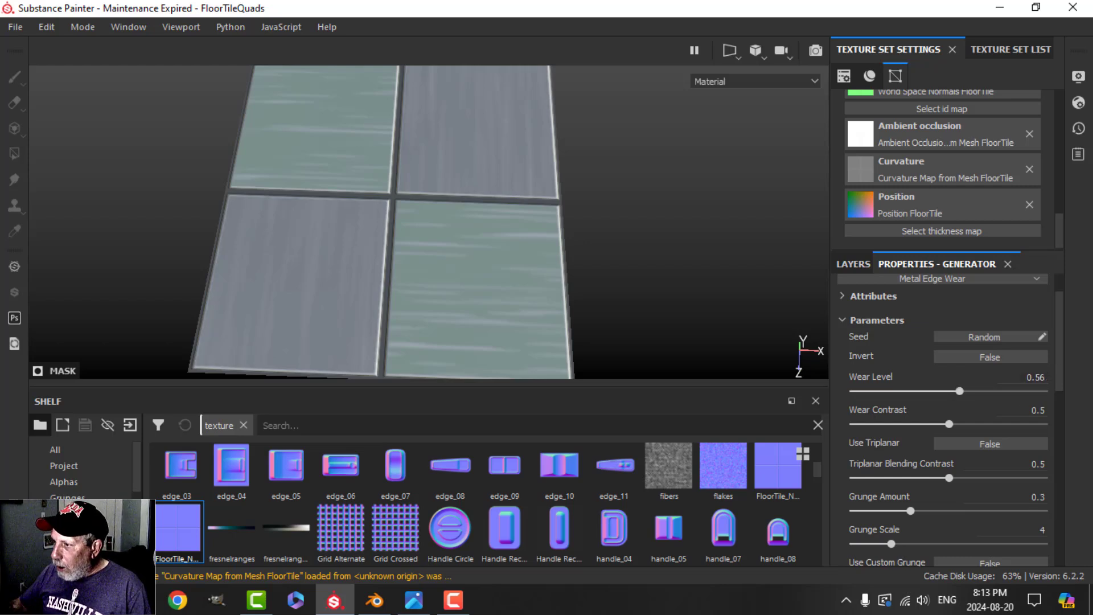
Set the Tiles 2 edge wear generator's Grunge Amount to 0.37
click(1012, 498)
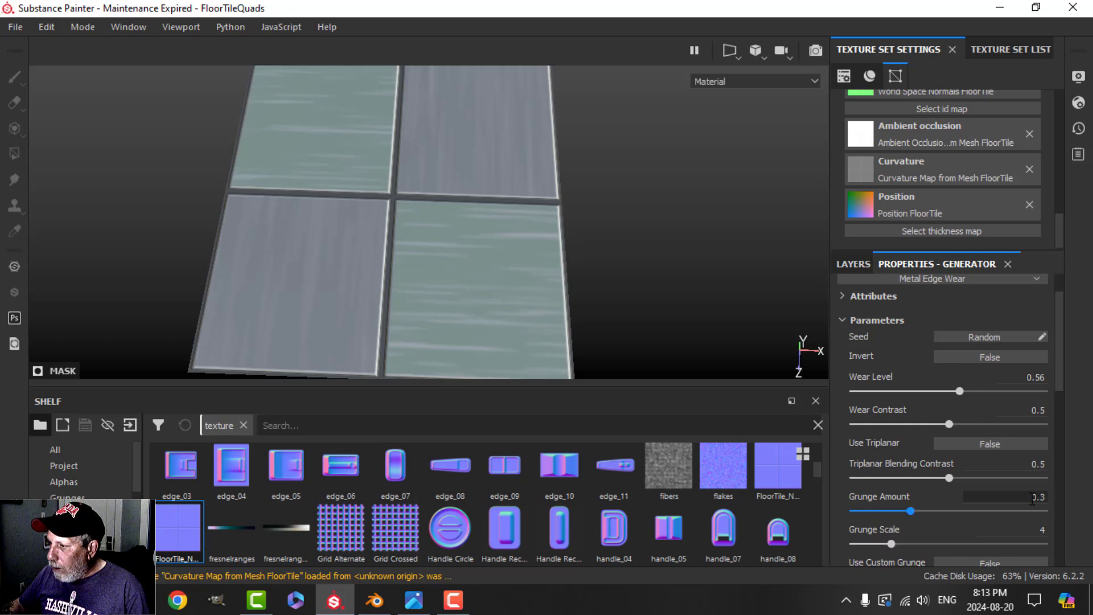
key(BackSpace)
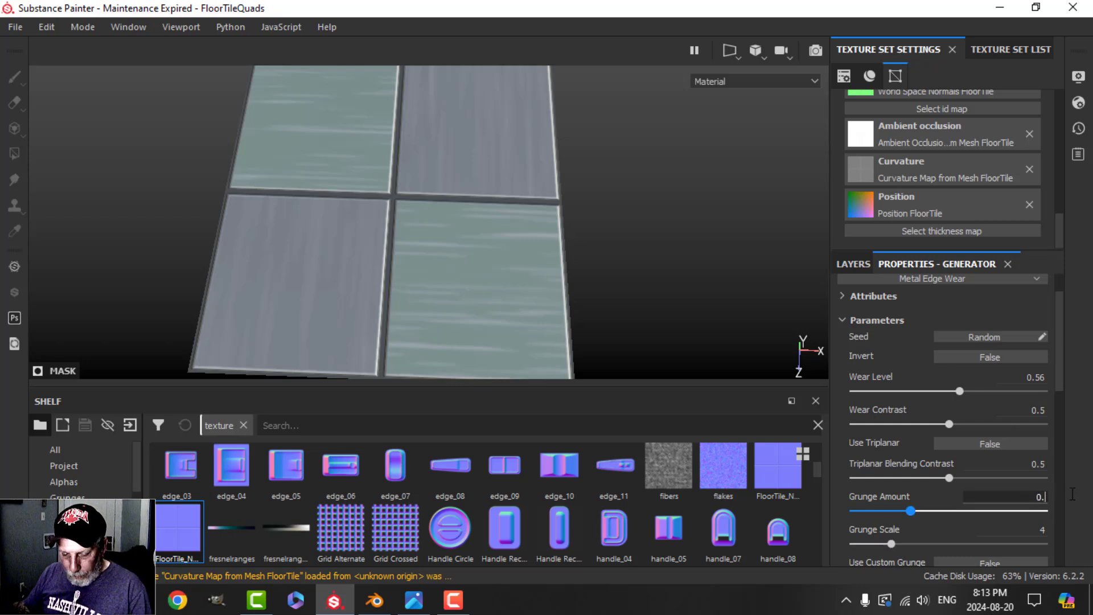
text(37)
key(Return)
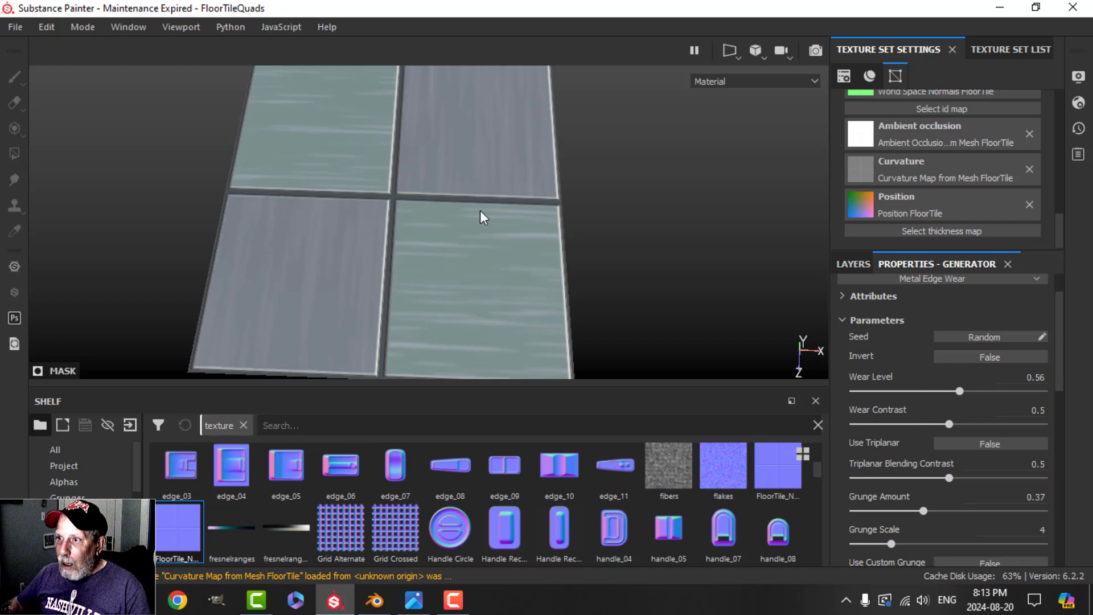
alt+drag(483, 210, 479, 248)
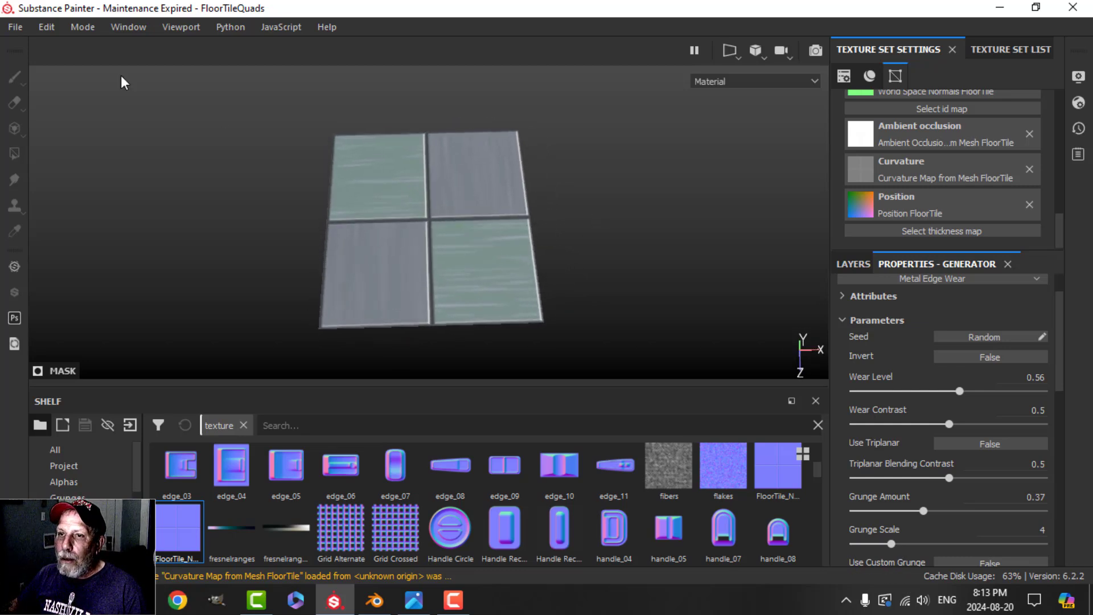
Export the FloorTile textures as 8-bit PNG files with the PBR Metallic Roughness template to the TEXTURE CORRIDOR folder
click(18, 27)
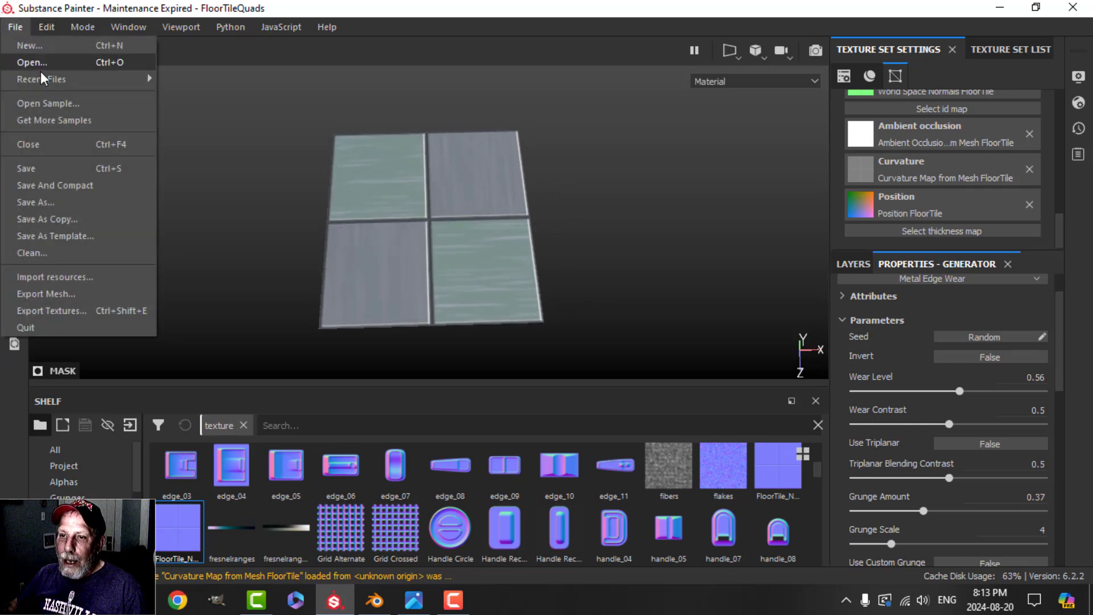
click(69, 308)
double_click(505, 11)
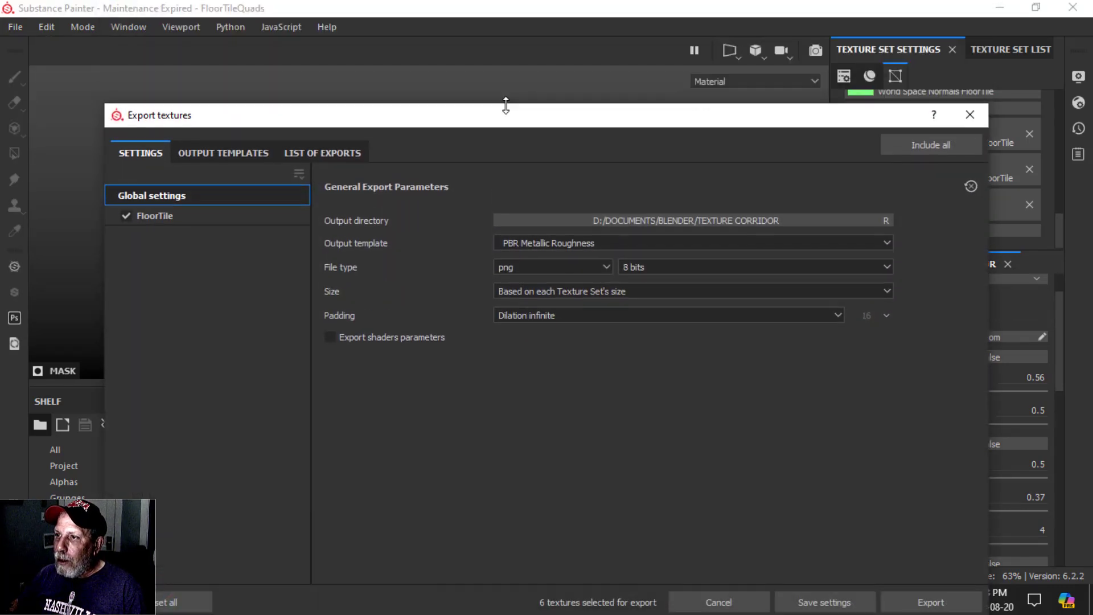
drag(505, 129, 475, 54)
click(905, 529)
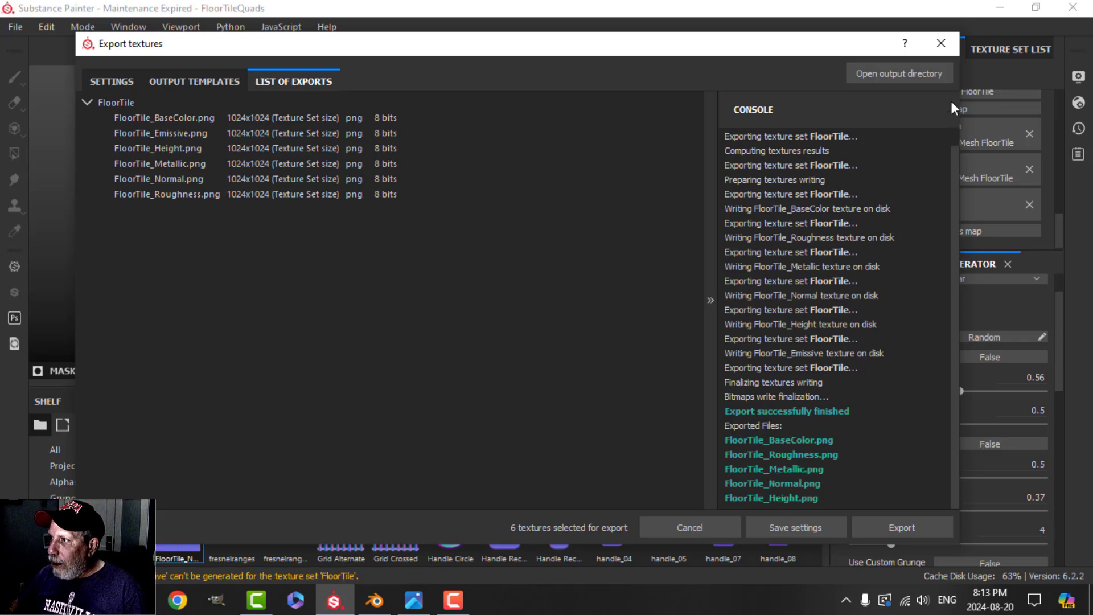
click(941, 45)
scroll(977, 157, up, 8)
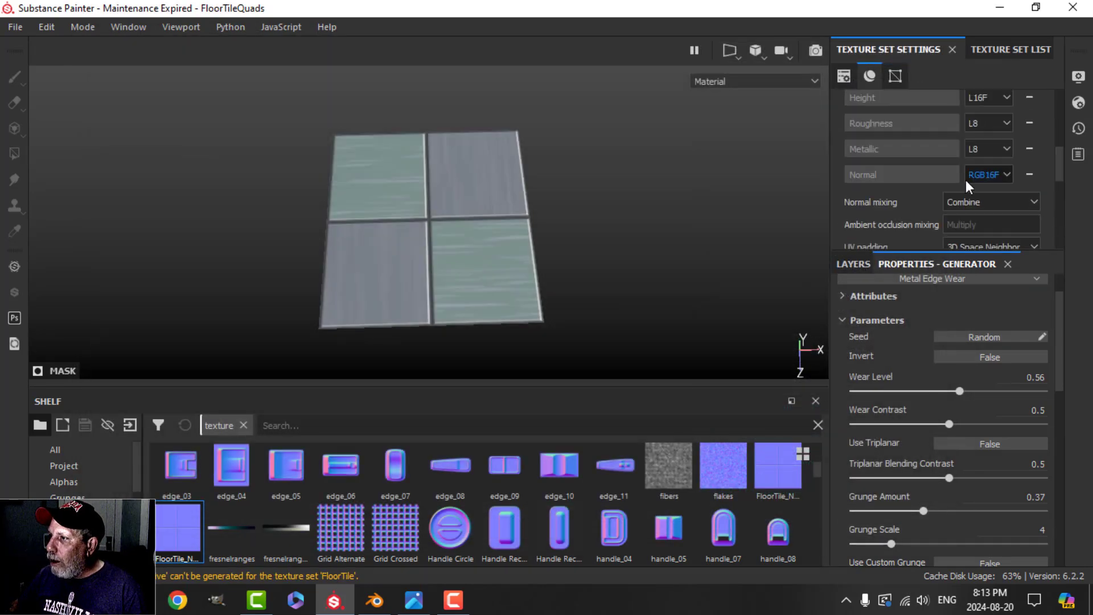
scroll(957, 183, up, 3)
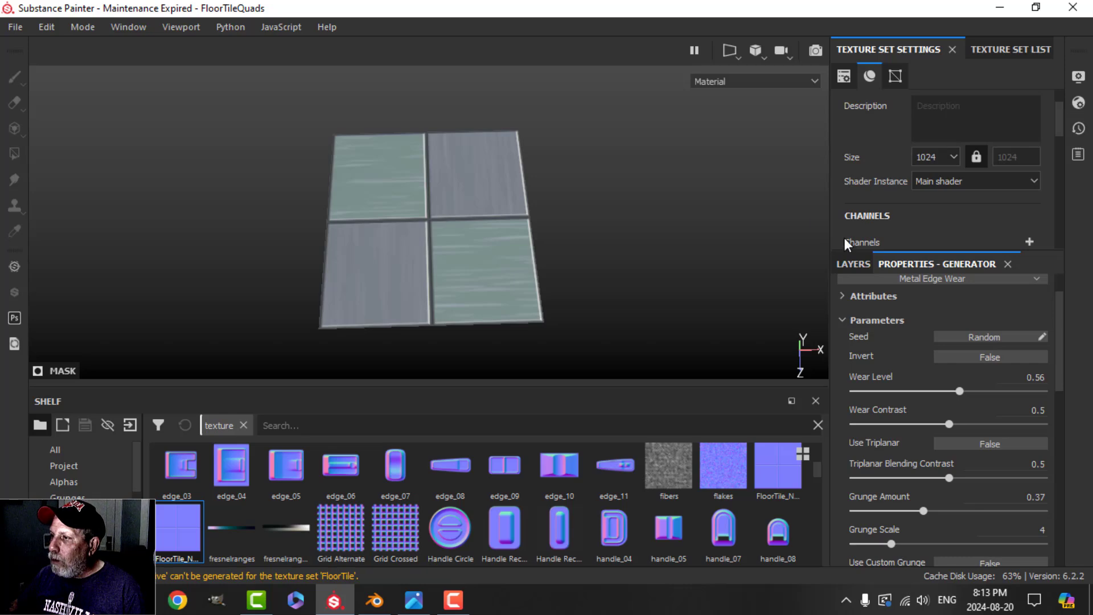
Switch to Blender and isolate the floor tile plane in local view in the Shading workspace
key(alt+Tab)
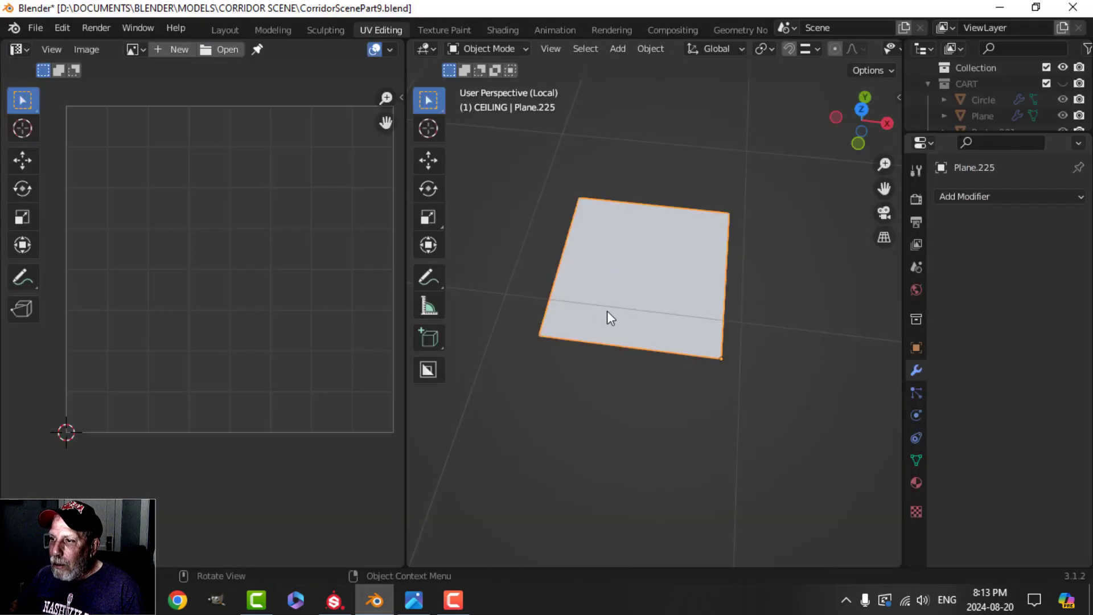
click(498, 29)
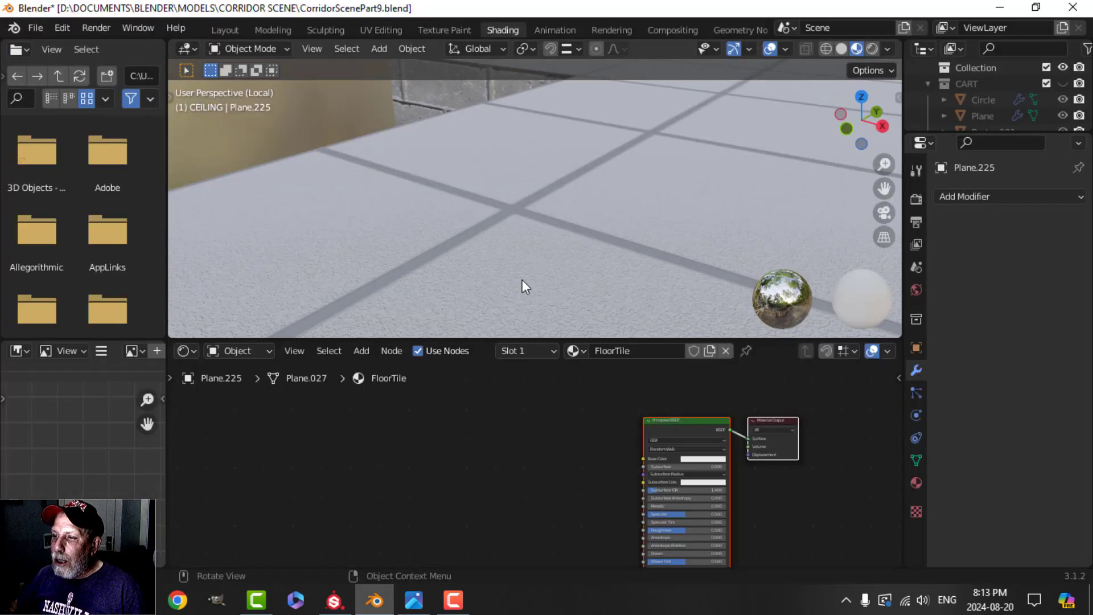
key(KP_Divide)
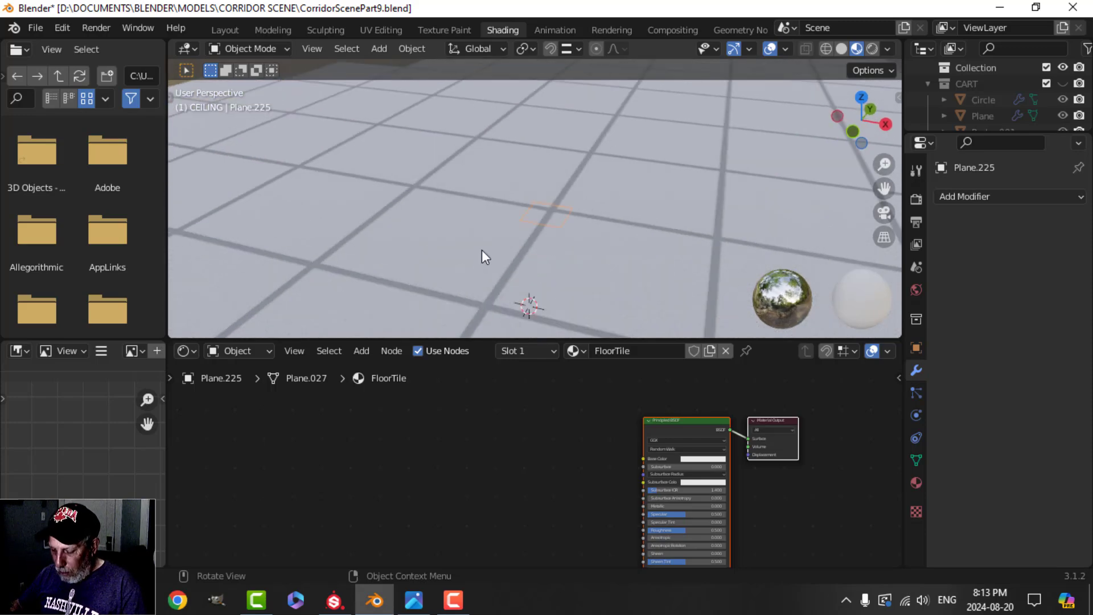
middle_drag(518, 214, 562, 251)
key(KP_Divide)
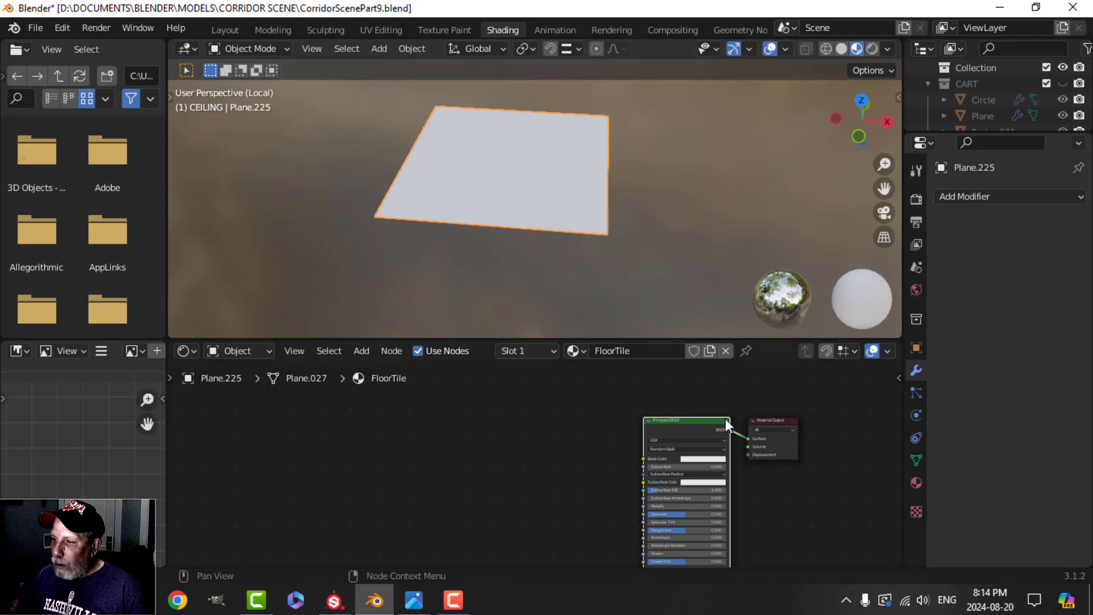
Run Principled Texture Setup on the FloorTile material with the five FloorTile maps from the TEXTURE CORRIDOR folder
key(ctrl+shift+t)
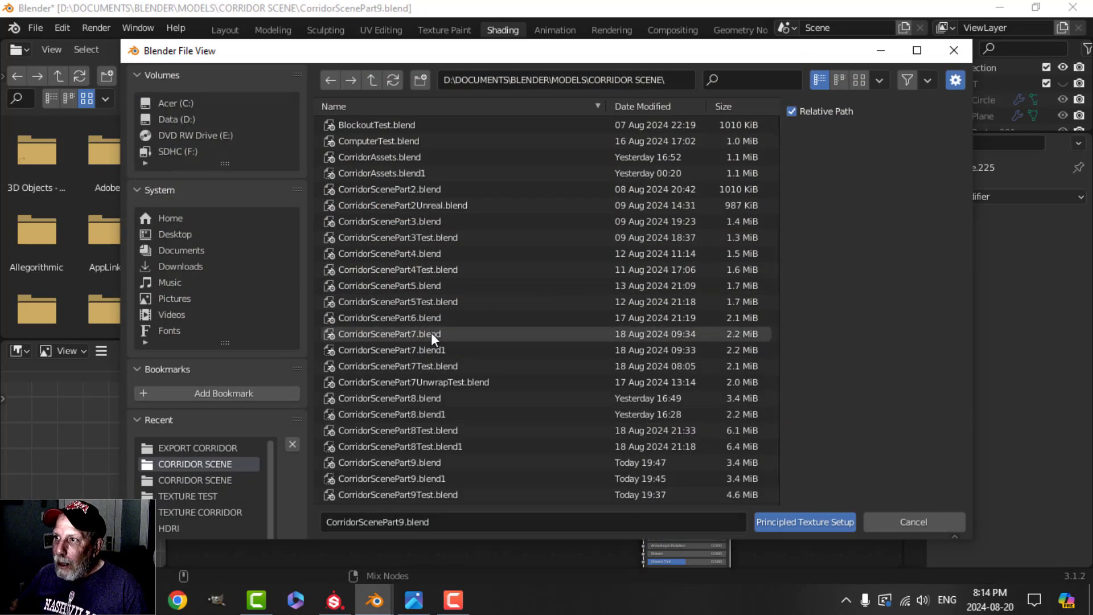
click(199, 512)
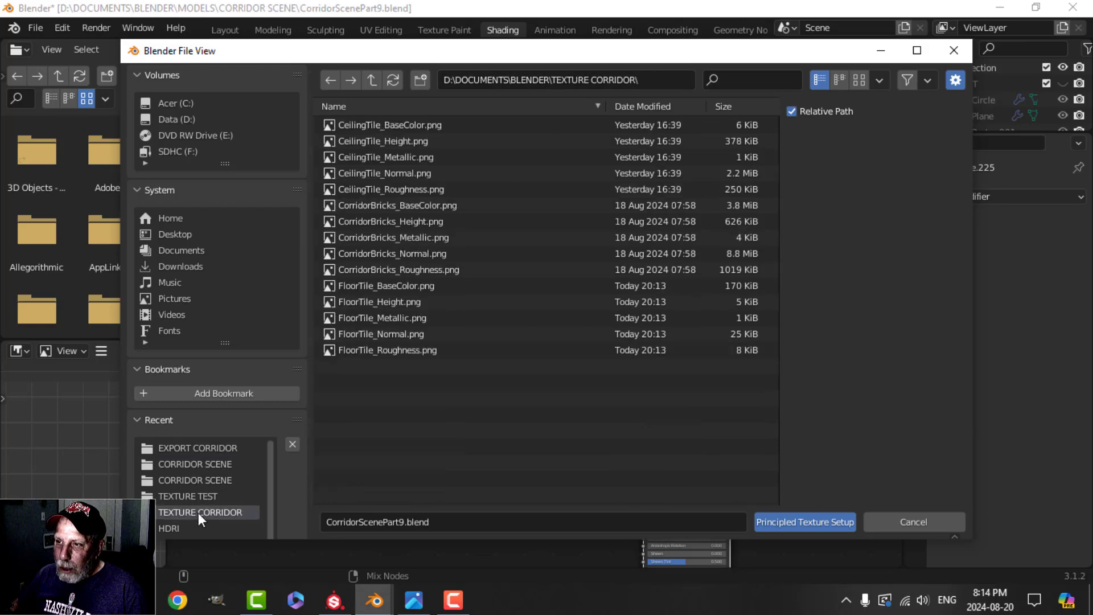
click(394, 288)
shift+click(372, 351)
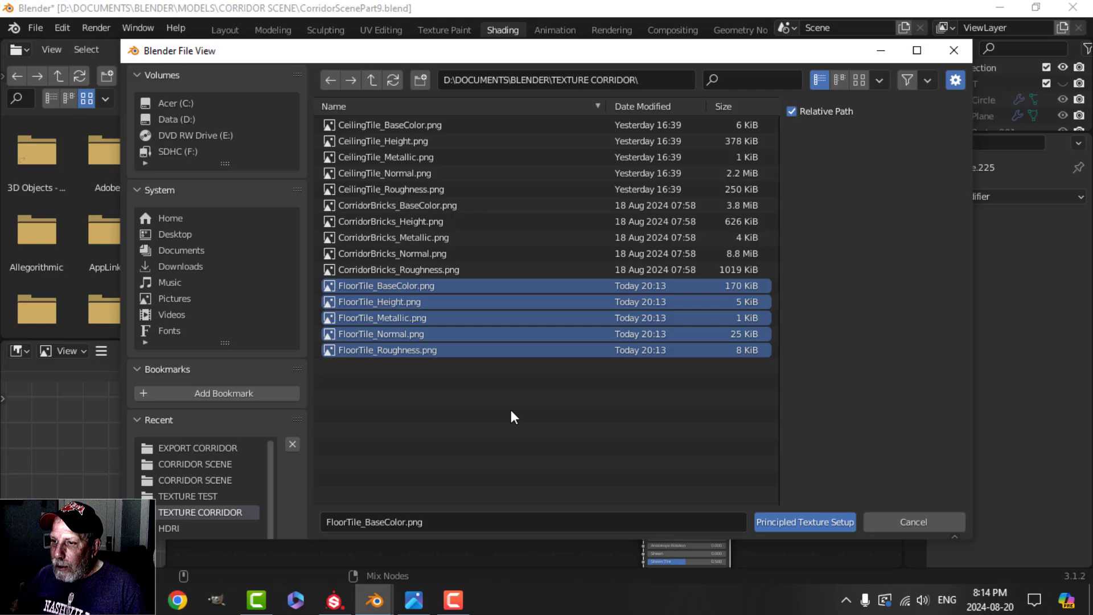
click(801, 531)
scroll(565, 240, up, 4)
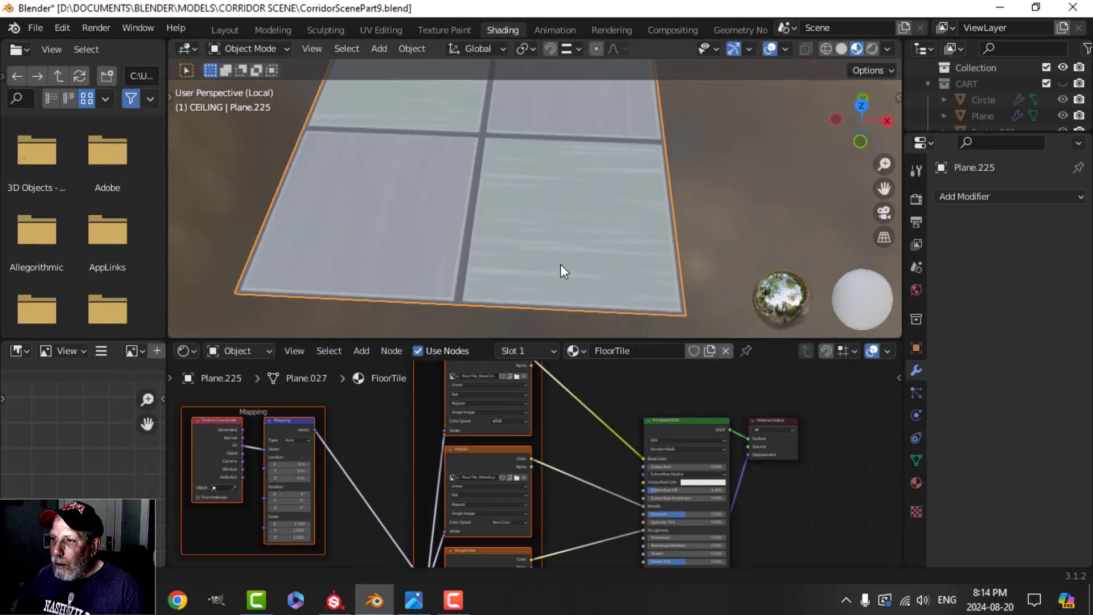
middle_drag(560, 264, 550, 230)
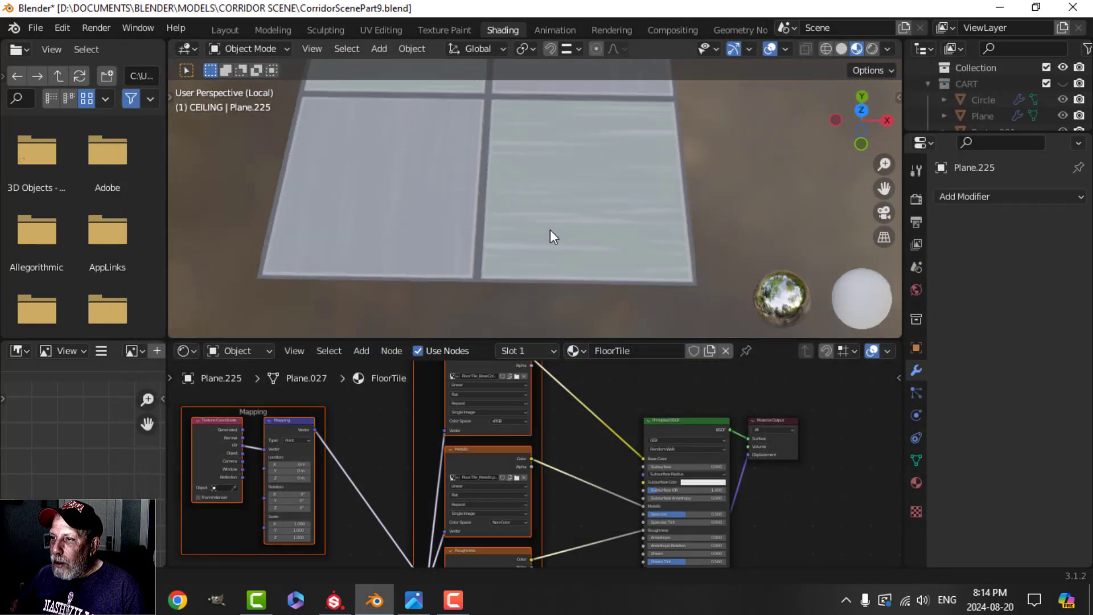
Return to the Layout workspace, show Material Preview shading and select the floor tile among the corridor walls outside local view
click(227, 30)
click(856, 49)
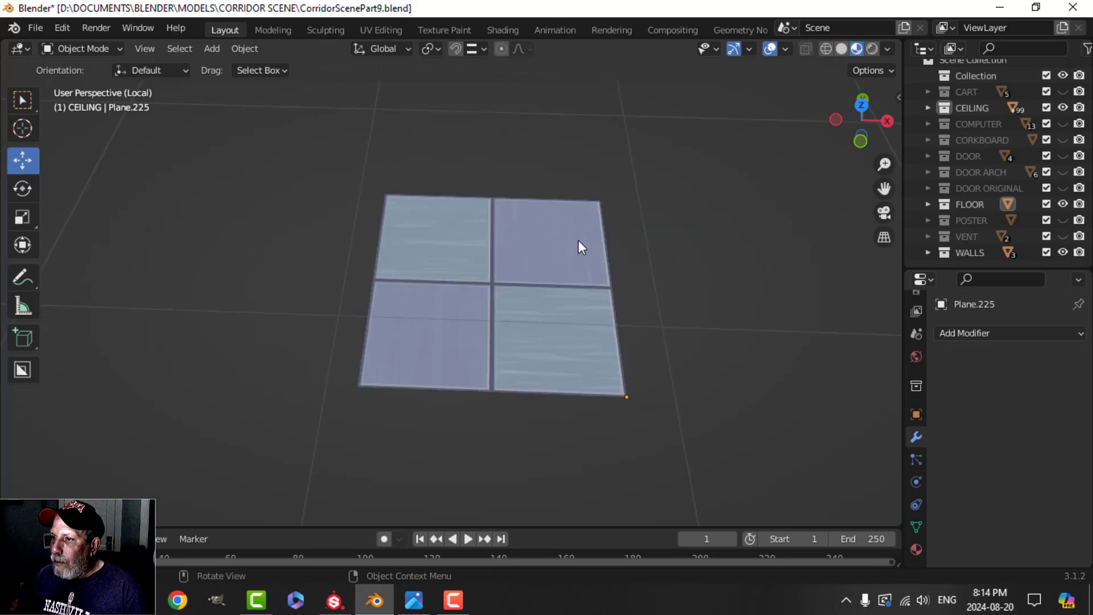
mouse_move(578, 240)
shift+middle_down()
mouse_move(492, 247)
mouse_move(497, 286)
mouse_move(460, 271)
shift+middle_up()
click(461, 272)
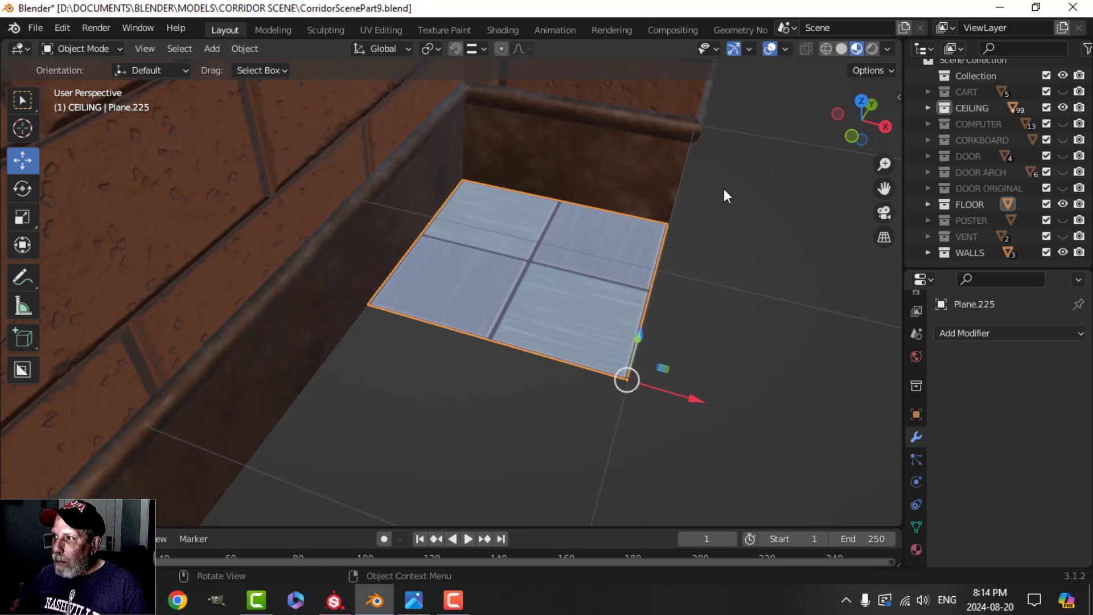
scroll(620, 250, down, 5)
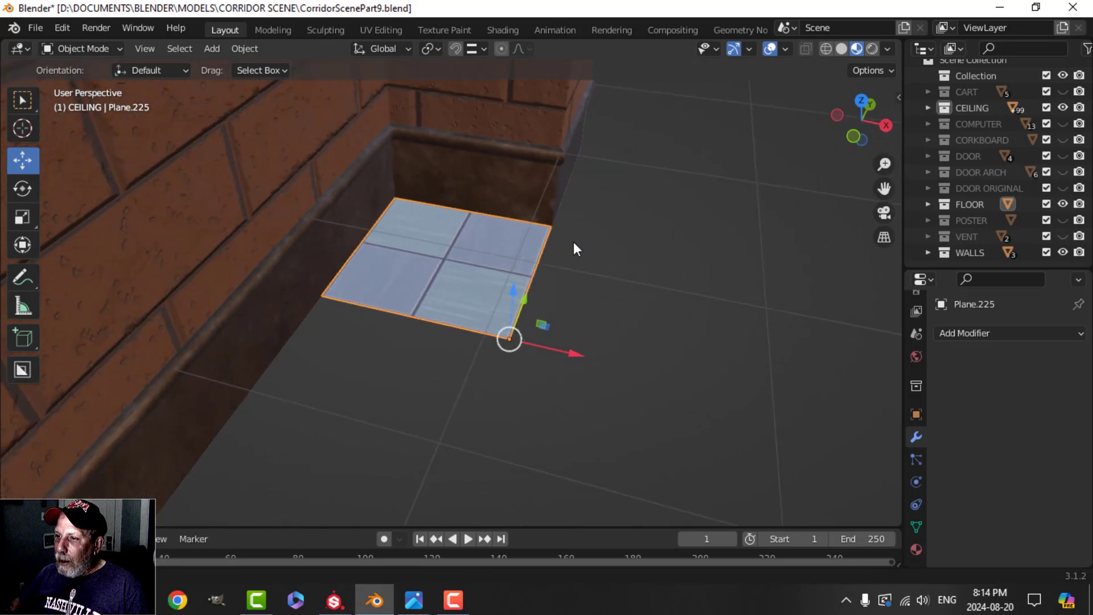
shift+middle_drag(576, 249, 524, 241)
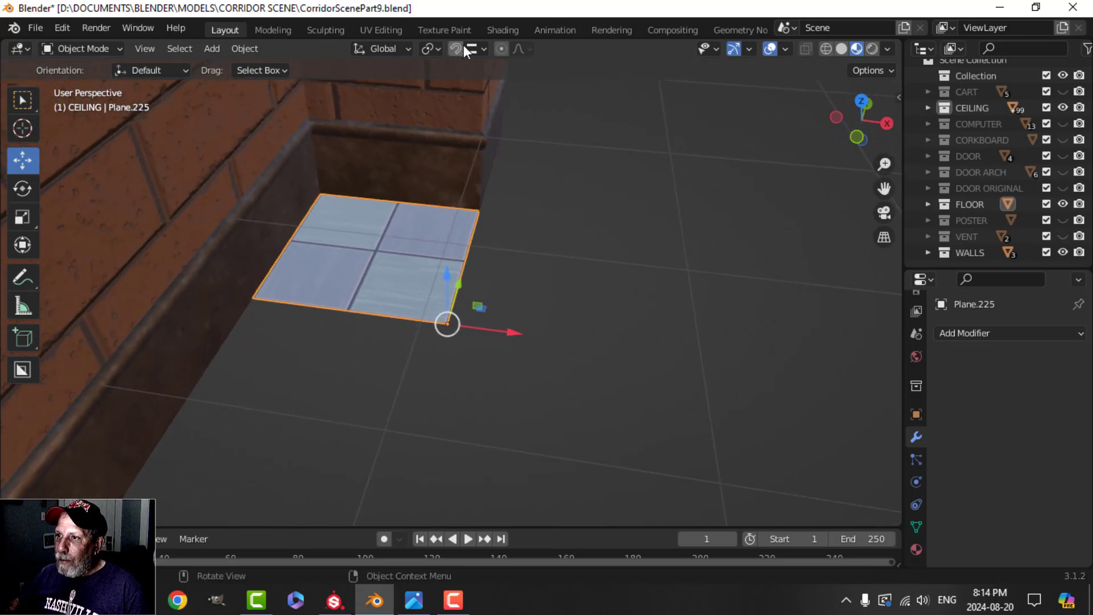
Duplicate the floor tile along the X axis and set the copy flush against the original's edge
key(shift+d)
key(Escape)
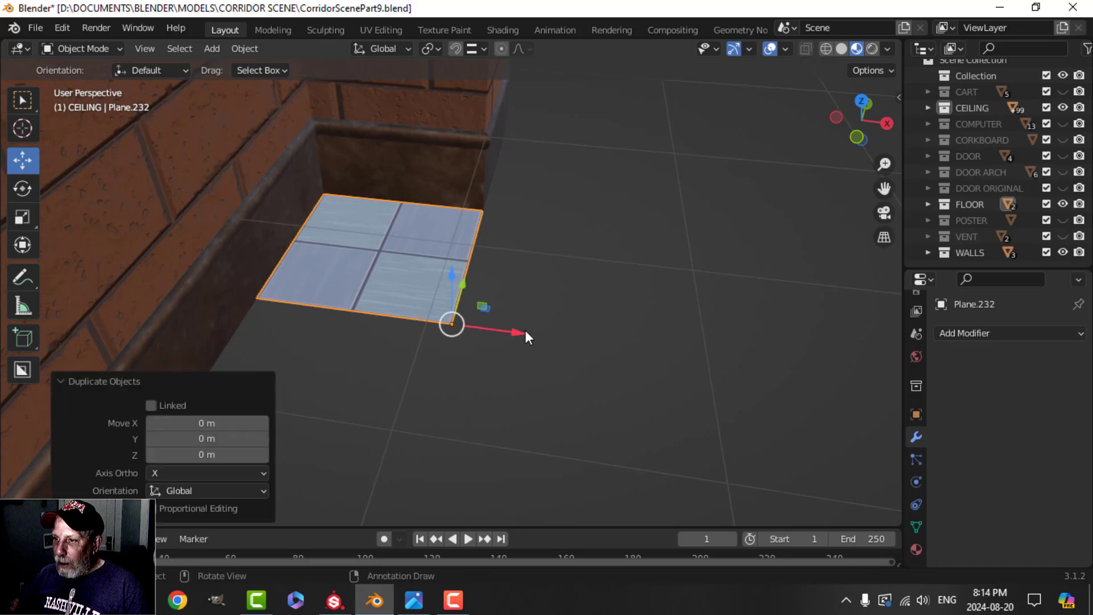
drag(521, 331, 472, 310)
scroll(535, 323, up, 3)
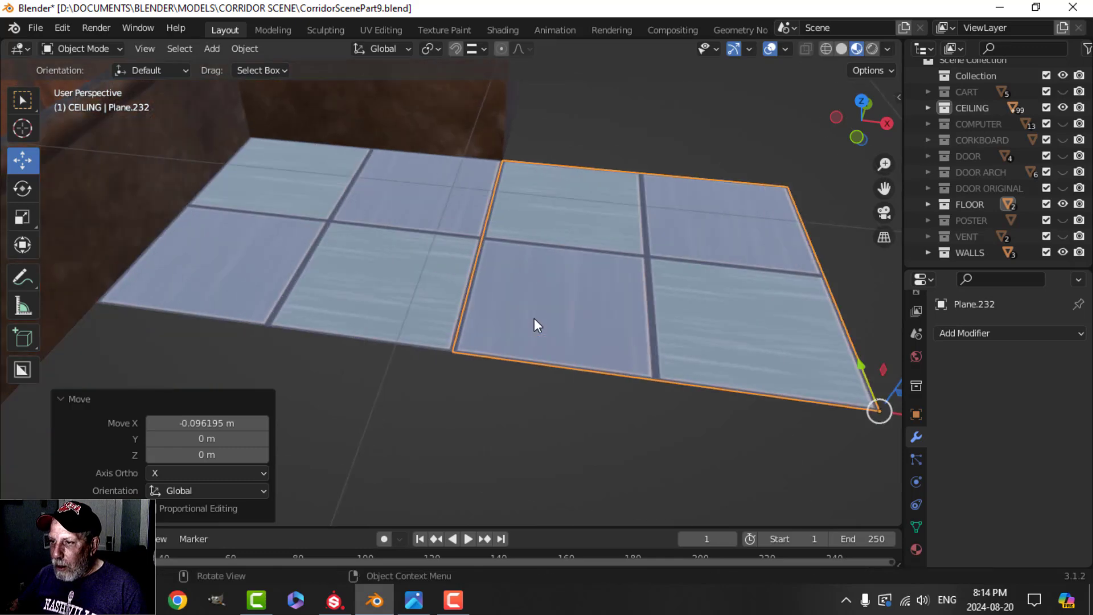
scroll(530, 319, up, 3)
scroll(530, 320, down, 5)
scroll(520, 313, up, 1)
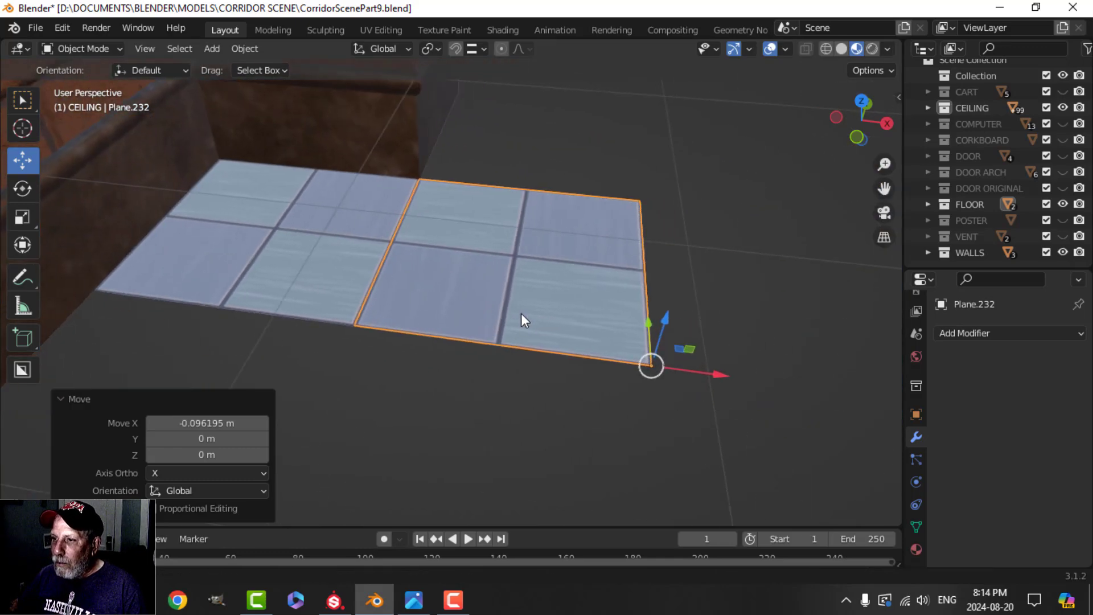
Select both floor tiles, duplicate them and place the copies along X to make a row of four
shift+click(336, 241)
scroll(573, 285, down, 3)
scroll(562, 282, up, 3)
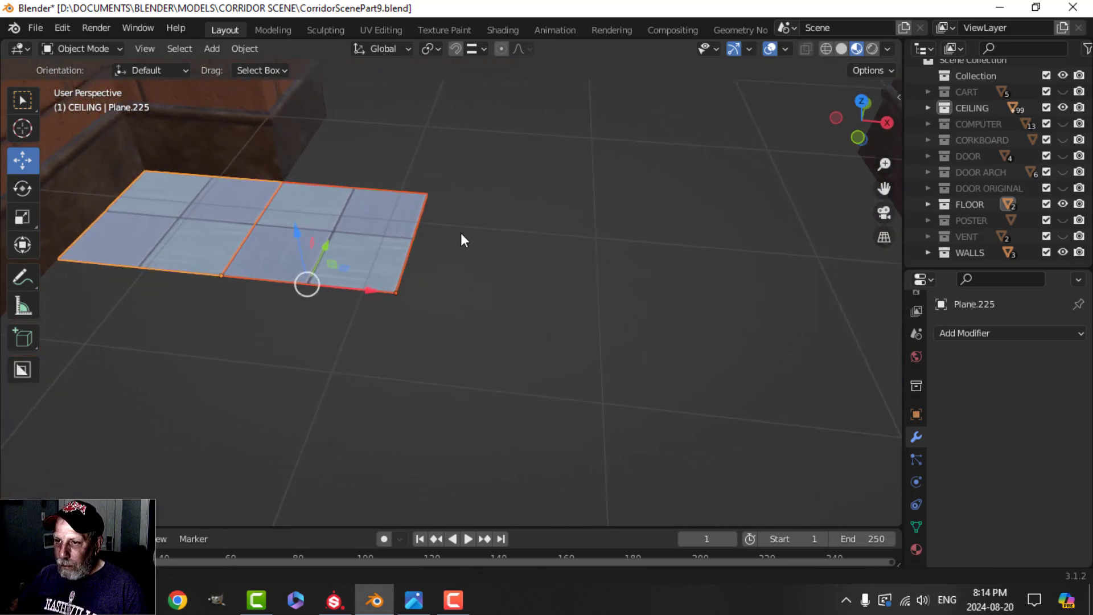
key(shift+d)
key(Escape)
drag(384, 291, 556, 281)
scroll(548, 282, down, 4)
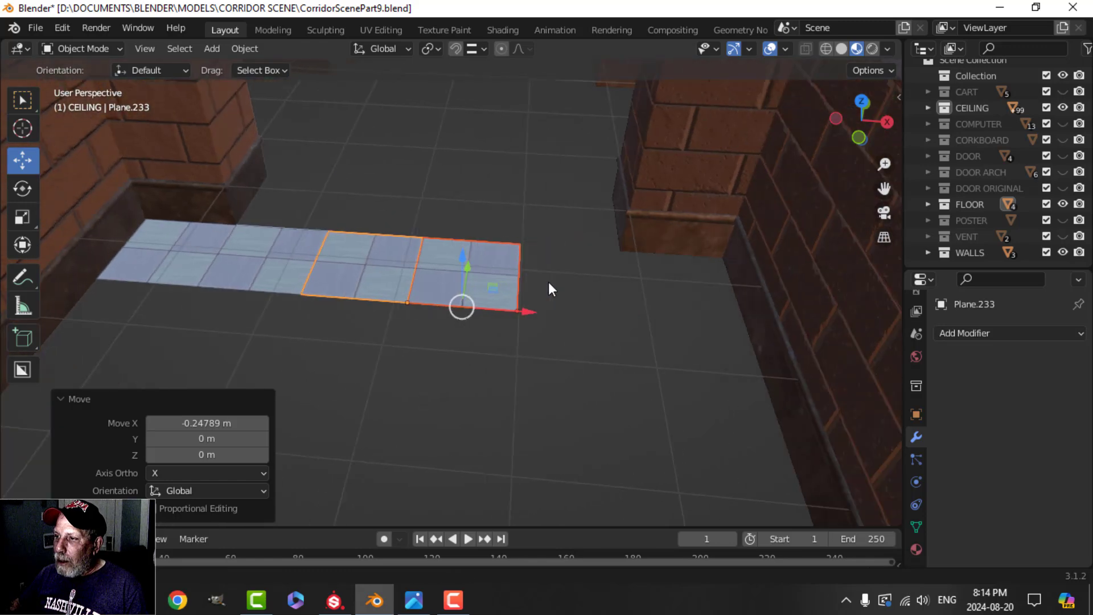
Duplicate the last two tiles along X so the row reaches the opposite corridor wall
key(shift+d)
key(Escape)
drag(488, 308, 567, 334)
click(566, 329)
scroll(568, 329, down, 2)
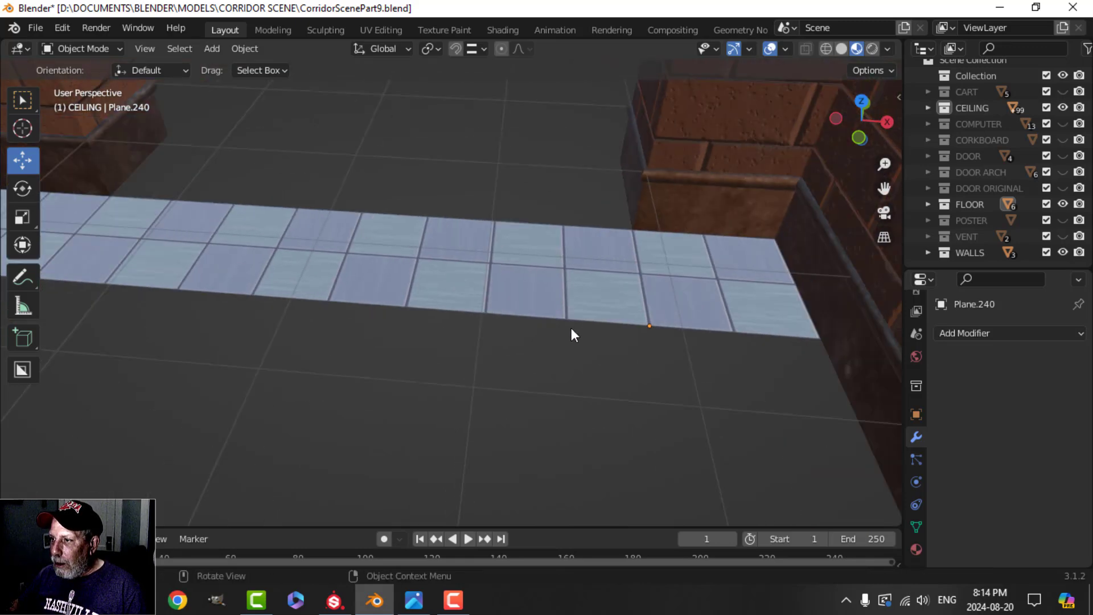
Select all six tiles in the row spanning the corridor
middle_drag(571, 328, 326, 124)
click(326, 124)
shift+middle_drag(377, 202, 594, 285)
shift+click(595, 283)
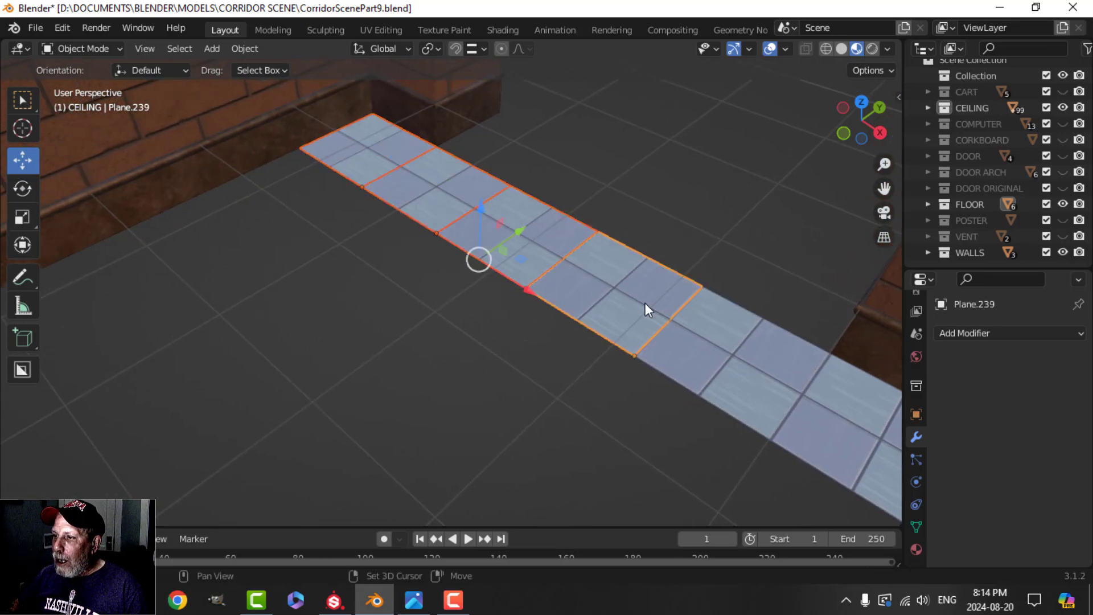
shift+click(702, 333)
shift+click(768, 389)
middle_drag(769, 390, 624, 186)
scroll(496, 200, down, 4)
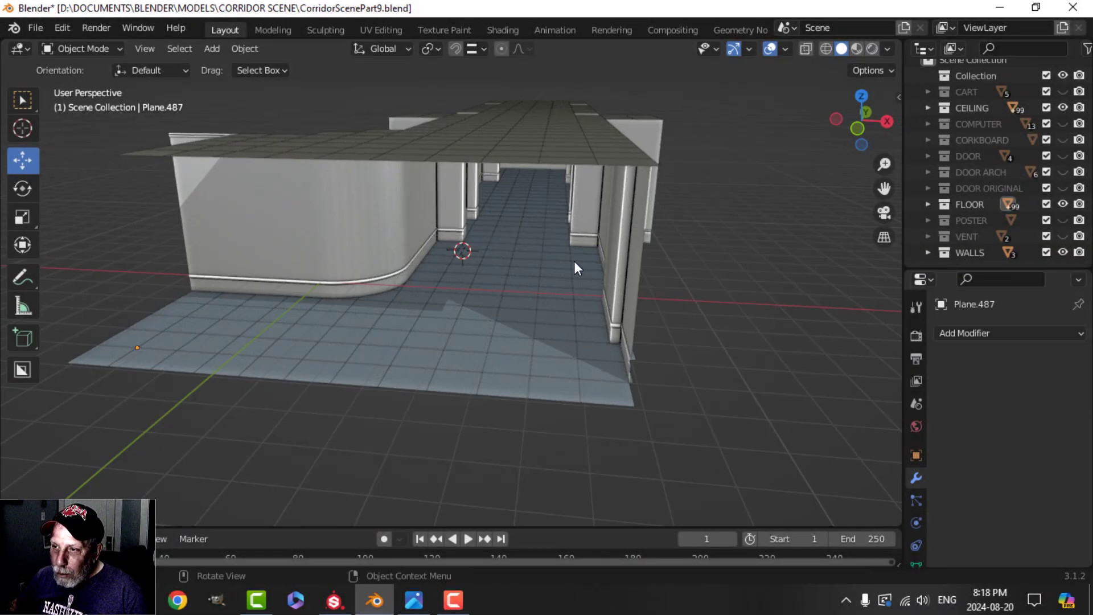
Display the completed corridor floor in Material Preview with the viewport gizmos and overlays hidden
scroll(503, 293, up, 3)
click(857, 49)
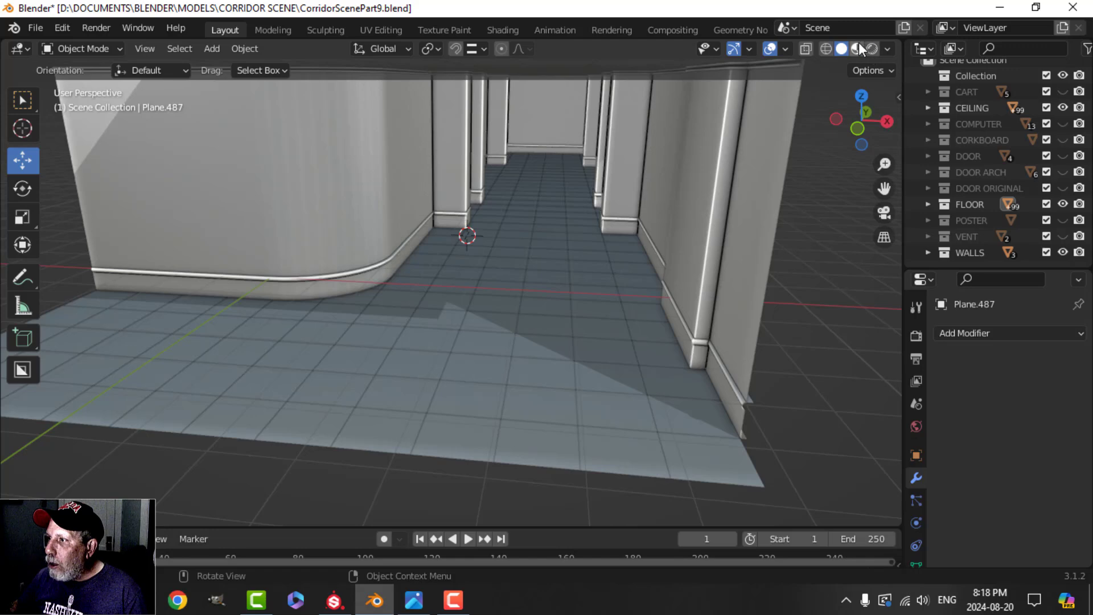
scroll(674, 211, up, 3)
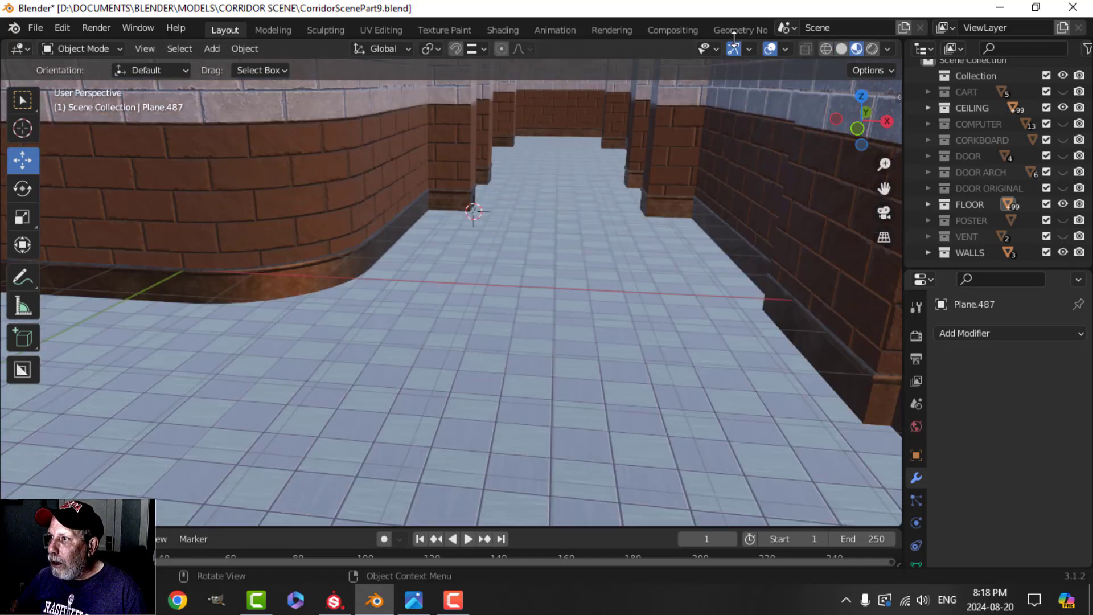
click(734, 48)
click(770, 49)
scroll(664, 244, down, 8)
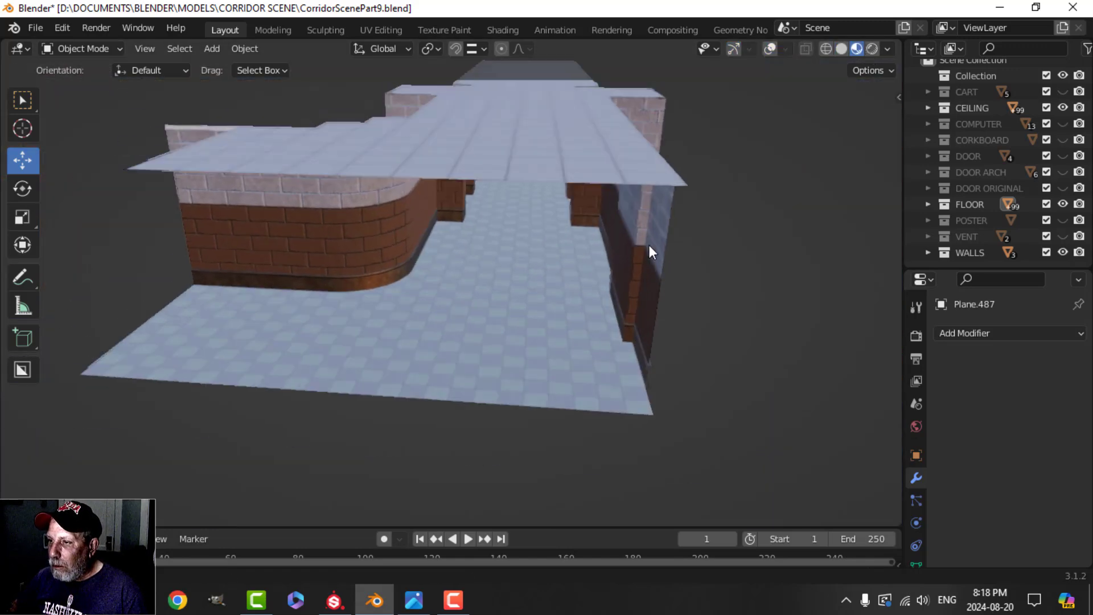
scroll(626, 265, up, 10)
scroll(597, 246, up, 1)
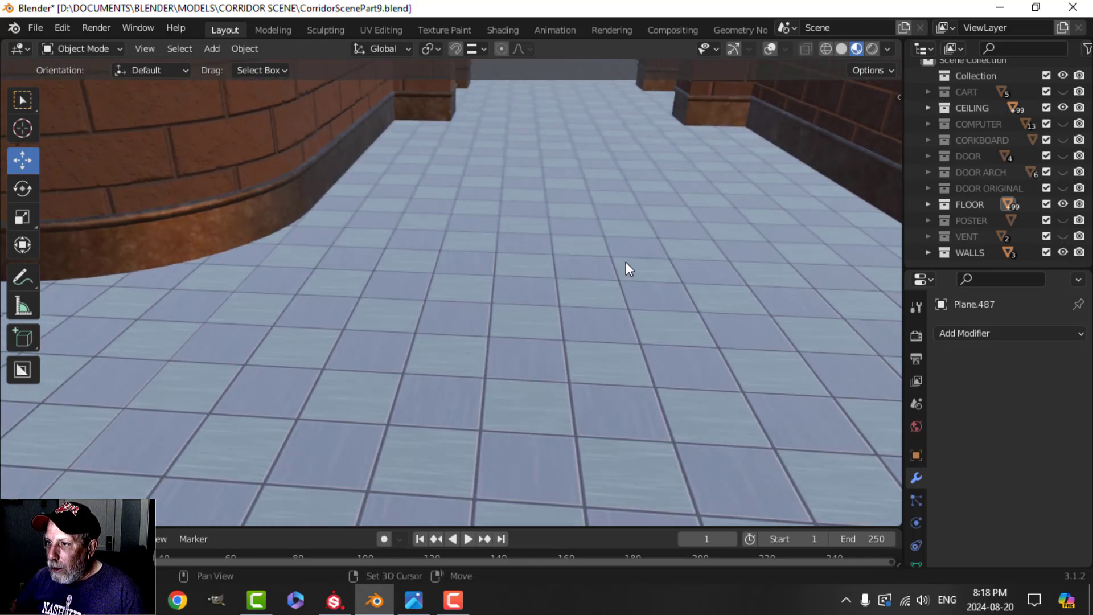
Examine the tiled corridor floor in Material Preview under different HDRI environments, including the interior and studio ones
click(890, 47)
click(870, 191)
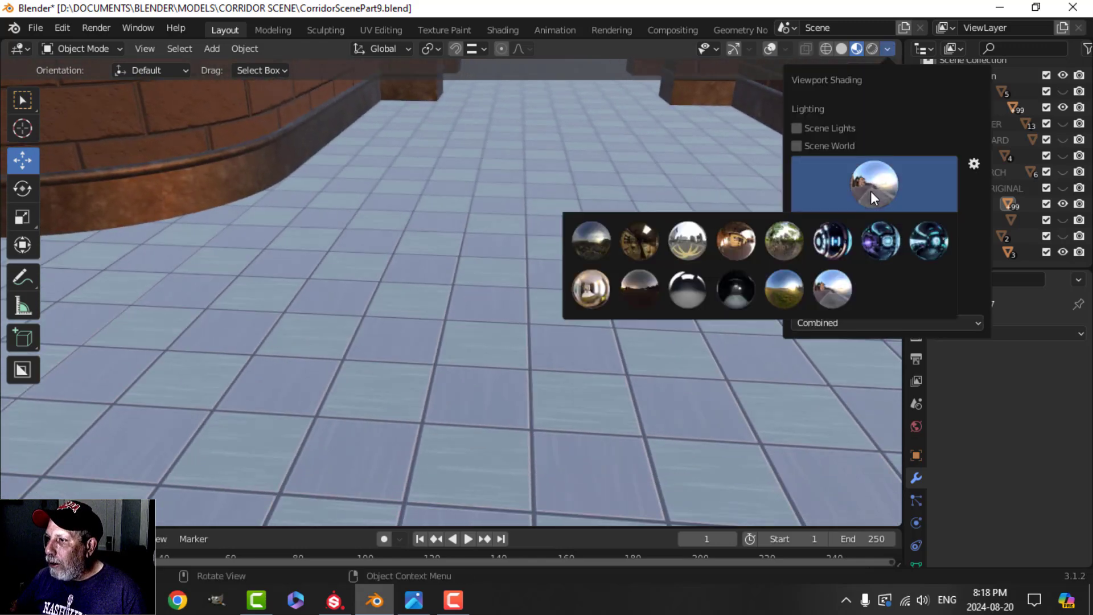
click(590, 288)
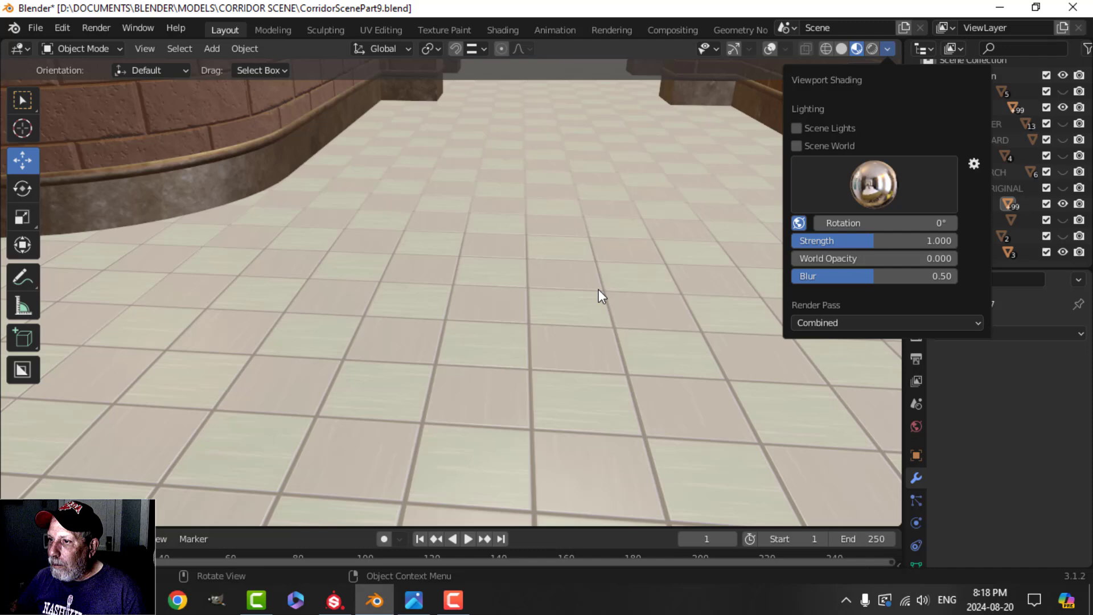
click(870, 187)
click(686, 285)
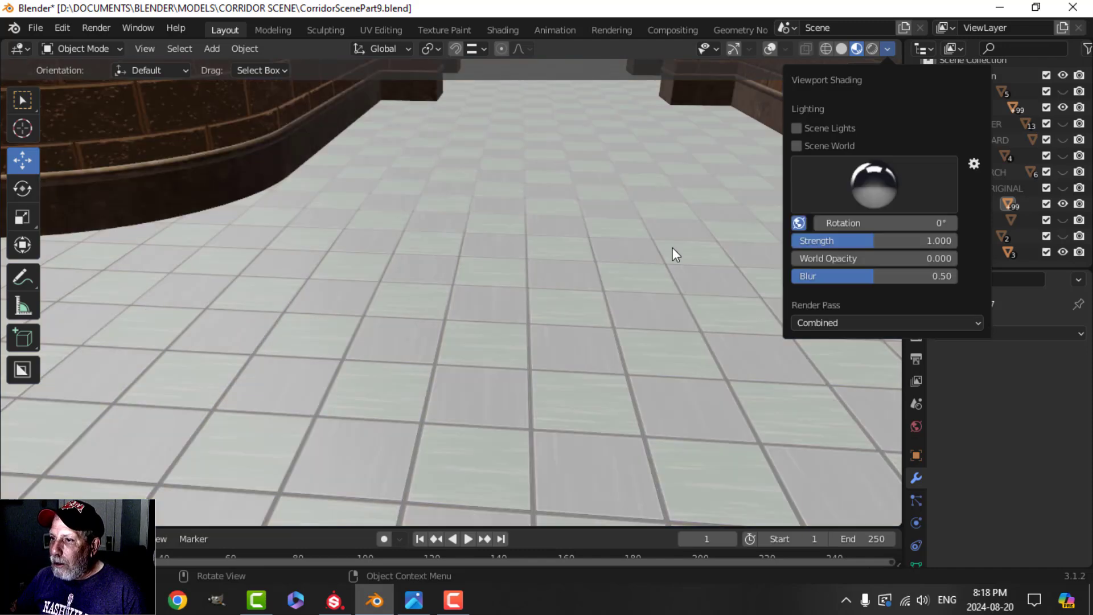
mouse_move(559, 256)
middle_down()
mouse_move(599, 261)
mouse_move(493, 244)
mouse_move(505, 275)
mouse_move(478, 219)
mouse_move(488, 300)
mouse_move(479, 285)
mouse_move(512, 314)
mouse_move(463, 294)
mouse_move(545, 309)
mouse_move(630, 288)
middle_up()
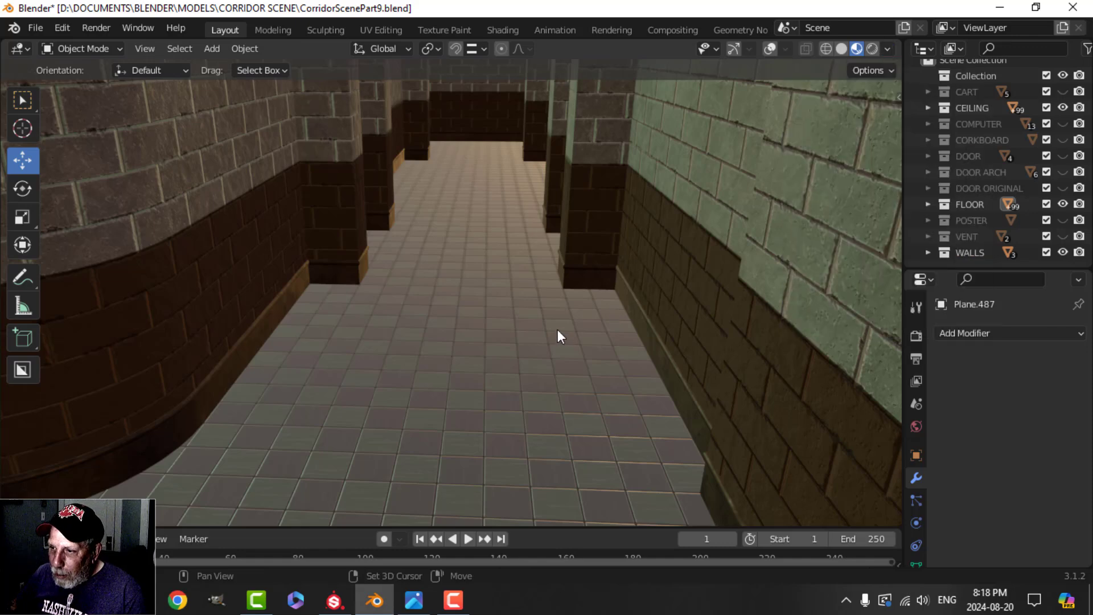
middle_drag(558, 330, 541, 301)
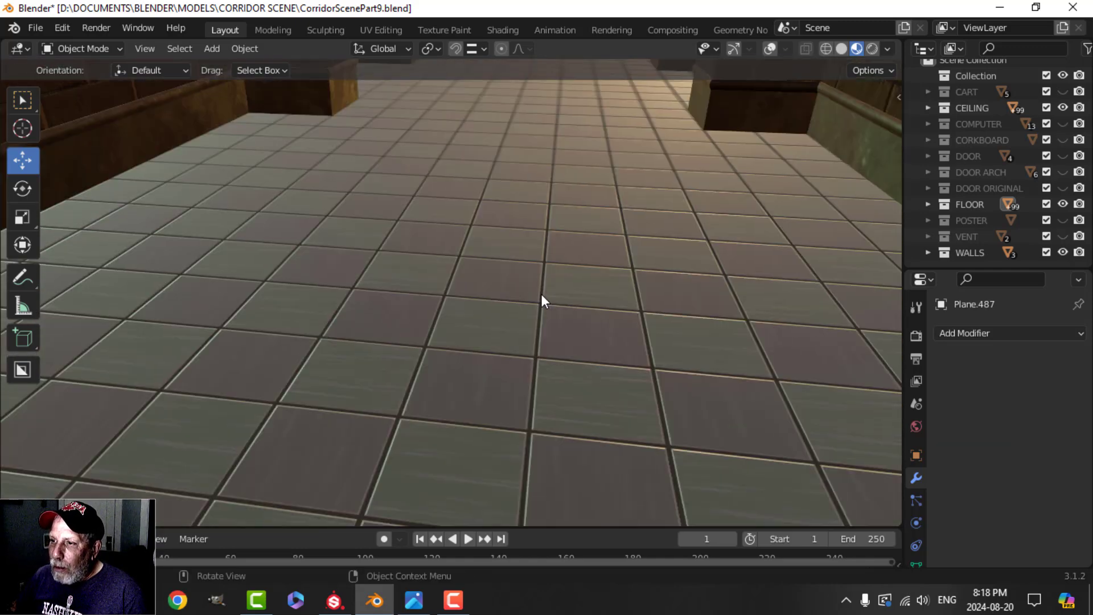
Inspect the tiled corridor floor up close and along the corridor in Material Preview, checking the grout lines and tile colours
middle_drag(522, 177, 508, 220)
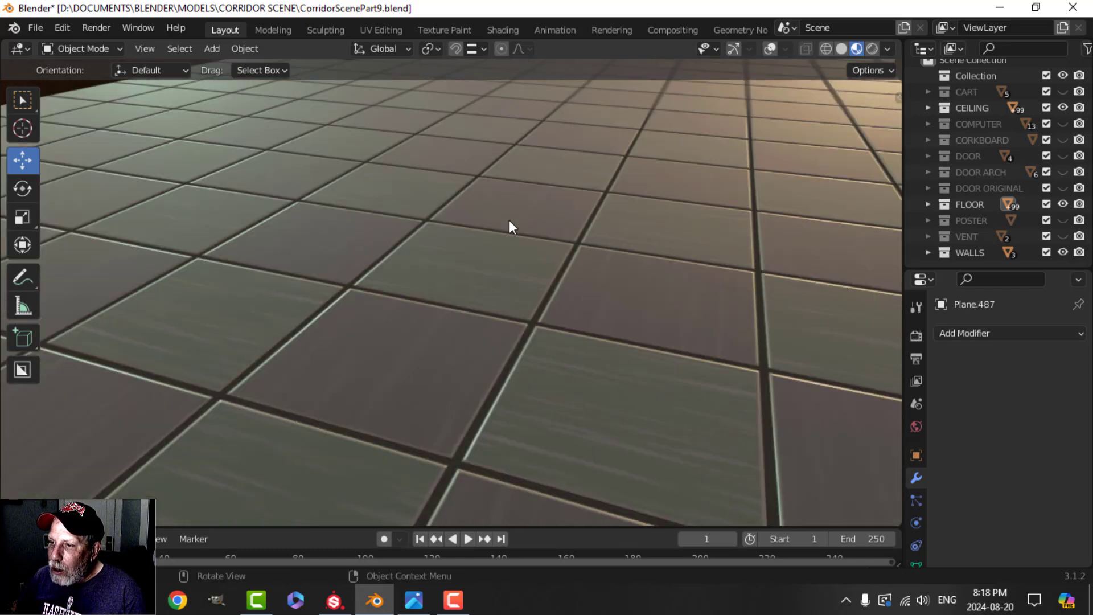
mouse_move(476, 295)
middle_down()
mouse_move(512, 325)
mouse_move(485, 324)
mouse_move(539, 283)
mouse_move(488, 305)
middle_up()
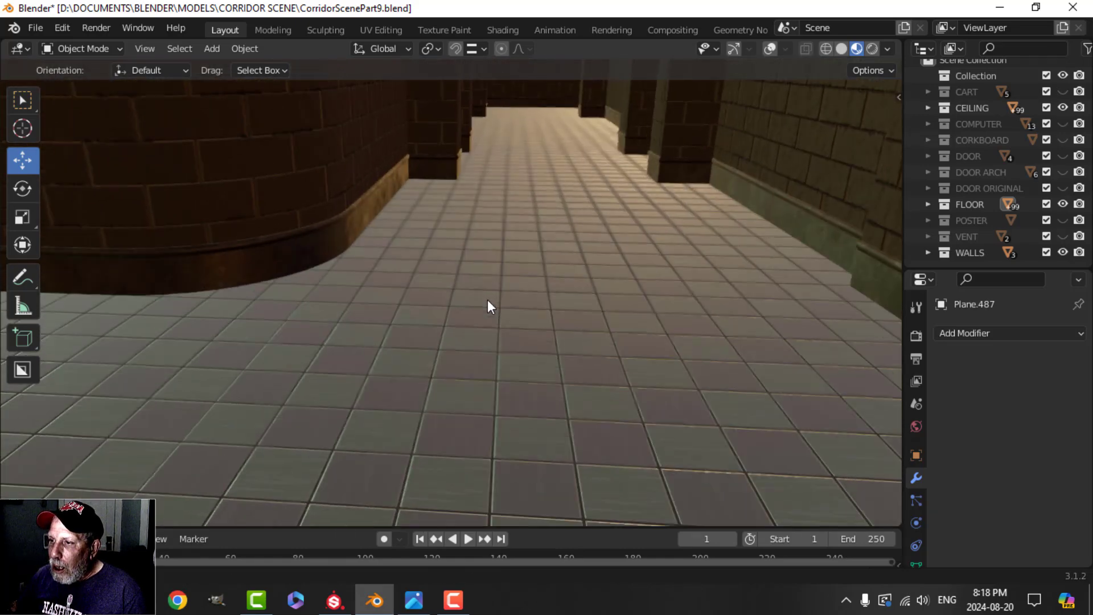
middle_drag(529, 273, 530, 231)
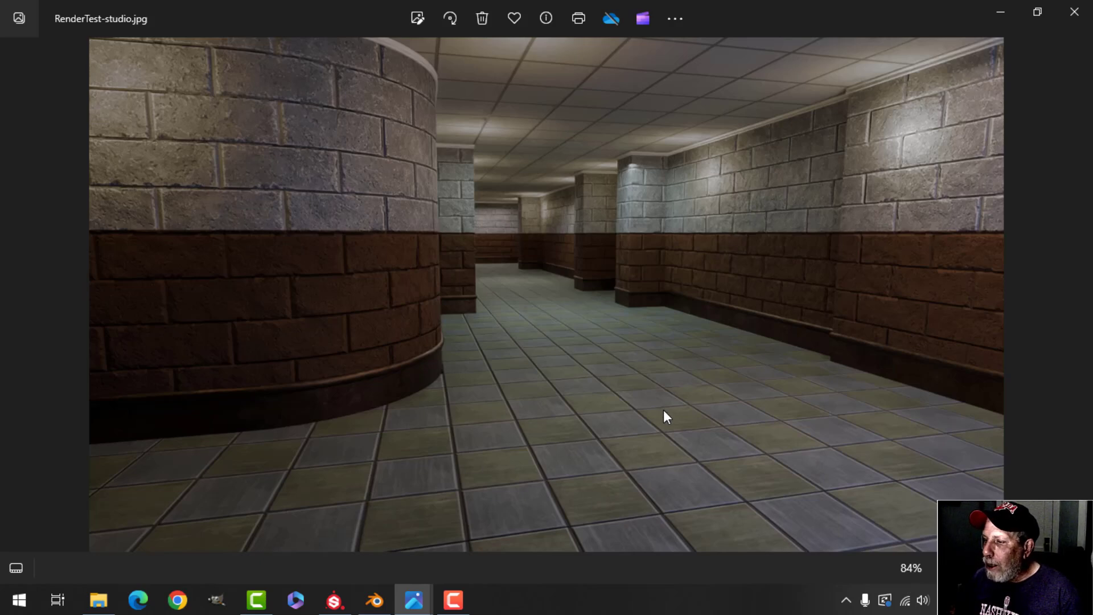
Examine the corridor render RenderTest-studio.jpg in the Photos viewer at 110% zoom, looking over the floor tiles, ceiling and walls
scroll(664, 409, up, 2)
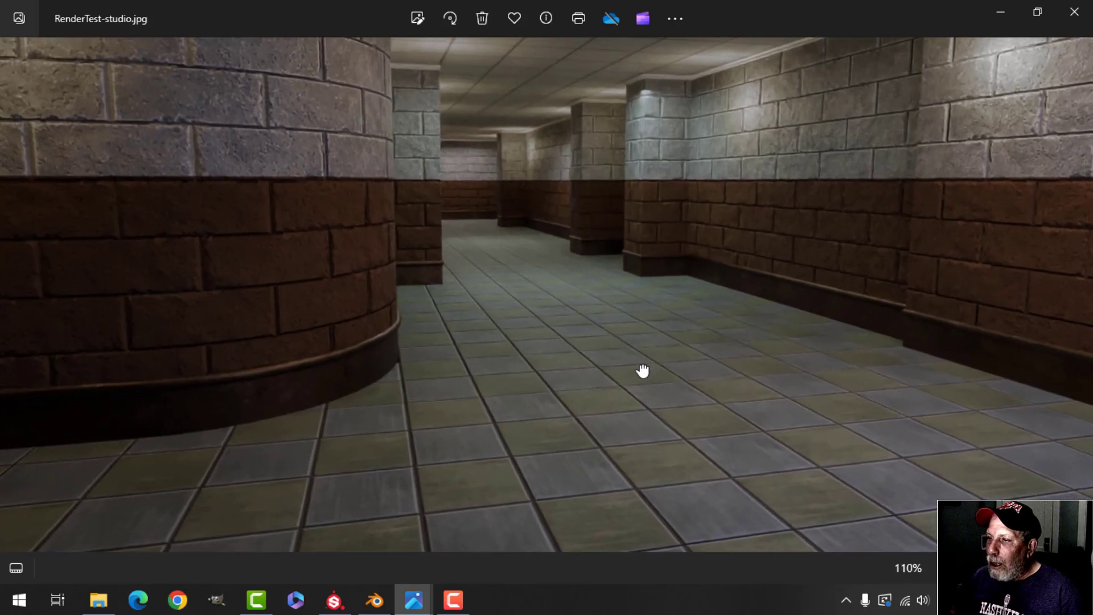
drag(642, 370, 657, 336)
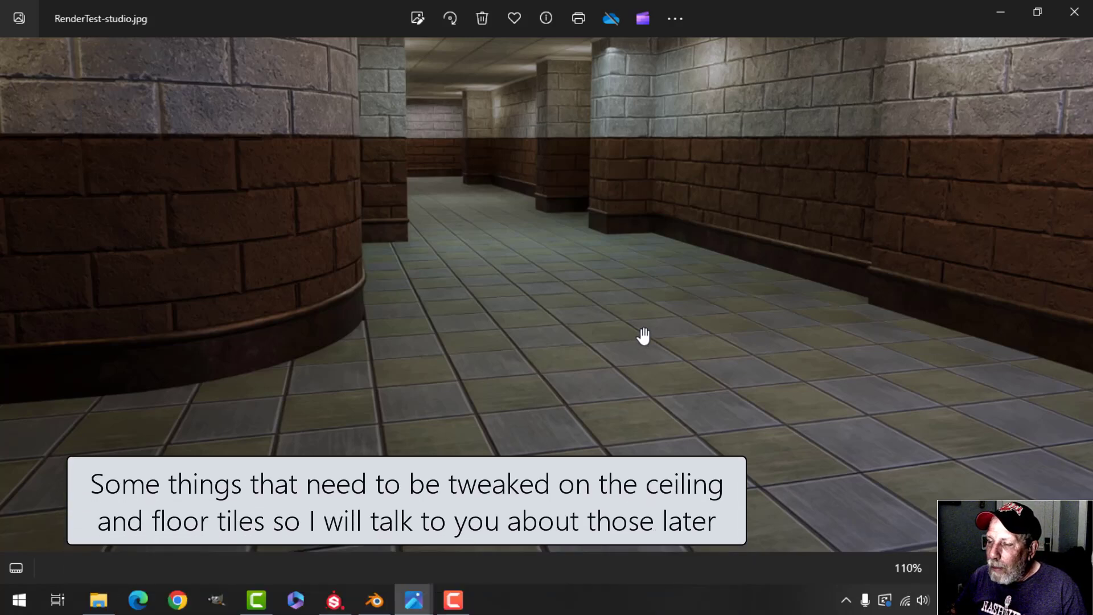
drag(639, 295, 620, 322)
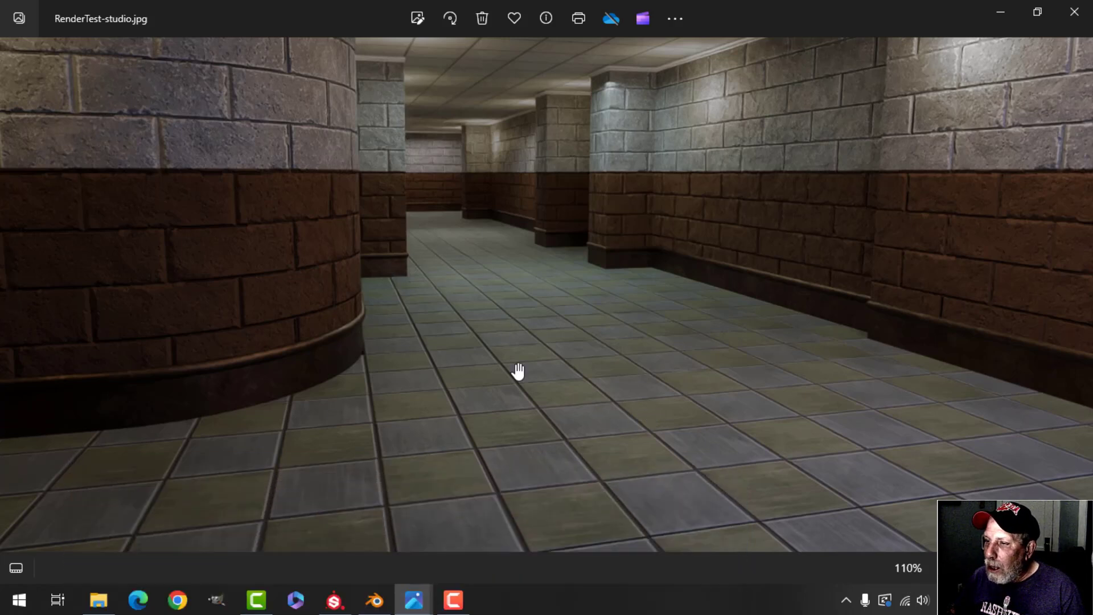
drag(719, 483, 681, 502)
drag(634, 334, 633, 355)
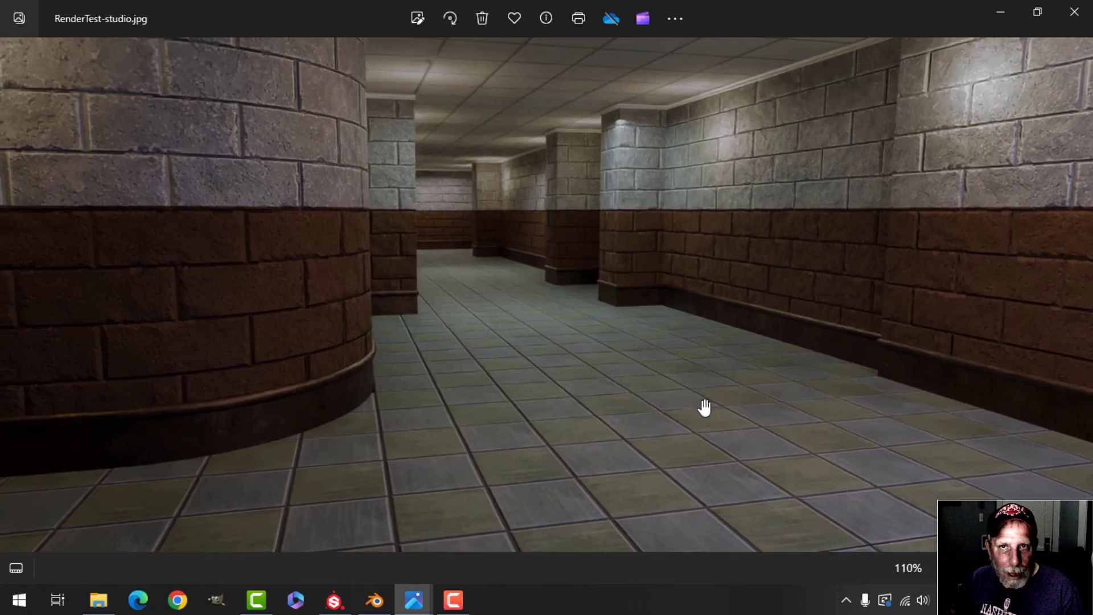
drag(676, 419, 666, 396)
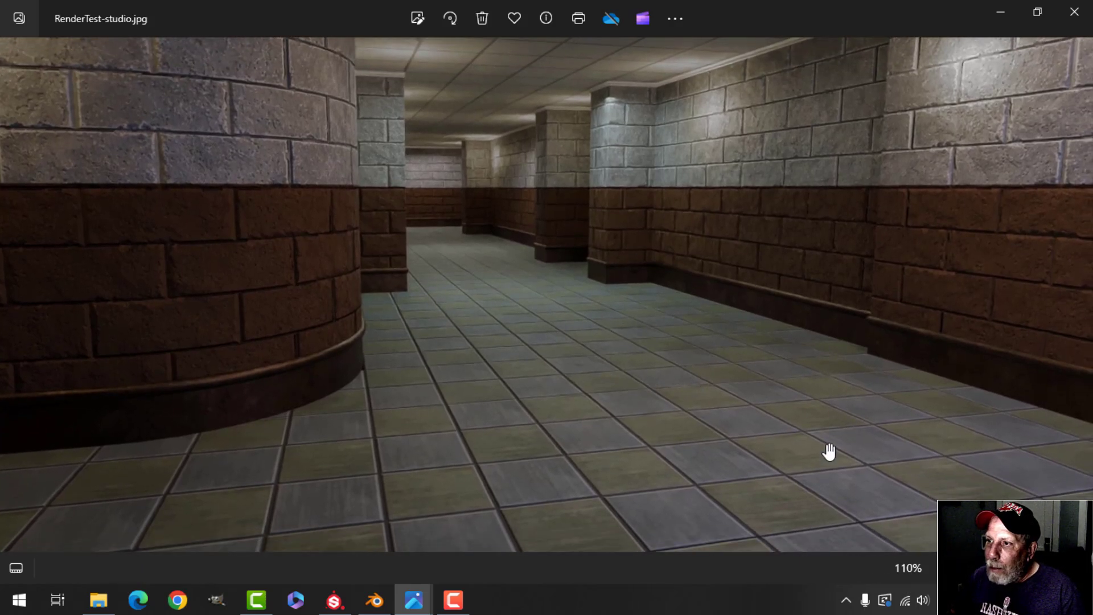